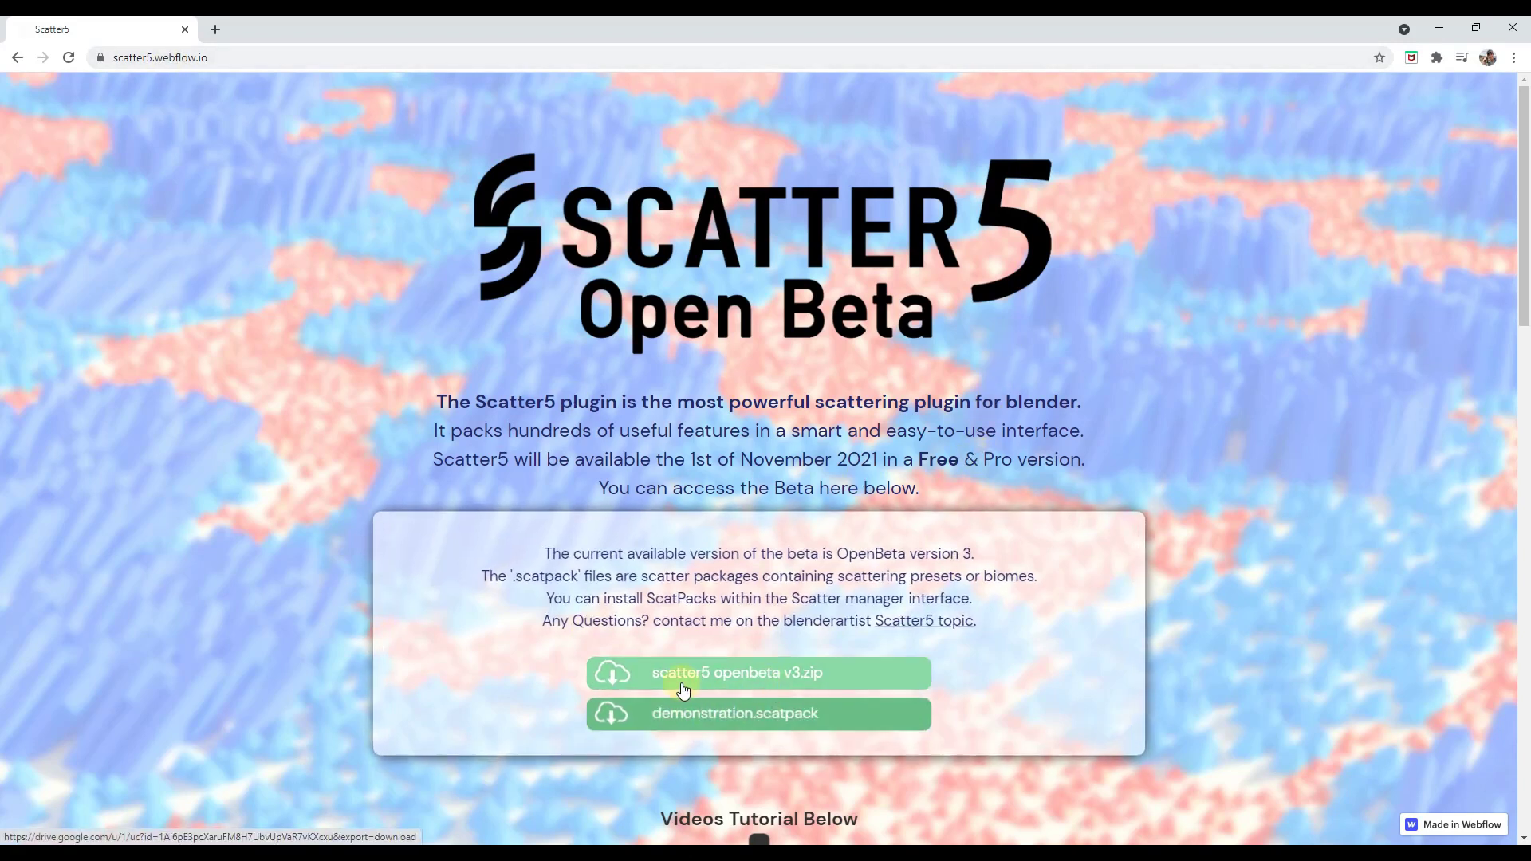
- Look over the Scatter5 open beta download page and open the linked Scatter5 topic in a new tab
scroll(612, 604, "down", 4)
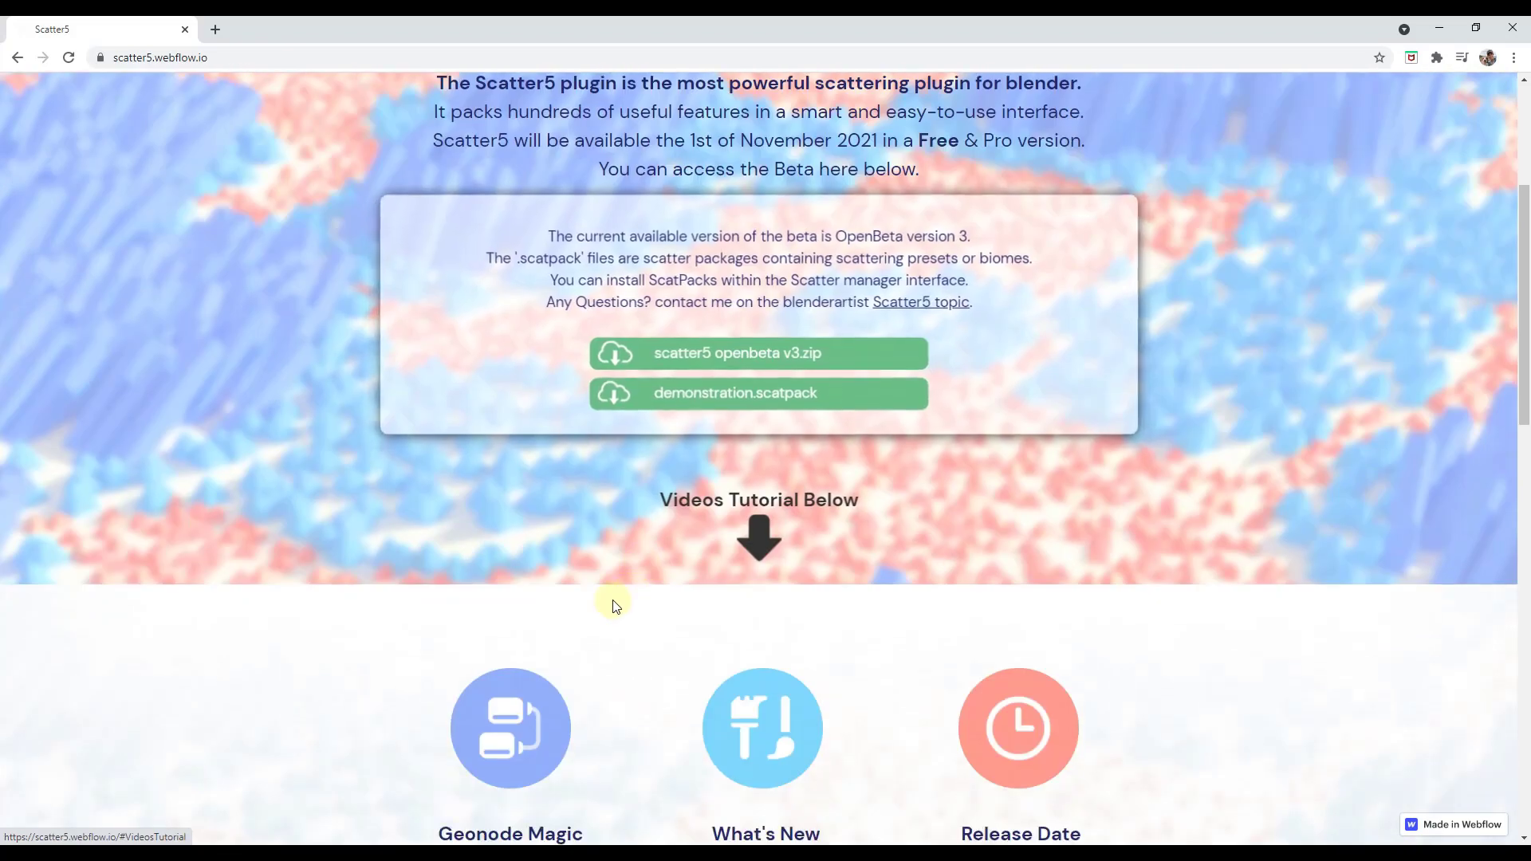
scroll(612, 604, "up", 3)
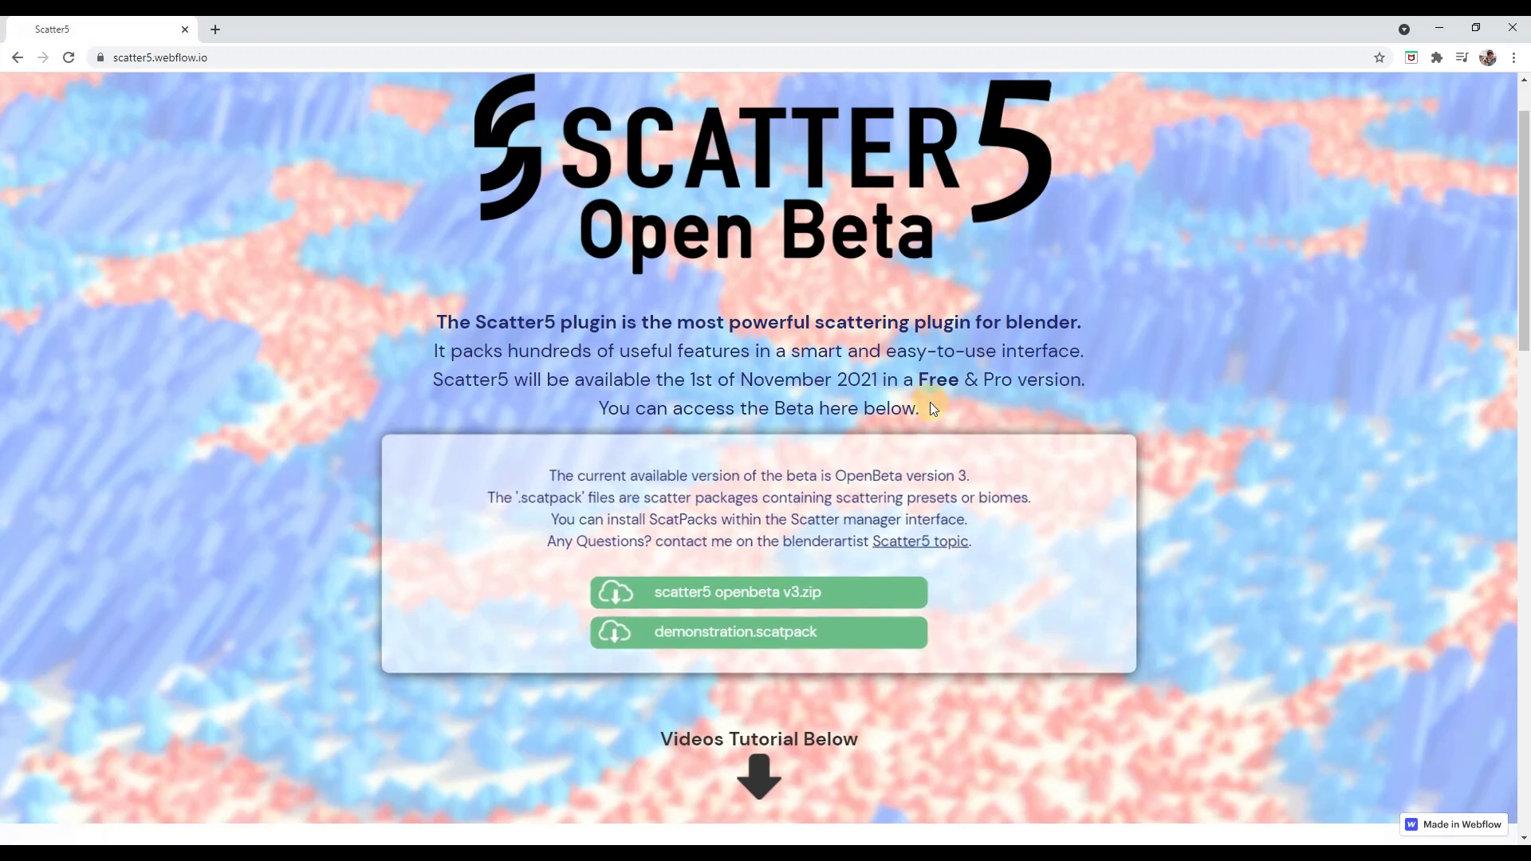
scroll(918, 408, "down", 3)
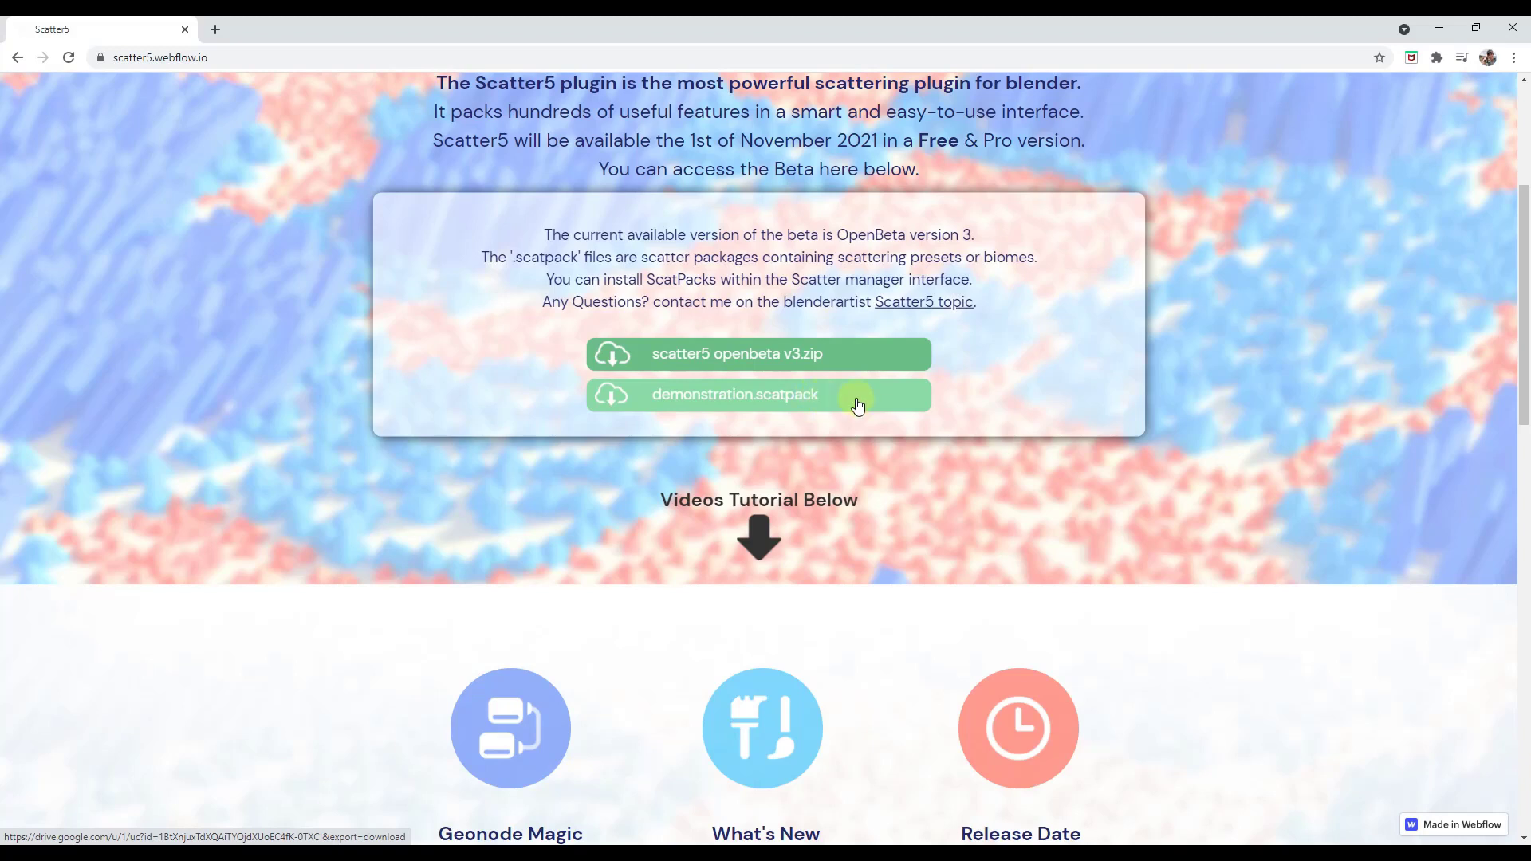
scroll(1036, 399, "down", 2)
scroll(1028, 398, "up", 2)
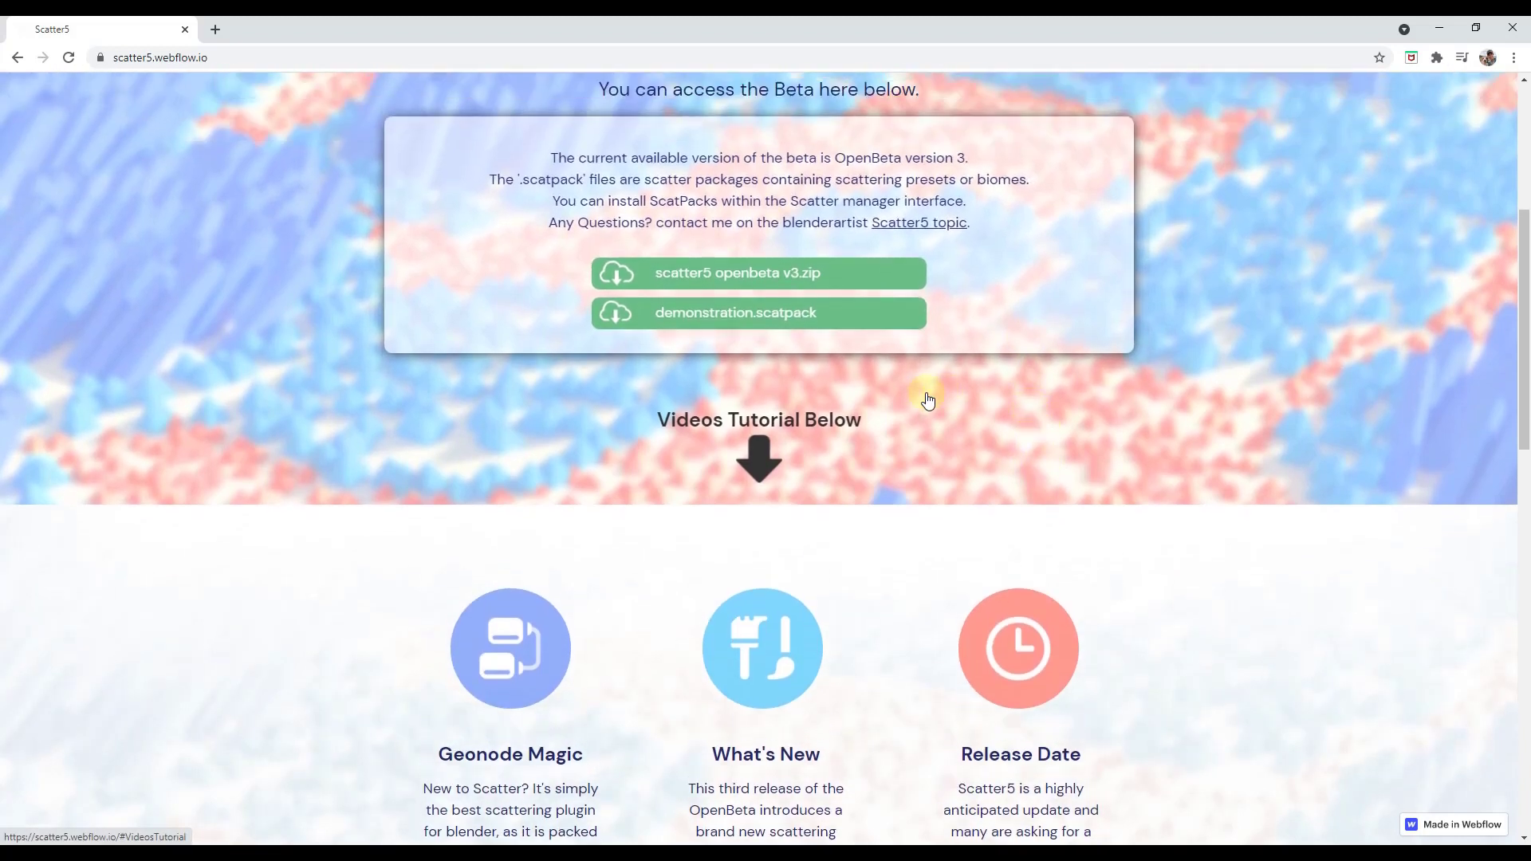
right_click(913, 311)
left_click(953, 318)
left_click(297, 28)
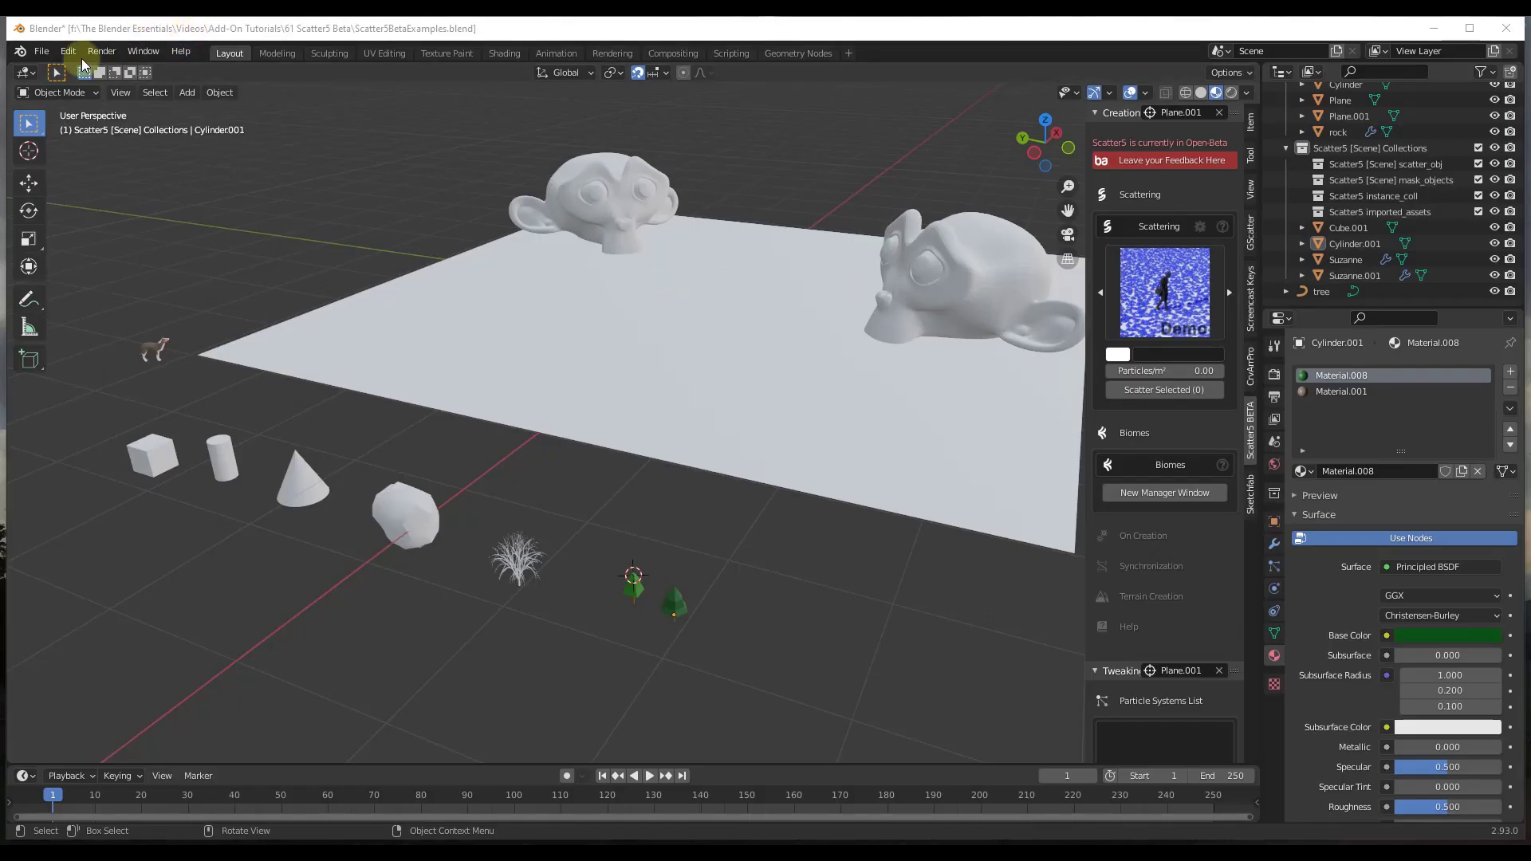
- Switch to Blender, display the Scatter5 BETA add-on's details in the Preferences, and enter its manager
left_click(68, 50)
left_click(114, 273)
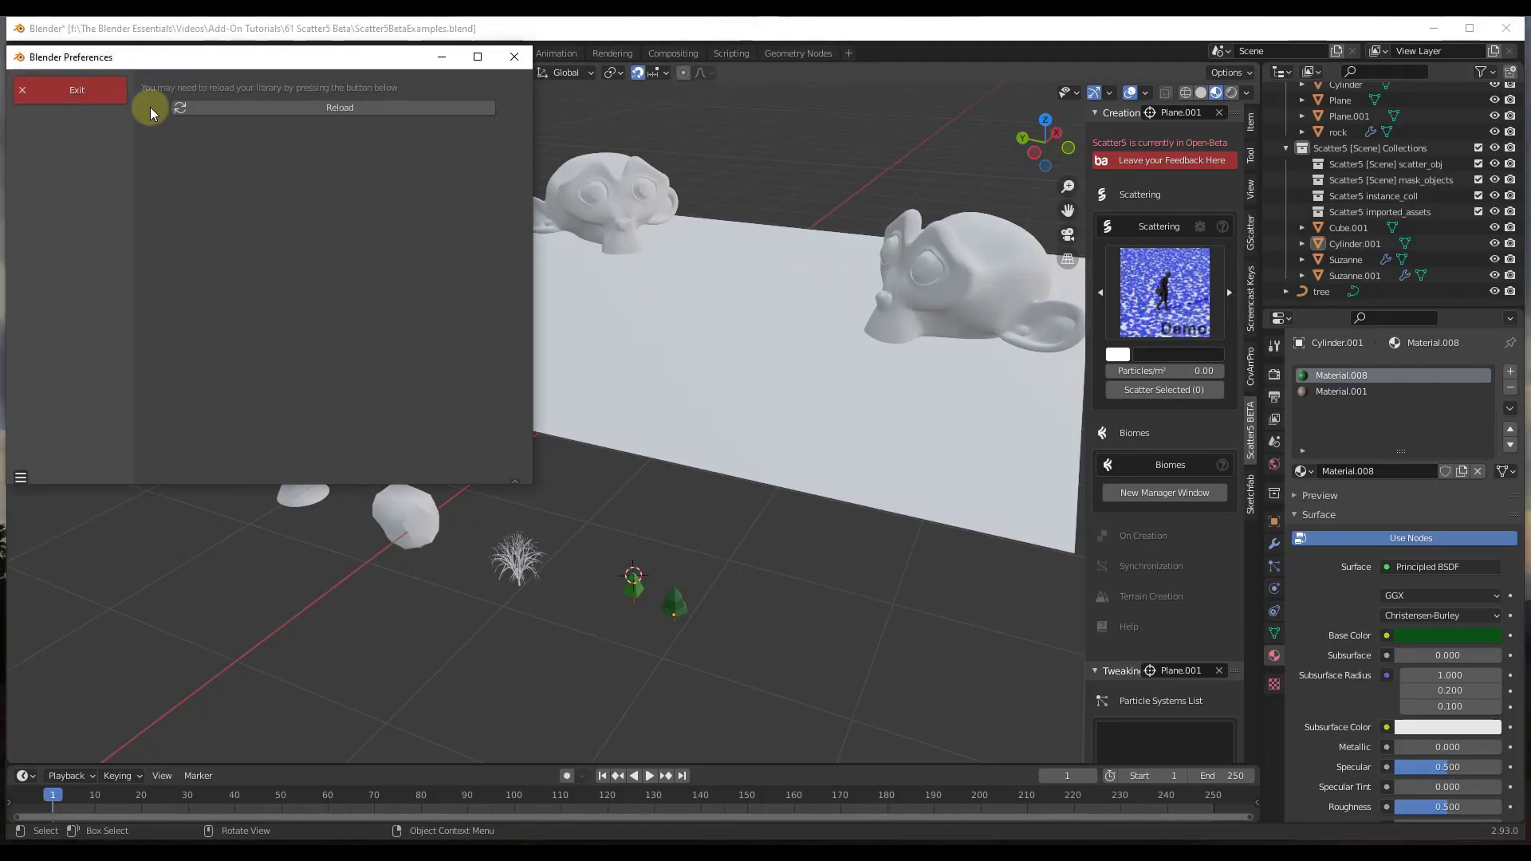
left_click(56, 93)
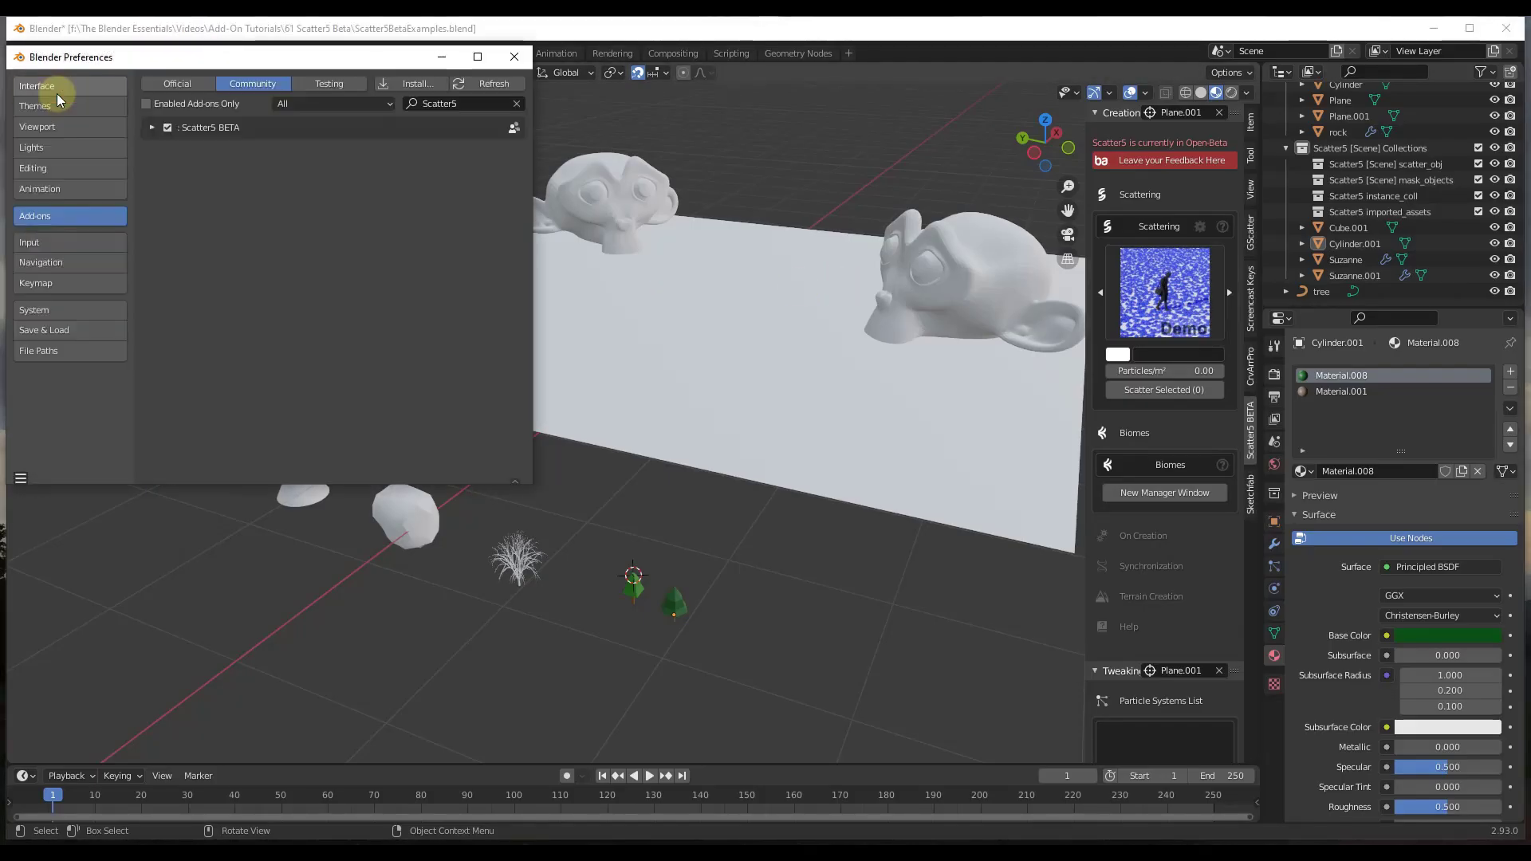
left_click(152, 128)
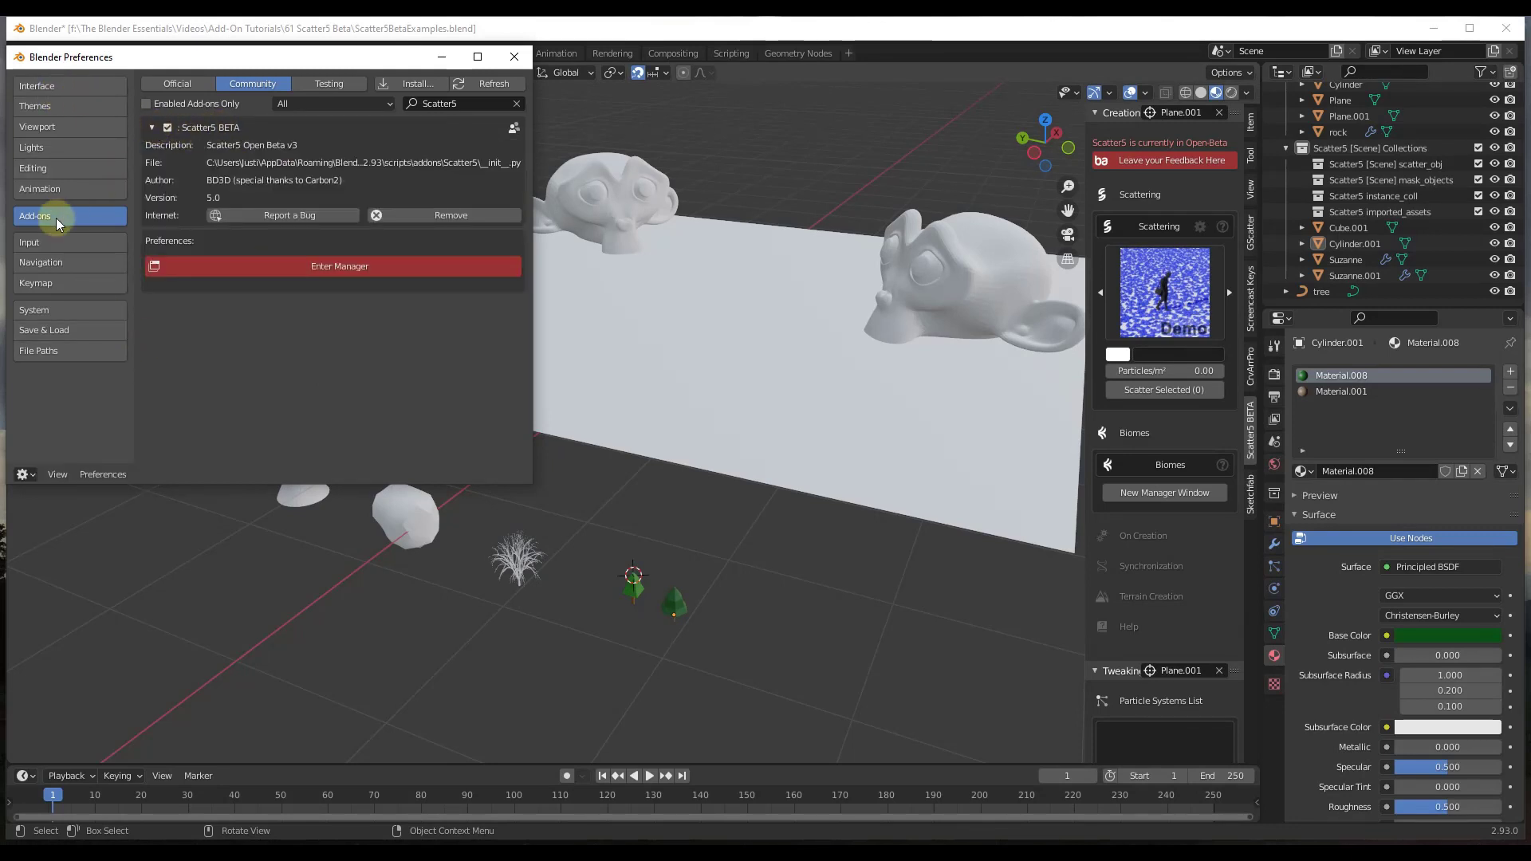
left_click(345, 265)
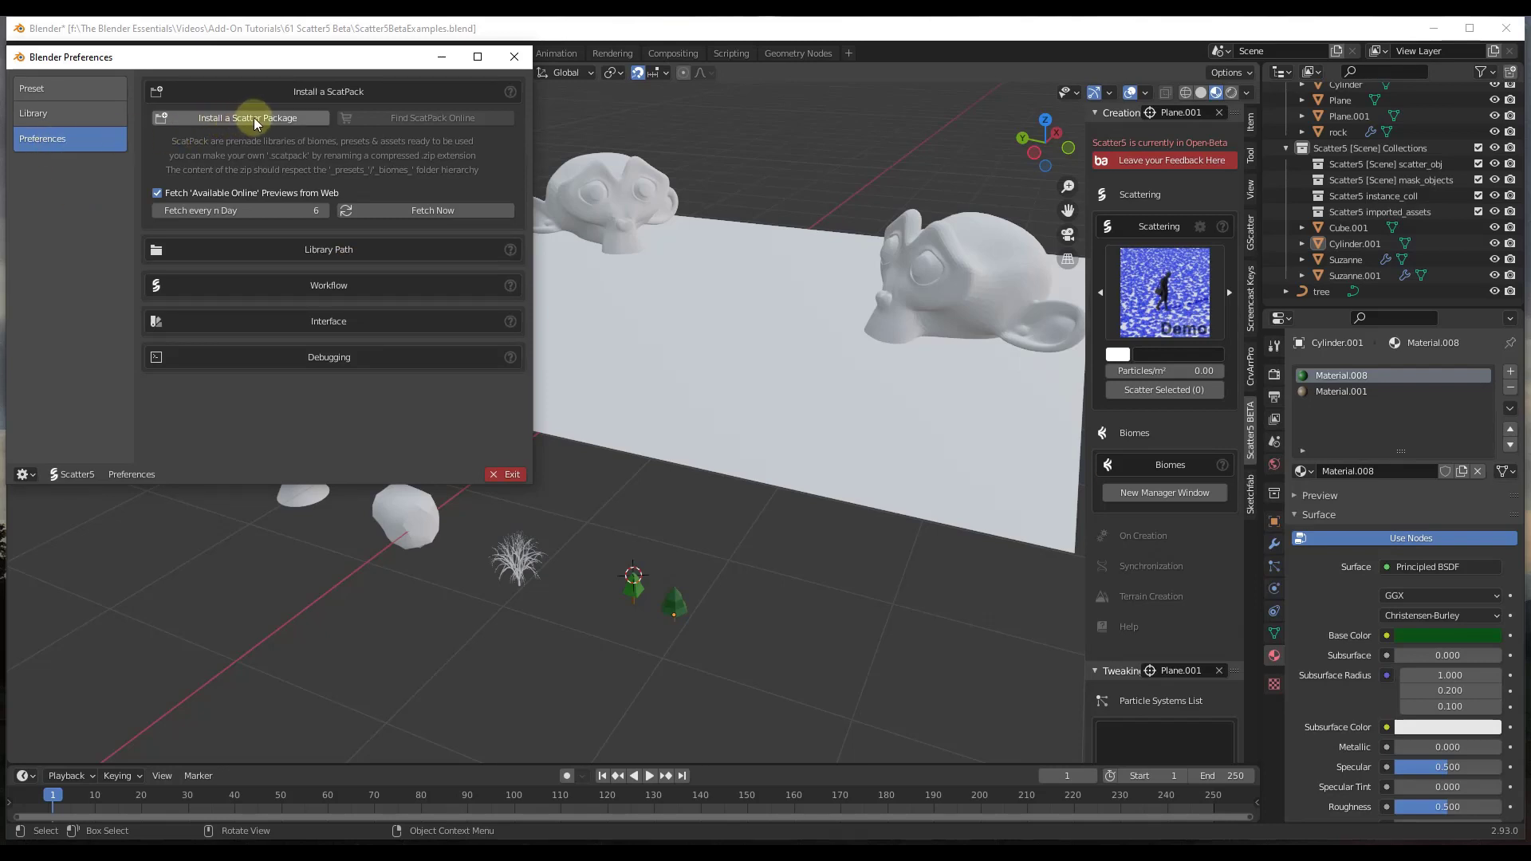
- Look at the scatter package file browser and the Library Path settings without installing anything, and close the Preferences
left_click(276, 118)
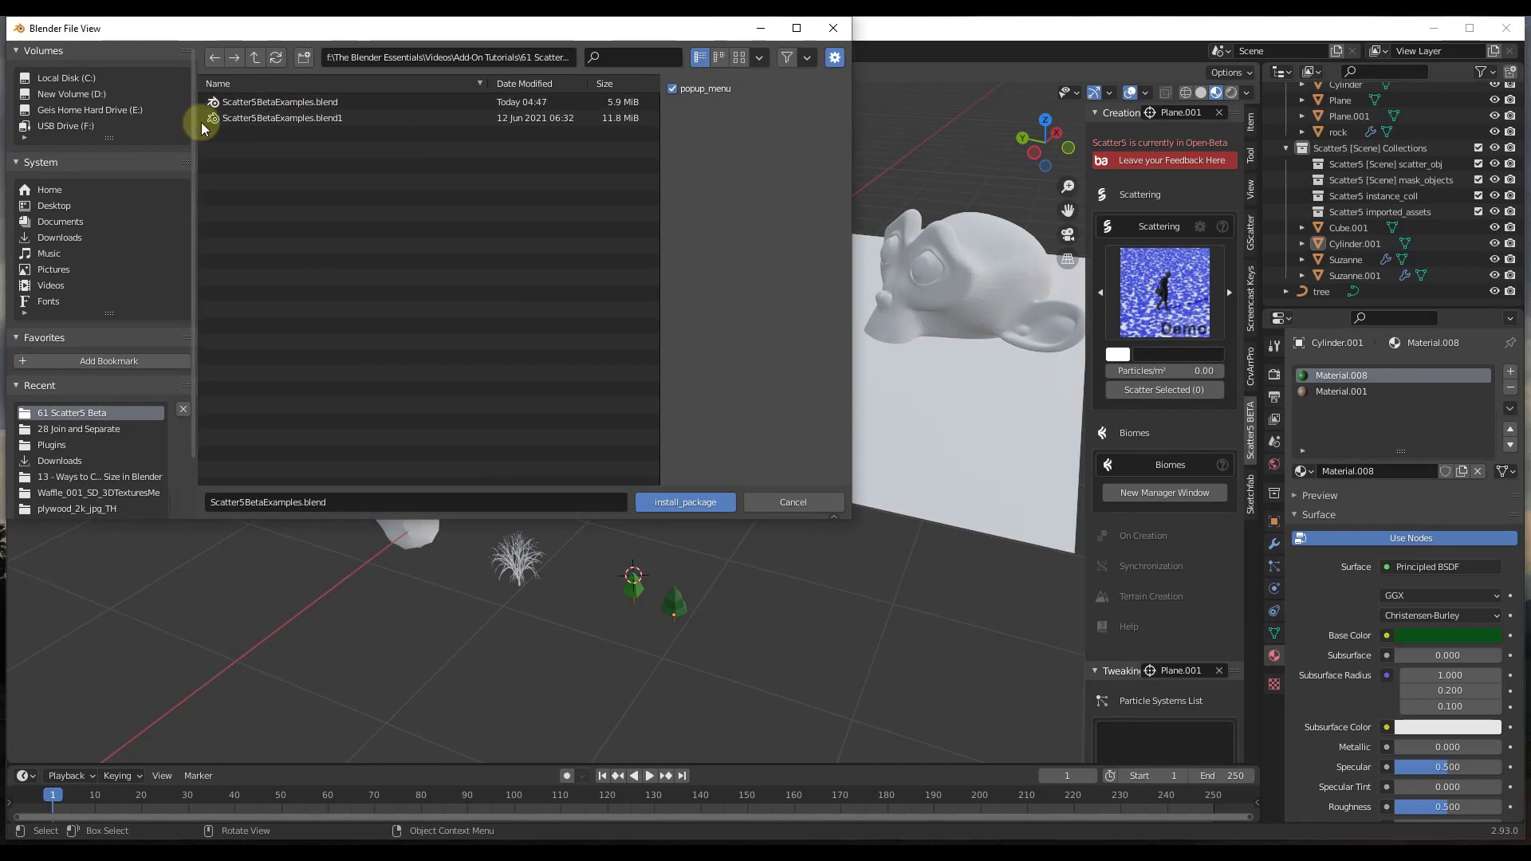
left_click(804, 501)
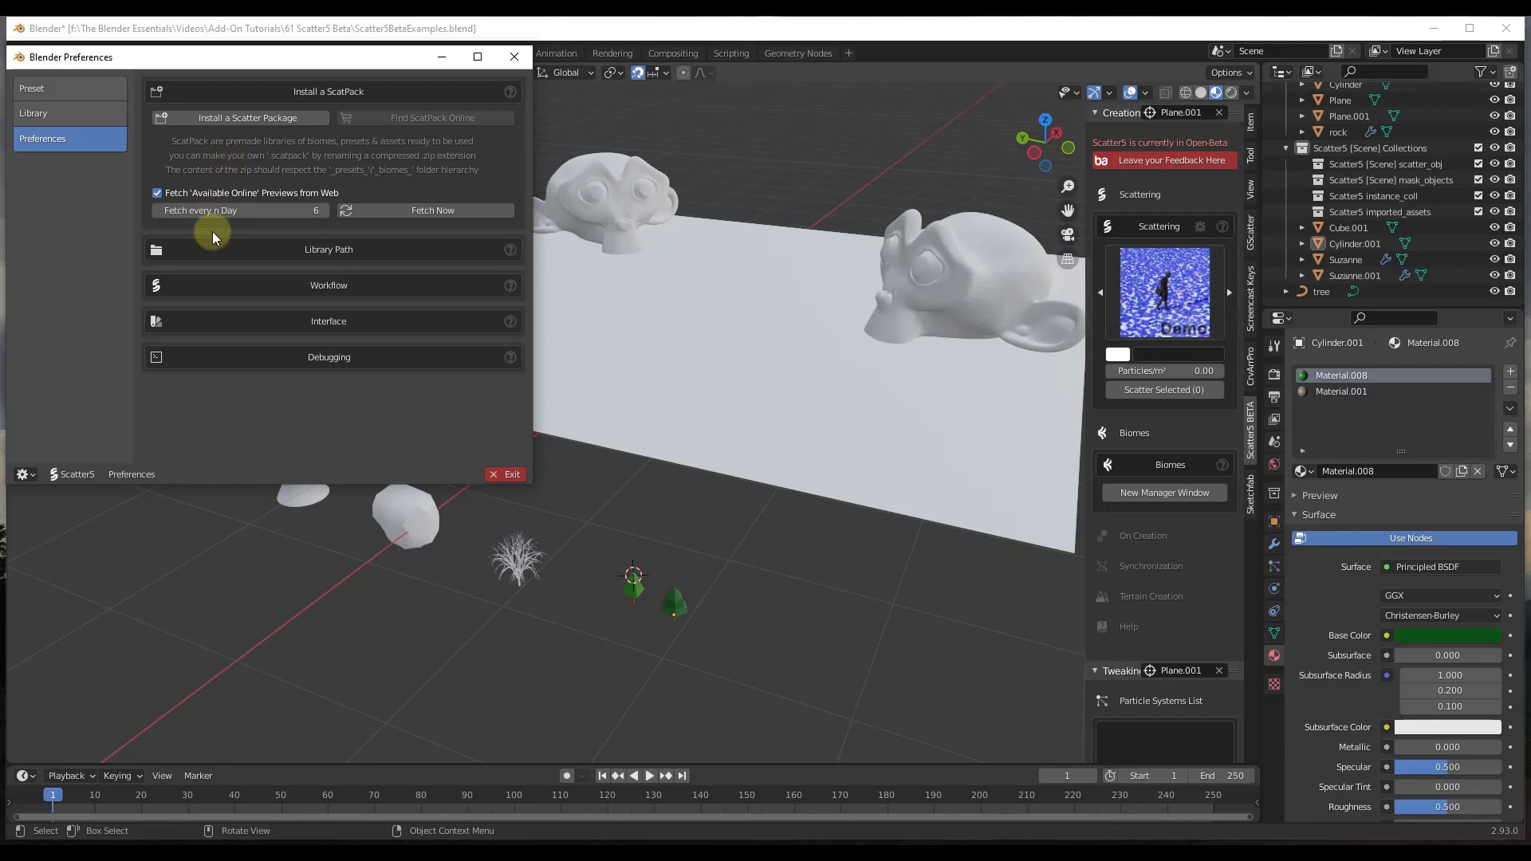
left_click(304, 249)
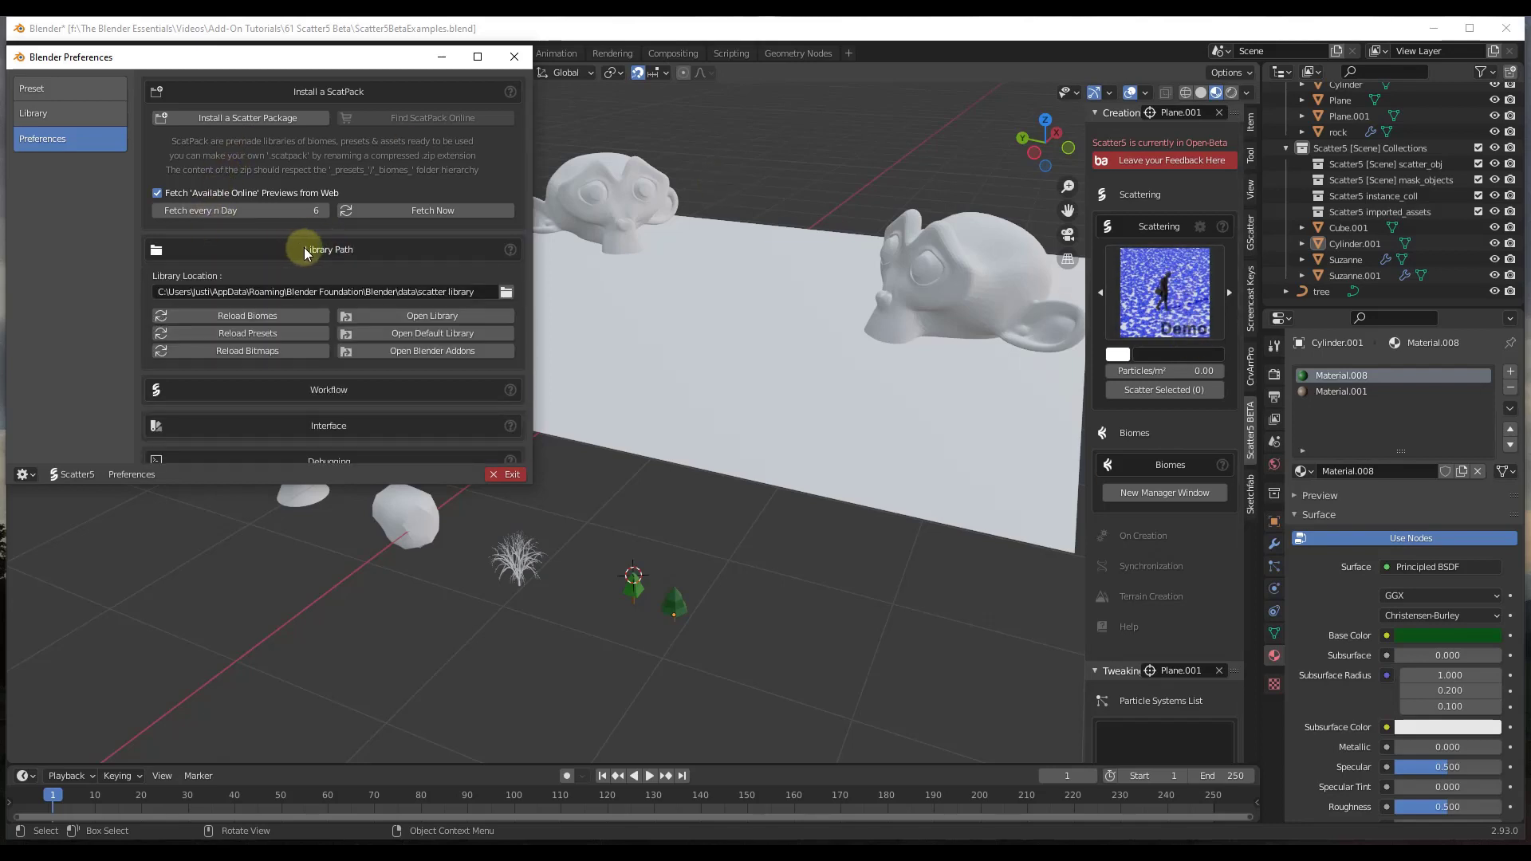
left_click(303, 248)
left_click(514, 57)
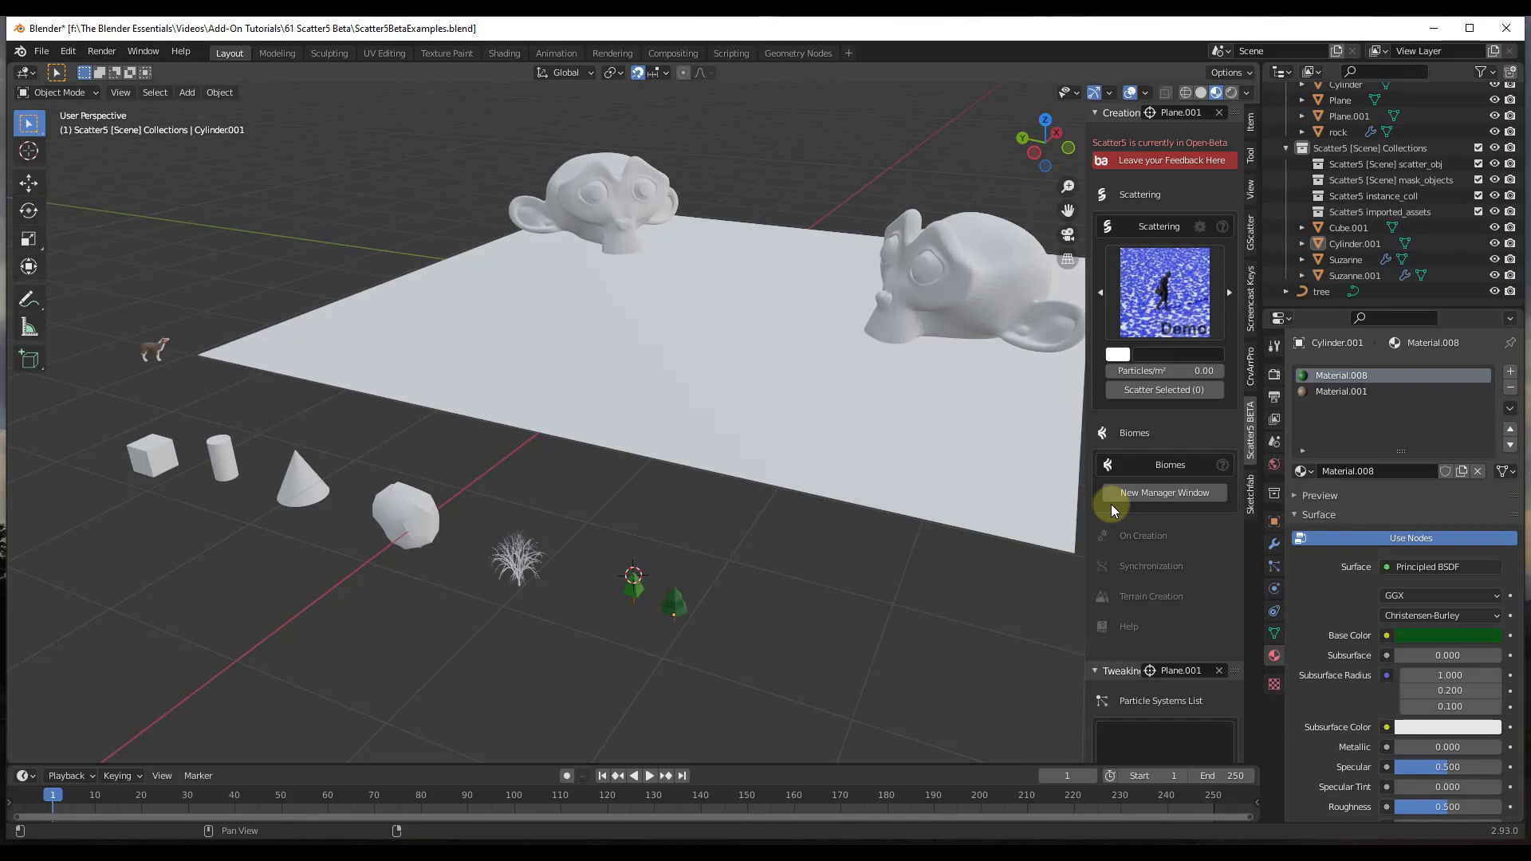
- Clear the Scatter5 emitter and pick the large plane, Plane.001, as the emitter object
scroll(1162, 480, "down", 4)
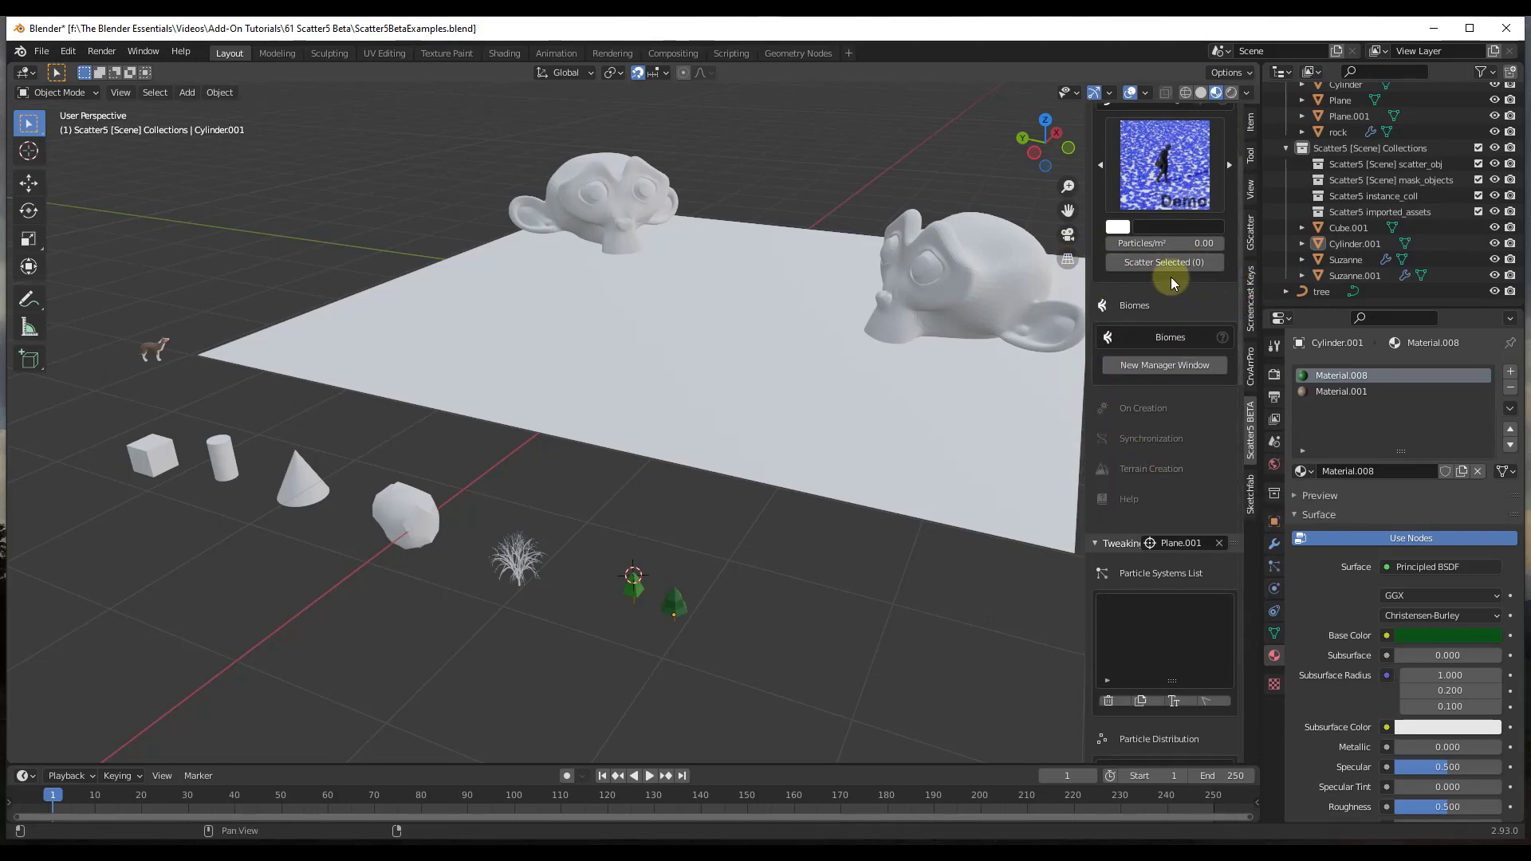
scroll(1181, 288, "up", 5)
left_click(1218, 112)
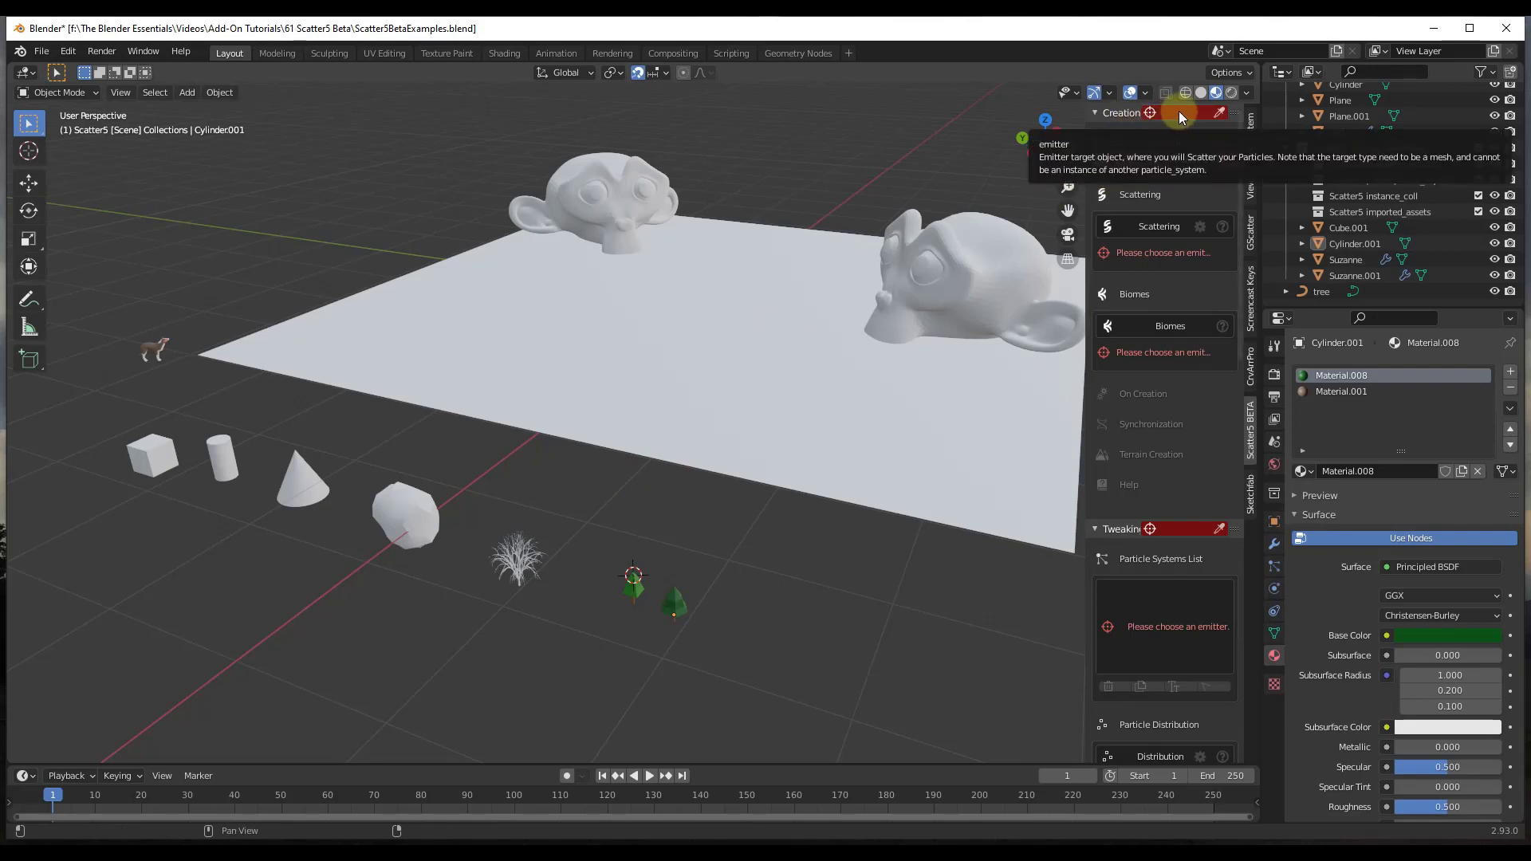
left_click(1222, 115)
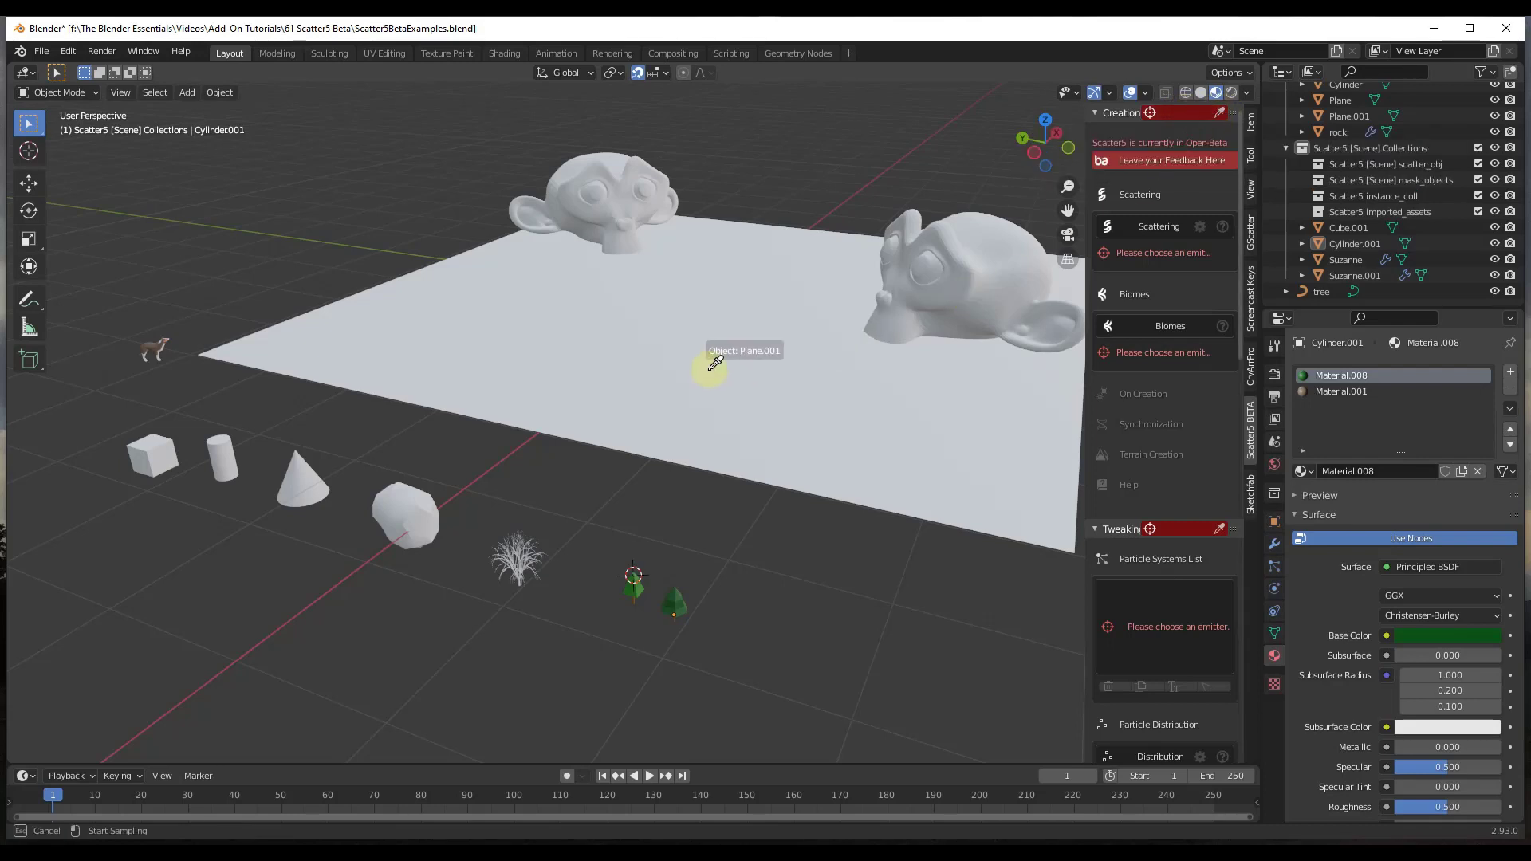
left_click(709, 368)
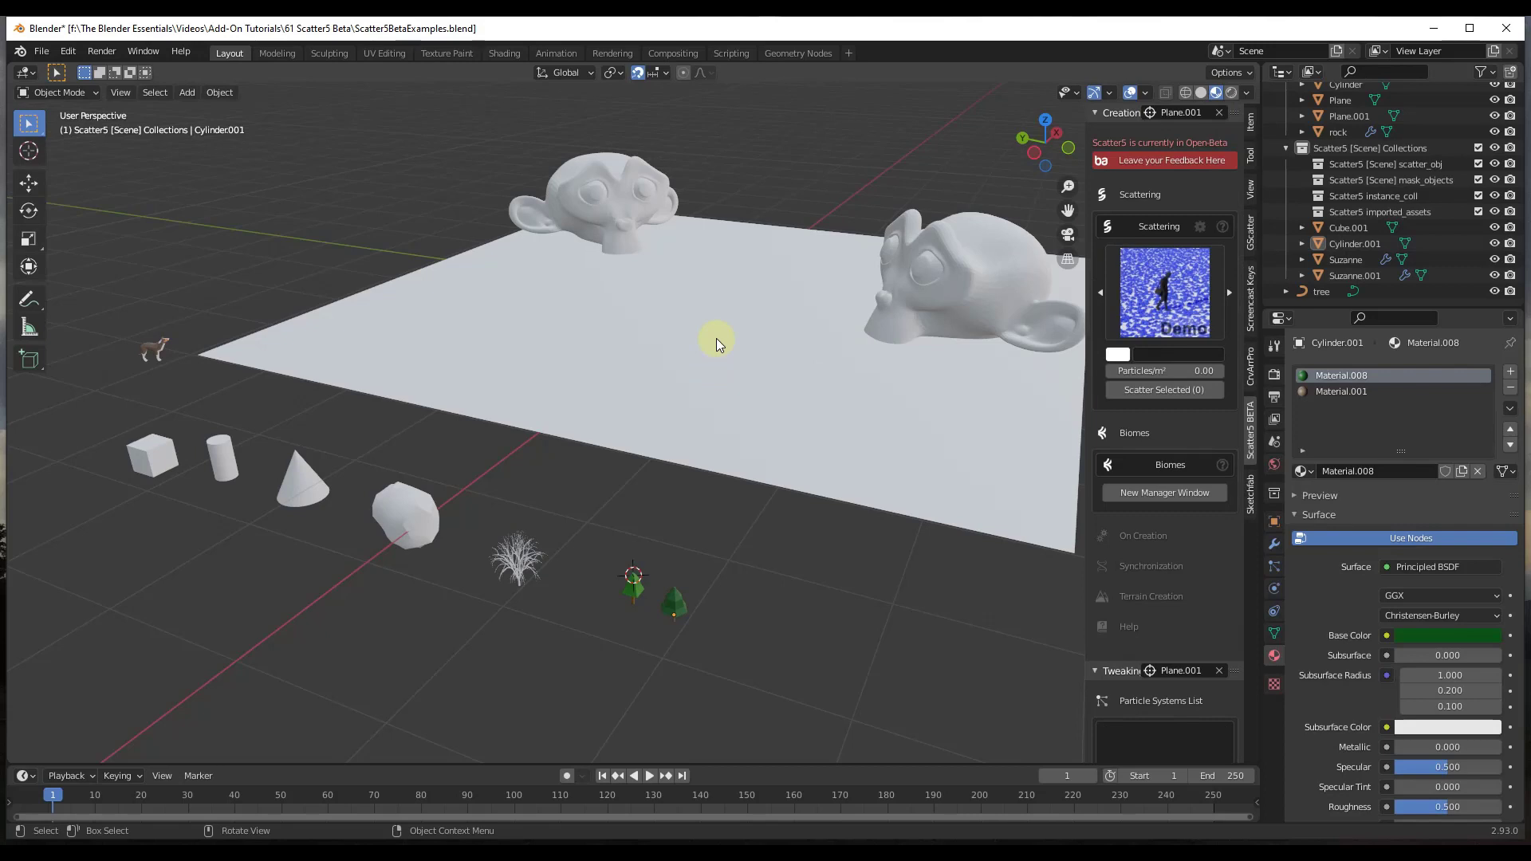
- Inspect the emitter plane's mesh subdivisions in Edit Mode and return to Object Mode
left_click(715, 340)
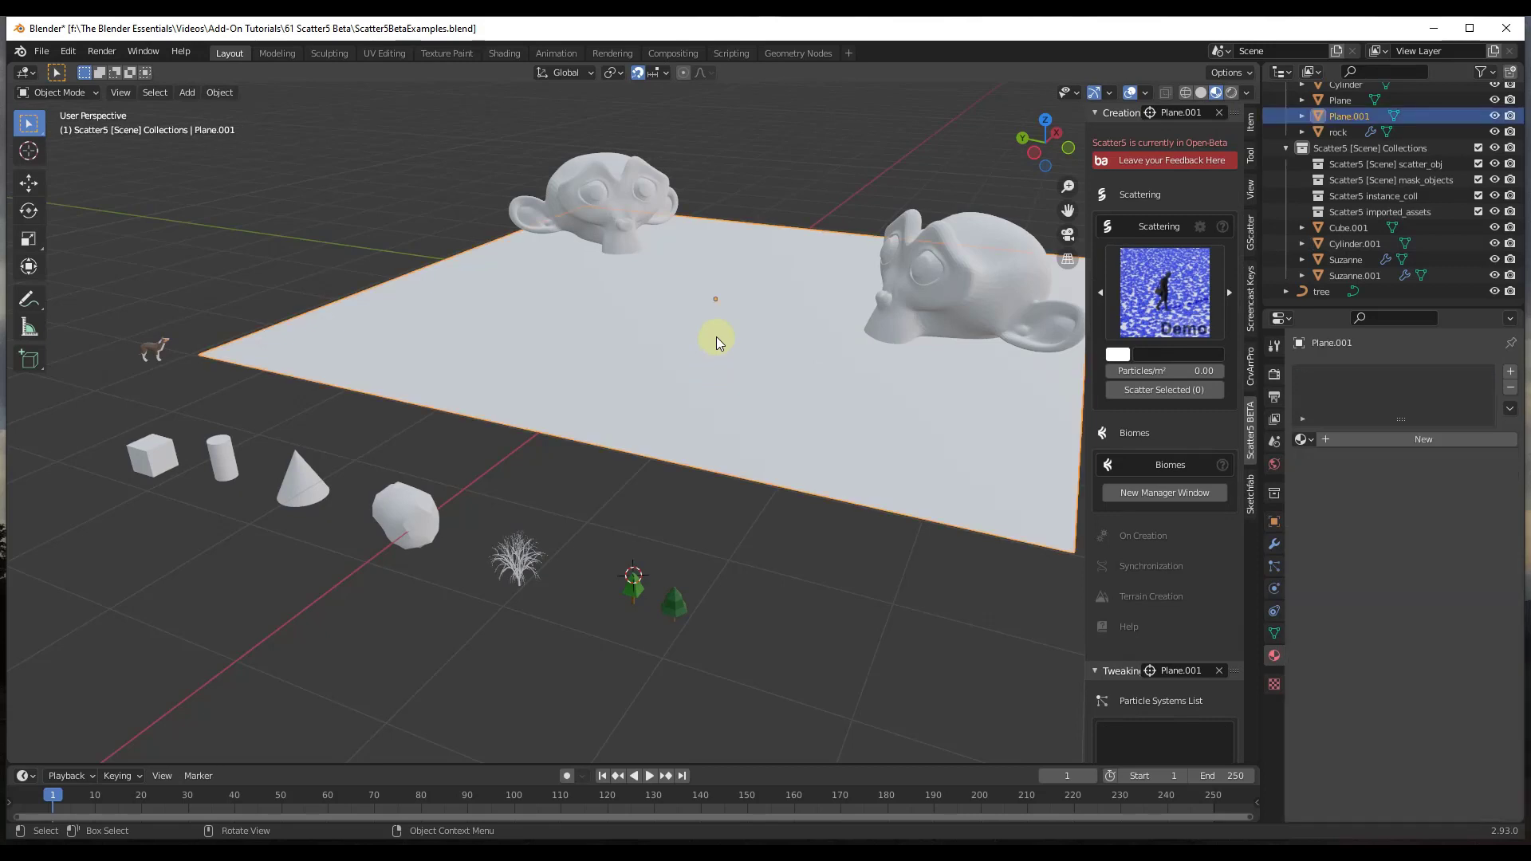
key("Tab")
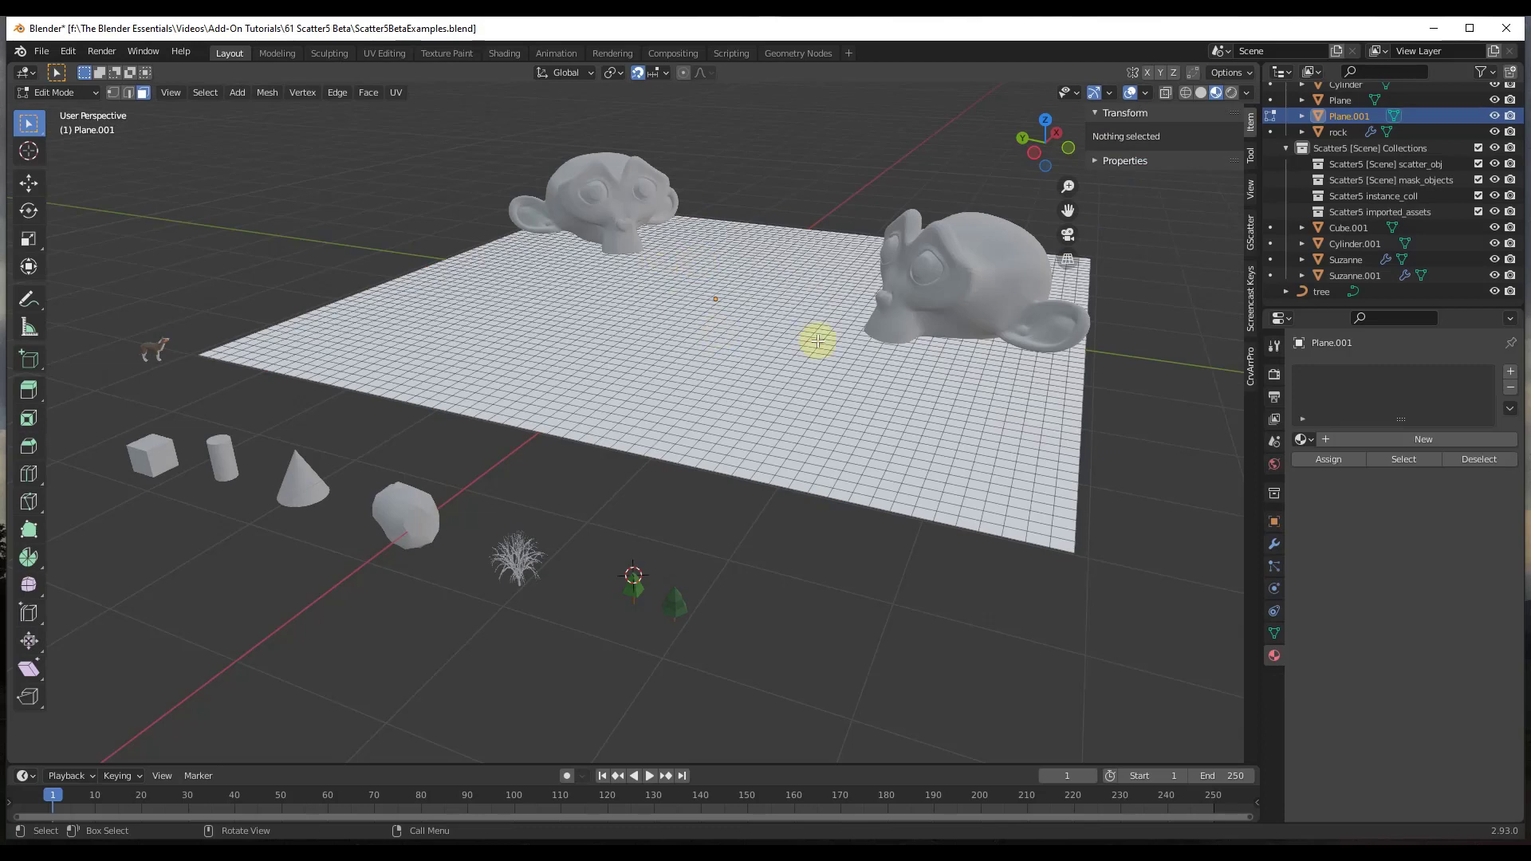
key("Tab")
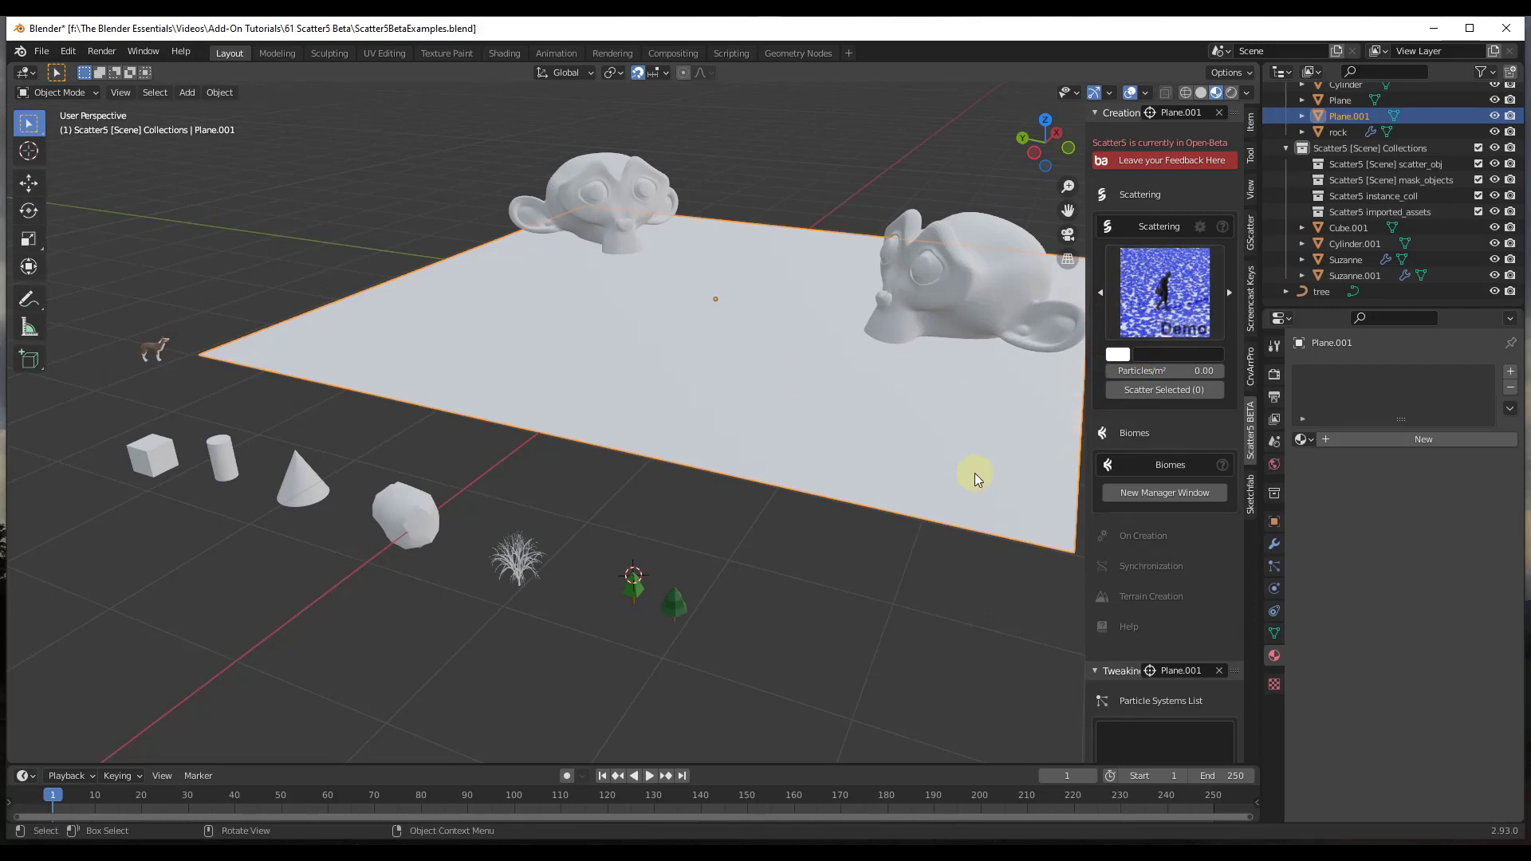
- Choose the Demo 03 random scattering preset and scatter the cube over the emitter plane
left_click(1171, 308)
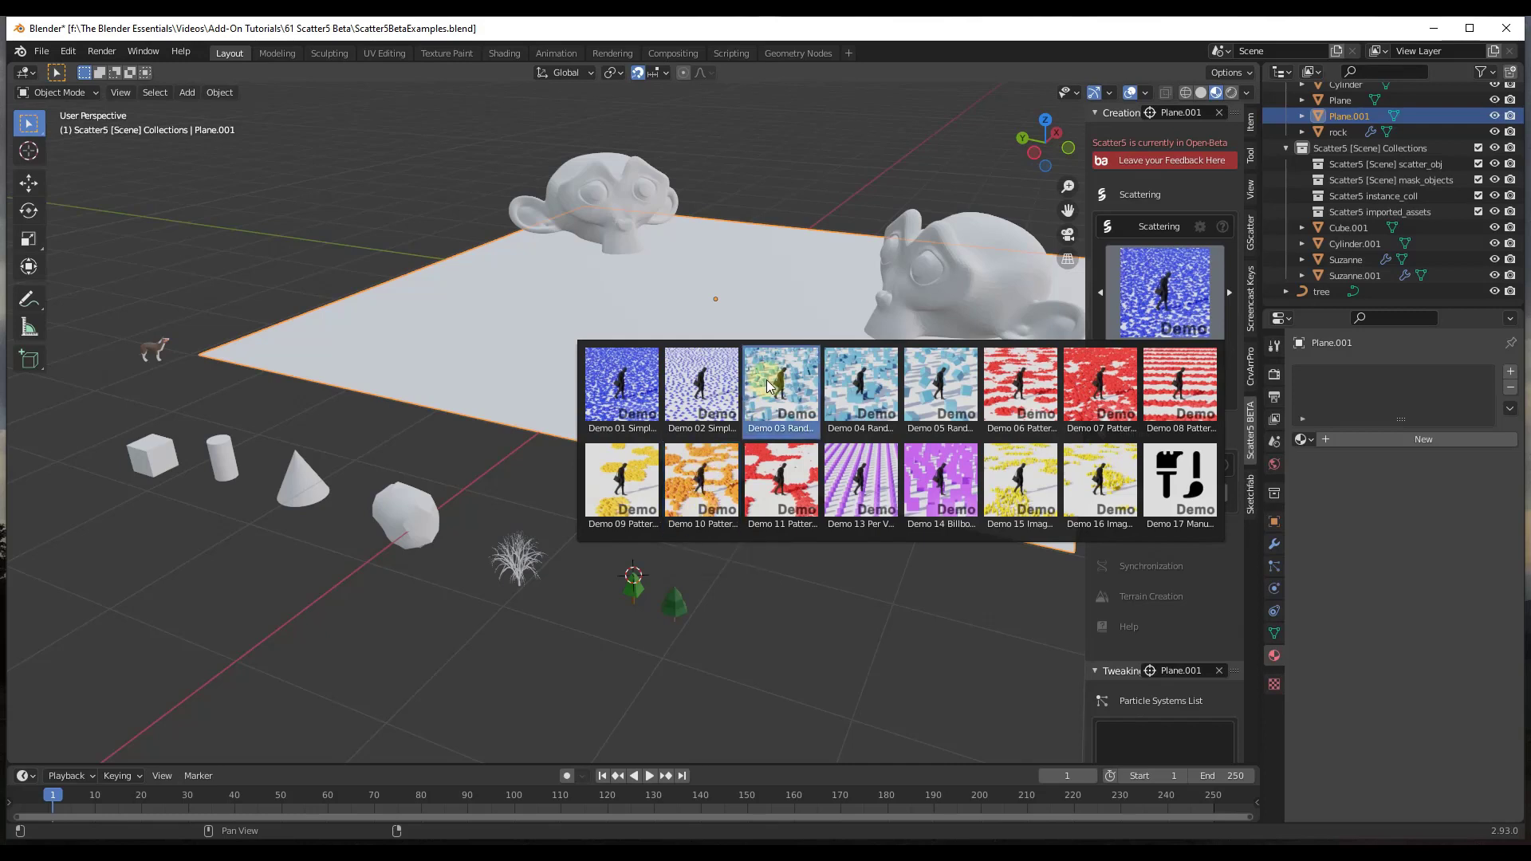
left_click(798, 387)
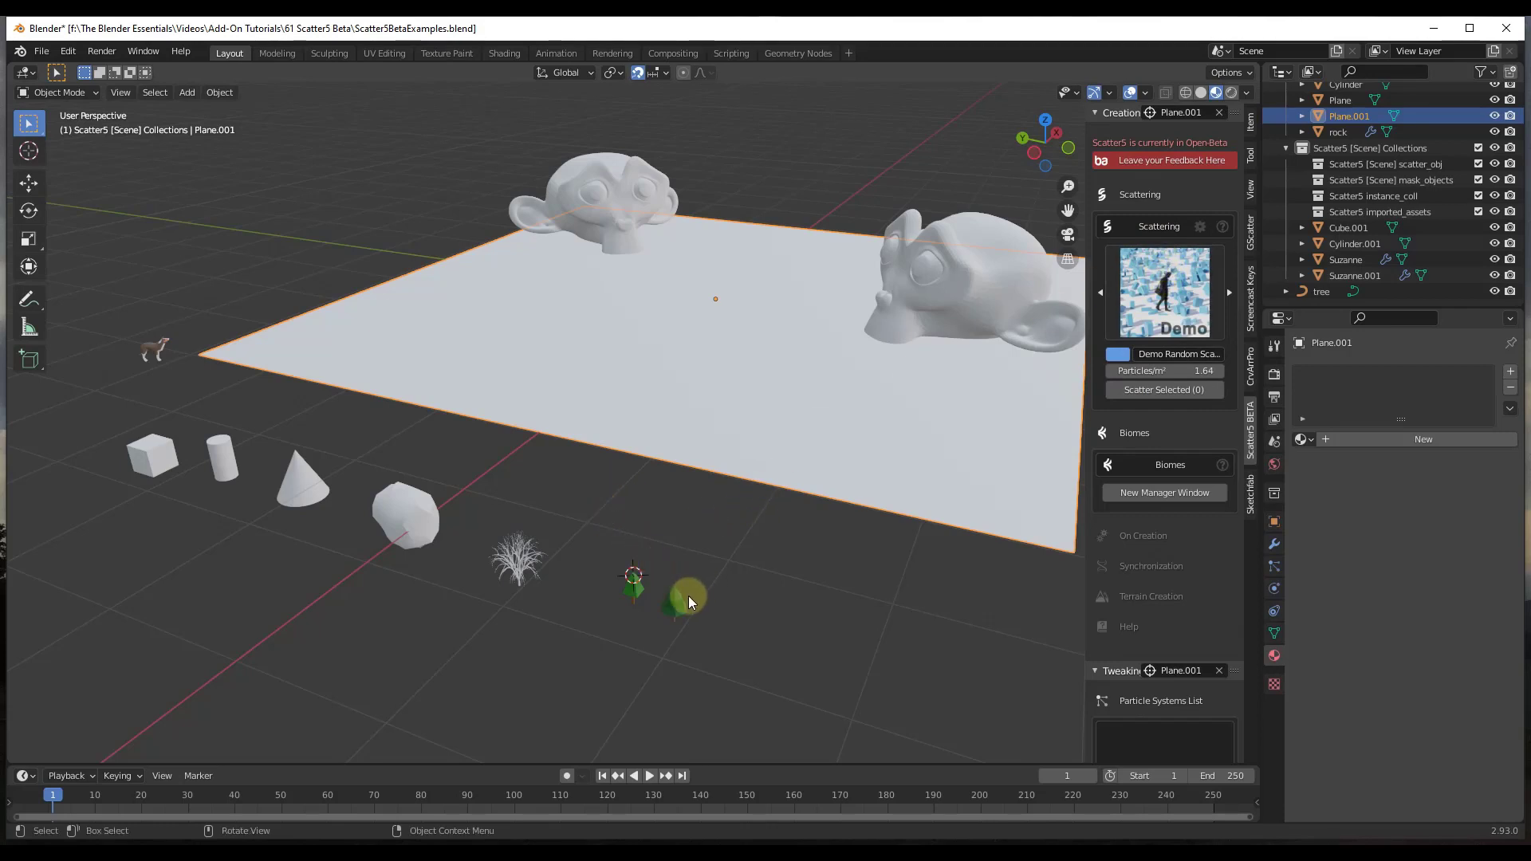
left_click(150, 457)
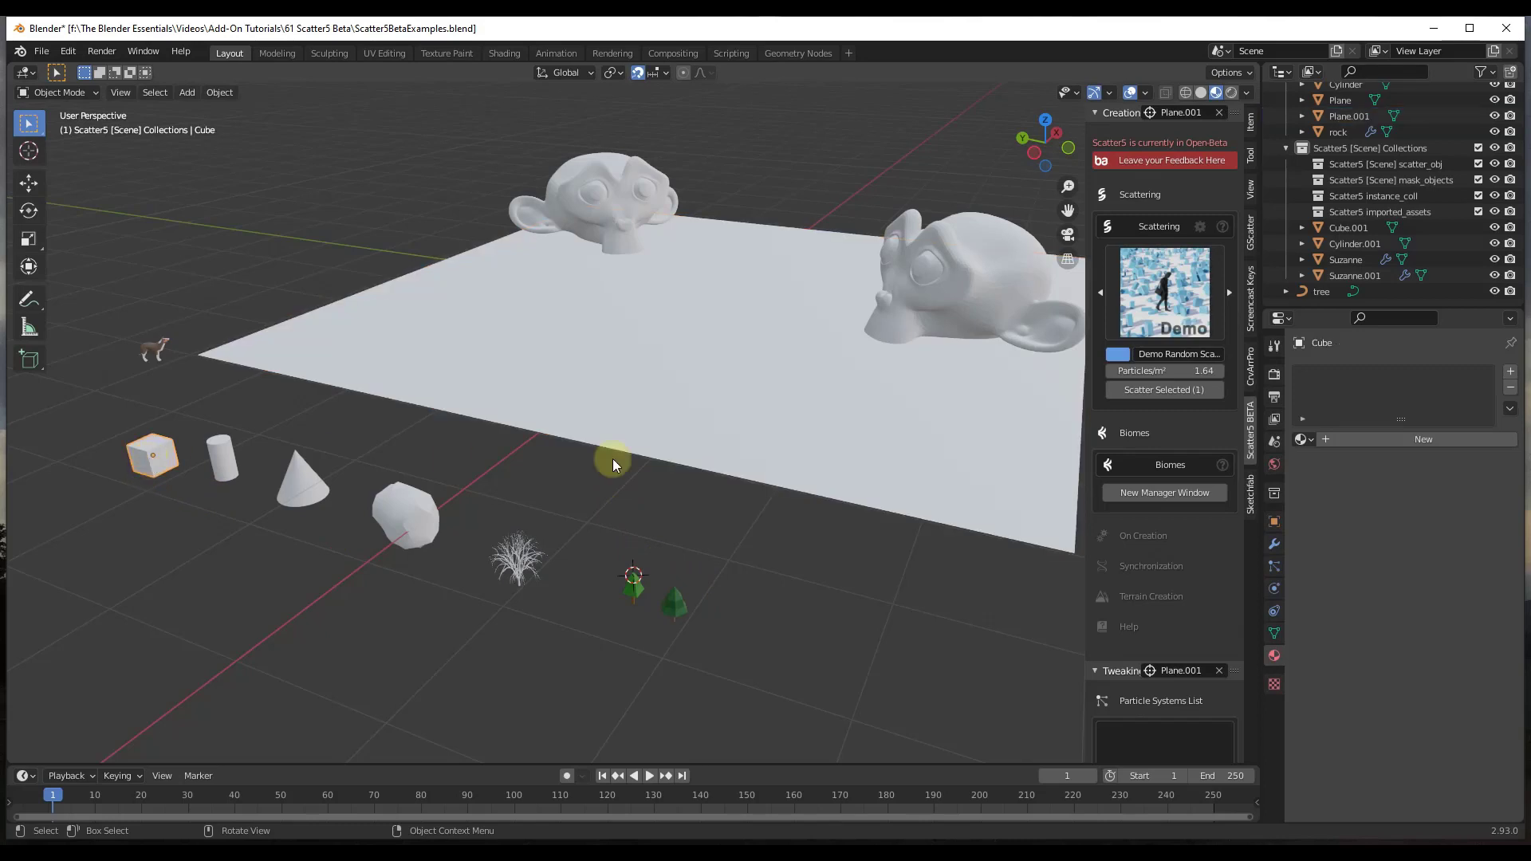
left_click(1170, 390)
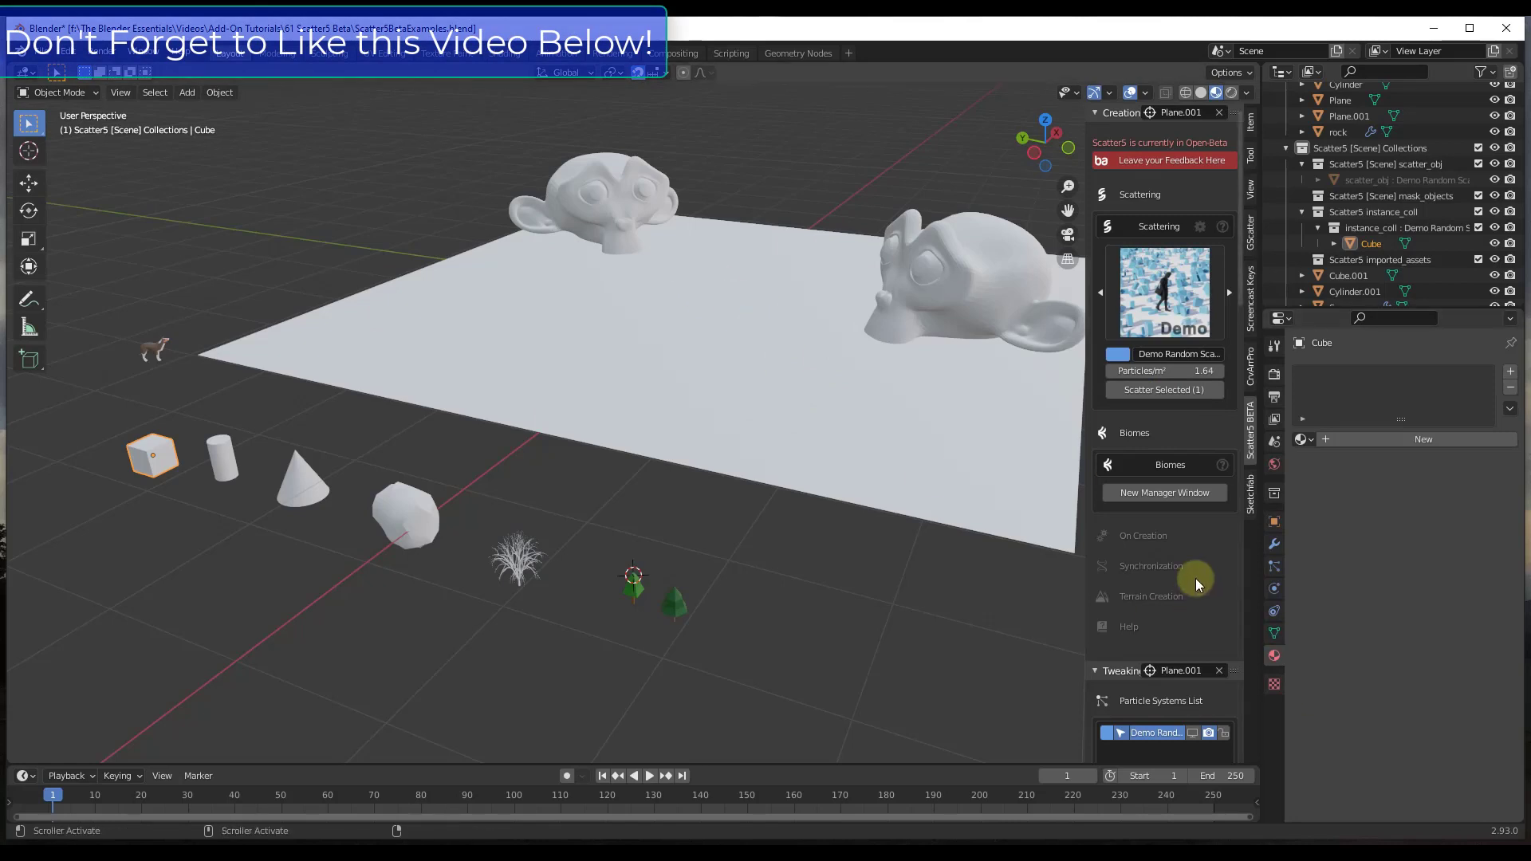
- Show the cube particle system in the viewport and inspect the scattered cubes on the selected plane
scroll(1194, 577, "down", 2)
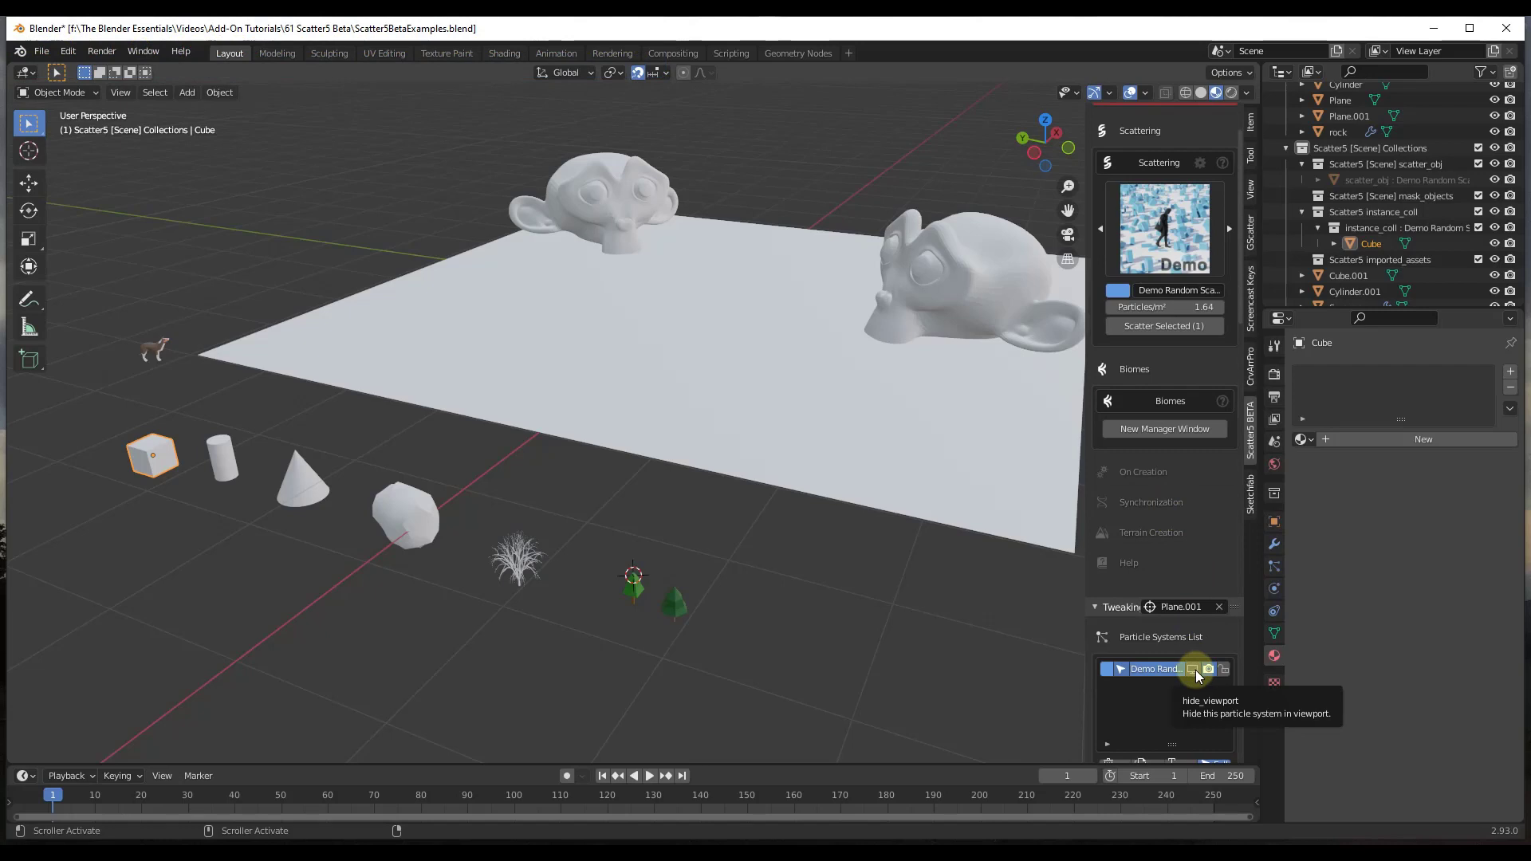
scroll(1190, 638, "down", 2)
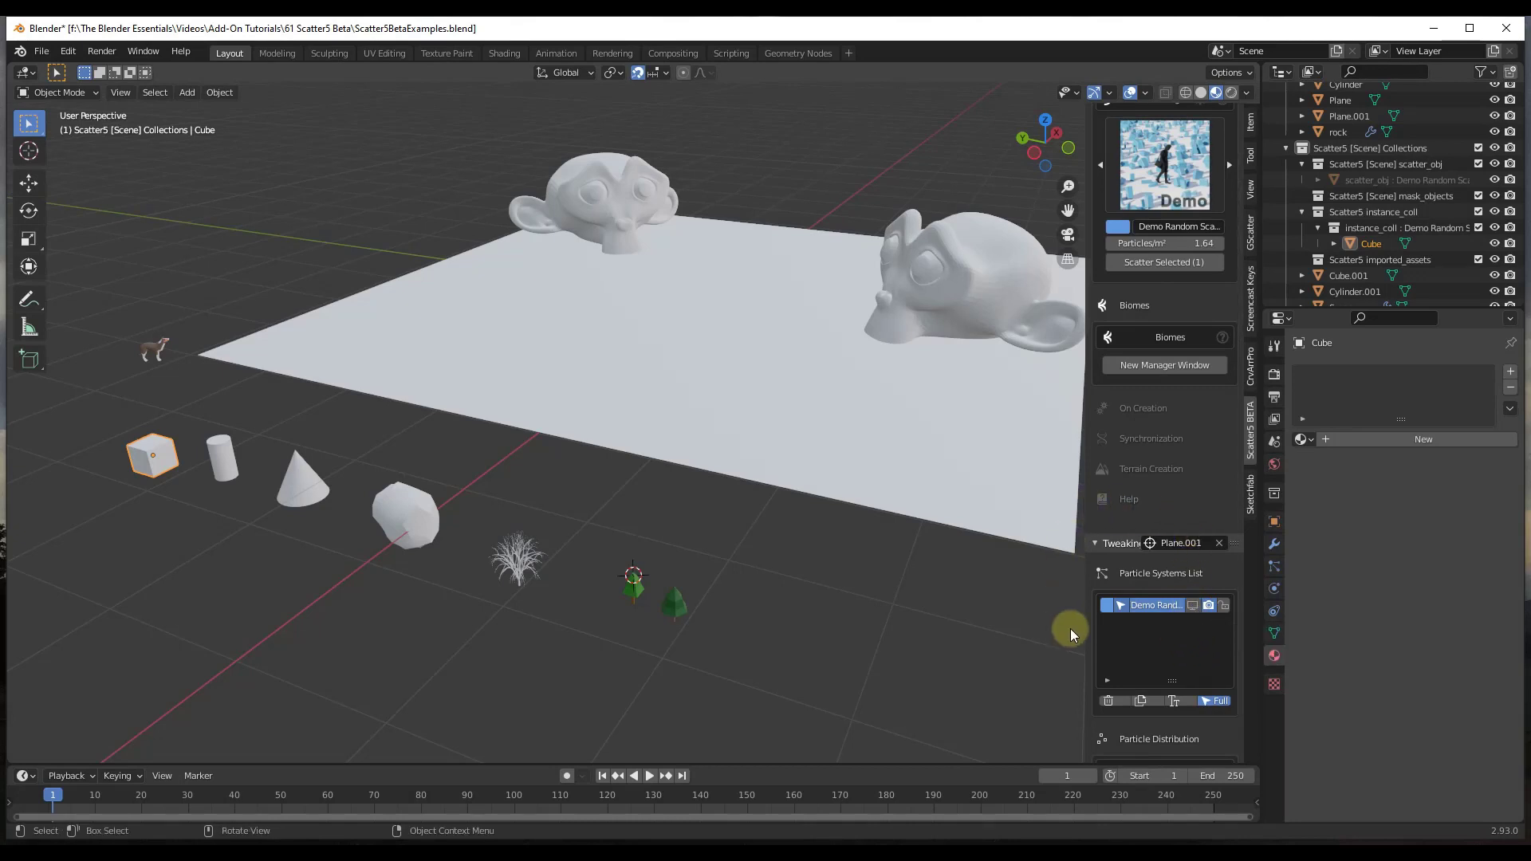
left_click(1193, 605)
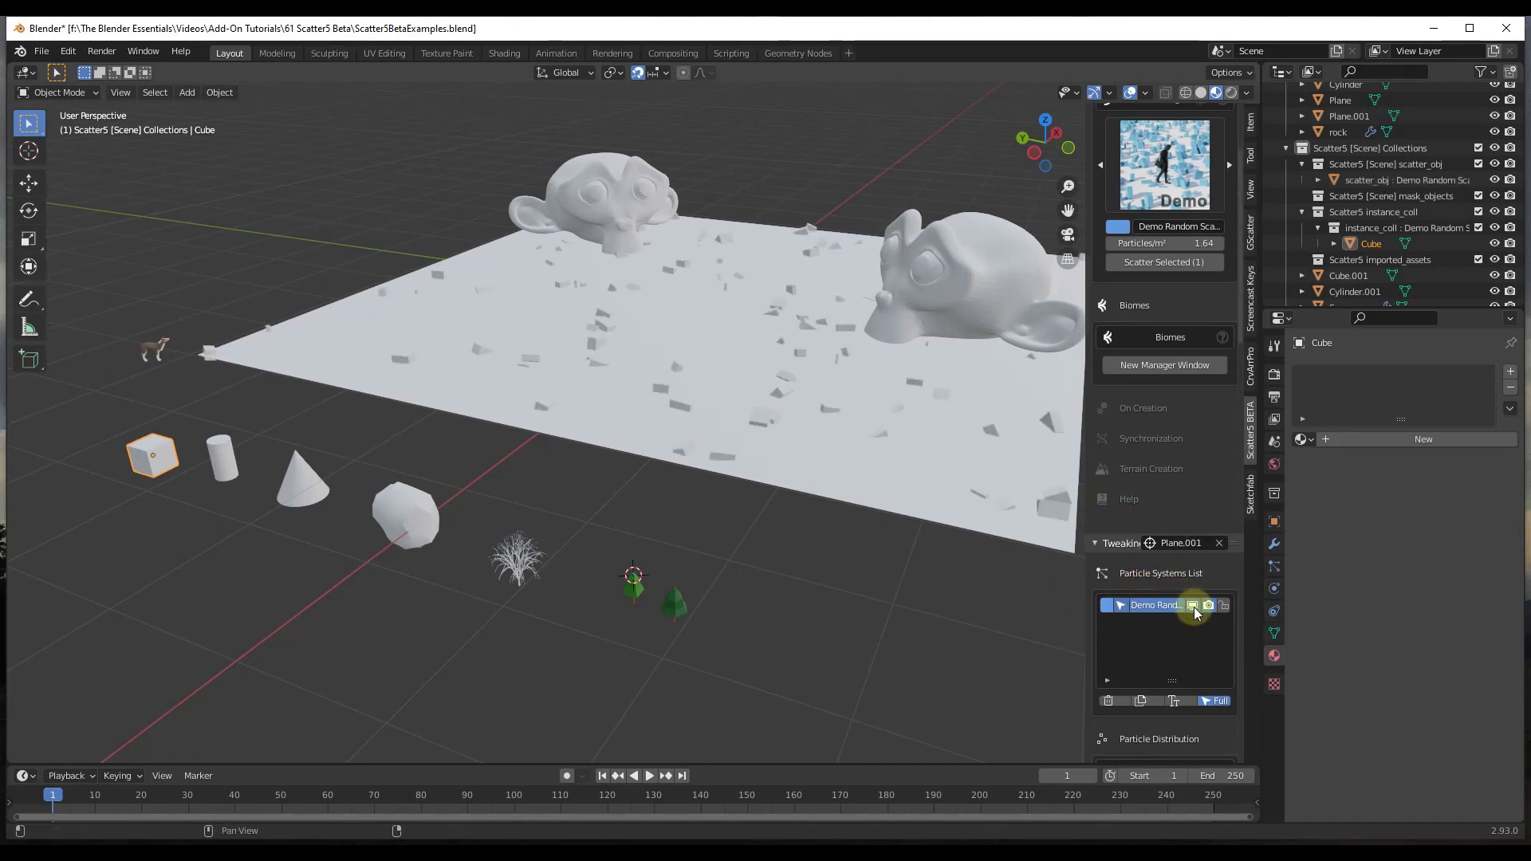
middle_click_drag(962, 481, 933, 467)
left_click(782, 437)
middle_click_drag(779, 444, 1002, 462)
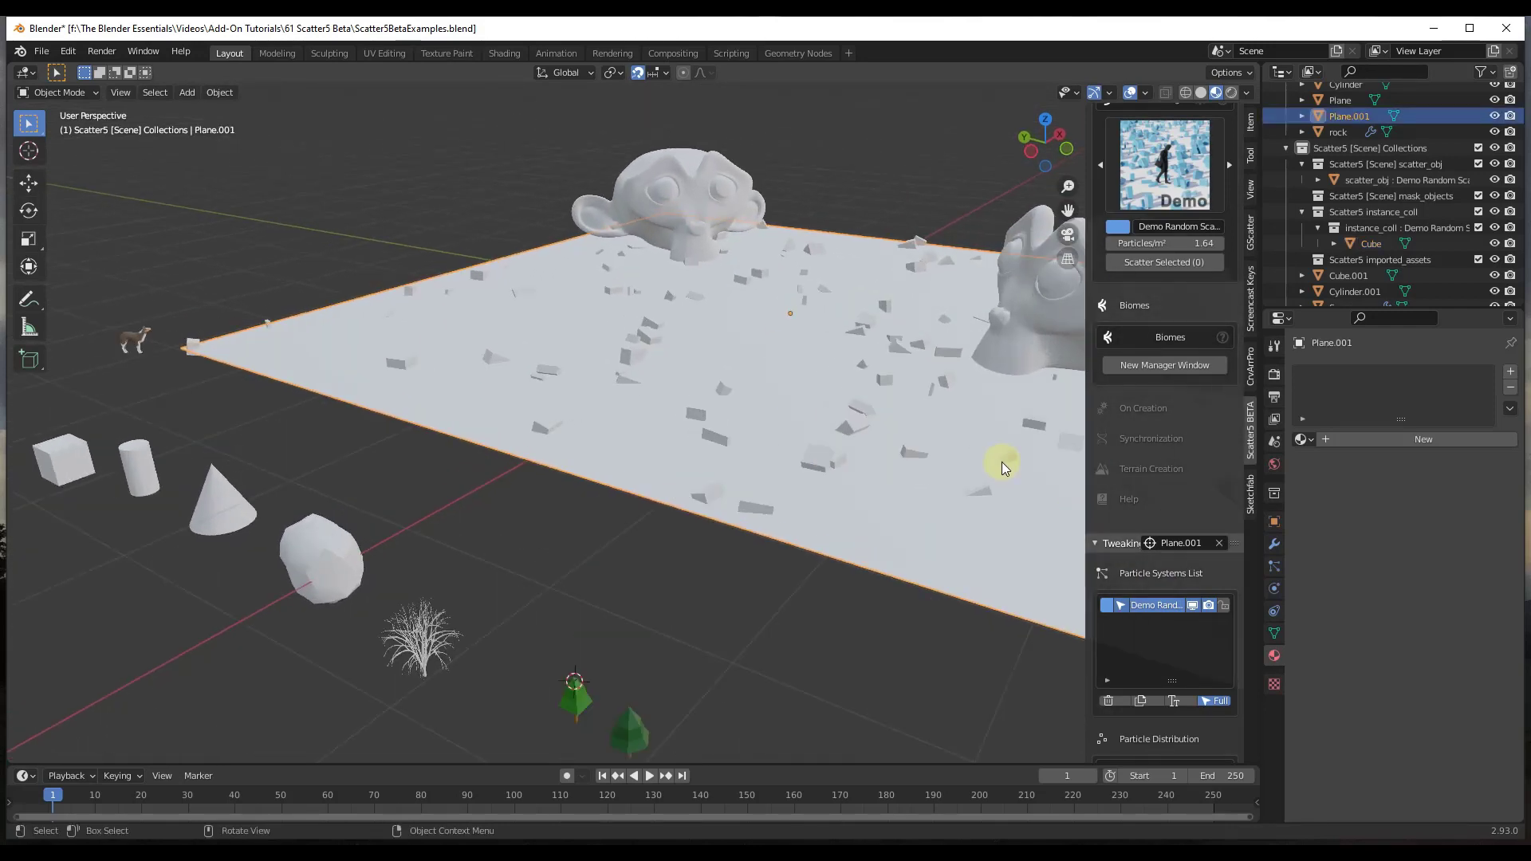
middle_click_drag(868, 442, 799, 366)
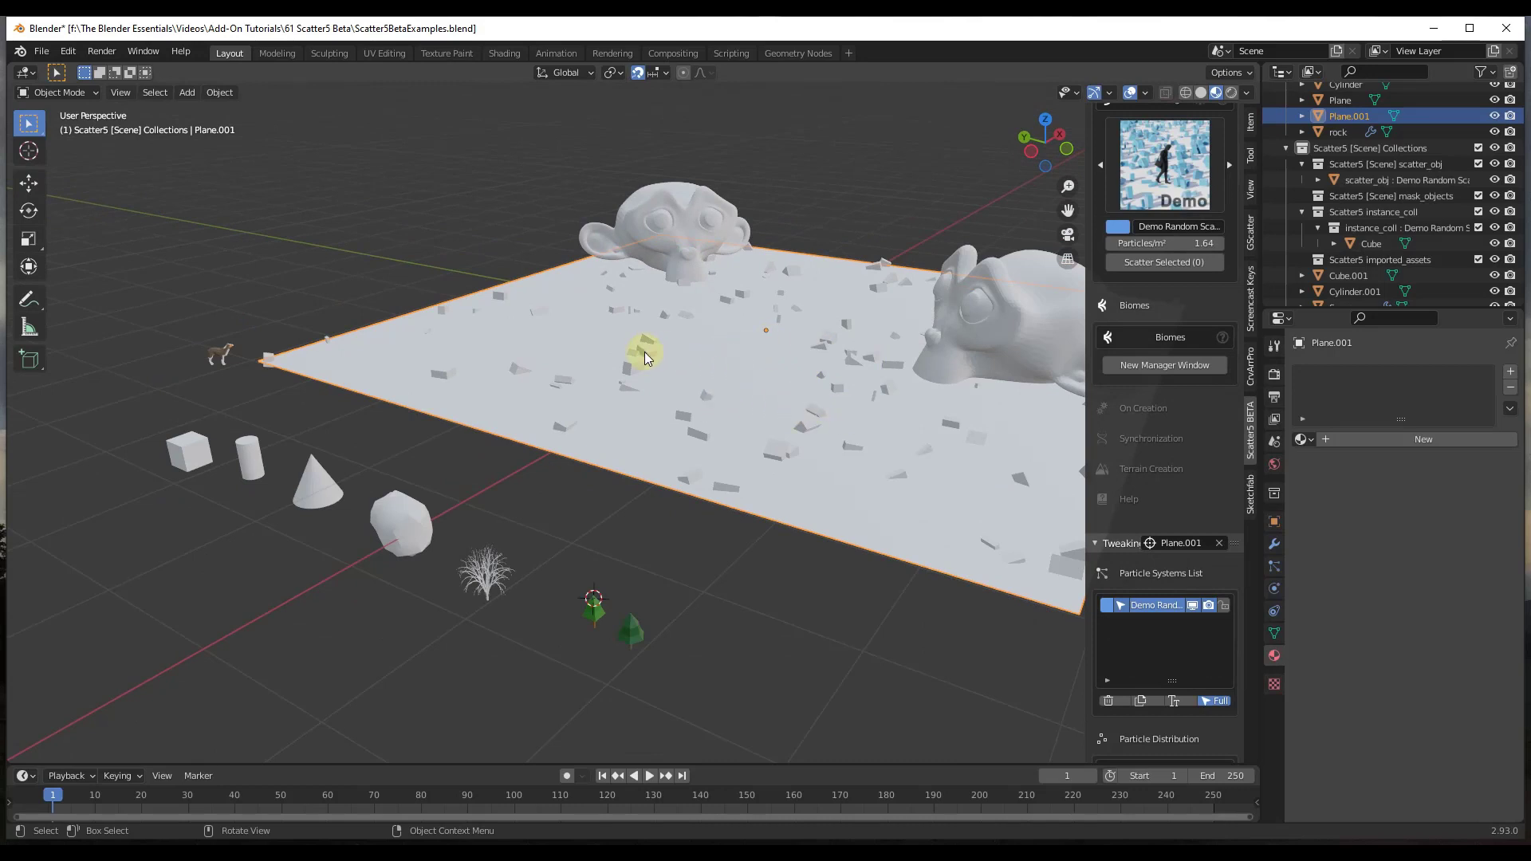
- Set the scattering preset's density to 1.67 particles/m² and review the cube system's distribution settings
mouse_move(1158, 244)
left_mouse_down()
mouse_move(1138, 247)
mouse_move(1193, 243)
mouse_move(1180, 242)
left_mouse_up()
scroll(1205, 388, "down", 8)
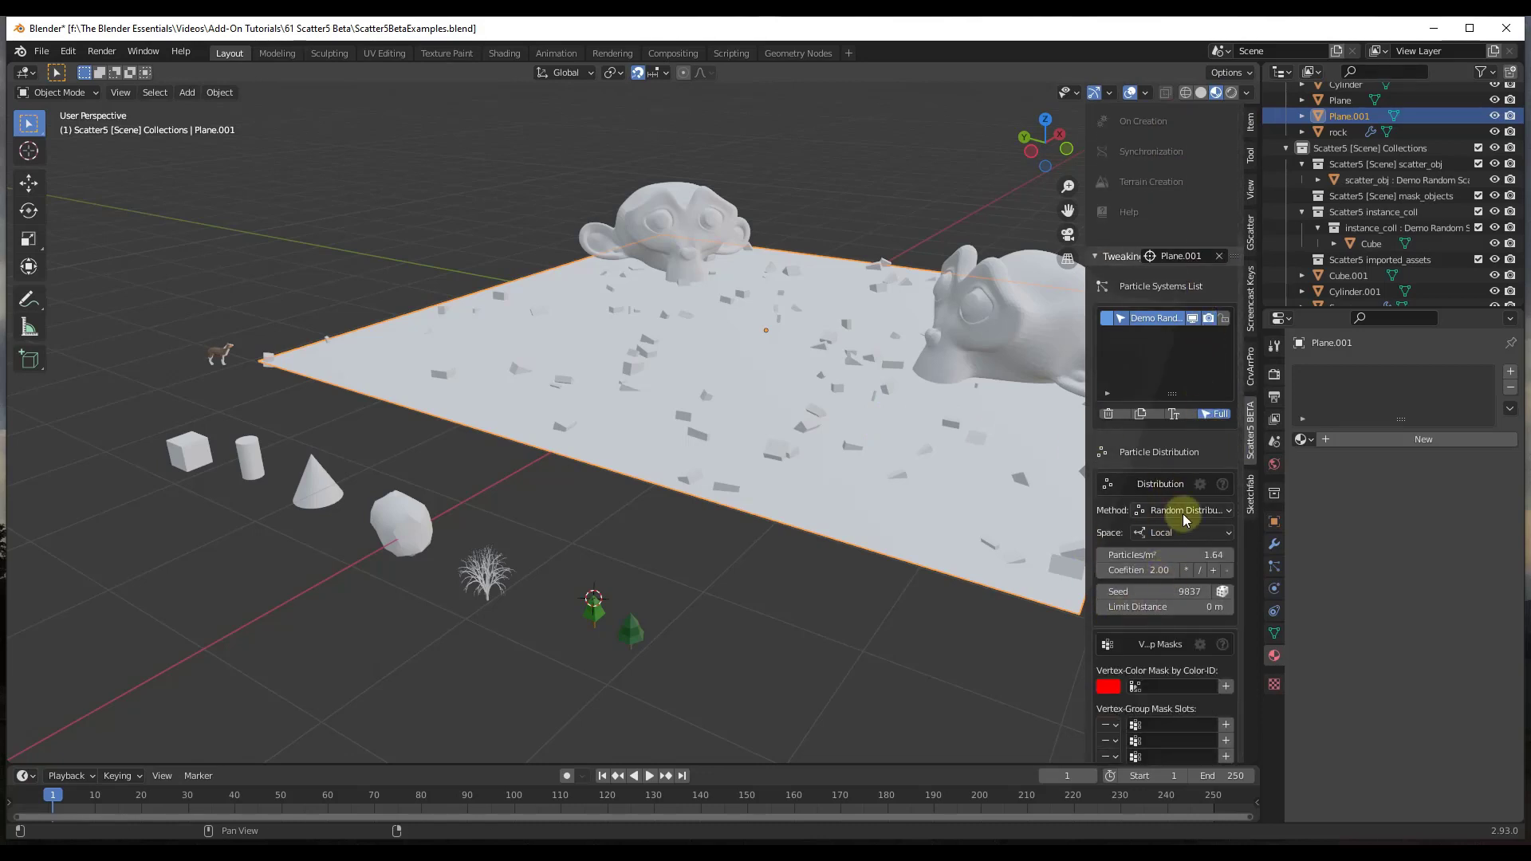
scroll(1180, 552, "up", 5)
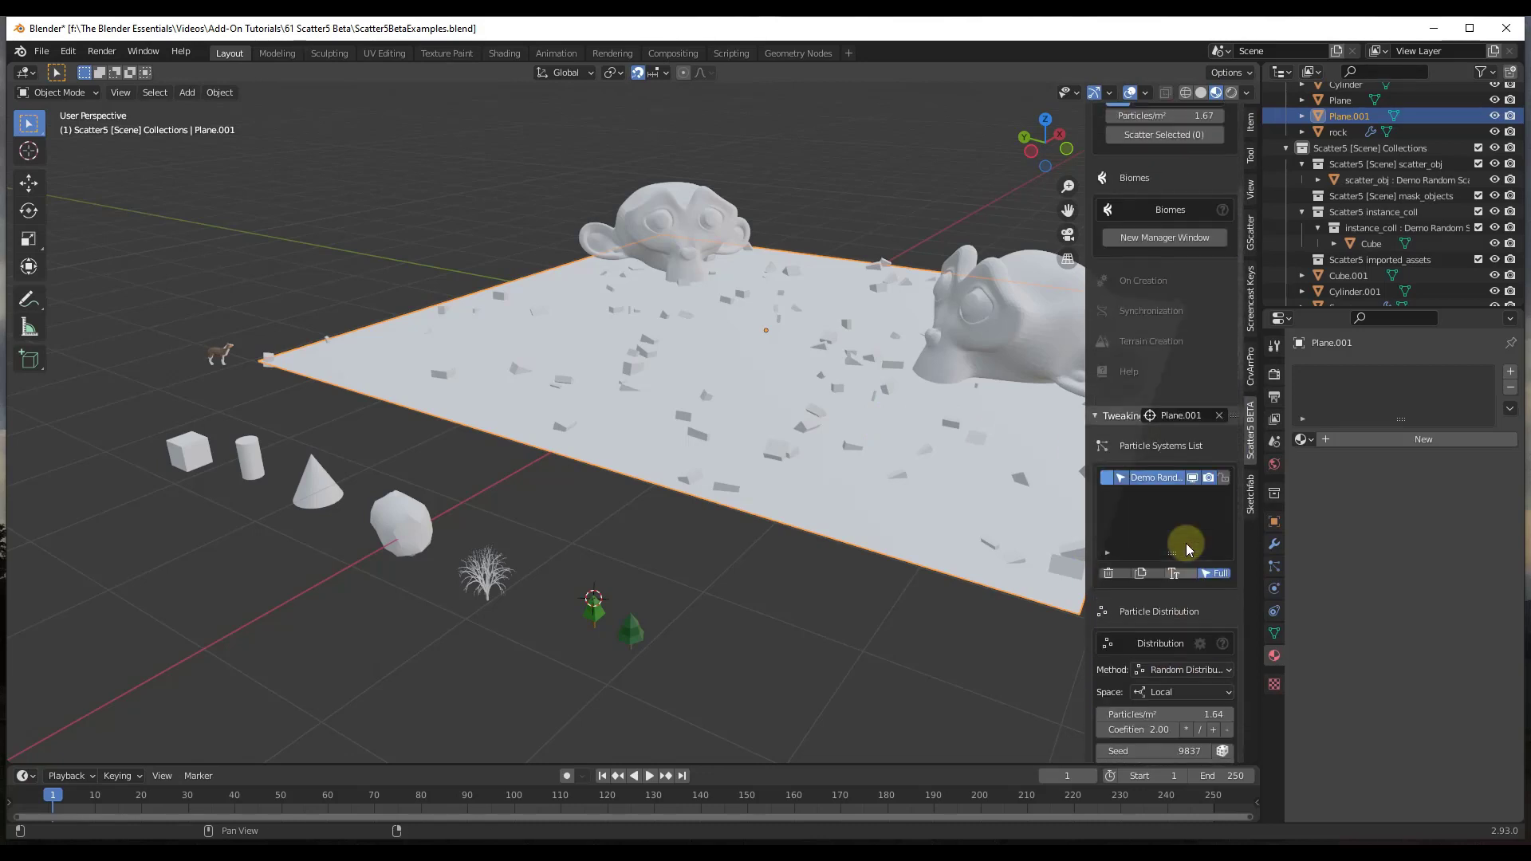
scroll(981, 451, "up", 4)
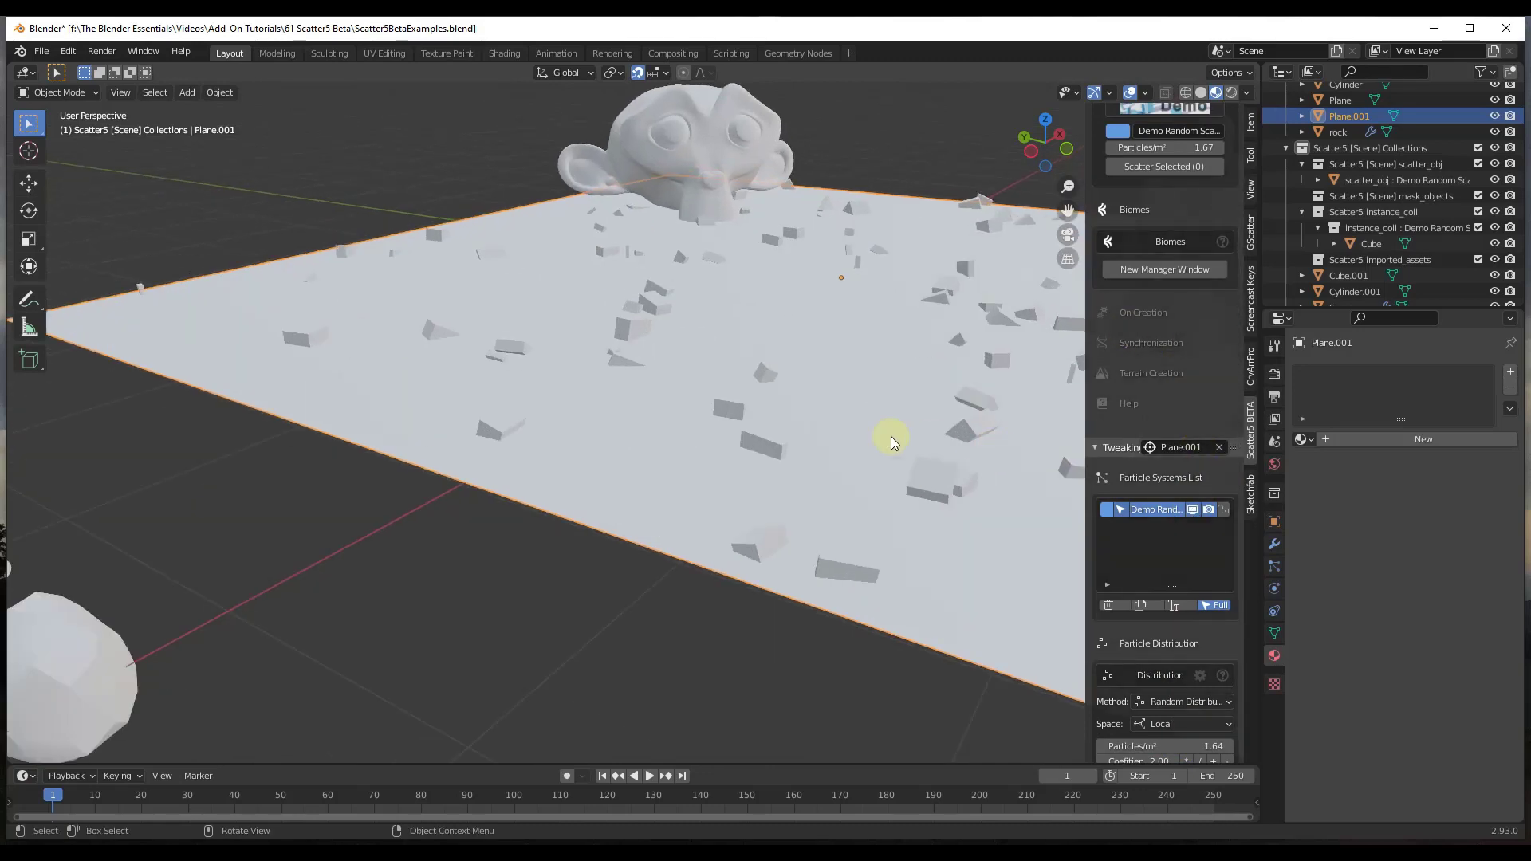
scroll(781, 418, "down", 5)
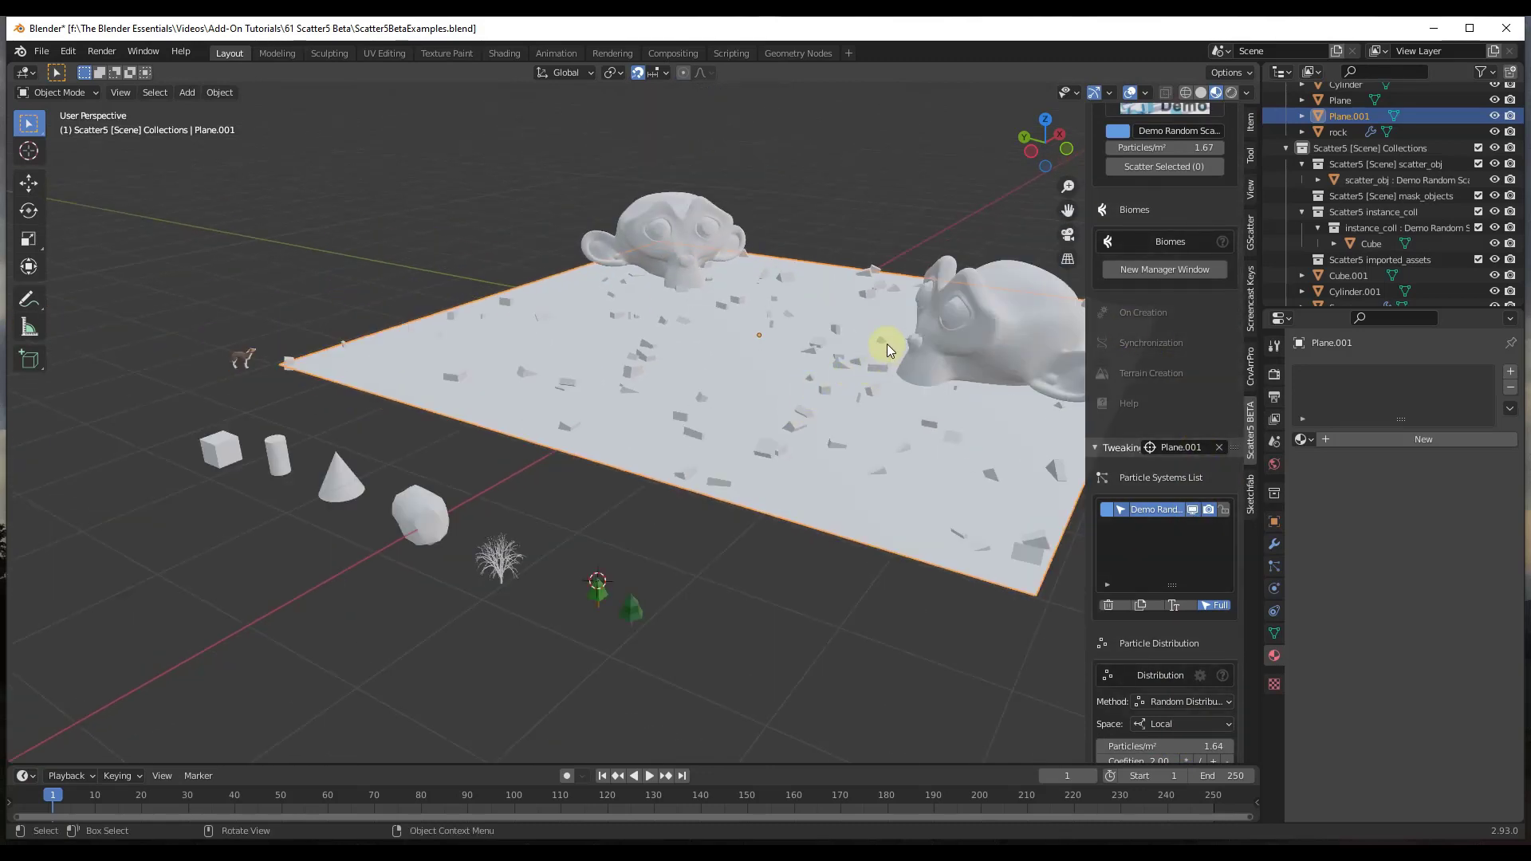
- Scatter the cylinder over the emitter plane as a second particle system with the current preset
left_click(280, 463)
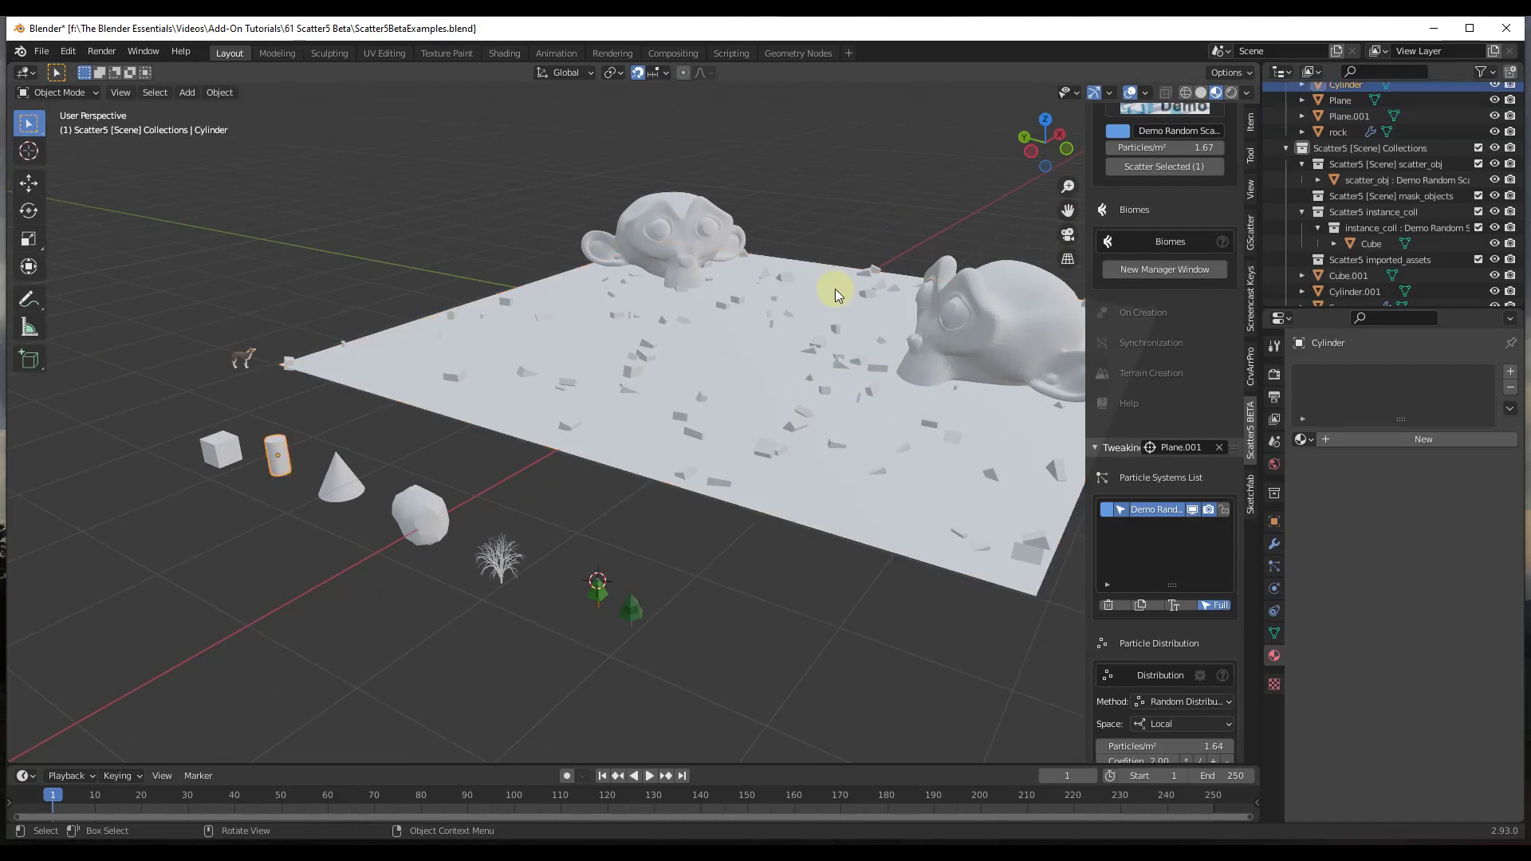
left_click(1169, 166)
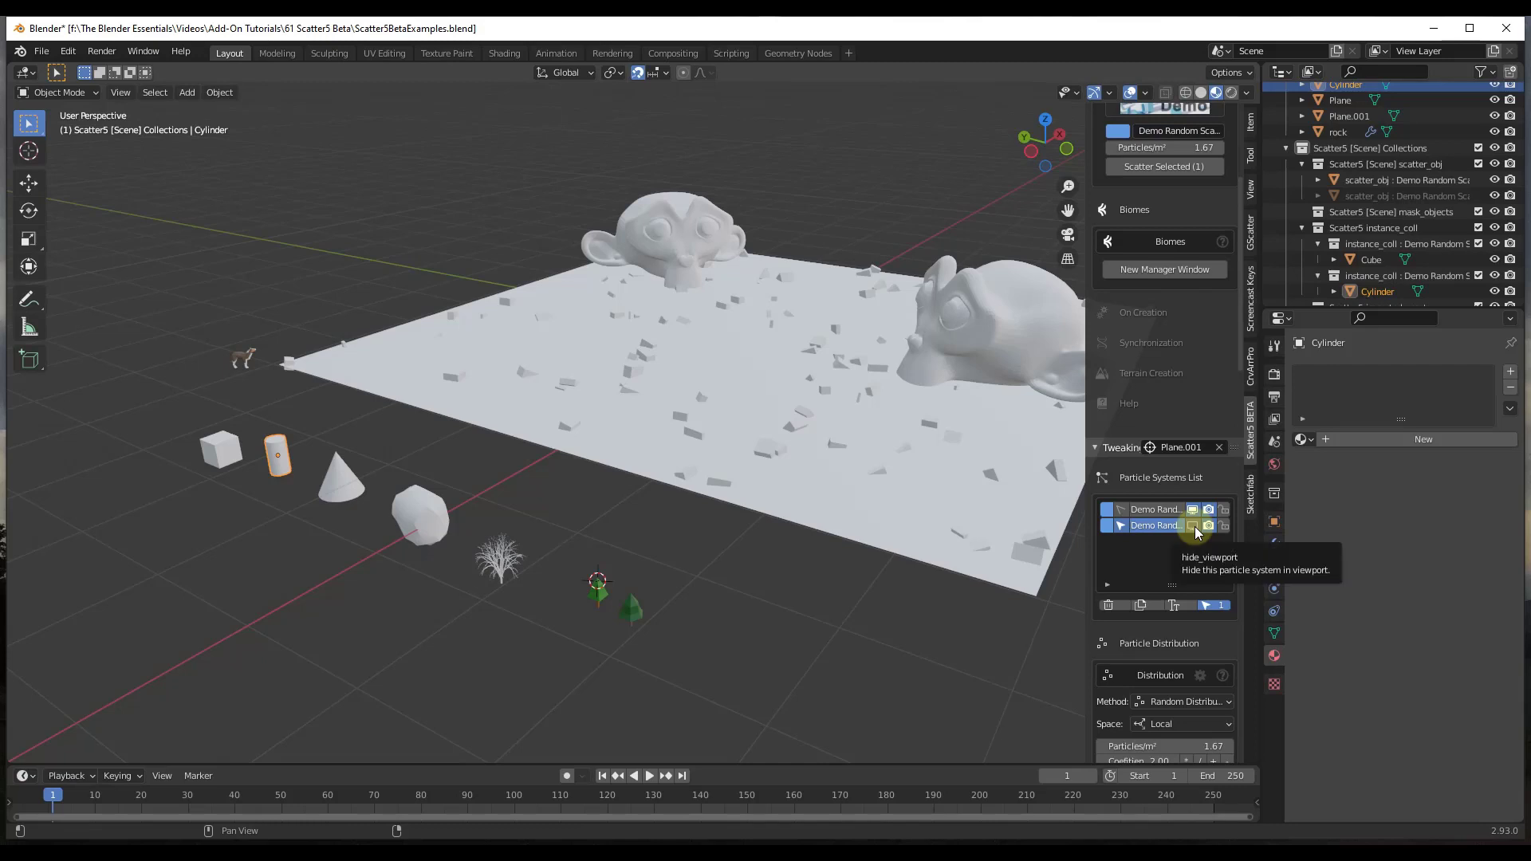
- Give the emitter plane a new material with a dark green base color
scroll(937, 393, "up", 5)
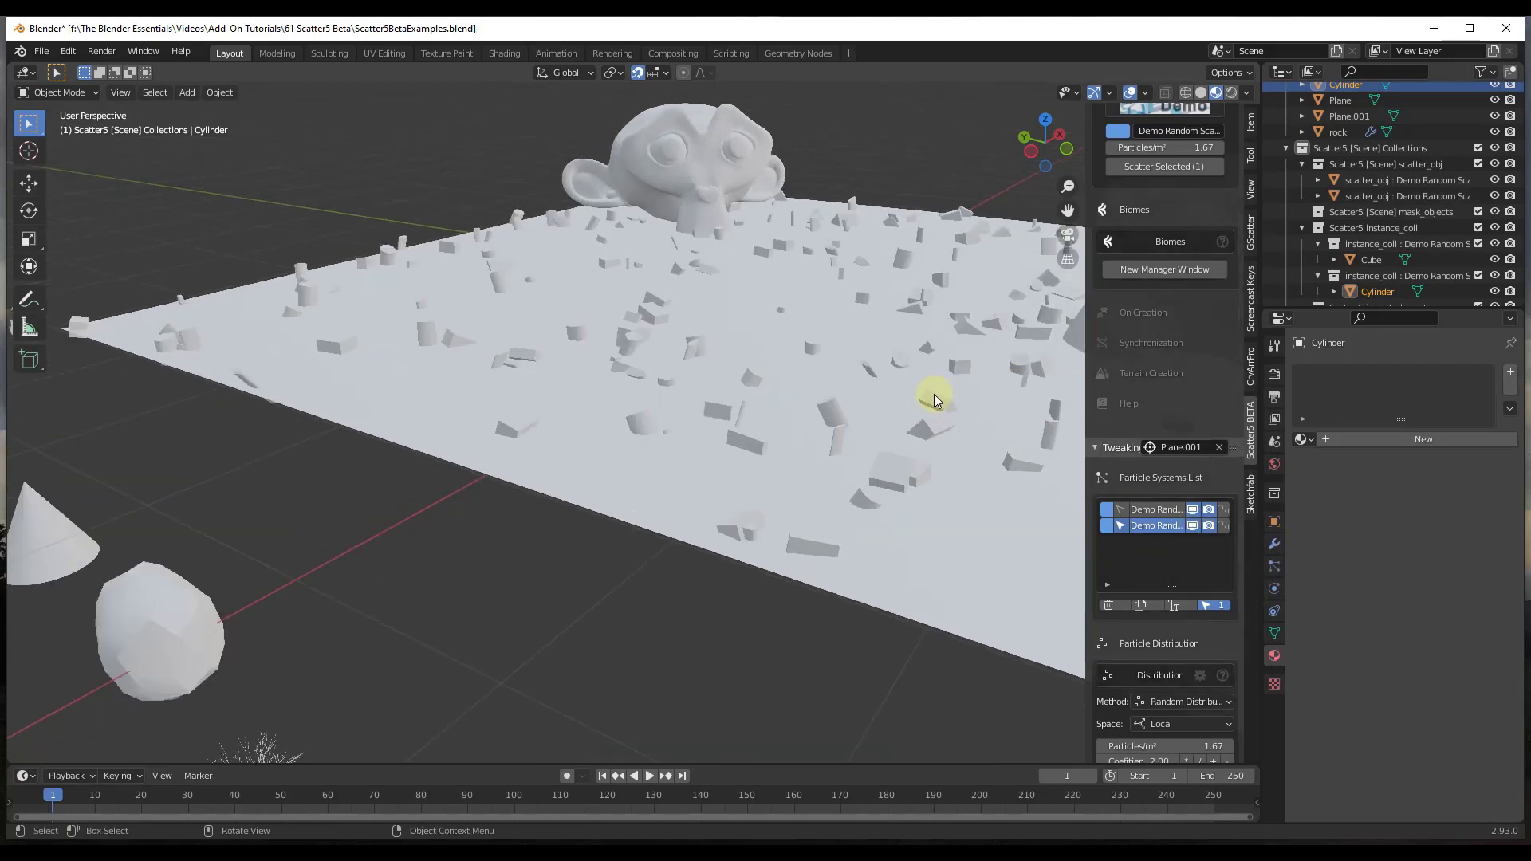
mouse_move(844, 392)
middle_mouse_down()
mouse_move(872, 381)
mouse_move(839, 395)
middle_mouse_up()
scroll(709, 418, "down", 5)
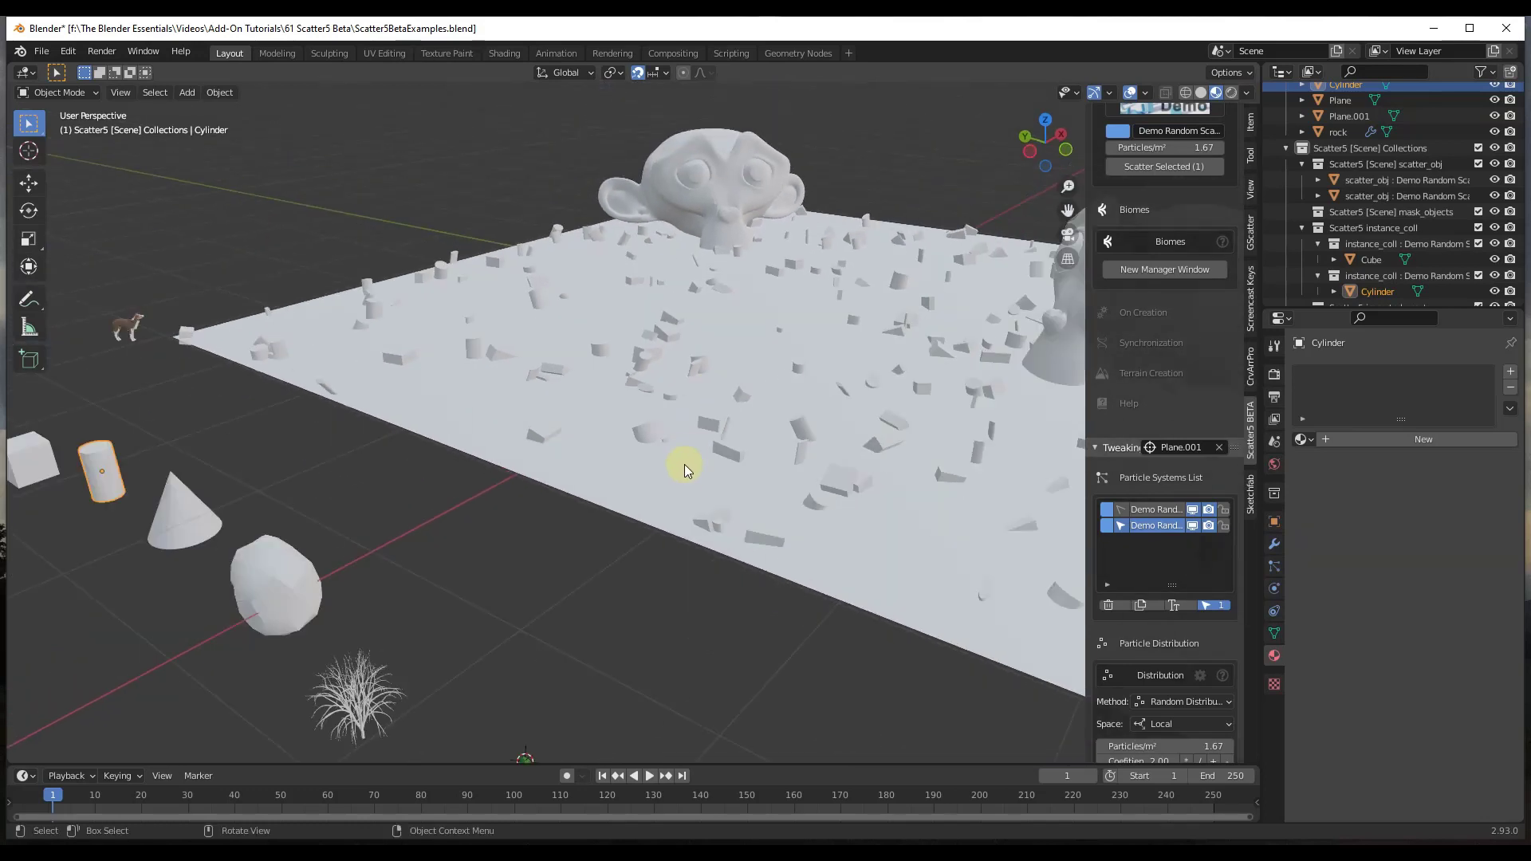
left_click(658, 466)
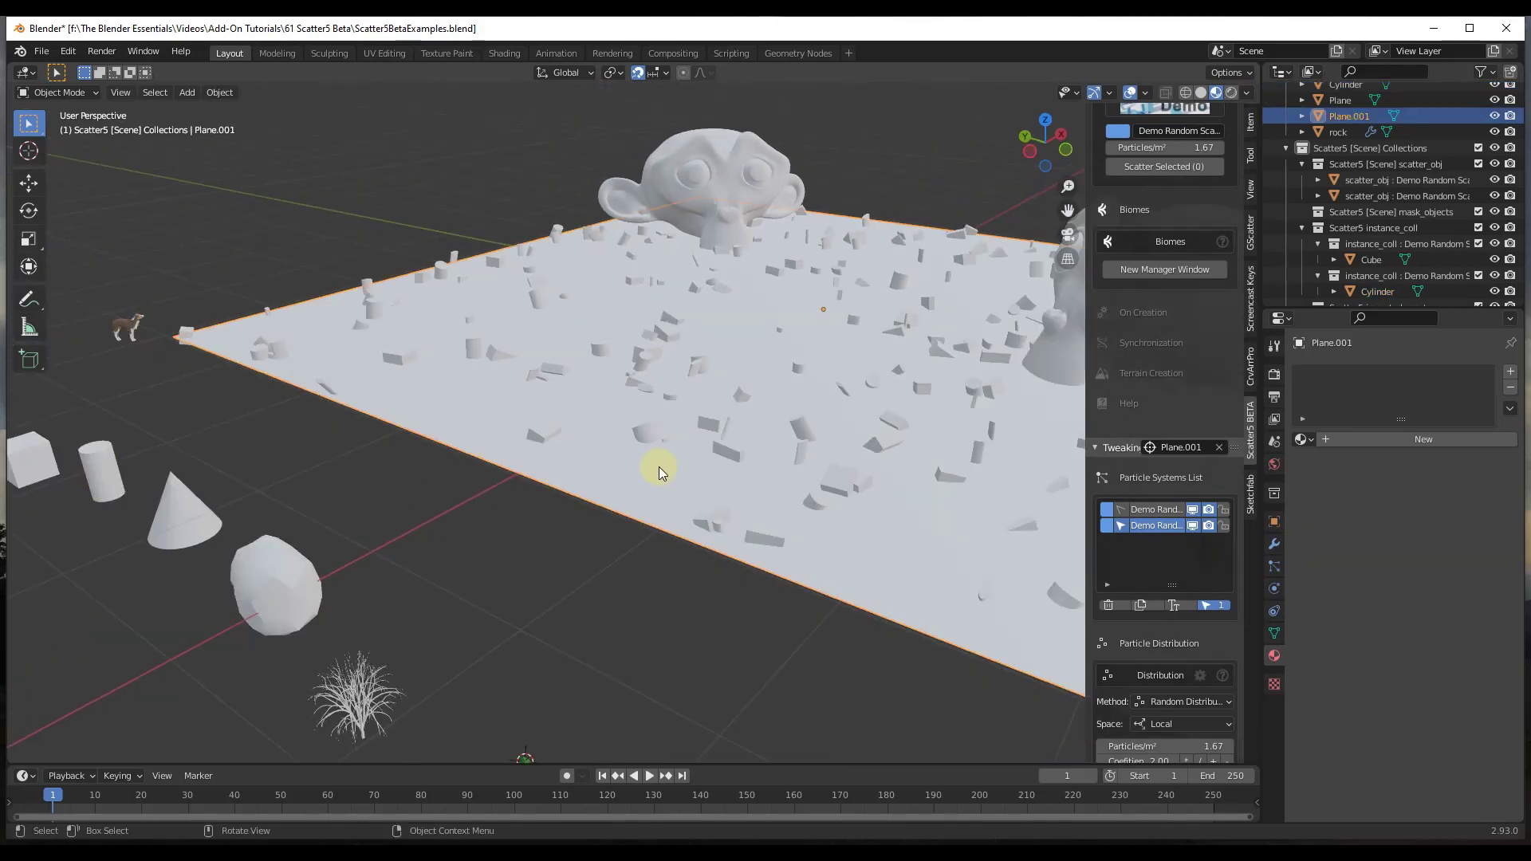
left_click(1379, 440)
left_click(1438, 603)
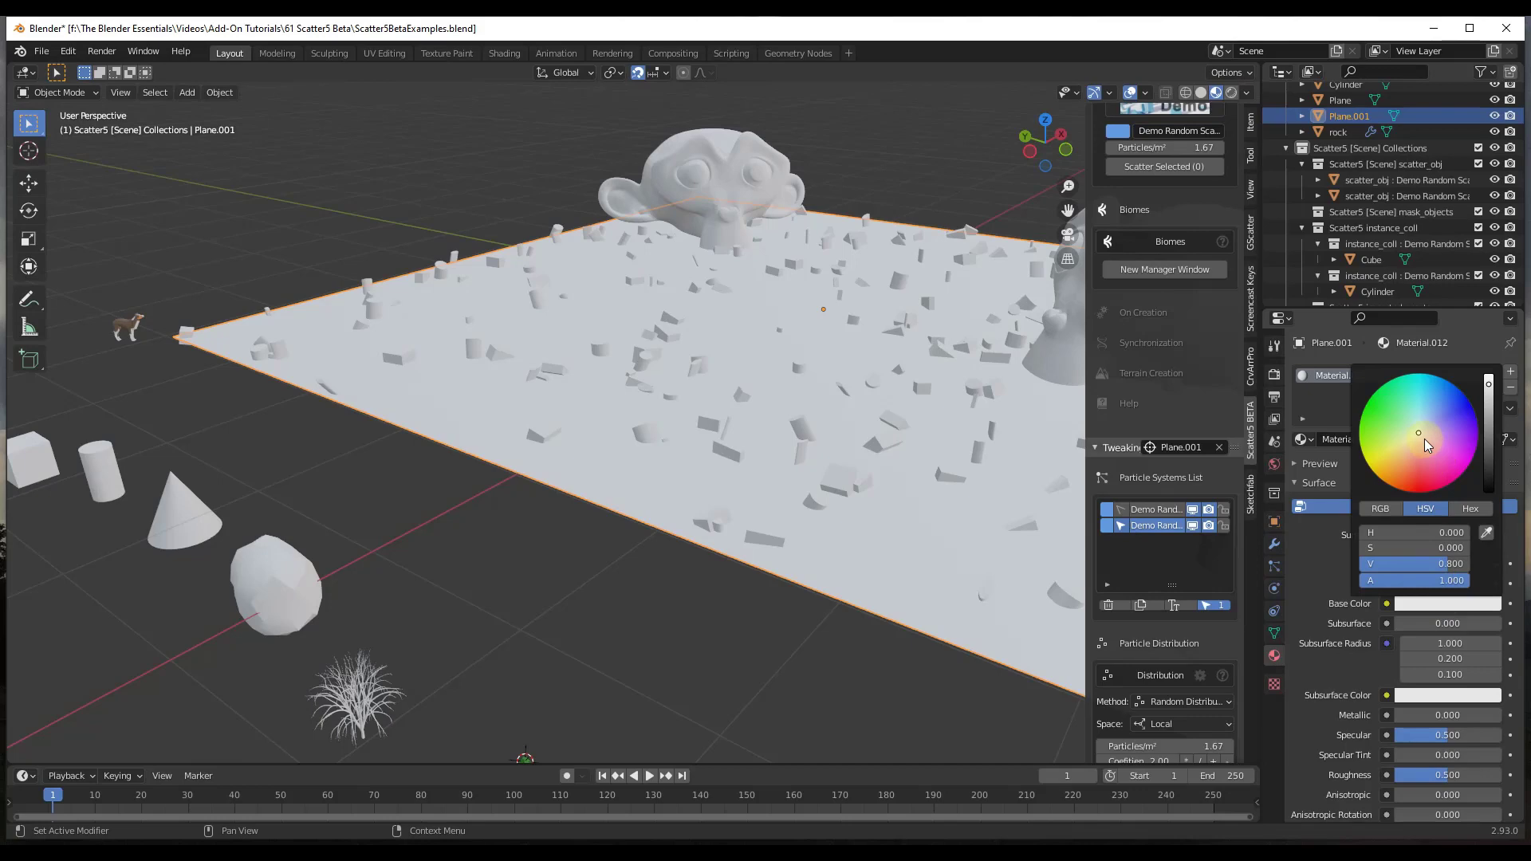
left_click_drag(1424, 436, 1371, 405)
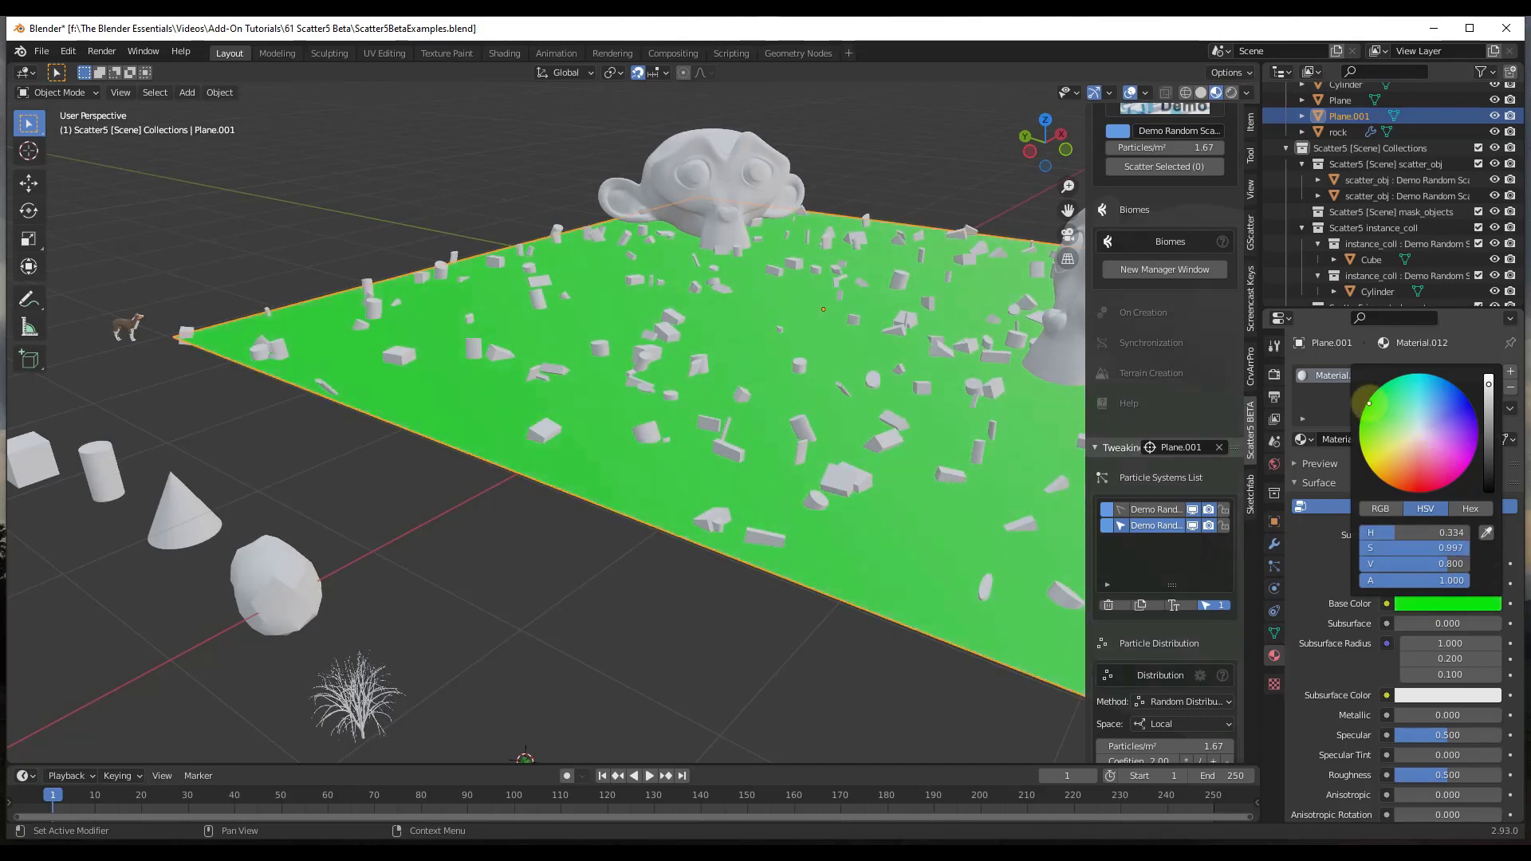
left_click_drag(1487, 391, 1488, 461)
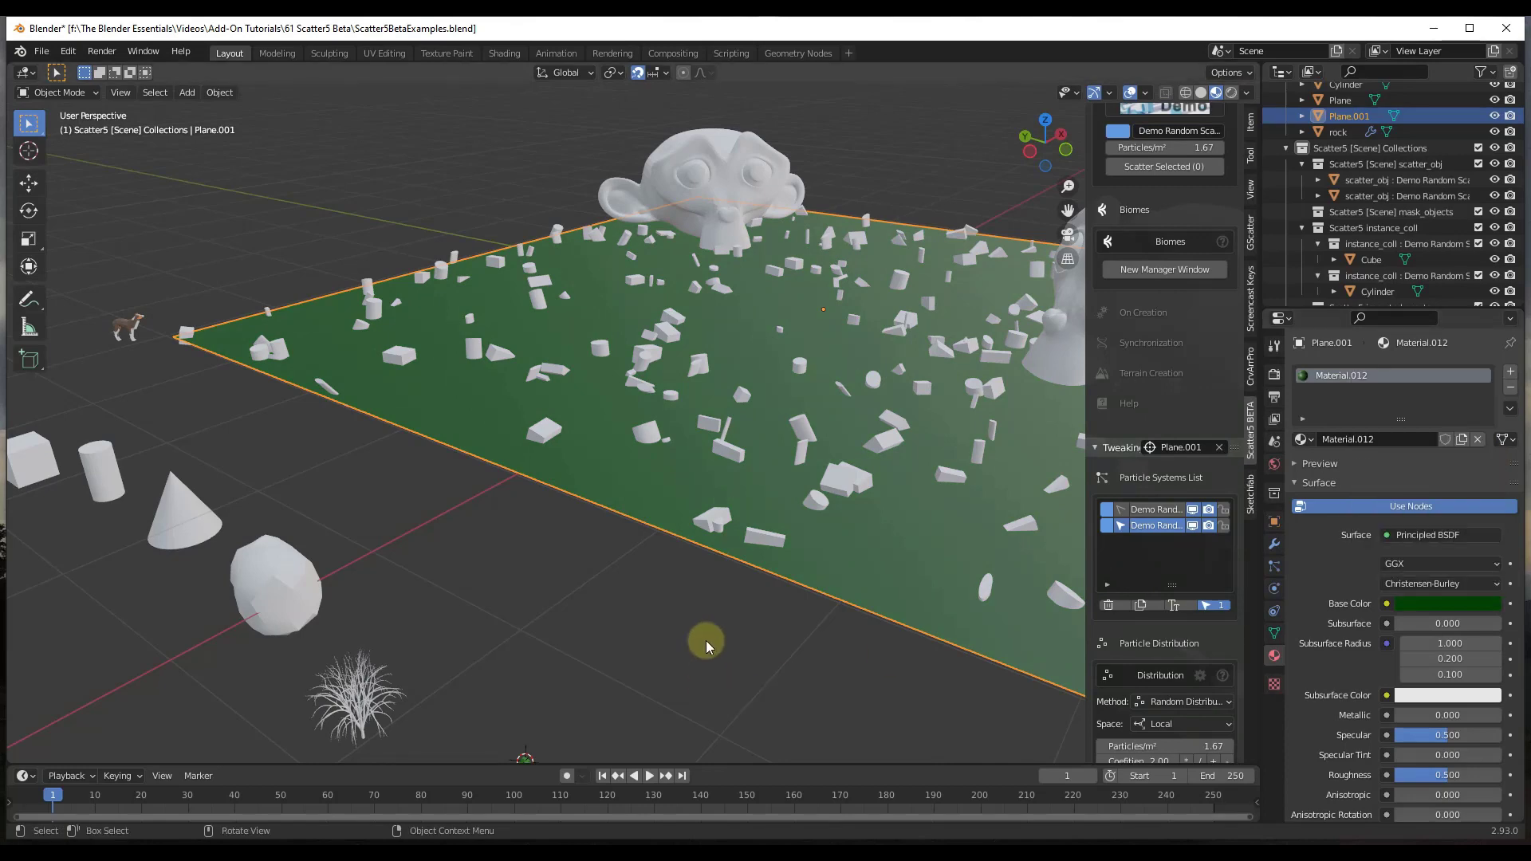
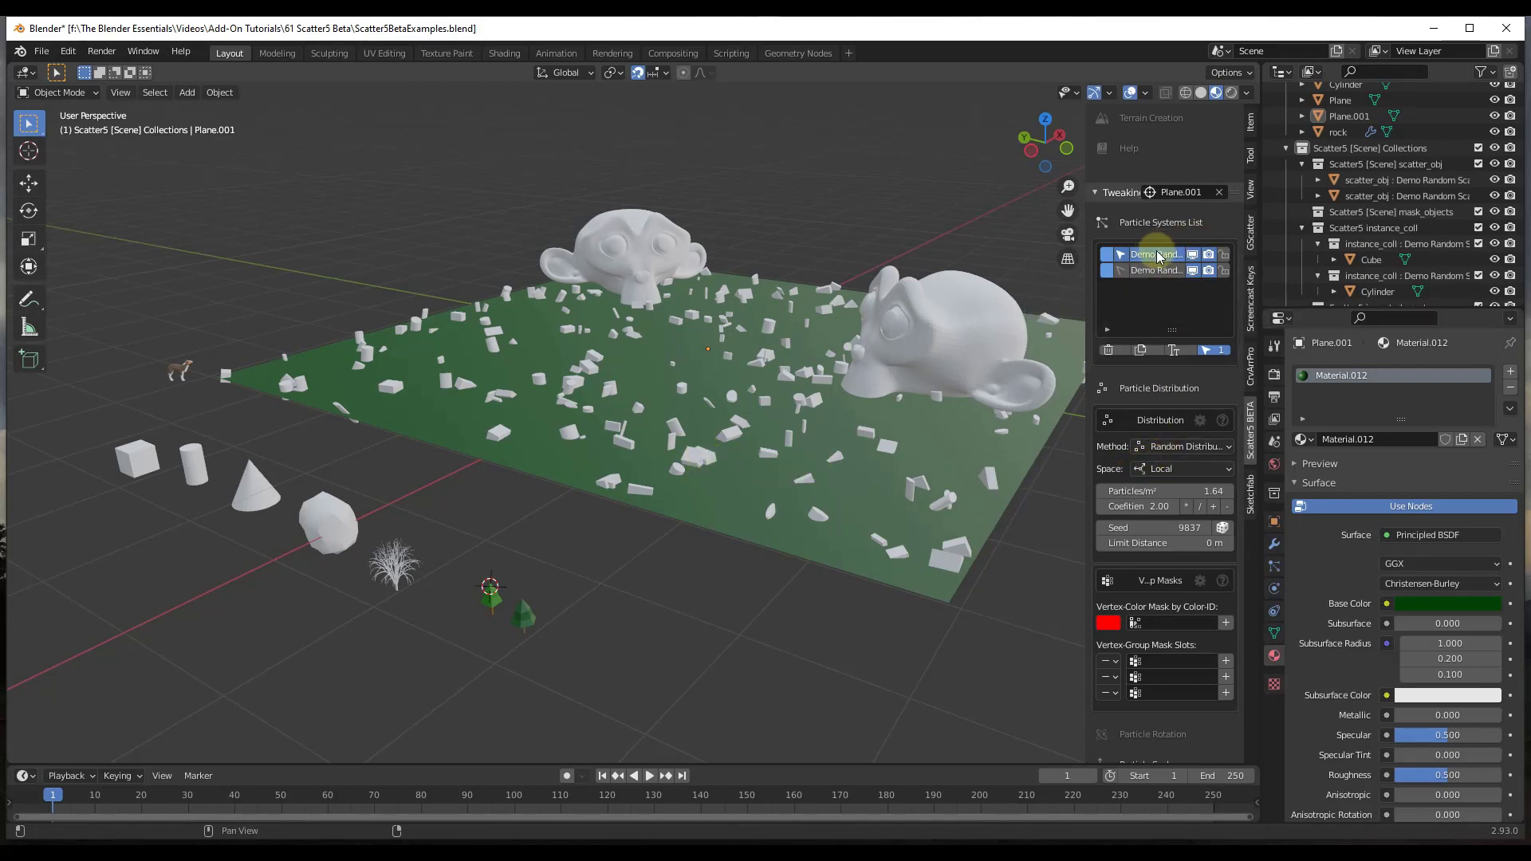
- Set the cube particle system's density to 6.26 particles/m², its distribution seed to 9854 and its limit distance to 0.15 m
left_click(1136, 391)
left_click(1152, 391)
left_click(1152, 392)
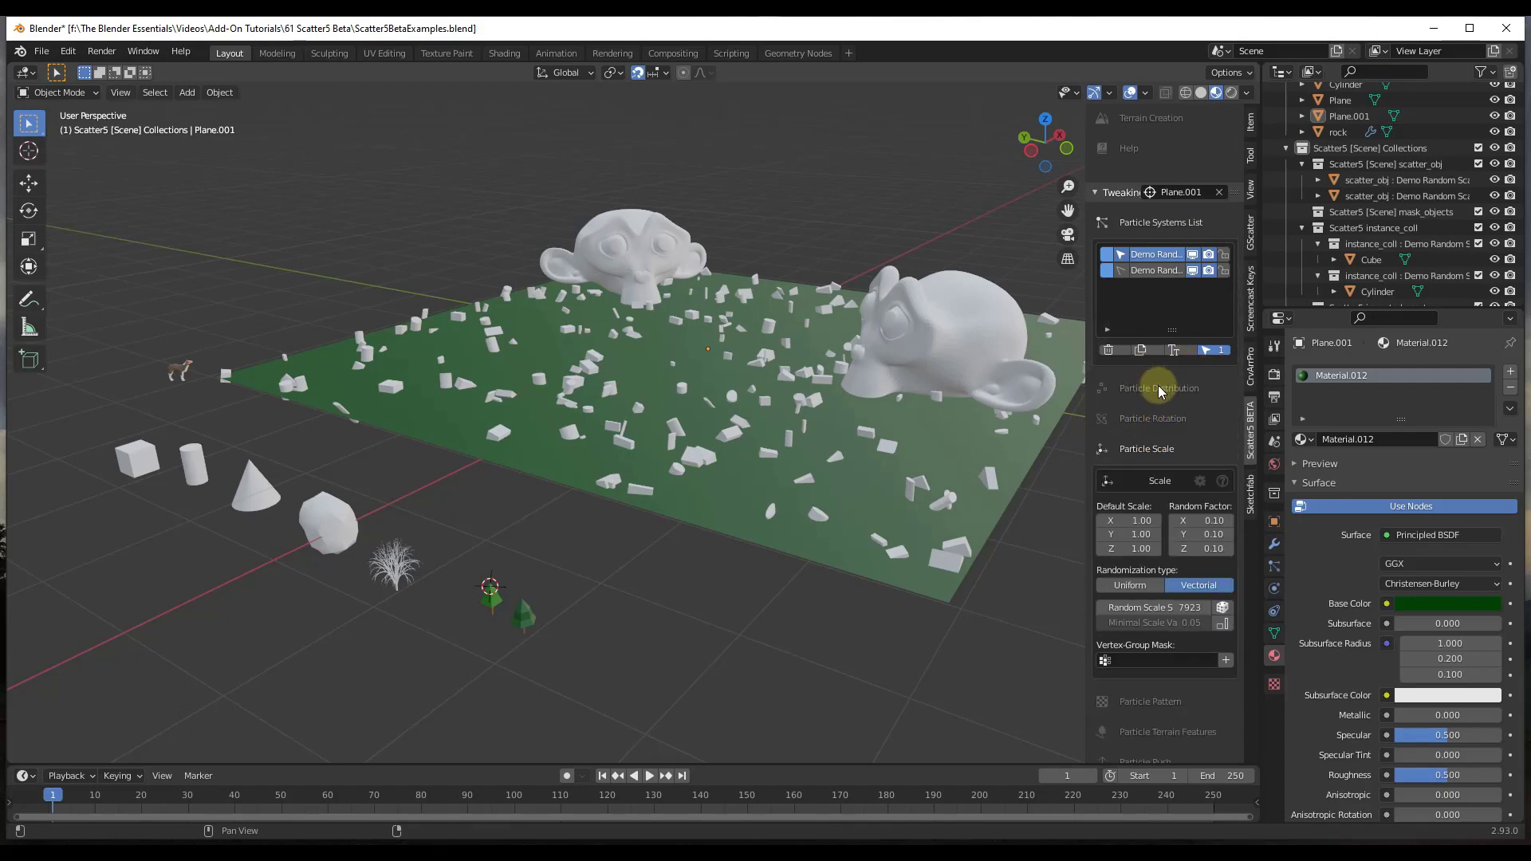
left_click(1159, 389)
left_click_drag(1154, 492, 1349, 508)
scroll(1164, 343, "down", 6)
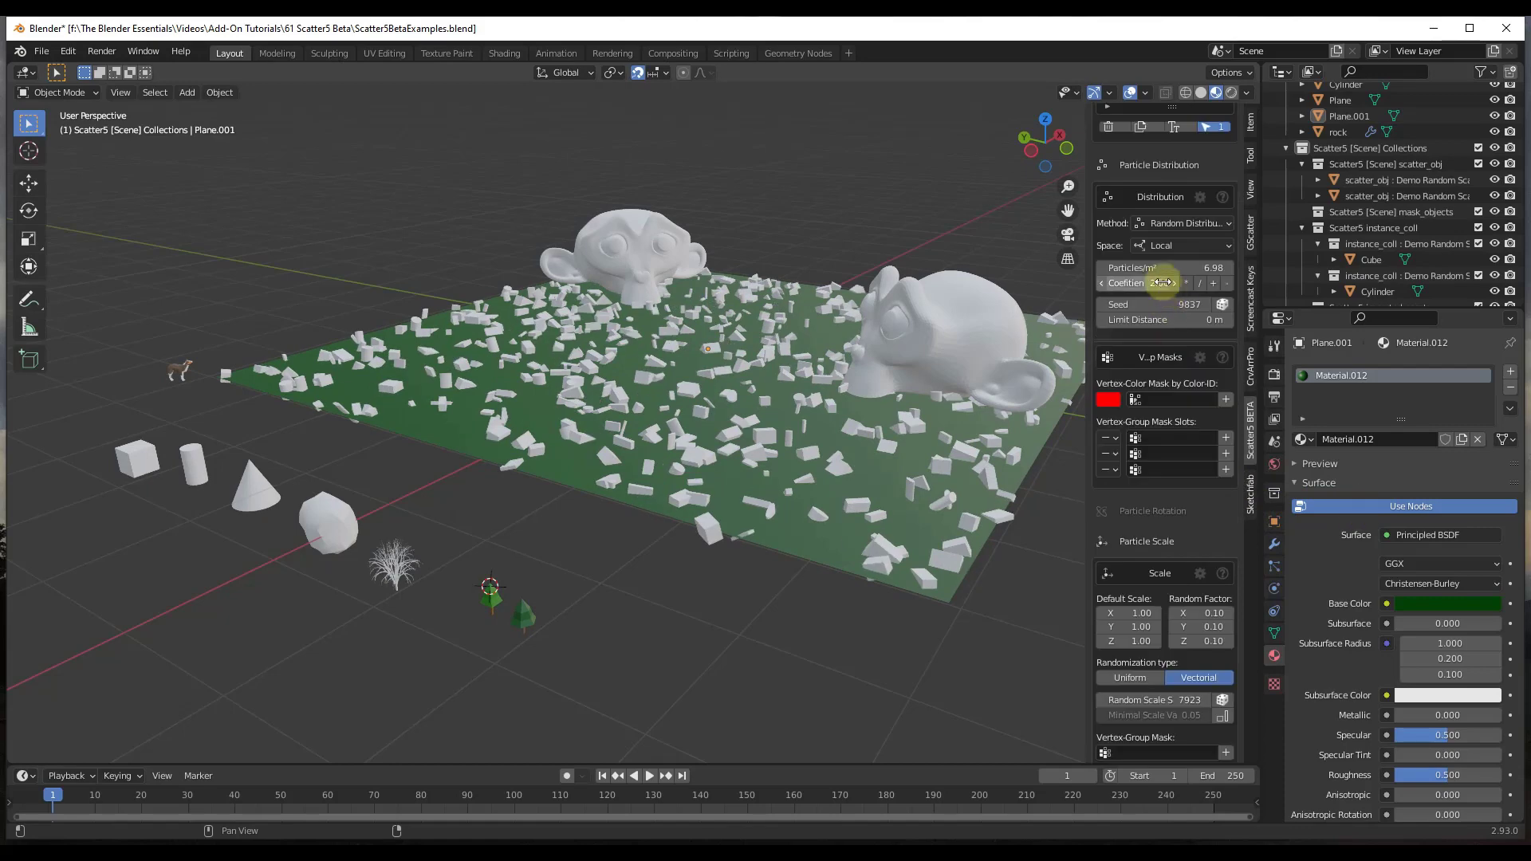
left_click_drag(1162, 268, 1156, 321)
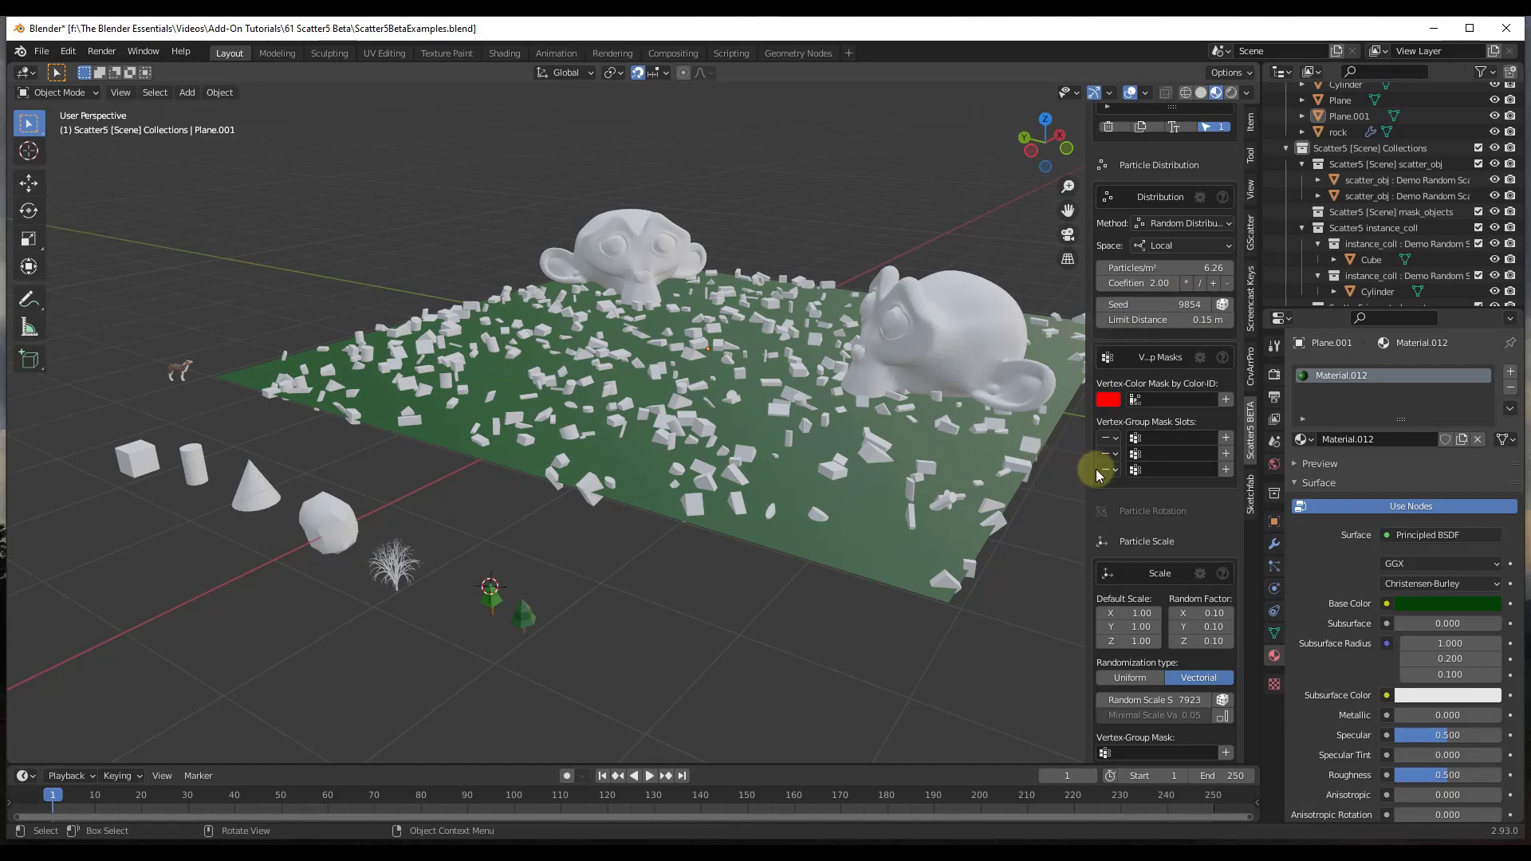
- Show the cube system's rotation settings and set the random additional Z rotation to 360°
scroll(1162, 478, "down", 8)
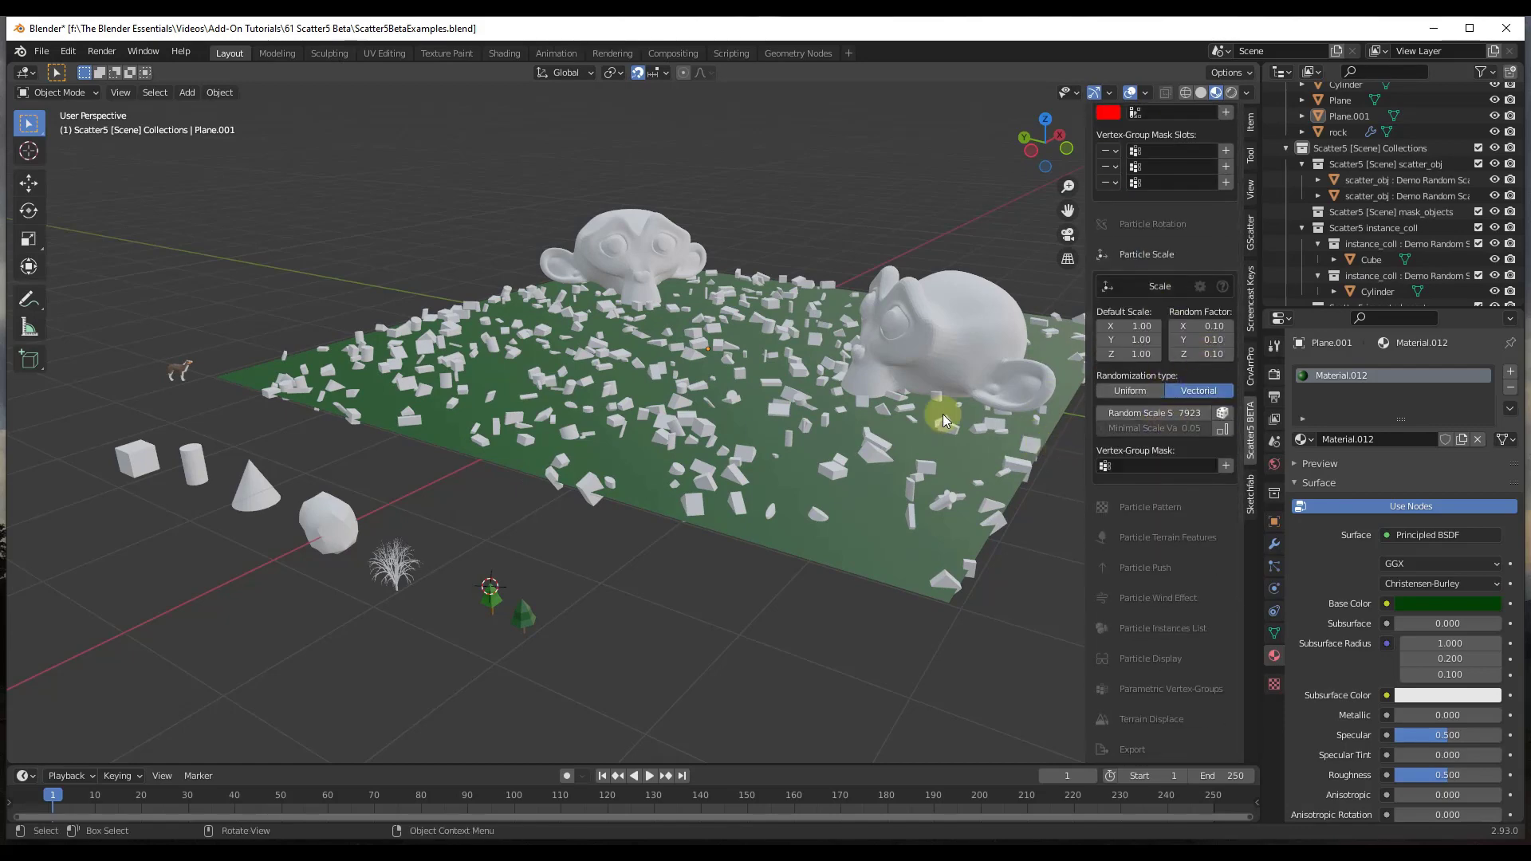
scroll(942, 419, "up", 5)
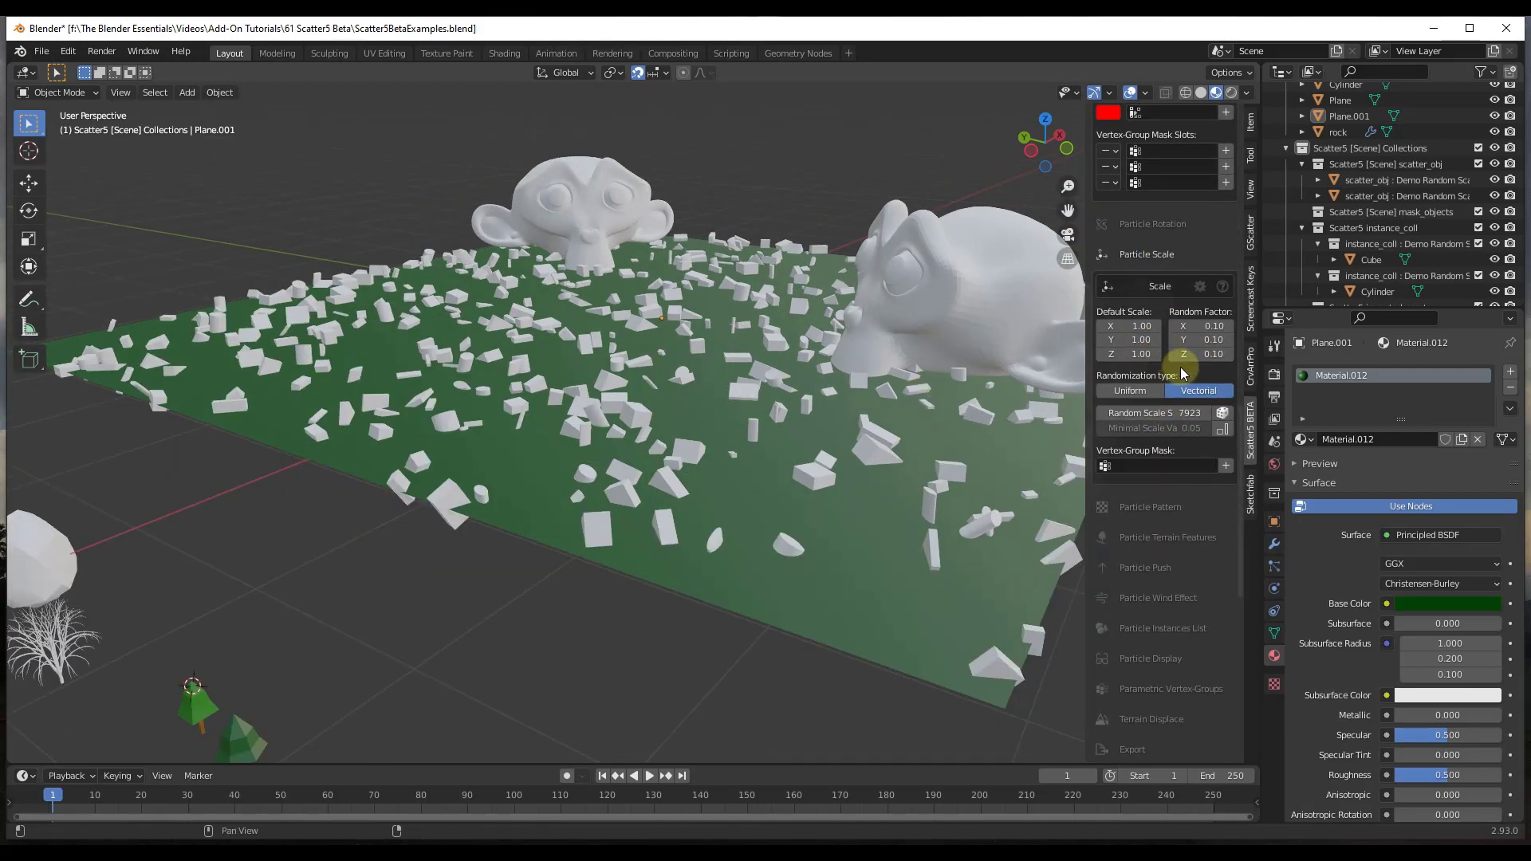
left_click(1152, 225)
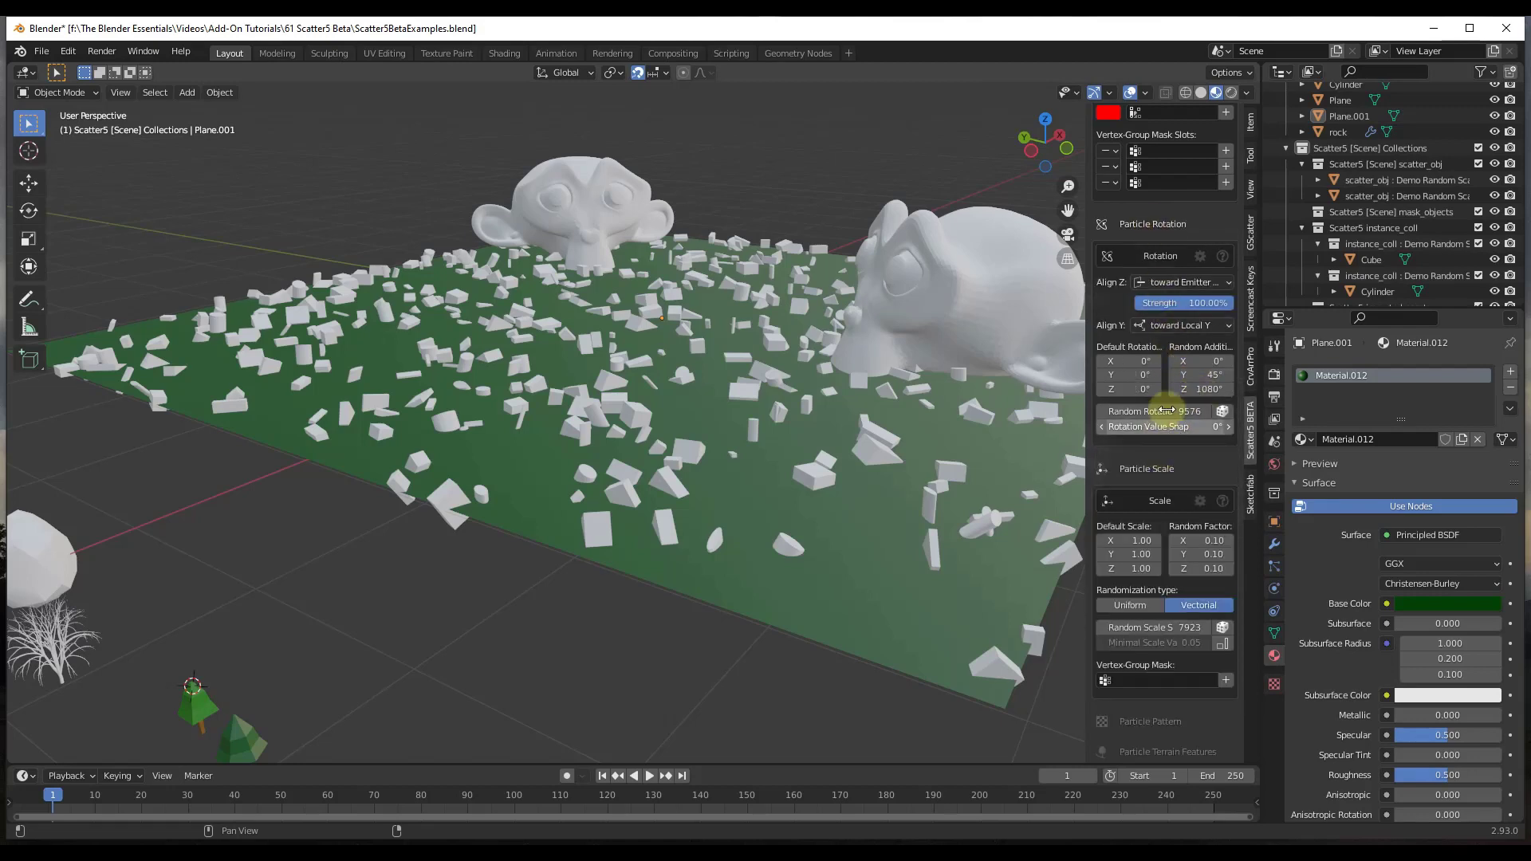
left_click_drag(1204, 389, 1197, 378)
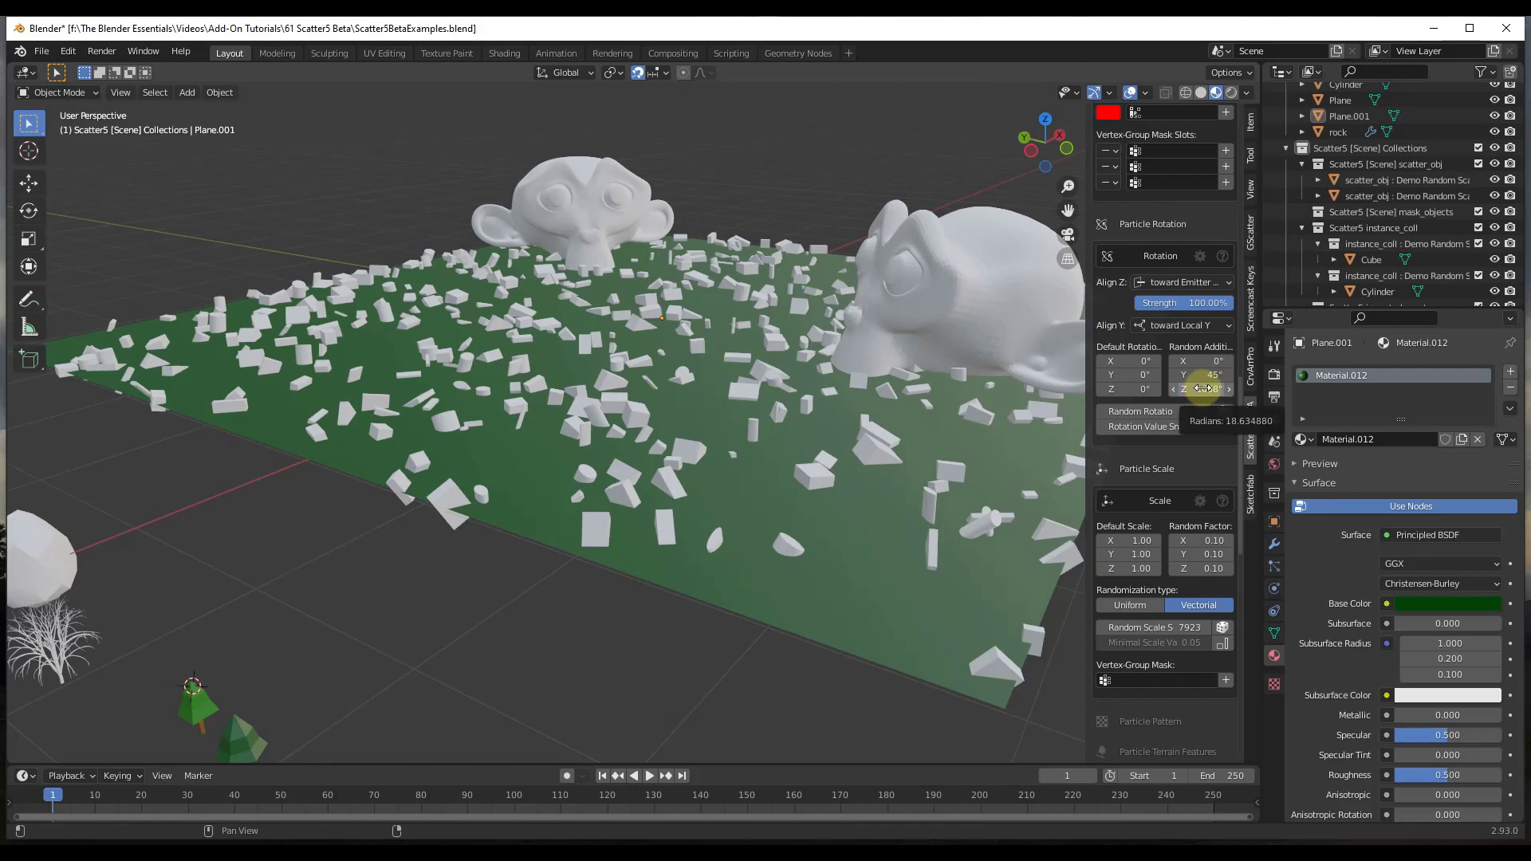
left_click(1203, 389)
type("360")
key("Return")
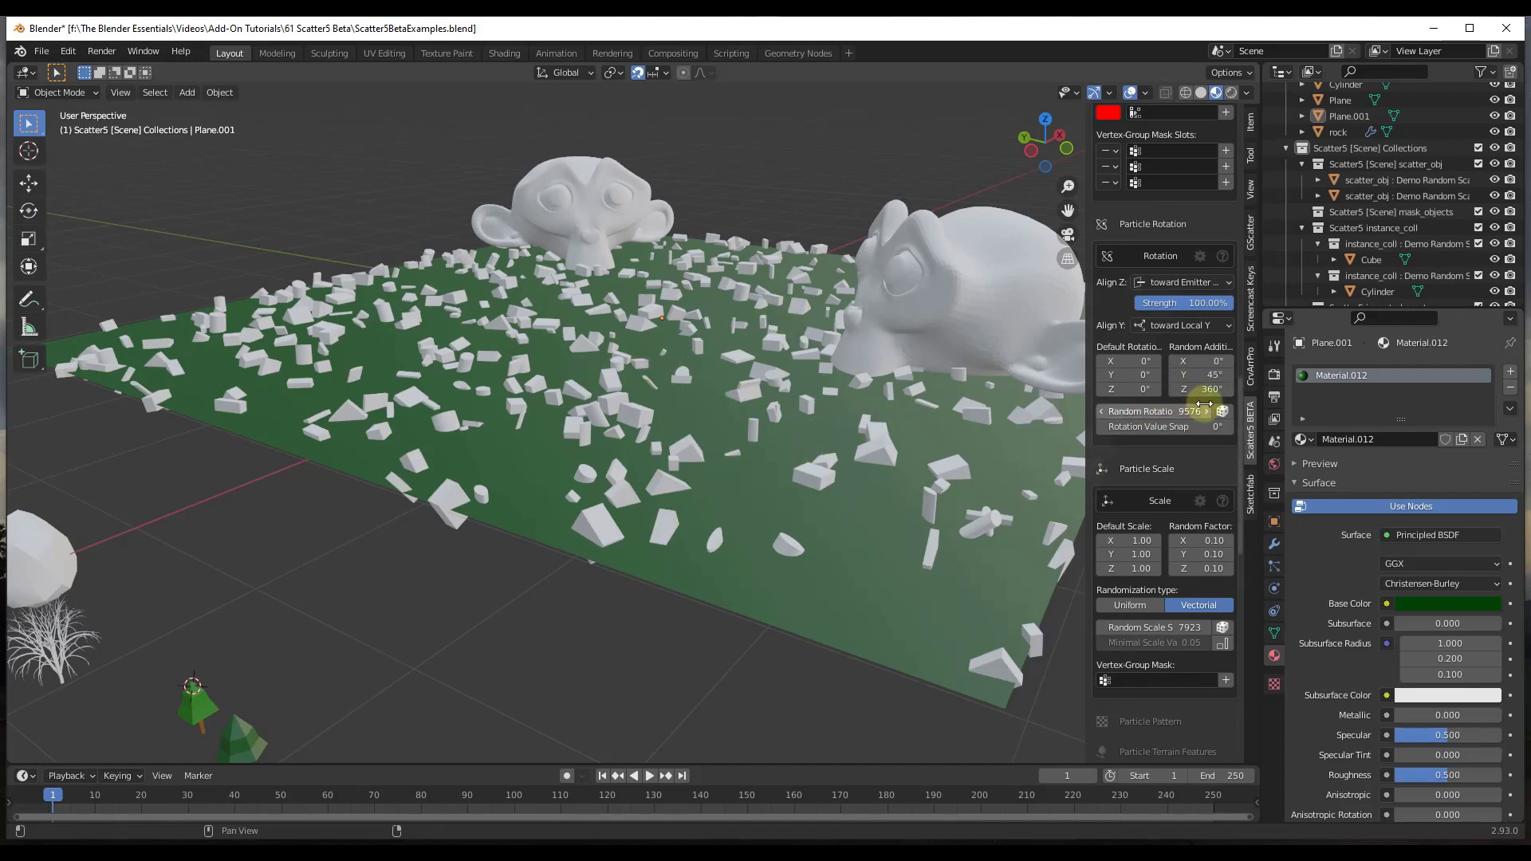
- Try a random Z scale factor of 0.67 on the cube system and restore it to 0.10
scroll(1198, 337, "down", 5)
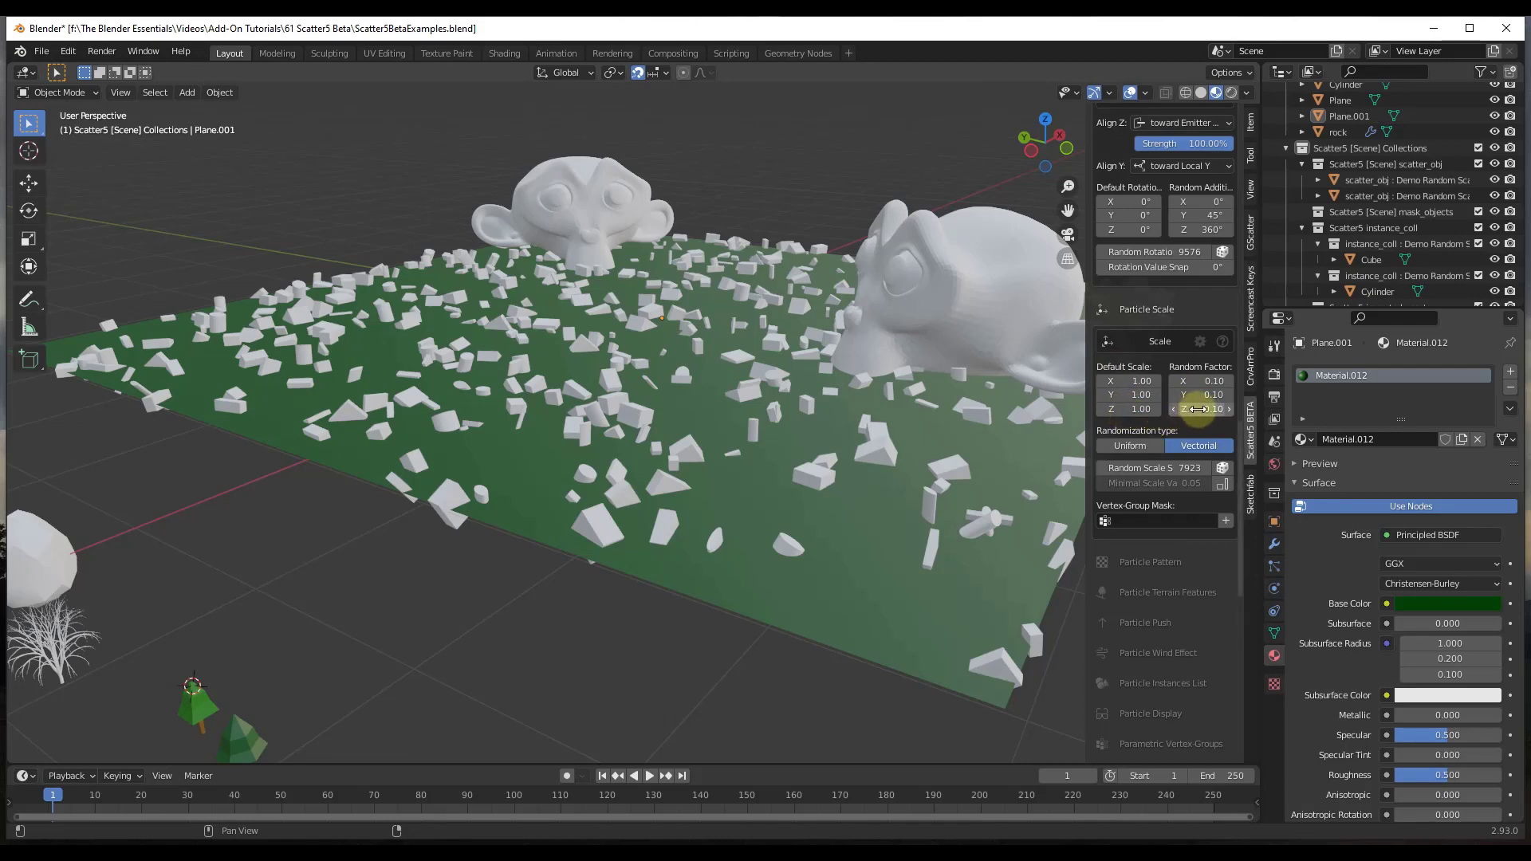
mouse_move(1198, 409)
left_mouse_down()
mouse_move(1333, 405)
mouse_move(1204, 405)
mouse_move(1217, 407)
left_mouse_up()
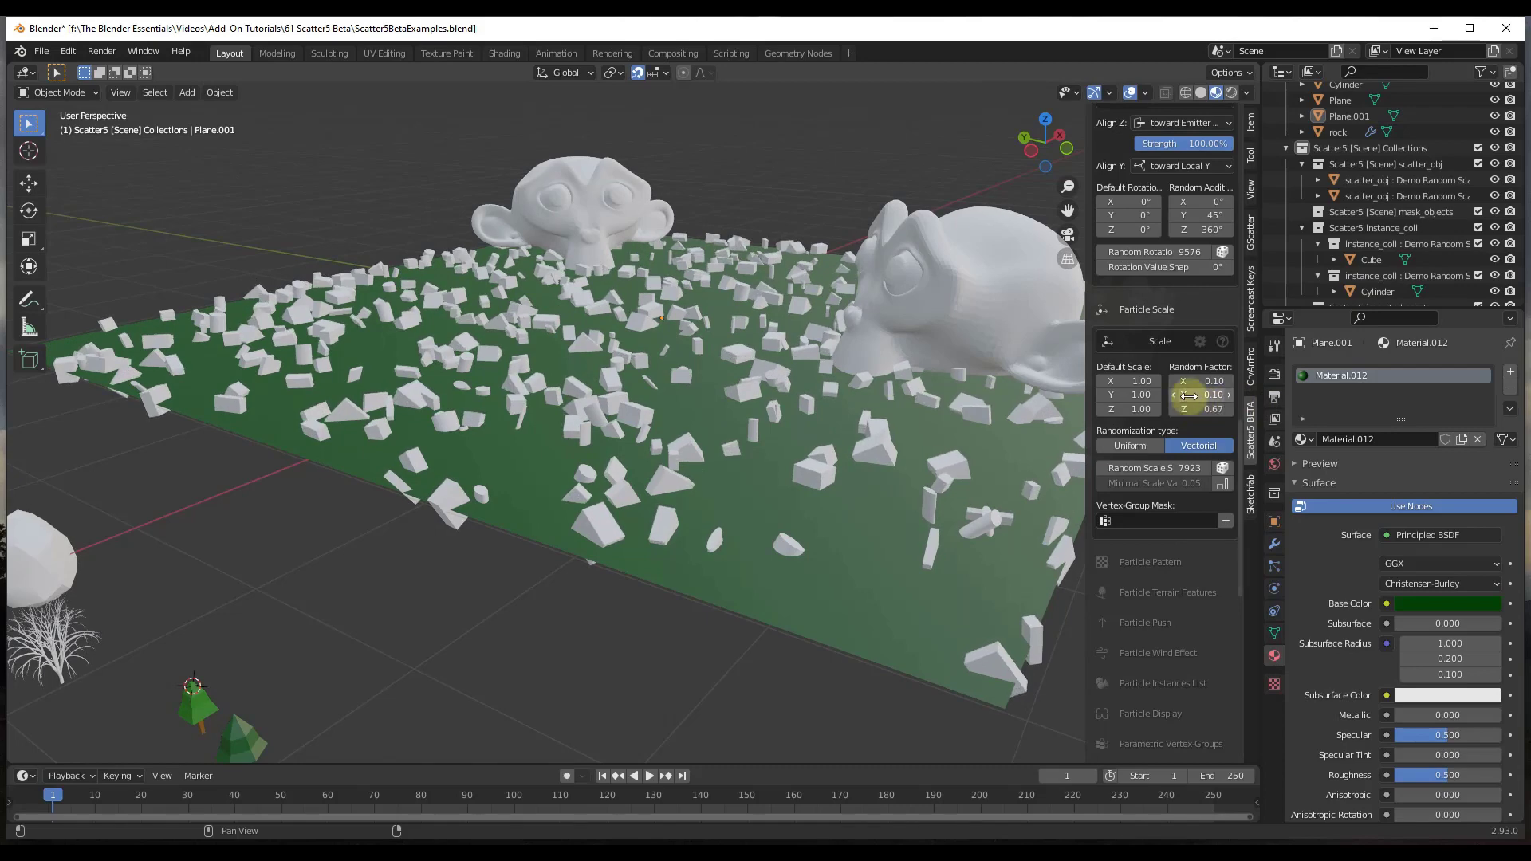
key("ctrl+c")
key("ctrl+v")
- Remove both the cube and the cylinder particle systems from the emitter plane
scroll(1187, 556, "up", 10)
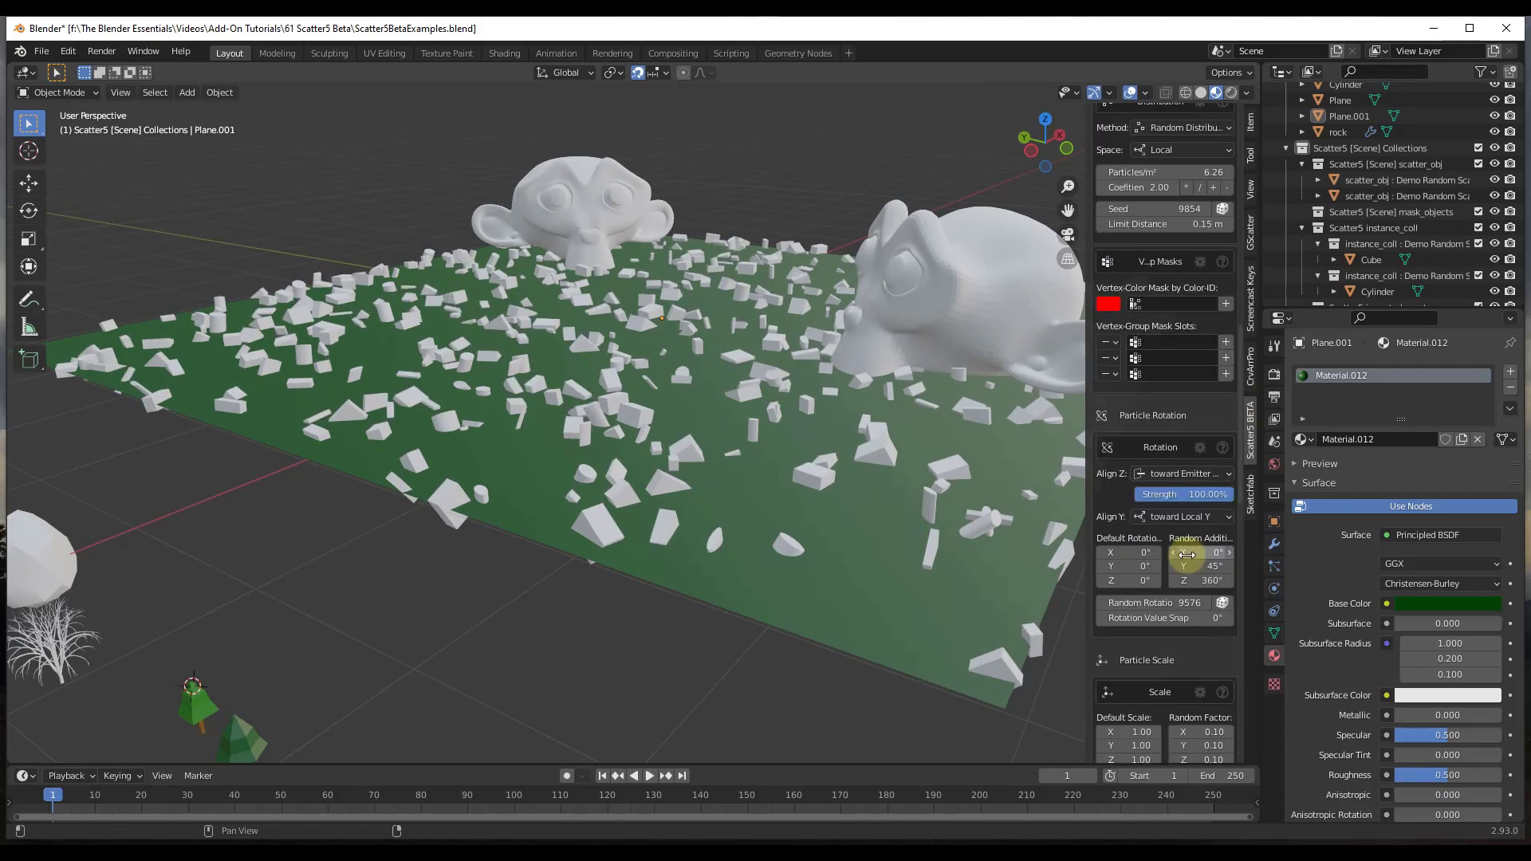
scroll(1187, 556, "up", 12)
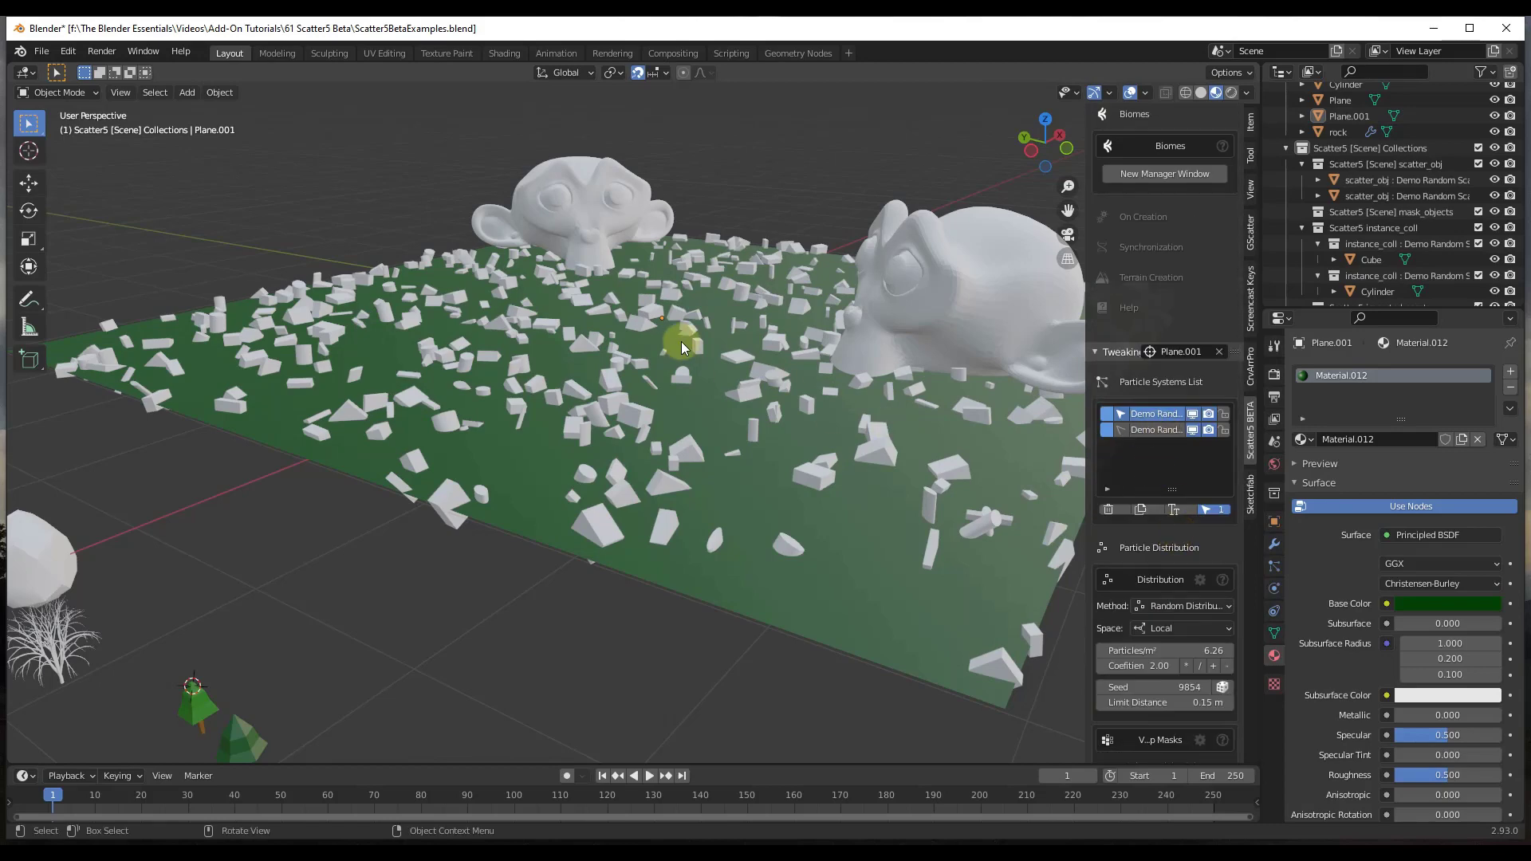
scroll(682, 337, "down", 5)
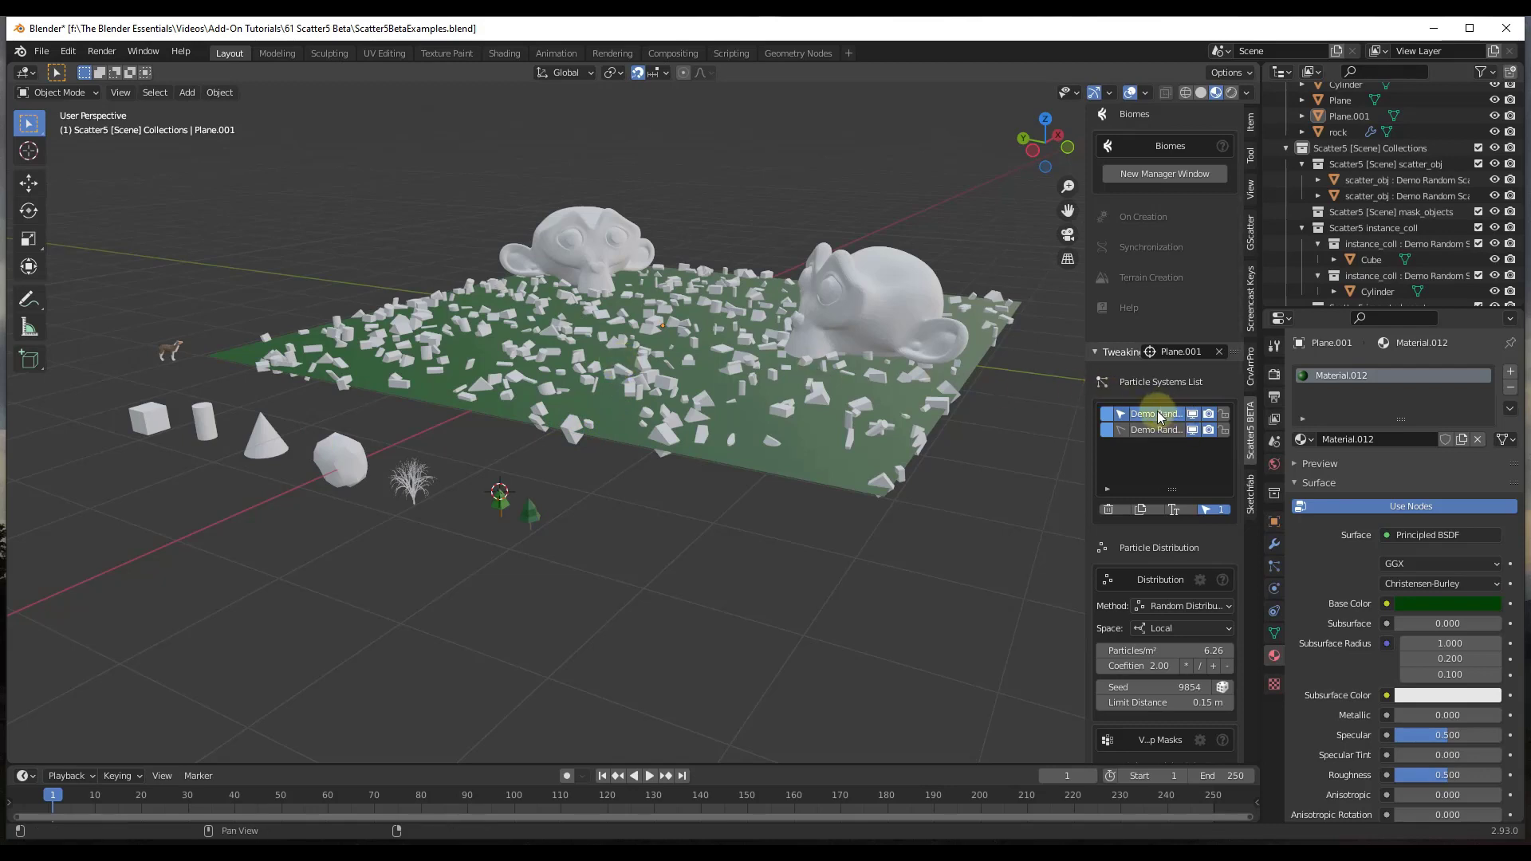
left_click(1108, 511)
left_click(1041, 513)
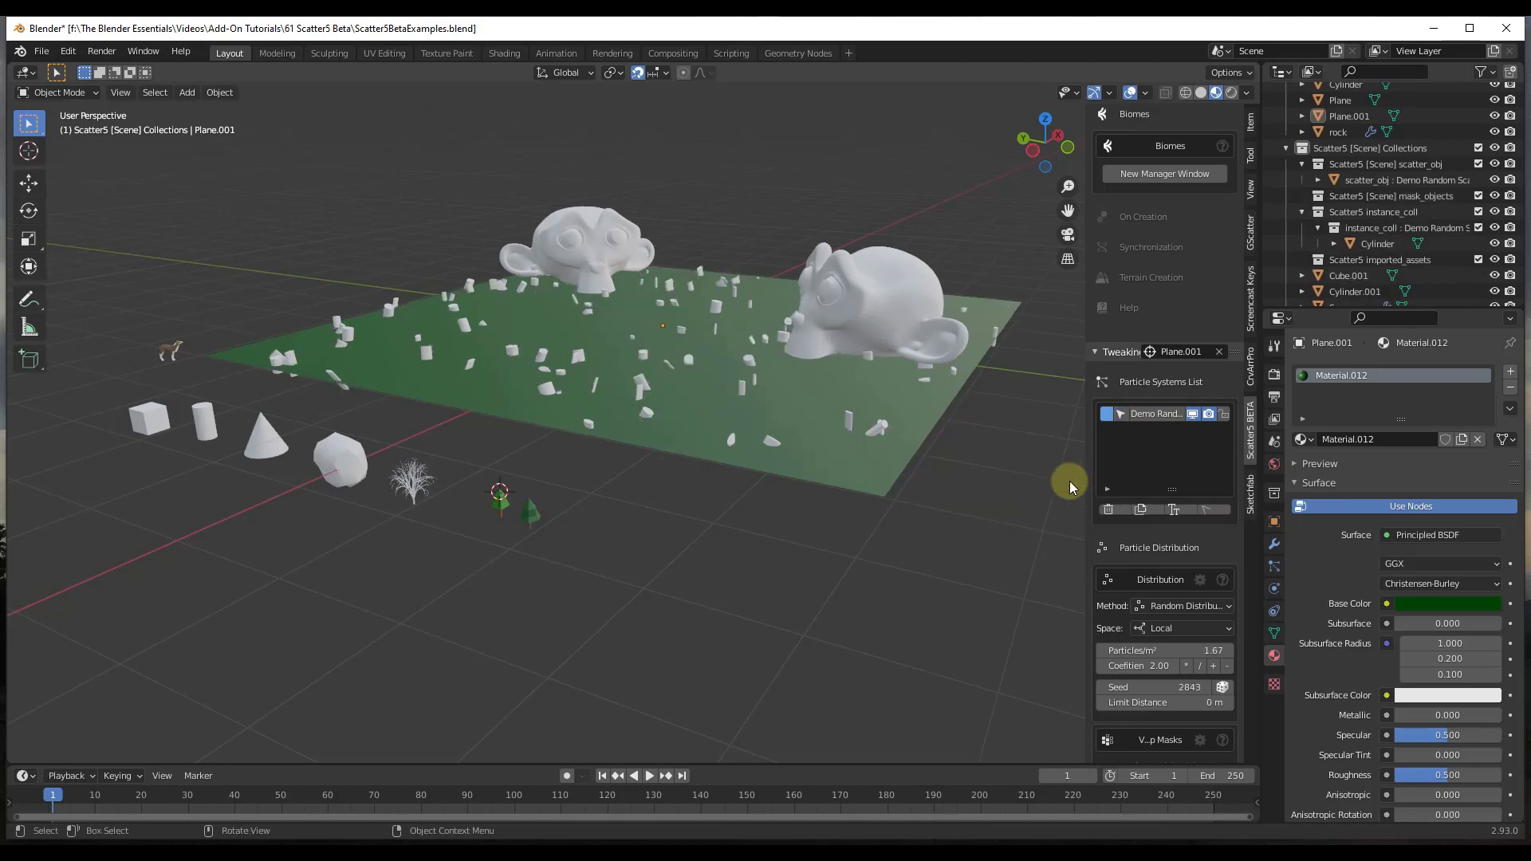
left_click(1107, 511)
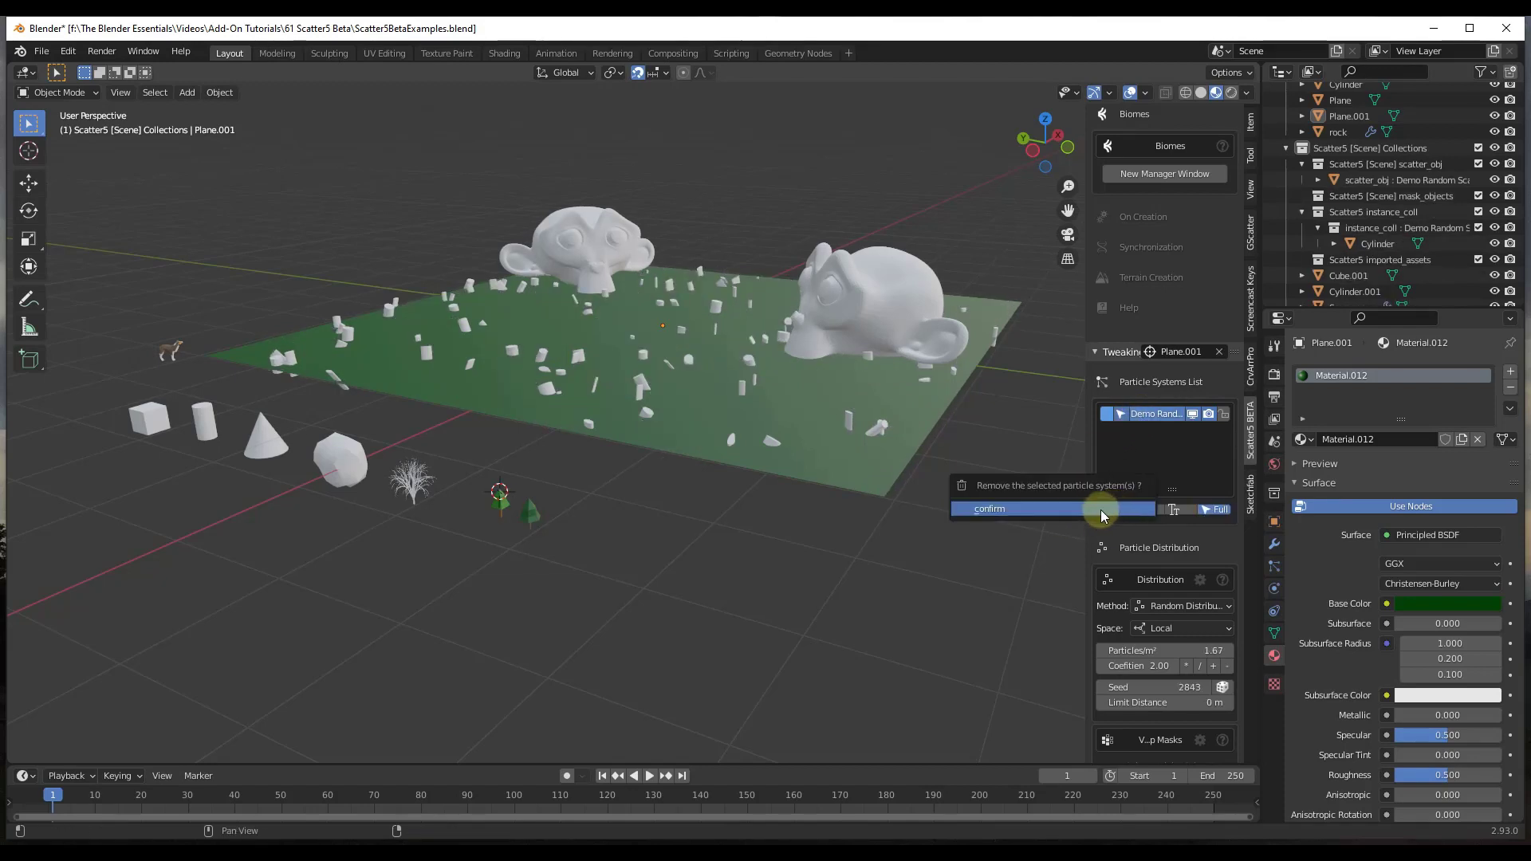
left_click(1066, 508)
- Open the biomes manager in a new window and follow the Ba Thread entry in its library
scroll(1174, 448, "up", 7)
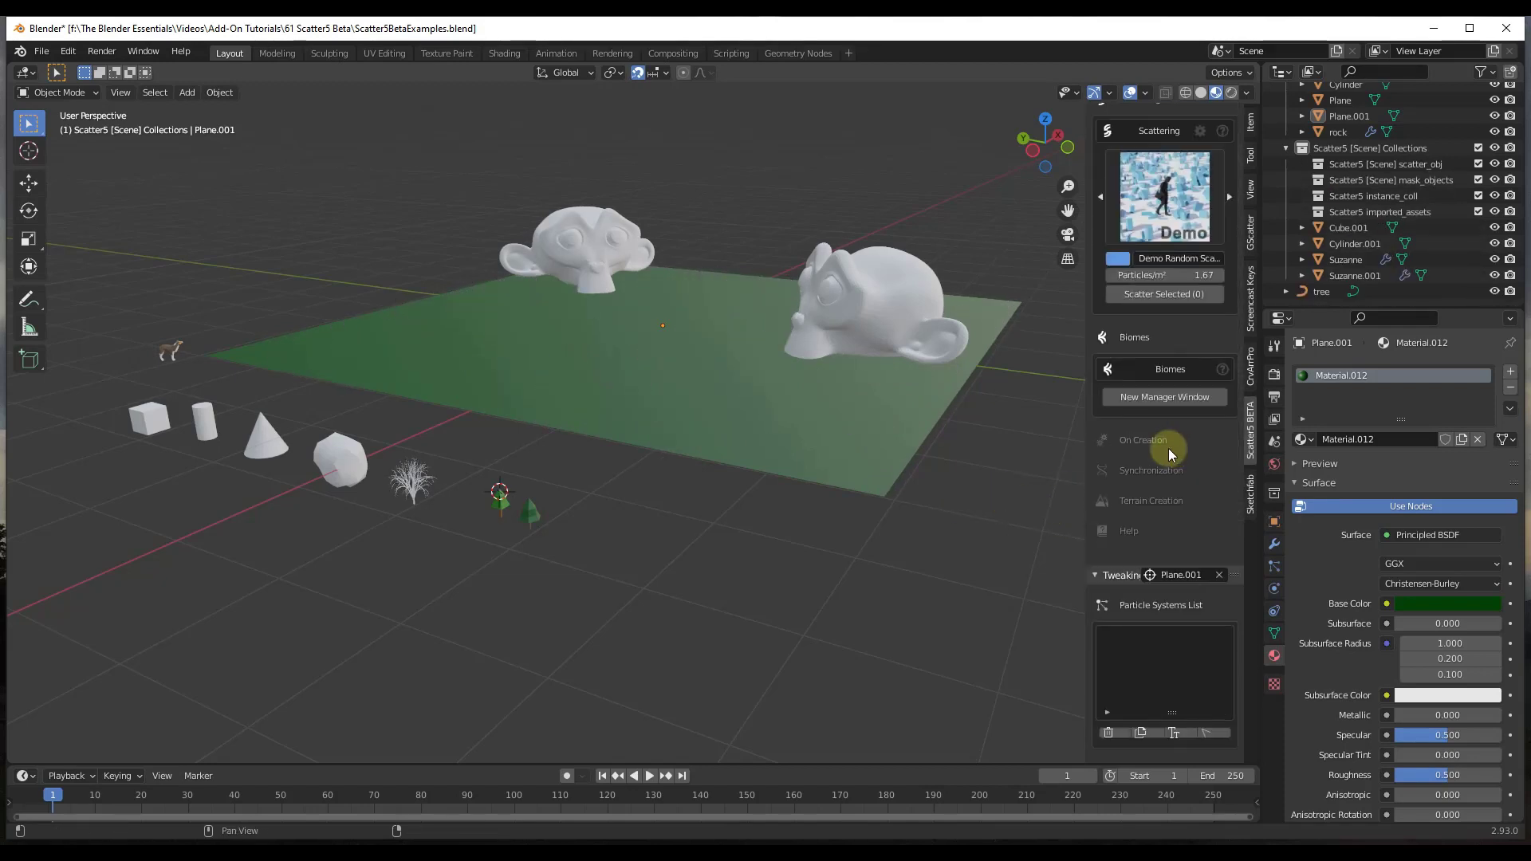
mouse_move(911, 453)
middle_mouse_down()
mouse_move(907, 428)
mouse_move(921, 428)
middle_mouse_up()
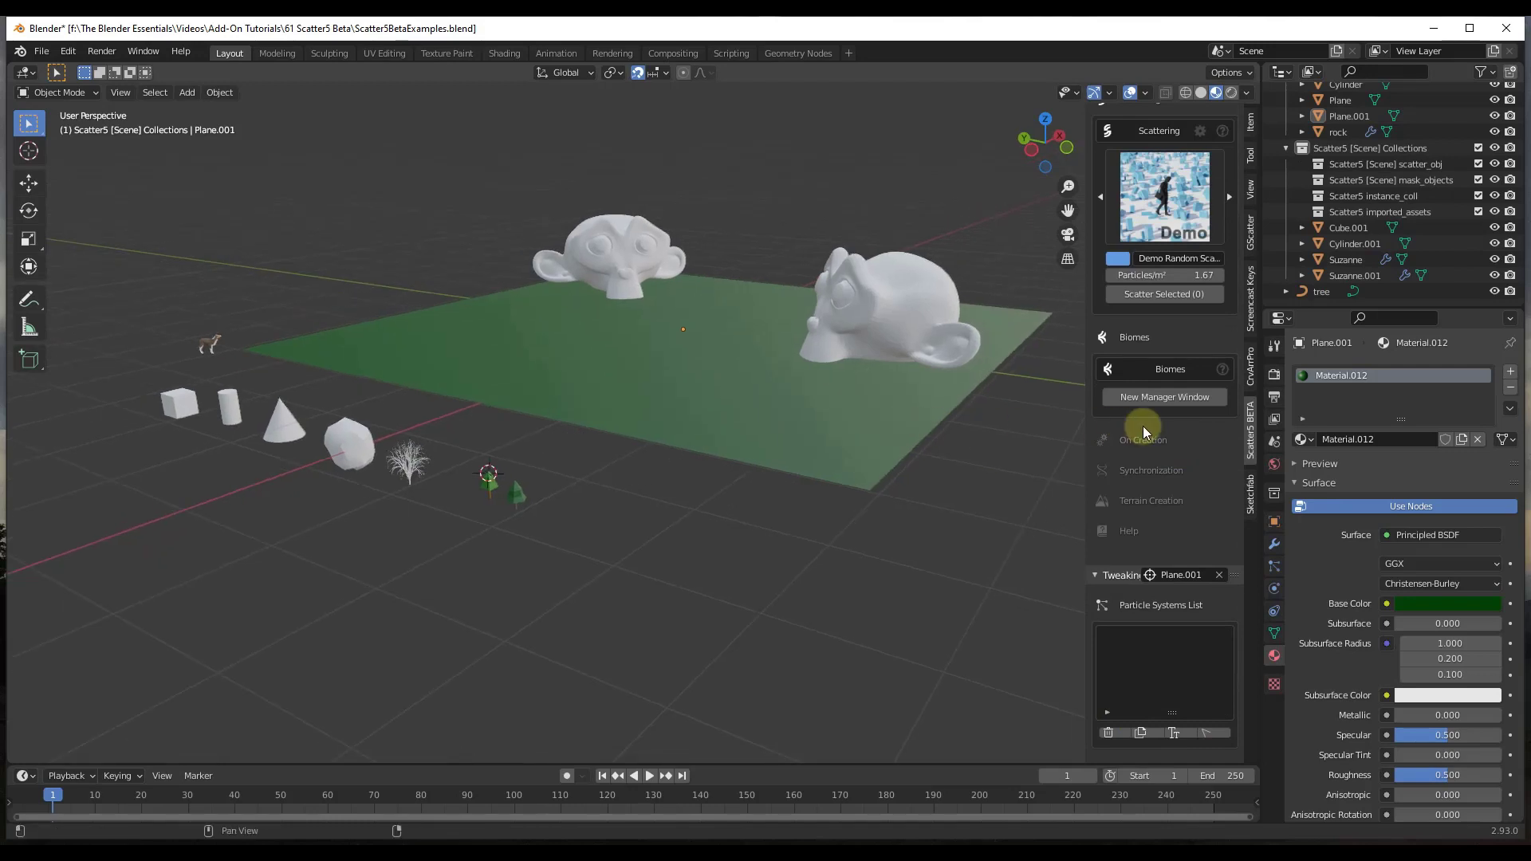
left_click(1167, 396)
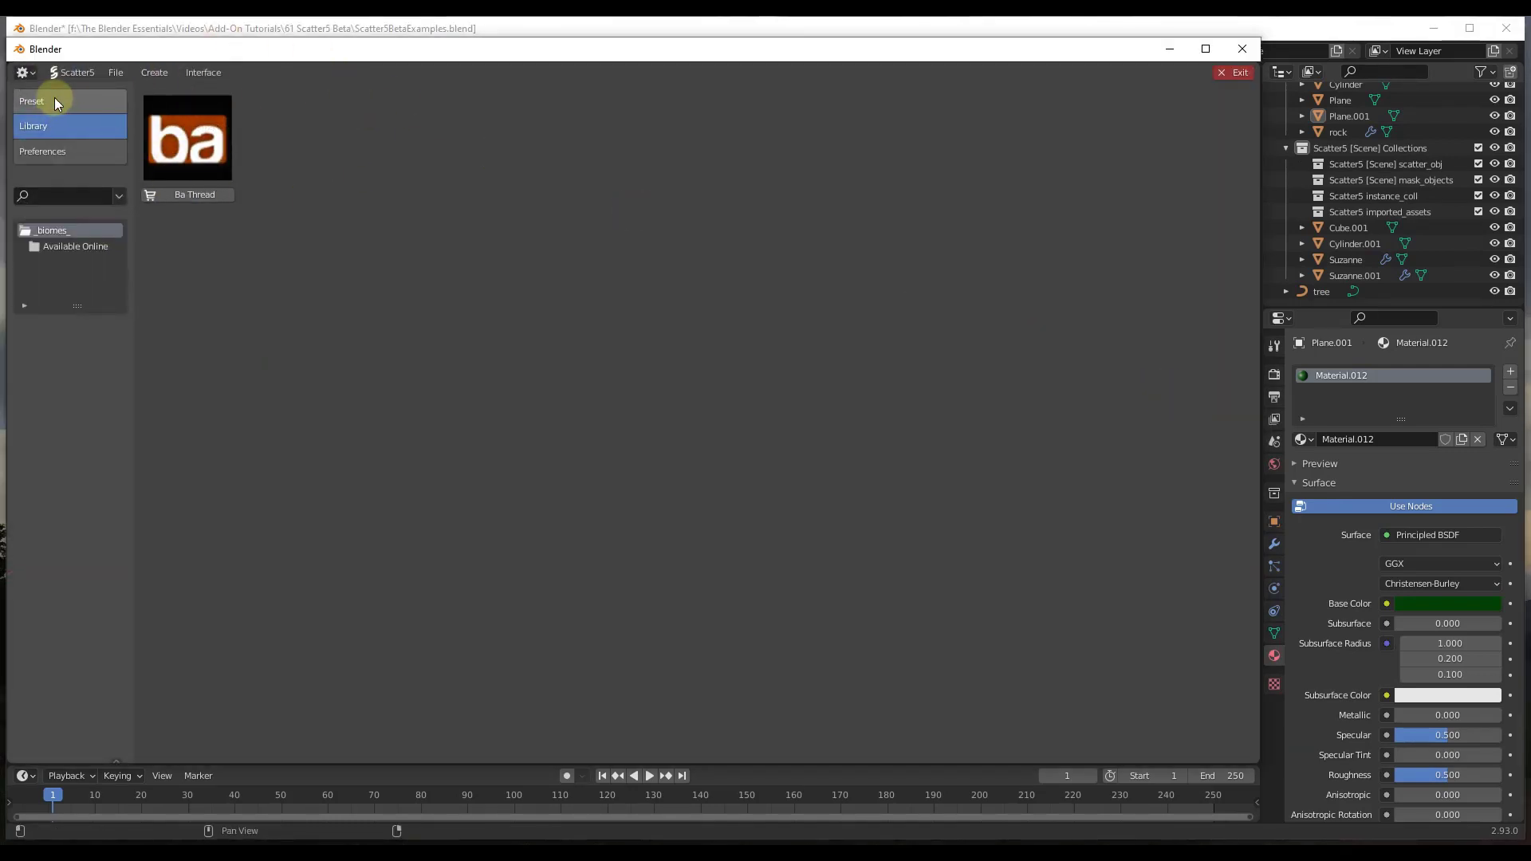
left_click(80, 100)
left_click(64, 129)
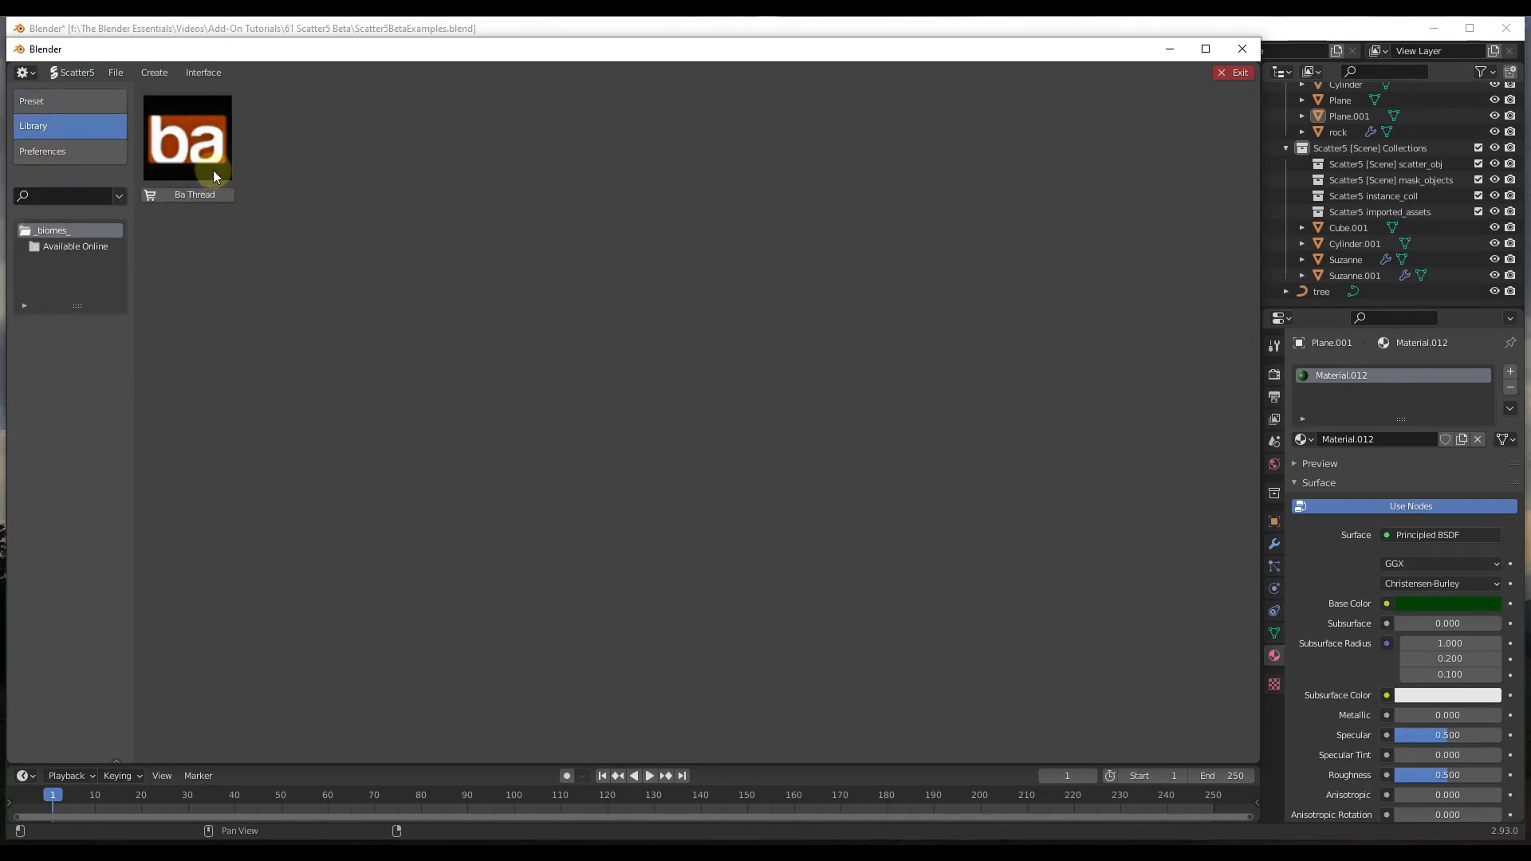
left_click(194, 196)
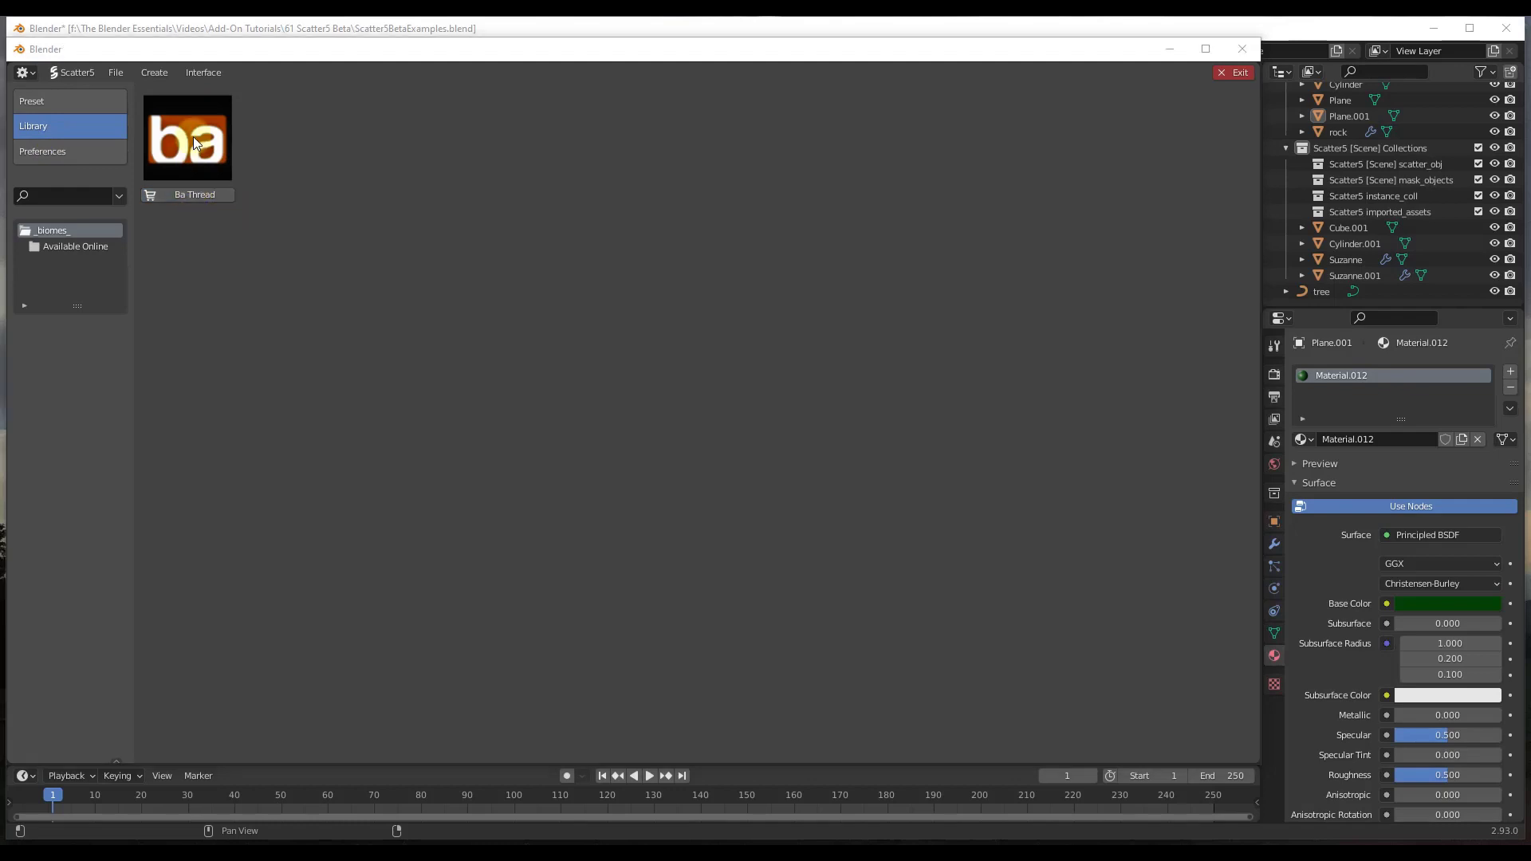
left_click(726, 263)
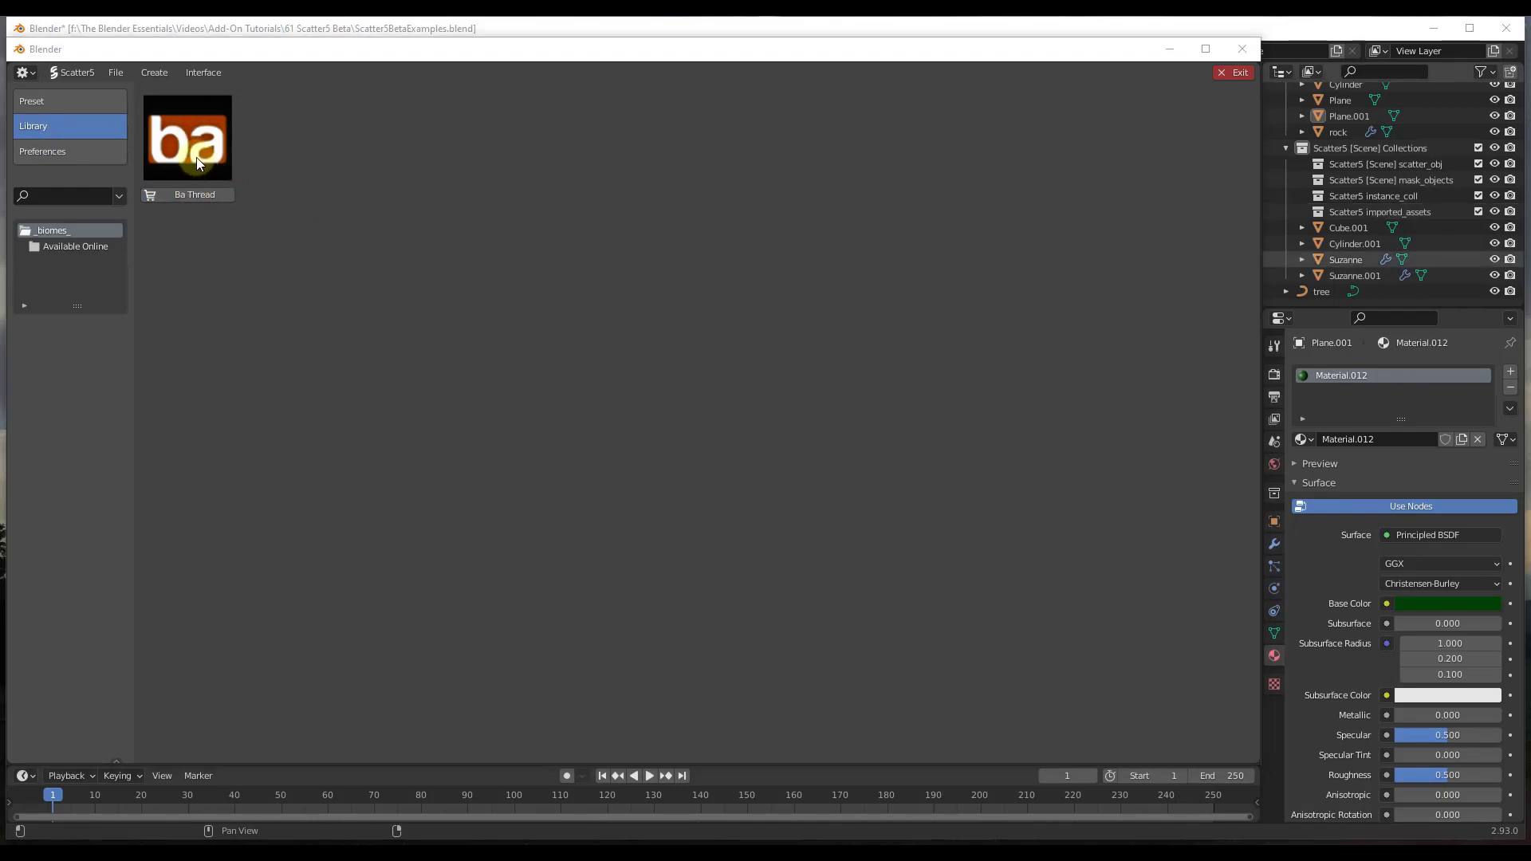
- Review the manager's preset settings and library, exit the manager and close its window
left_click(48, 101)
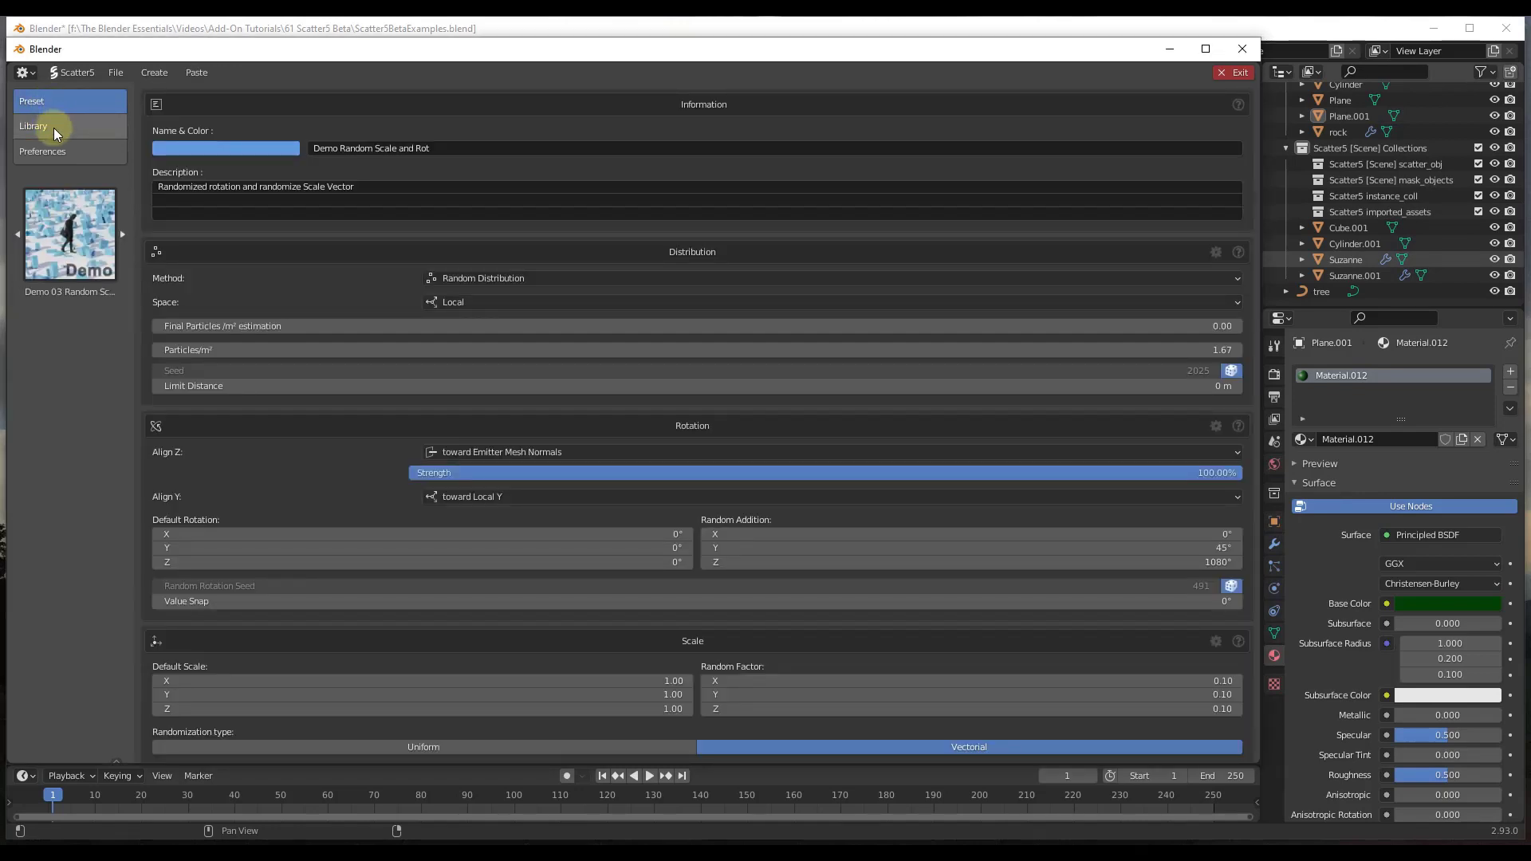
left_click(54, 128)
left_click(1234, 79)
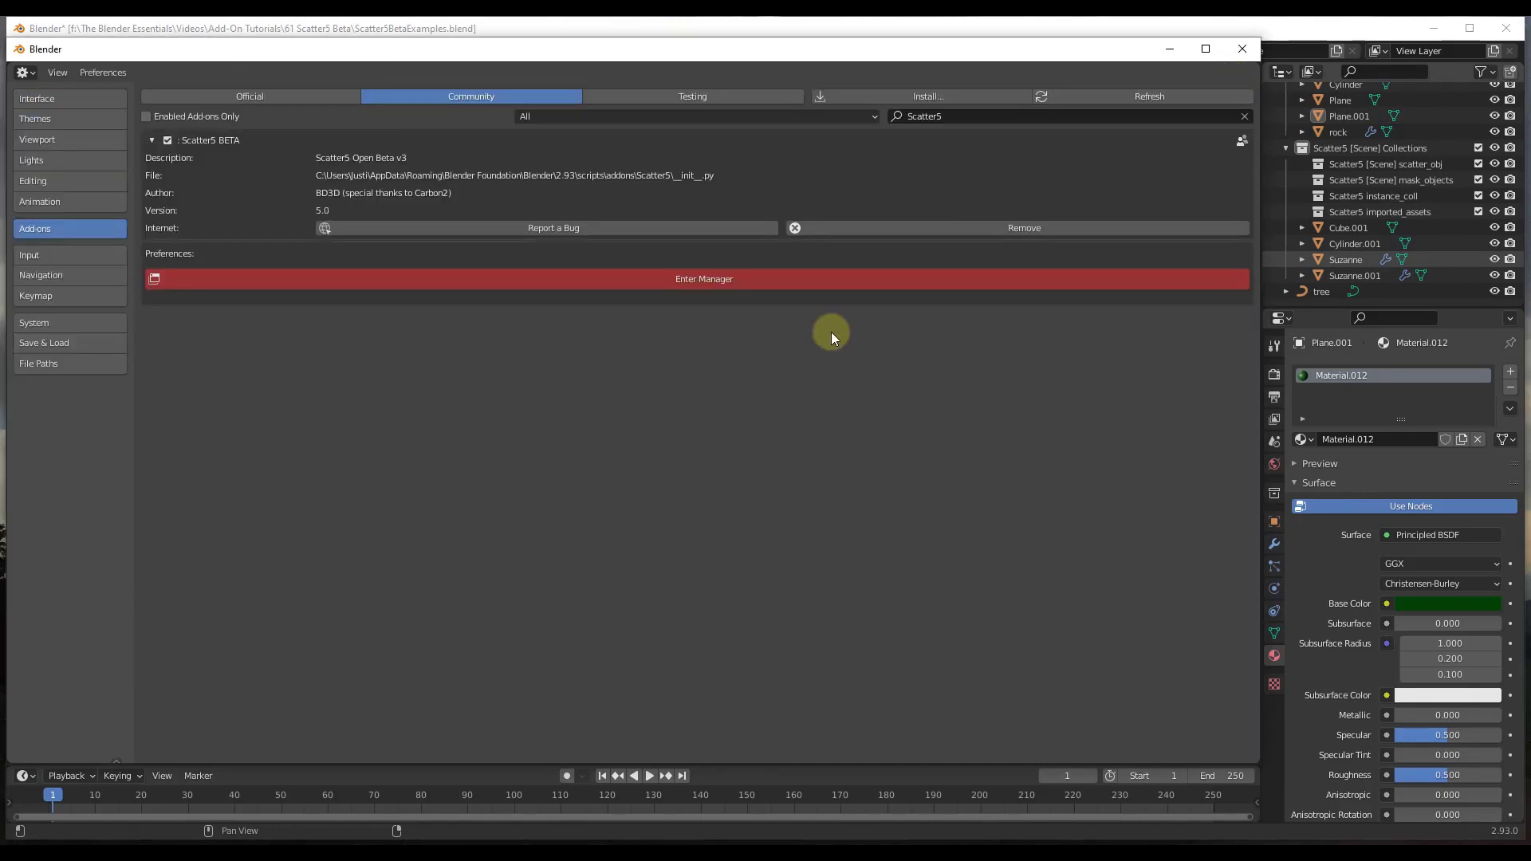
left_click(1244, 54)
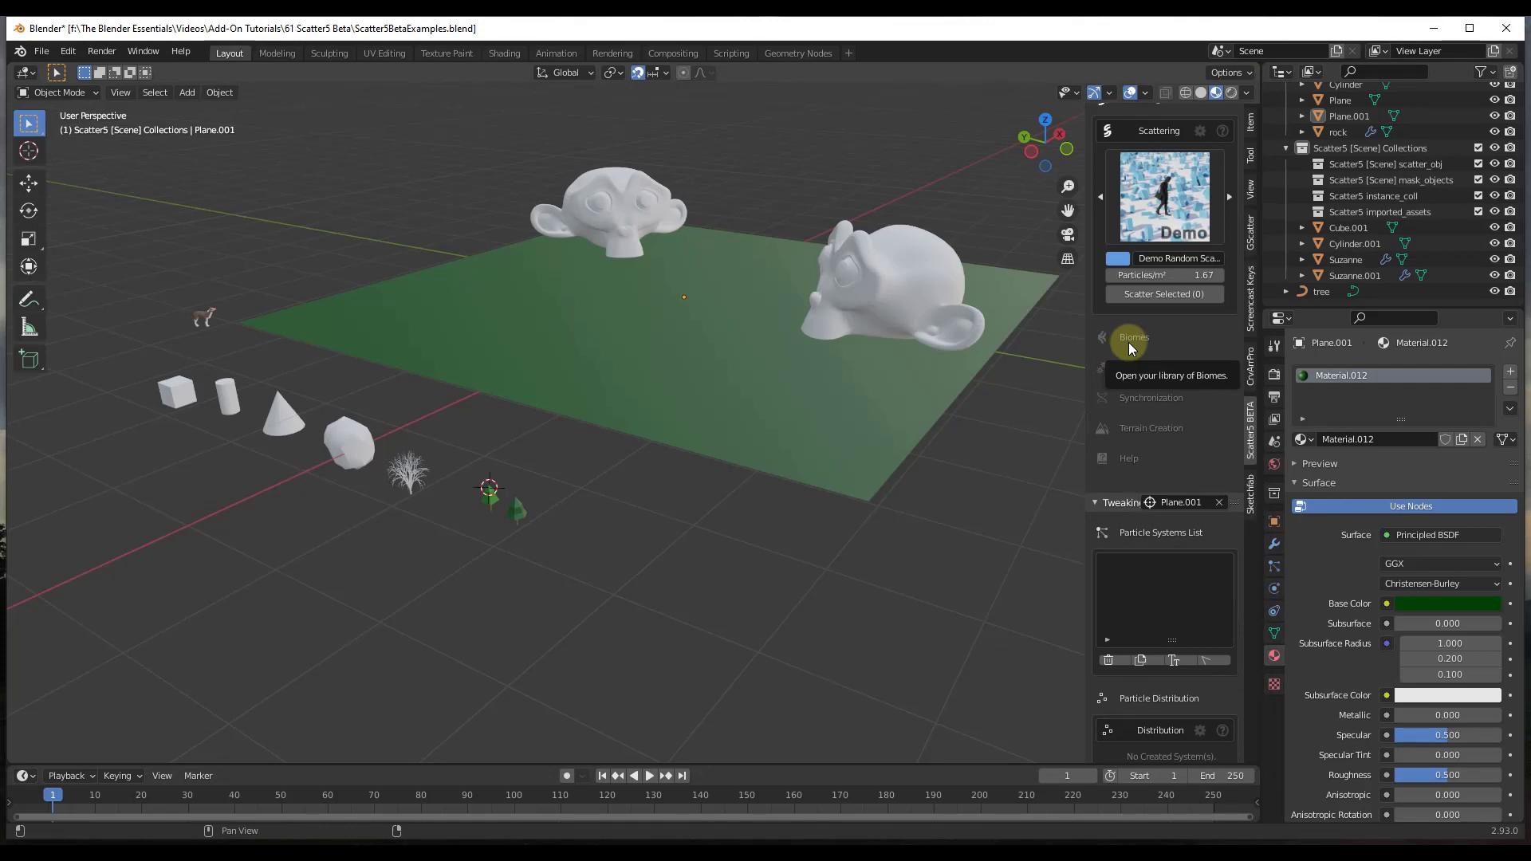
- Reveal the on-creation visibility options and scatter the cube over the emitter plane with the Demo Random Scale and Rot preset
left_click(1154, 363)
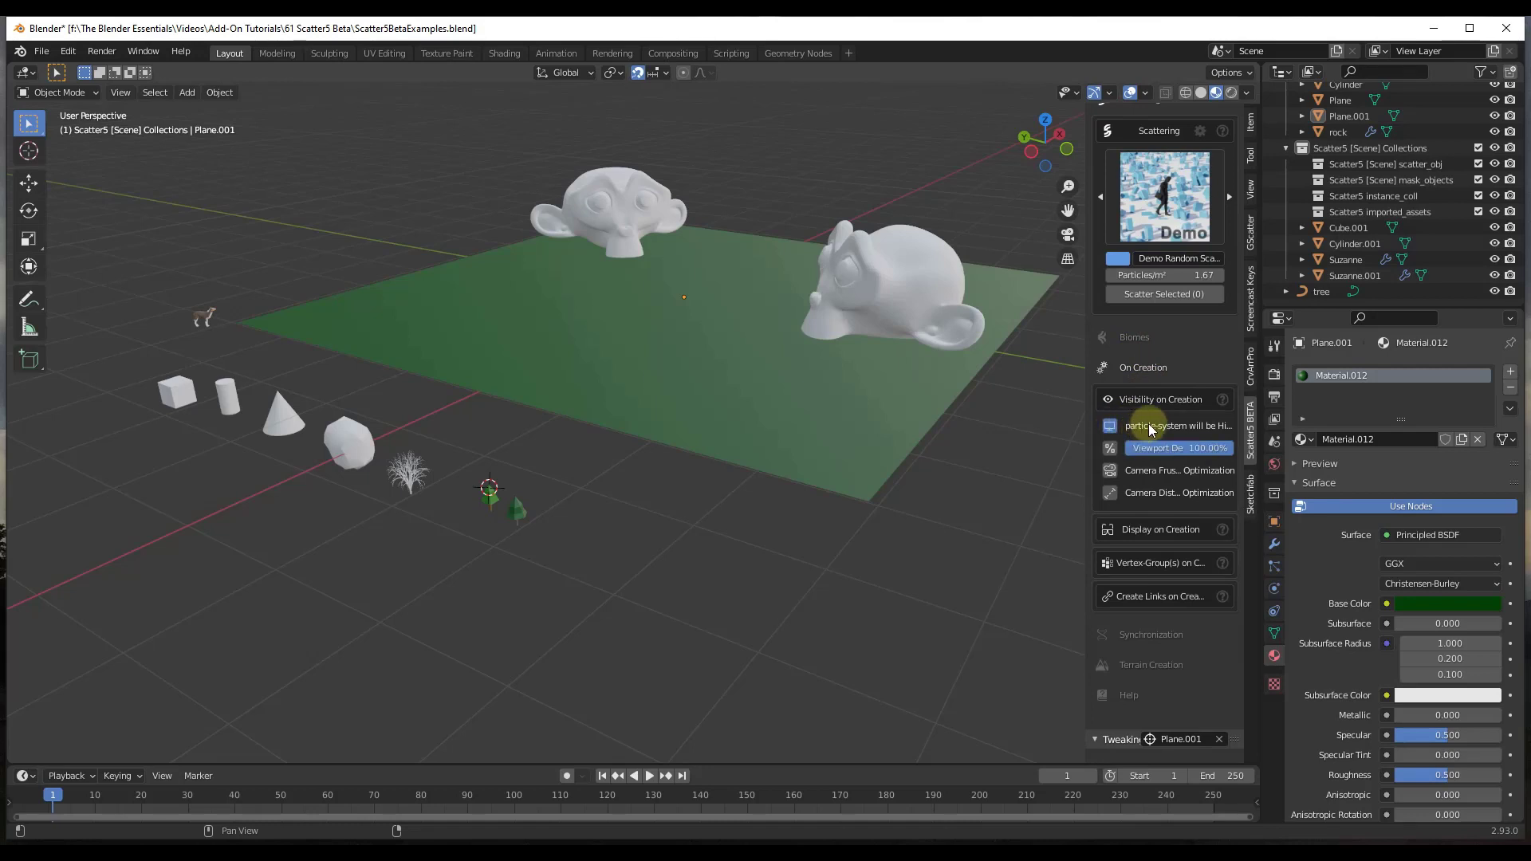
left_click_drag(1088, 435, 1023, 433)
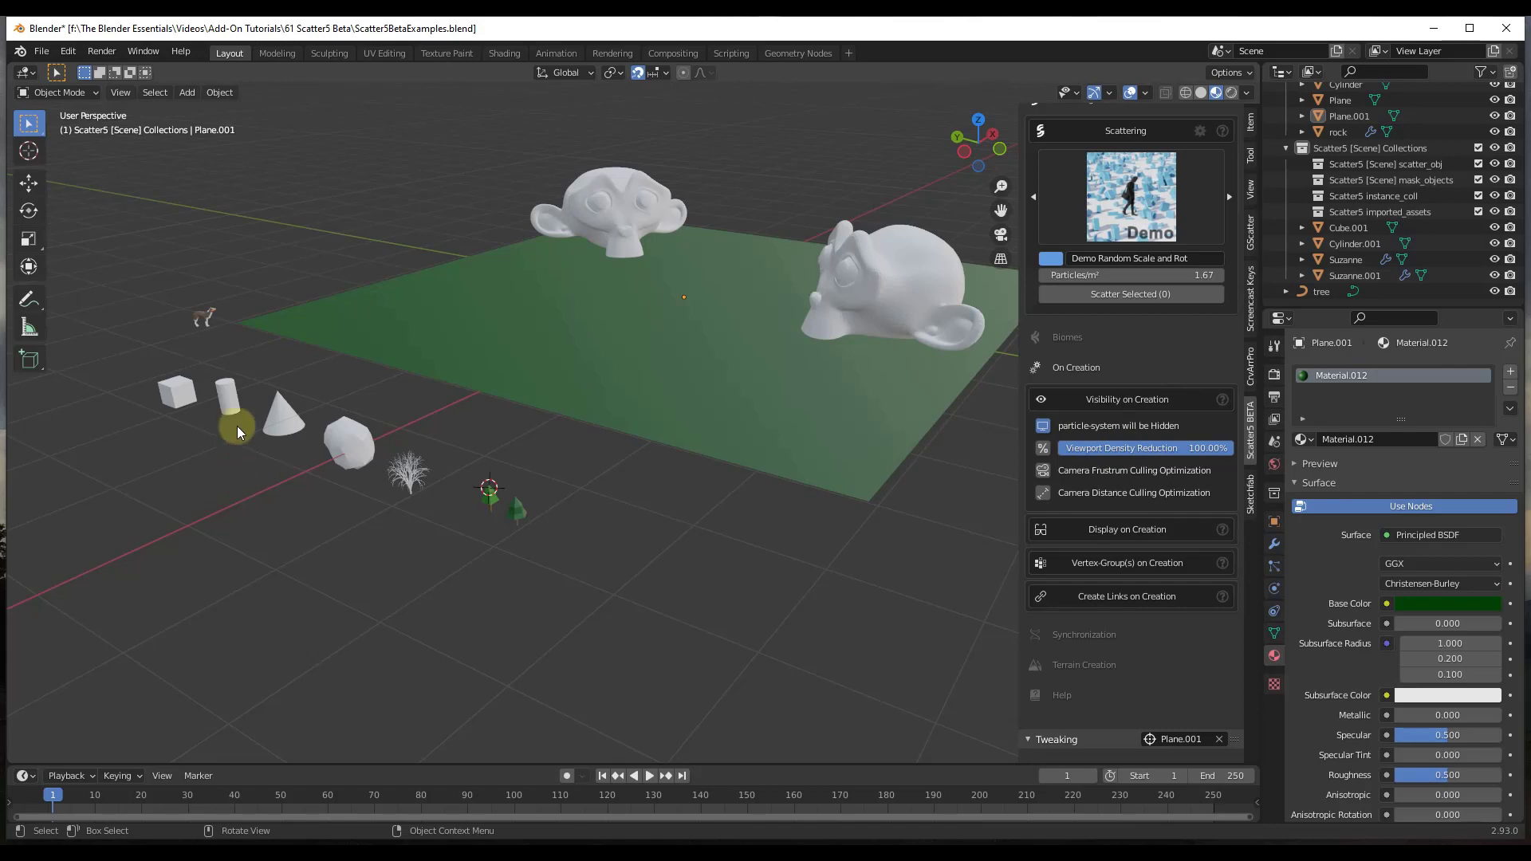
left_click(190, 397)
left_click(1125, 294)
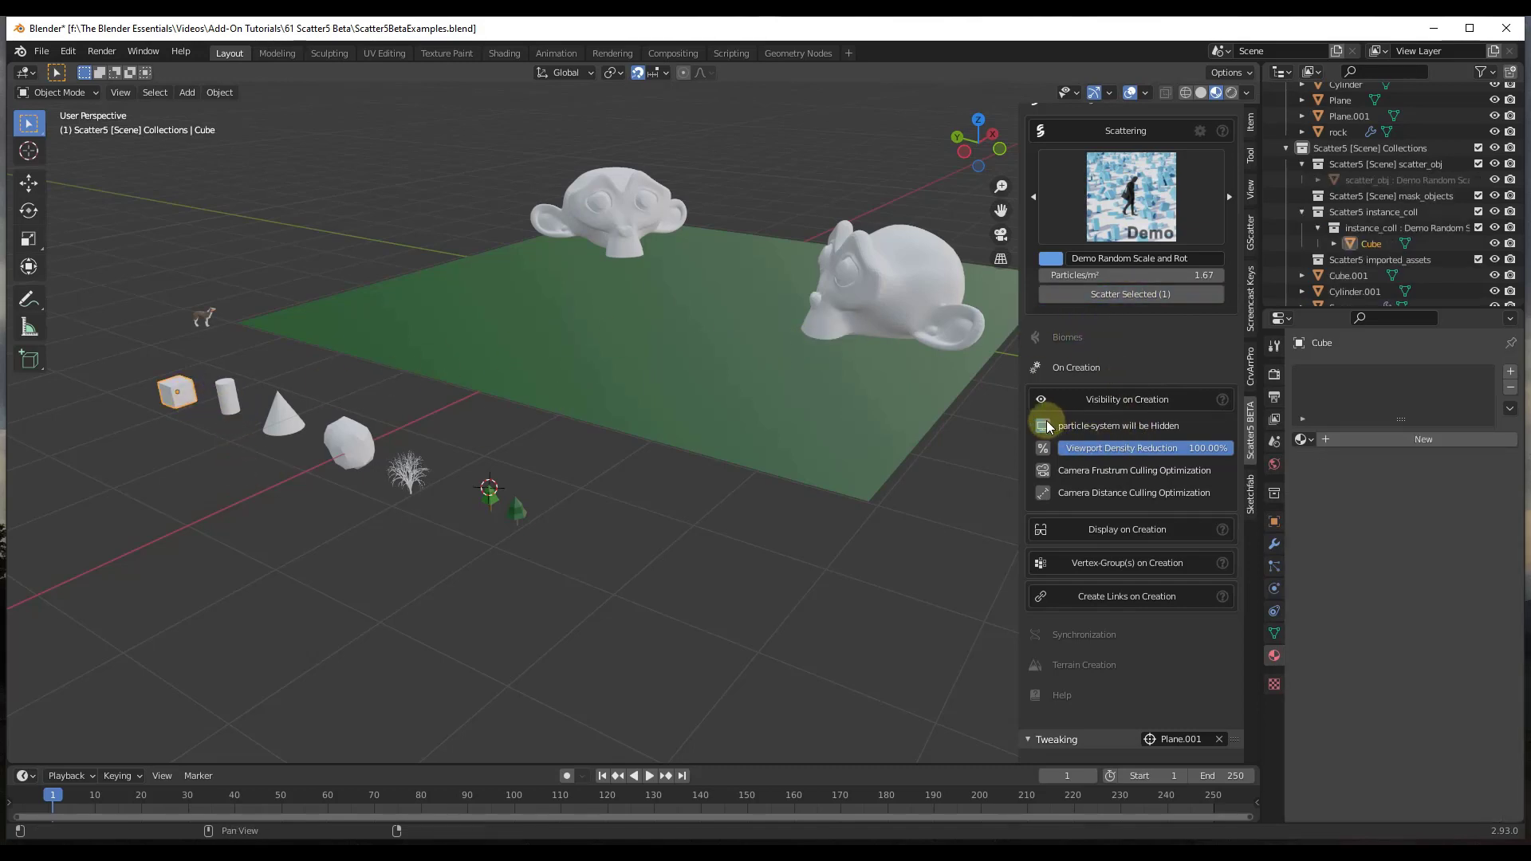
- Show the newly scattered cube particle system in the viewport
scroll(1129, 553, "down", 3)
scroll(1108, 598, "down", 5)
left_click(1193, 540)
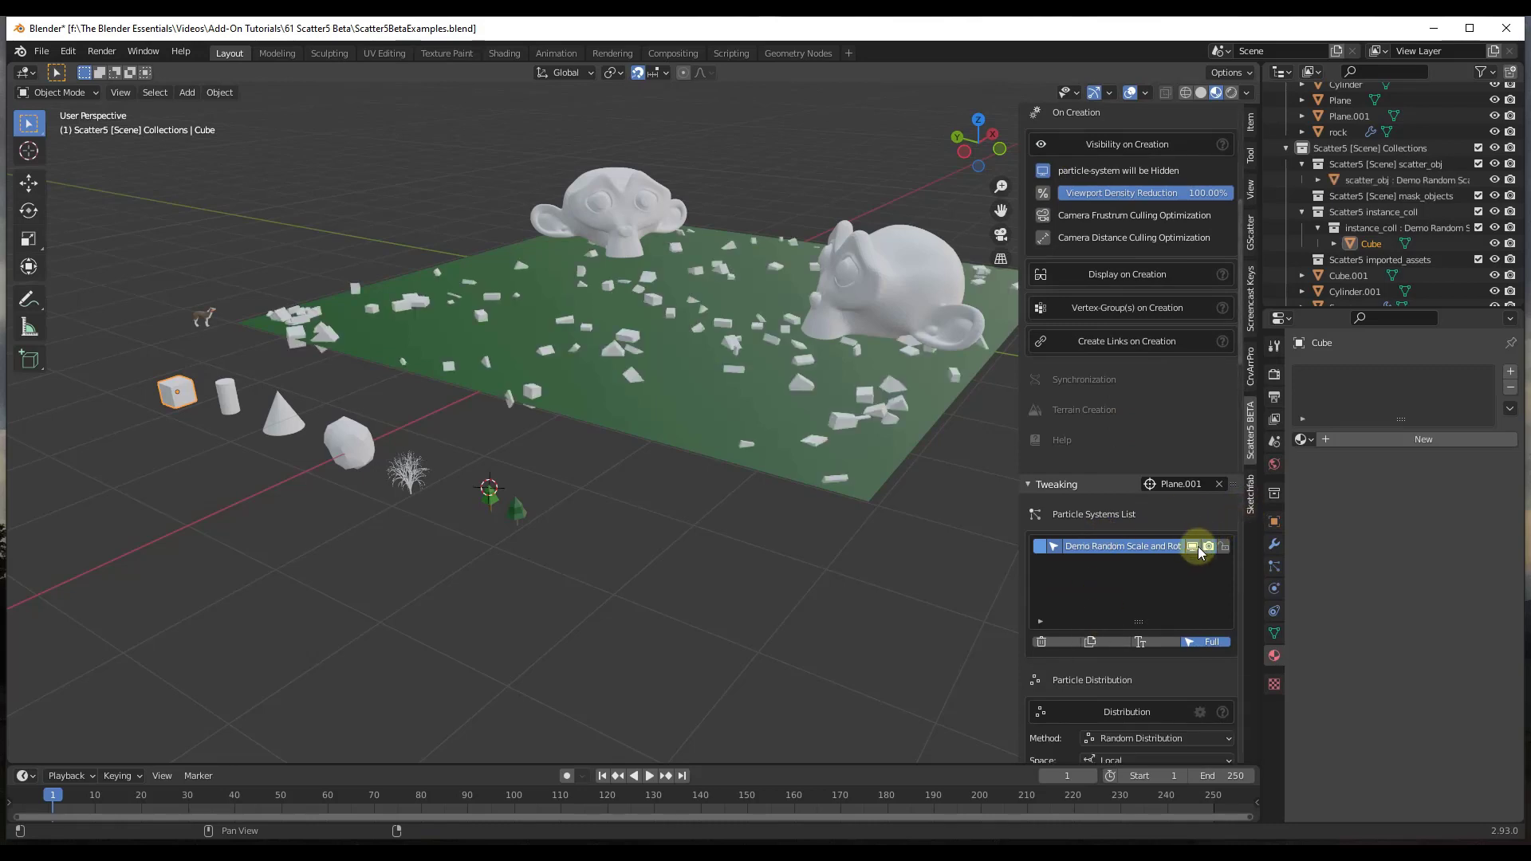
- Raise the density of the scattered cube particle system to 58.25 particles/m²
scroll(1187, 494, "down", 7)
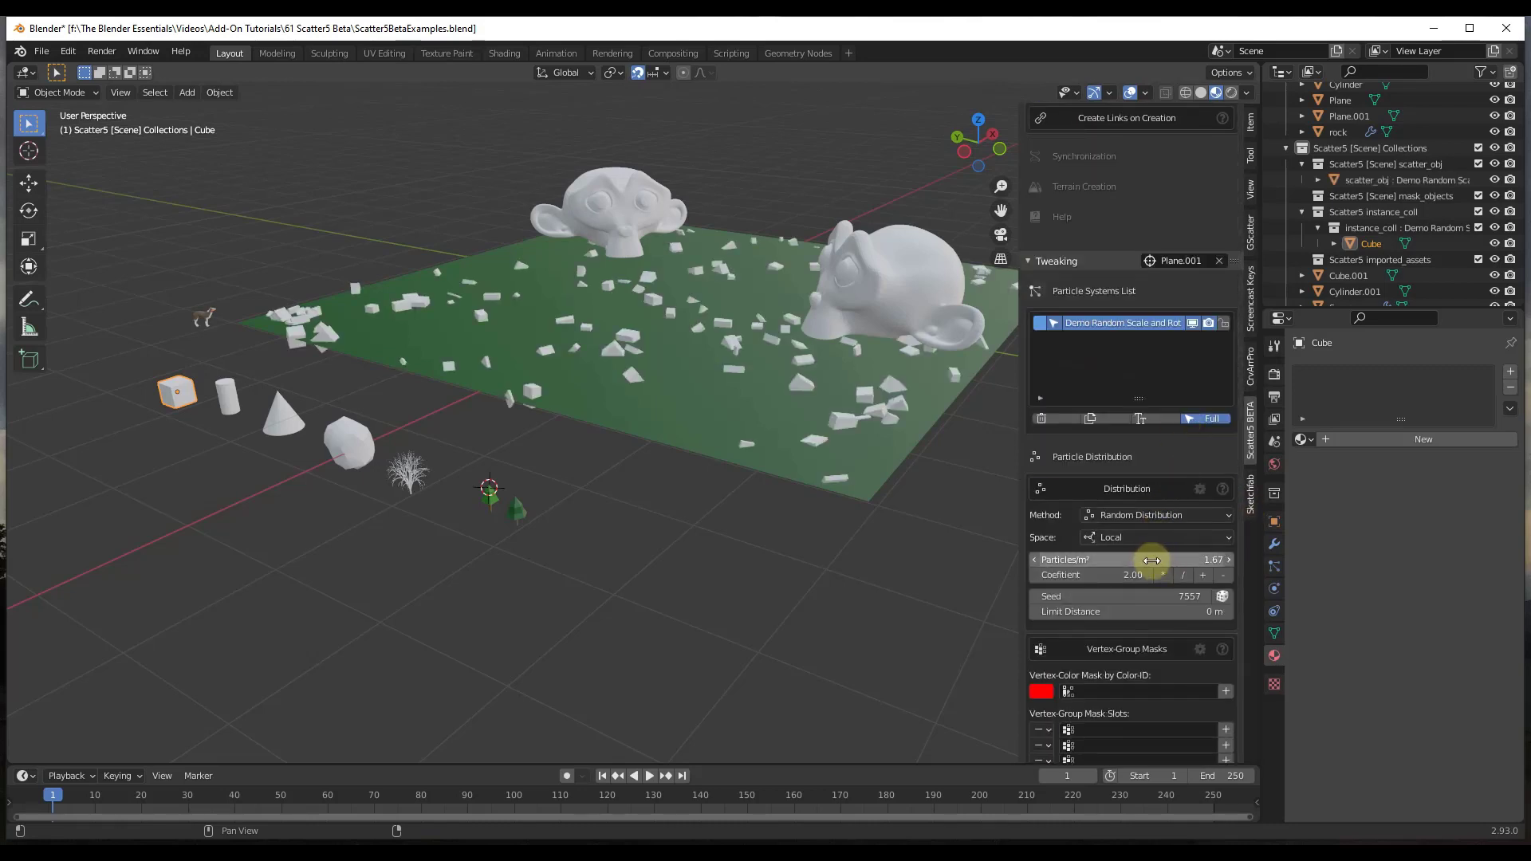
left_click_drag(1151, 560, 1036, 550)
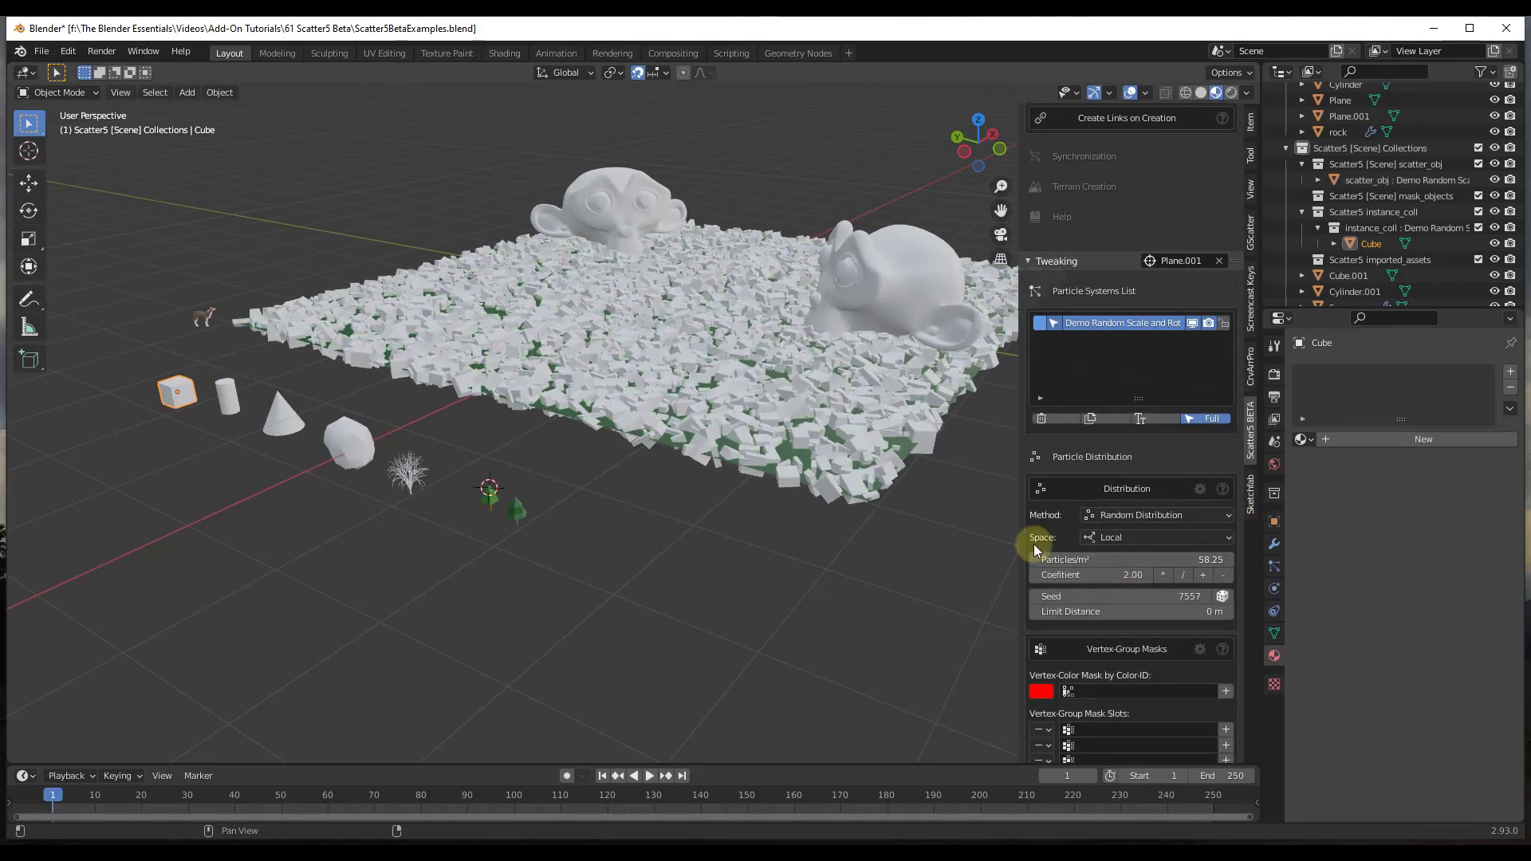
scroll(1155, 383, "up", 10)
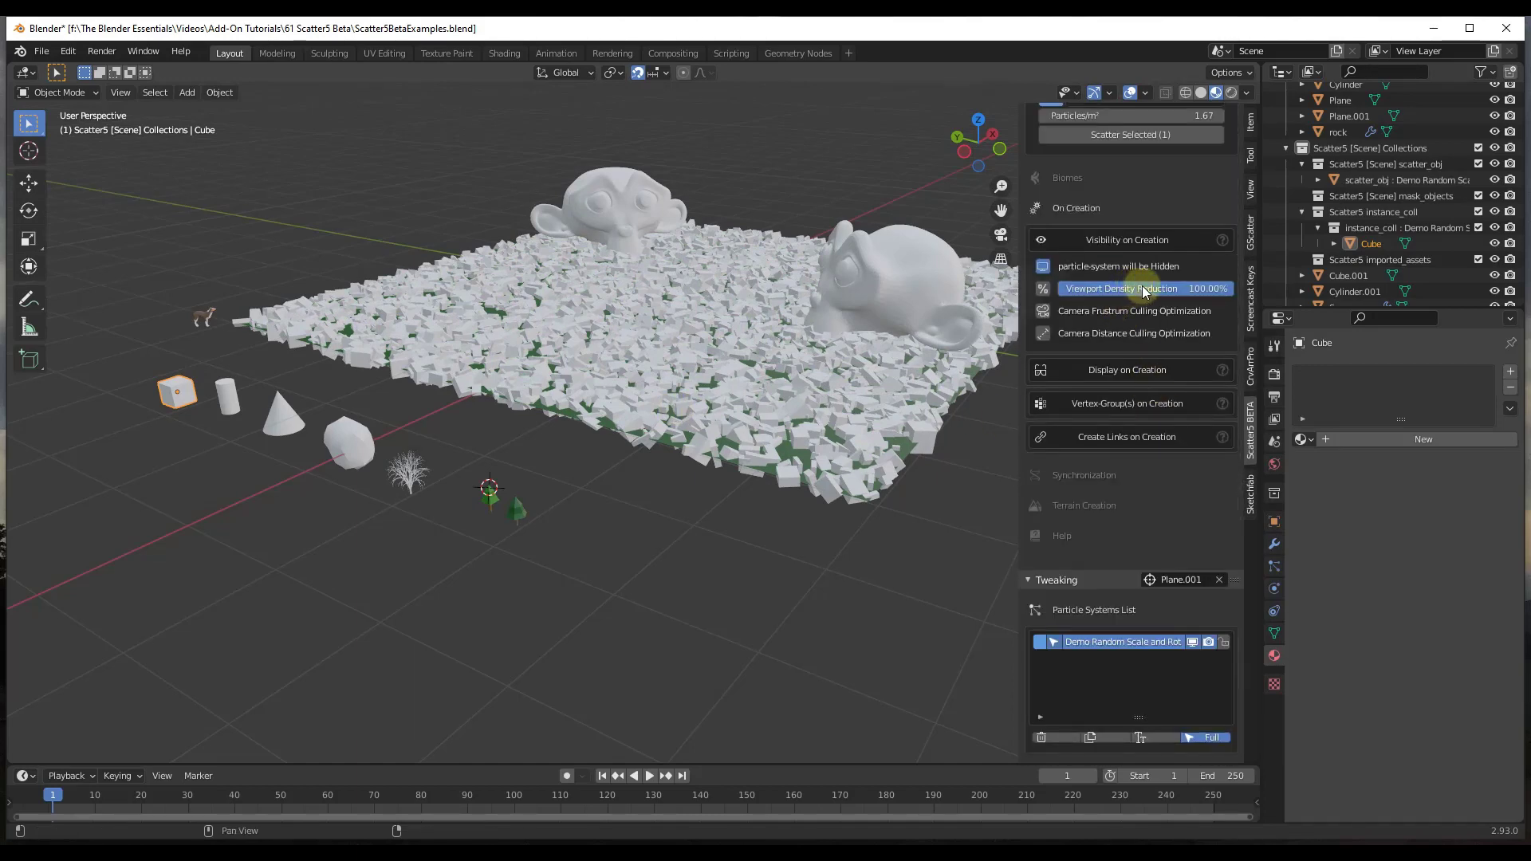
scroll(1152, 479, "down", 9)
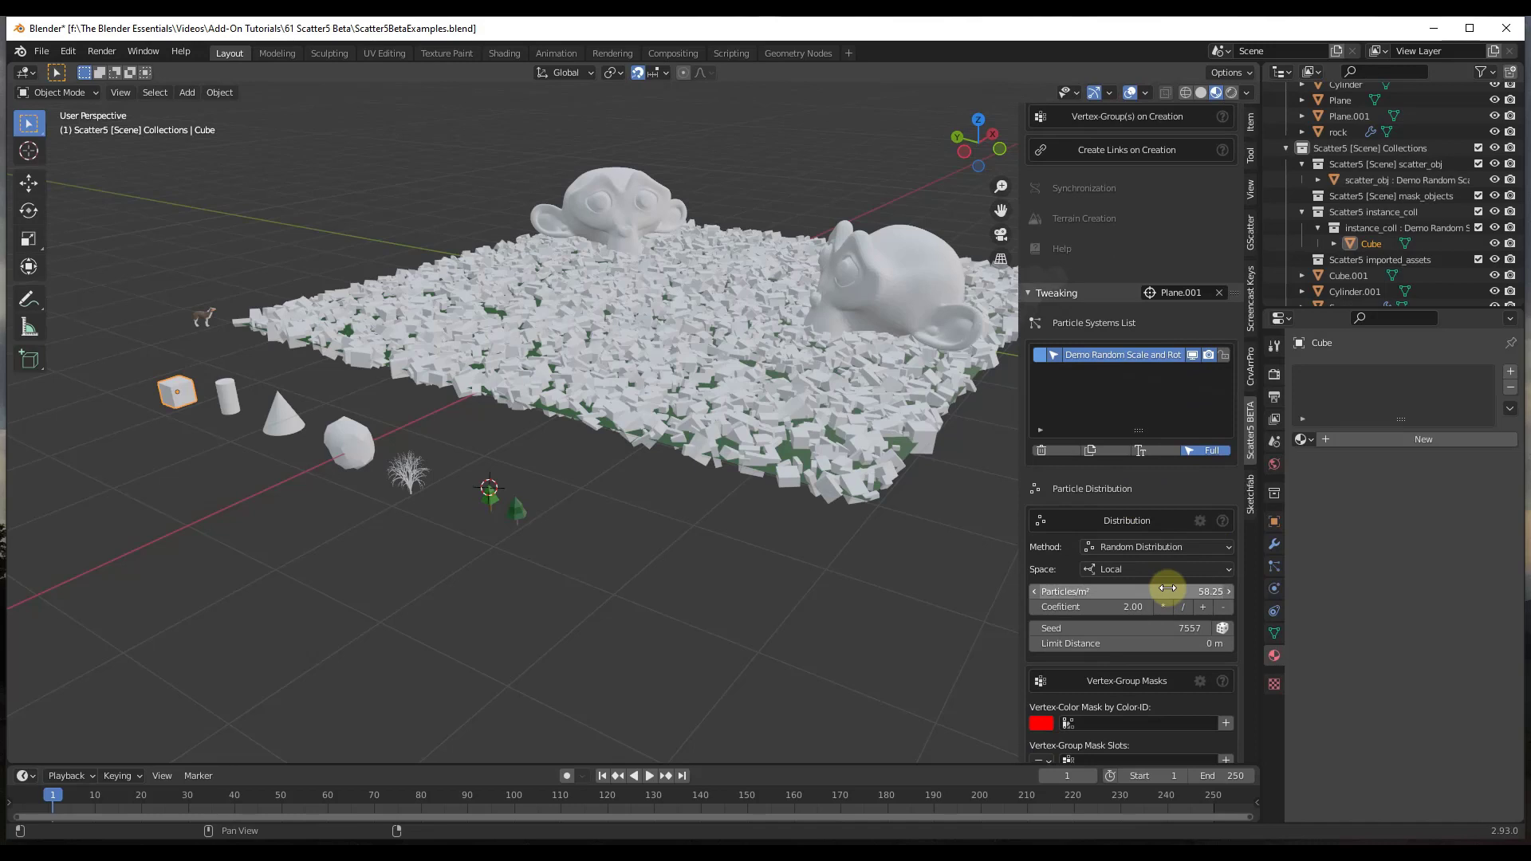
- Set the viewport density reduction for newly created particle systems to 50%
scroll(1166, 588, "up", 8)
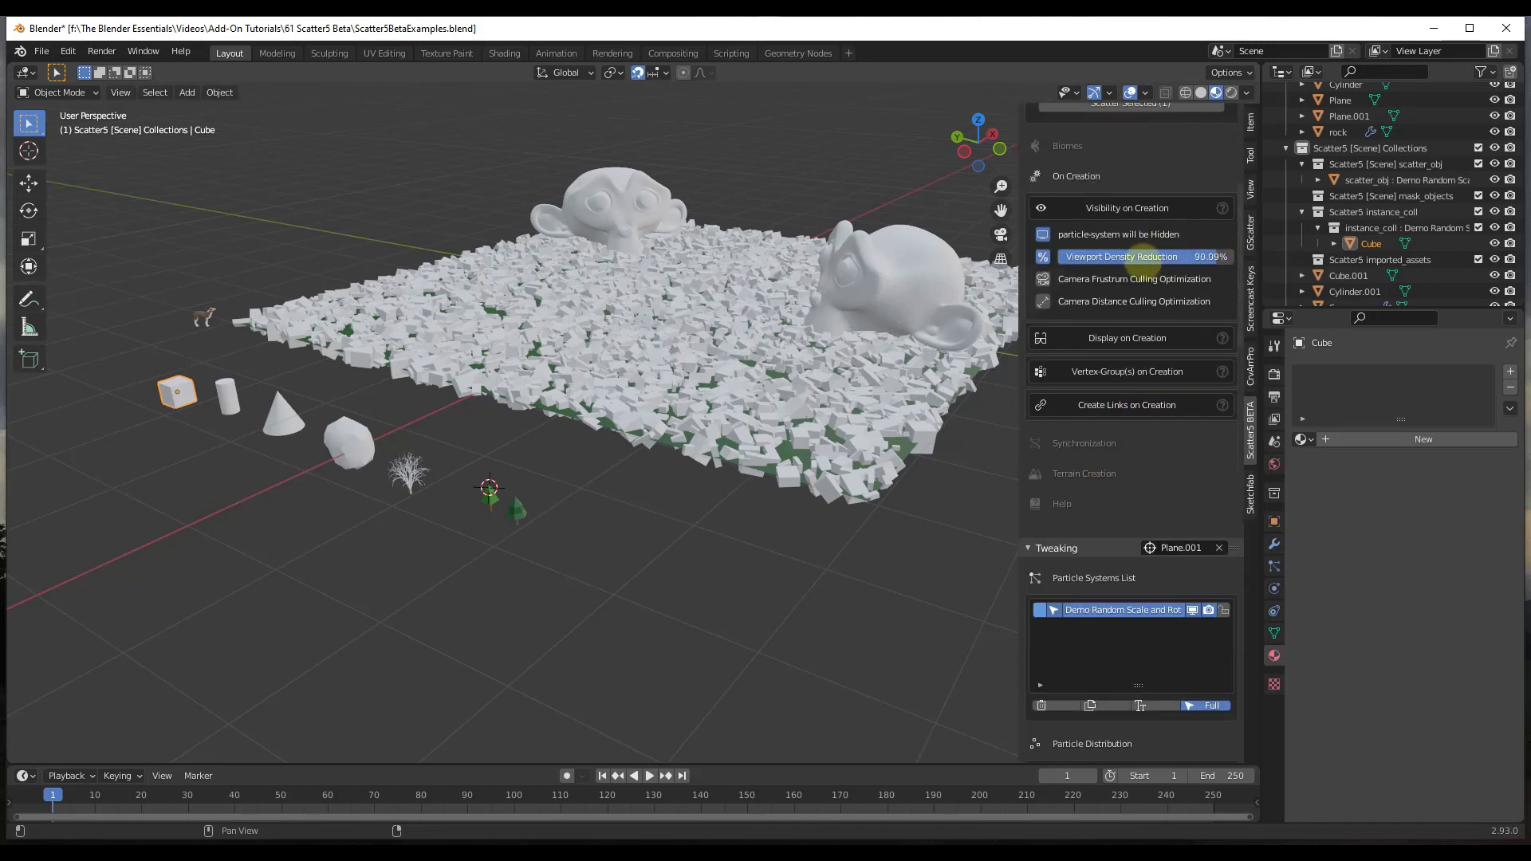
mouse_move(1144, 263)
left_mouse_down()
mouse_move(1078, 269)
mouse_move(1146, 263)
left_mouse_up()
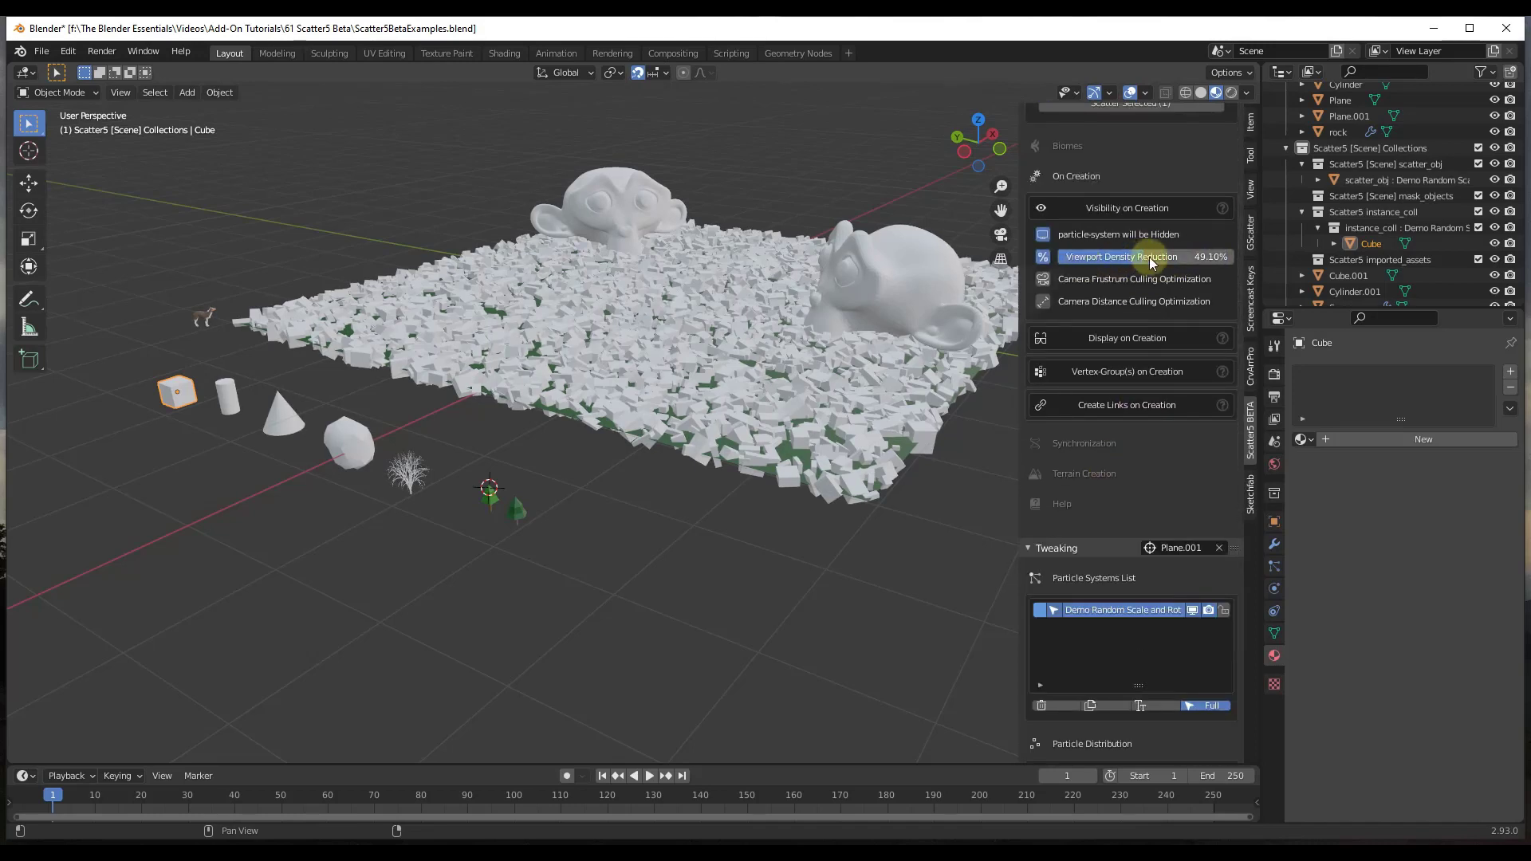
left_click(1151, 263)
type("50")
key("Return")
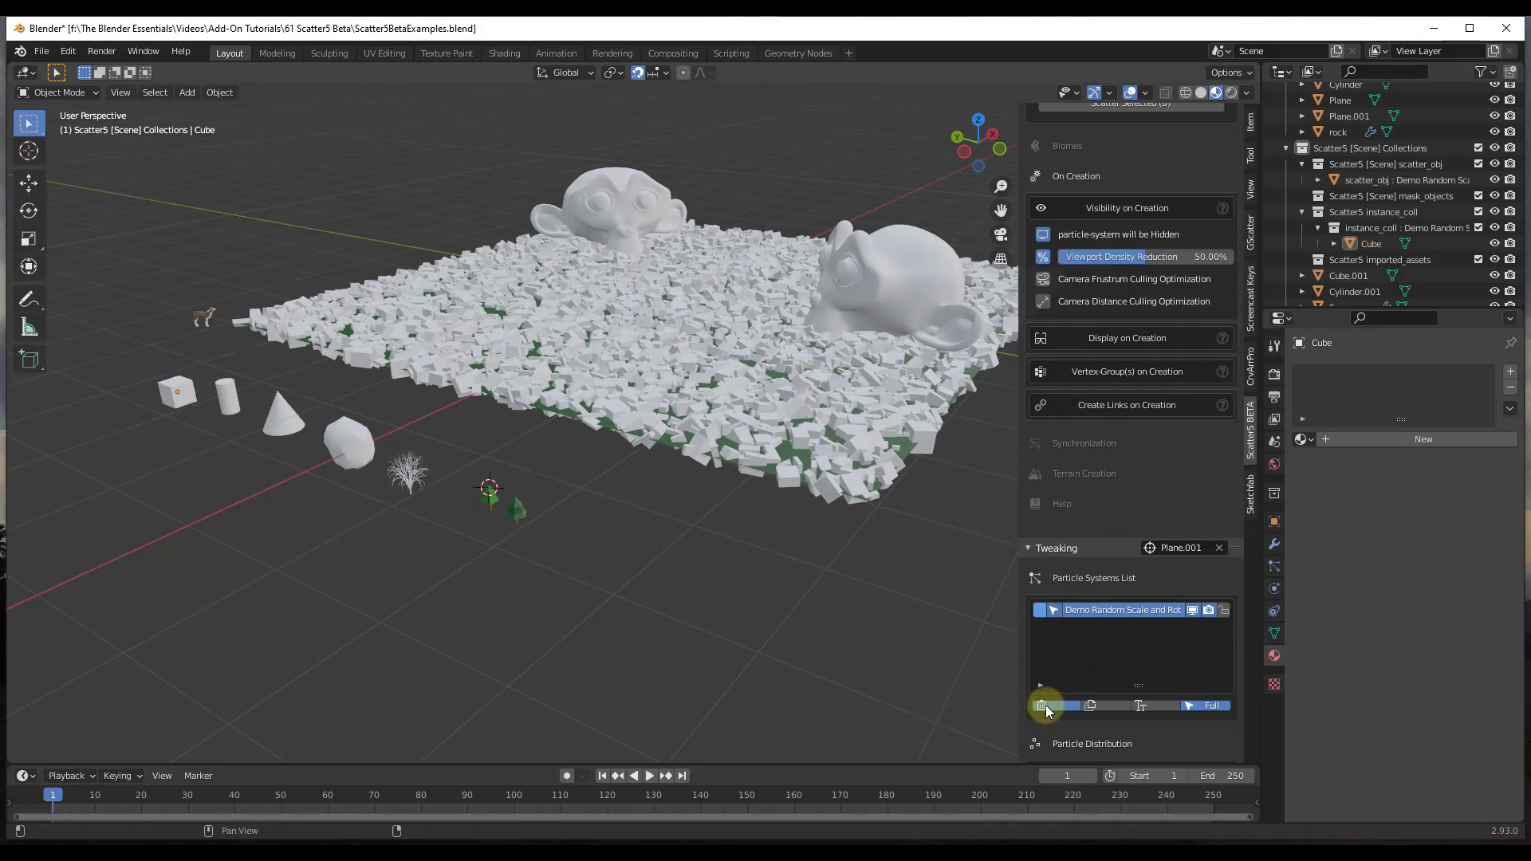
- Delete the existing particle system and scatter the cube over the plane again at 50 particles/m²
left_click(1041, 706)
left_click(990, 697)
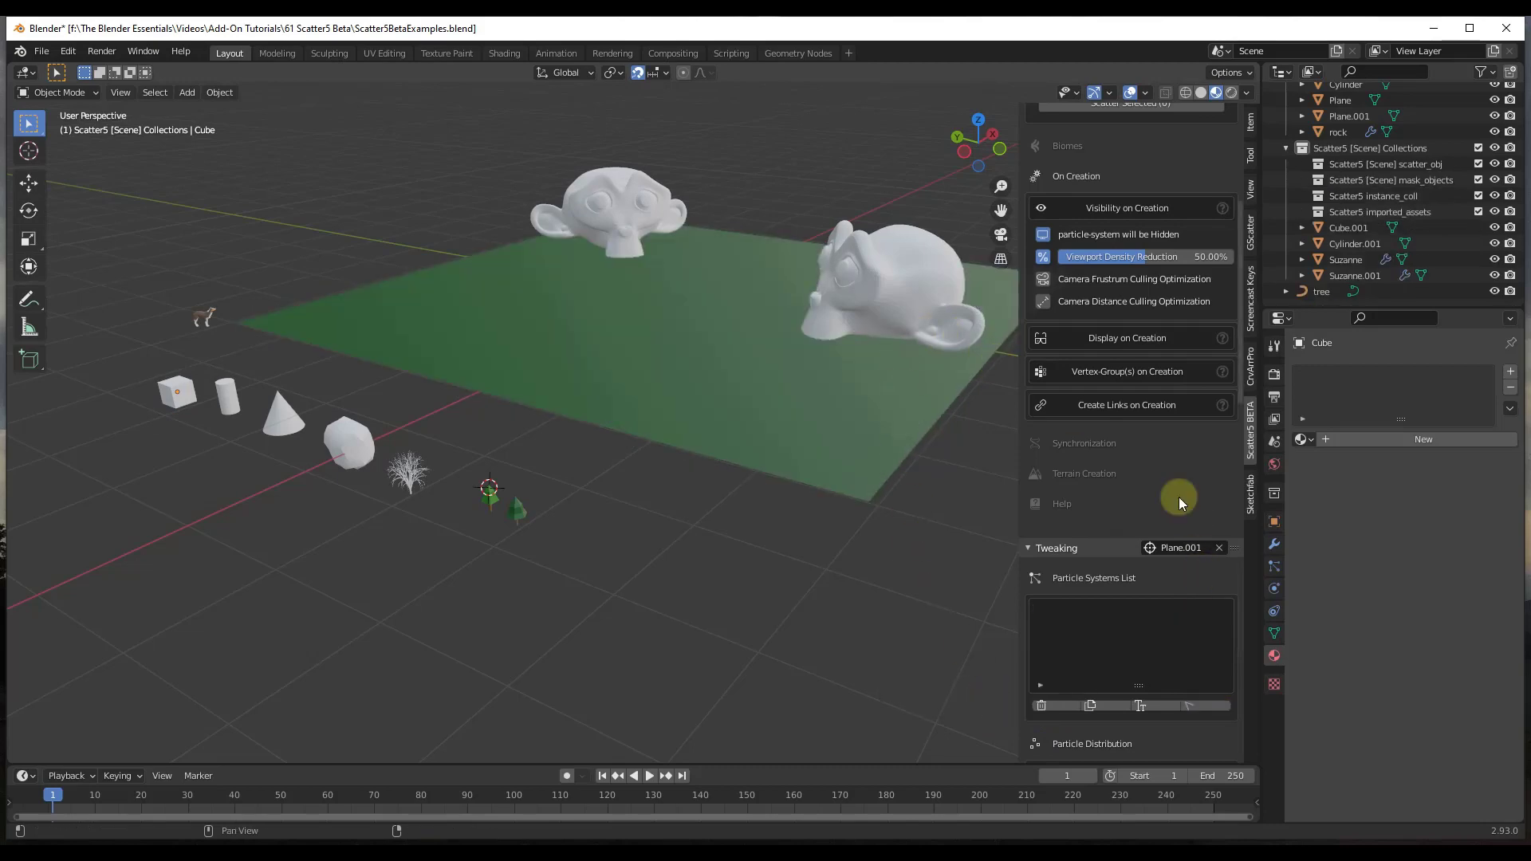
scroll(1166, 438, "up", 5)
left_click(1120, 244)
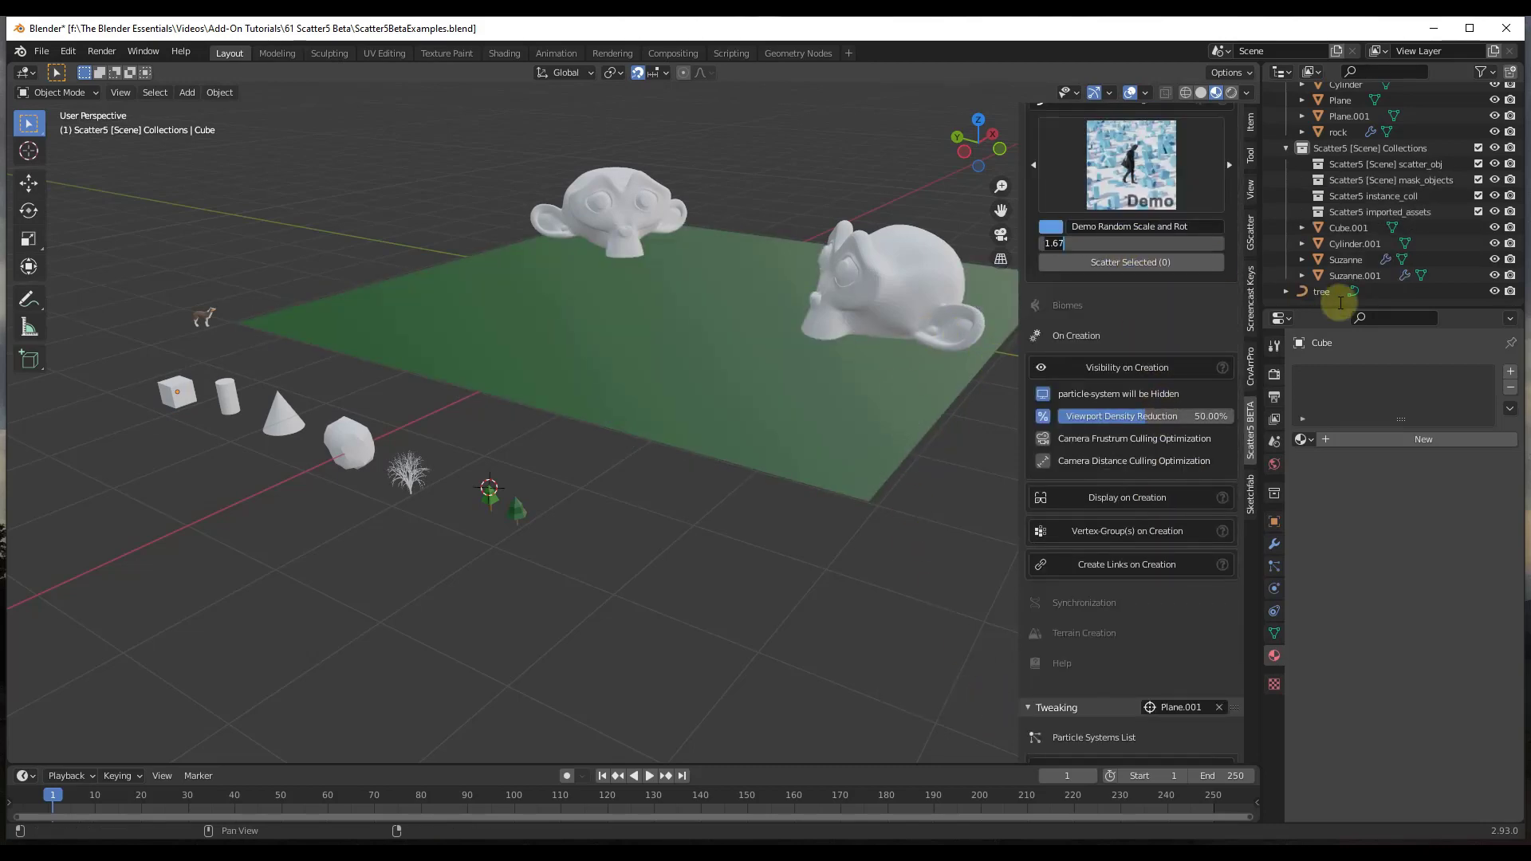
type("50")
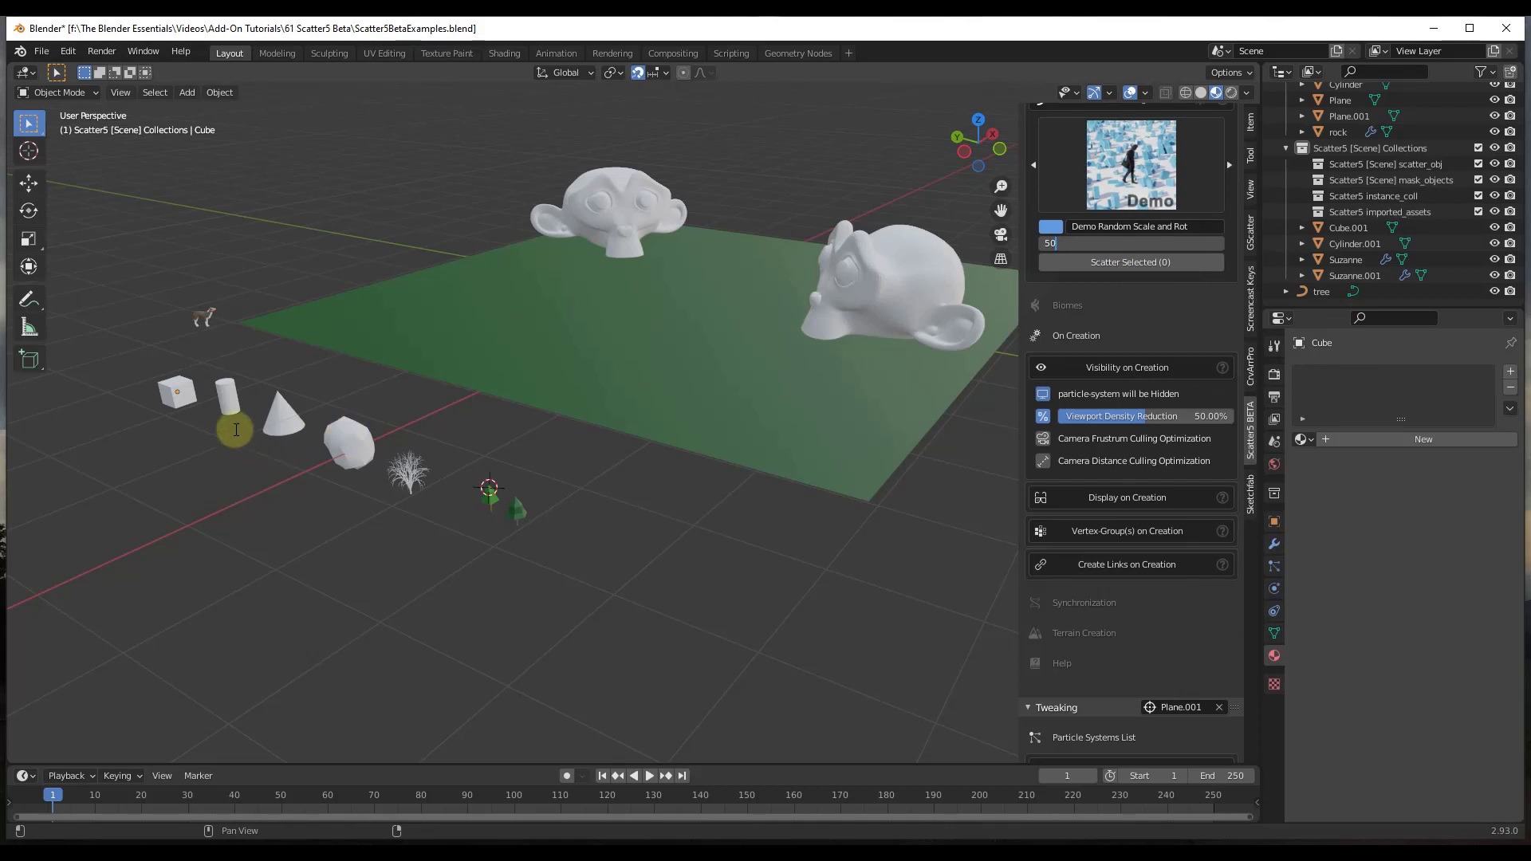
left_click(177, 391)
left_click(1060, 262)
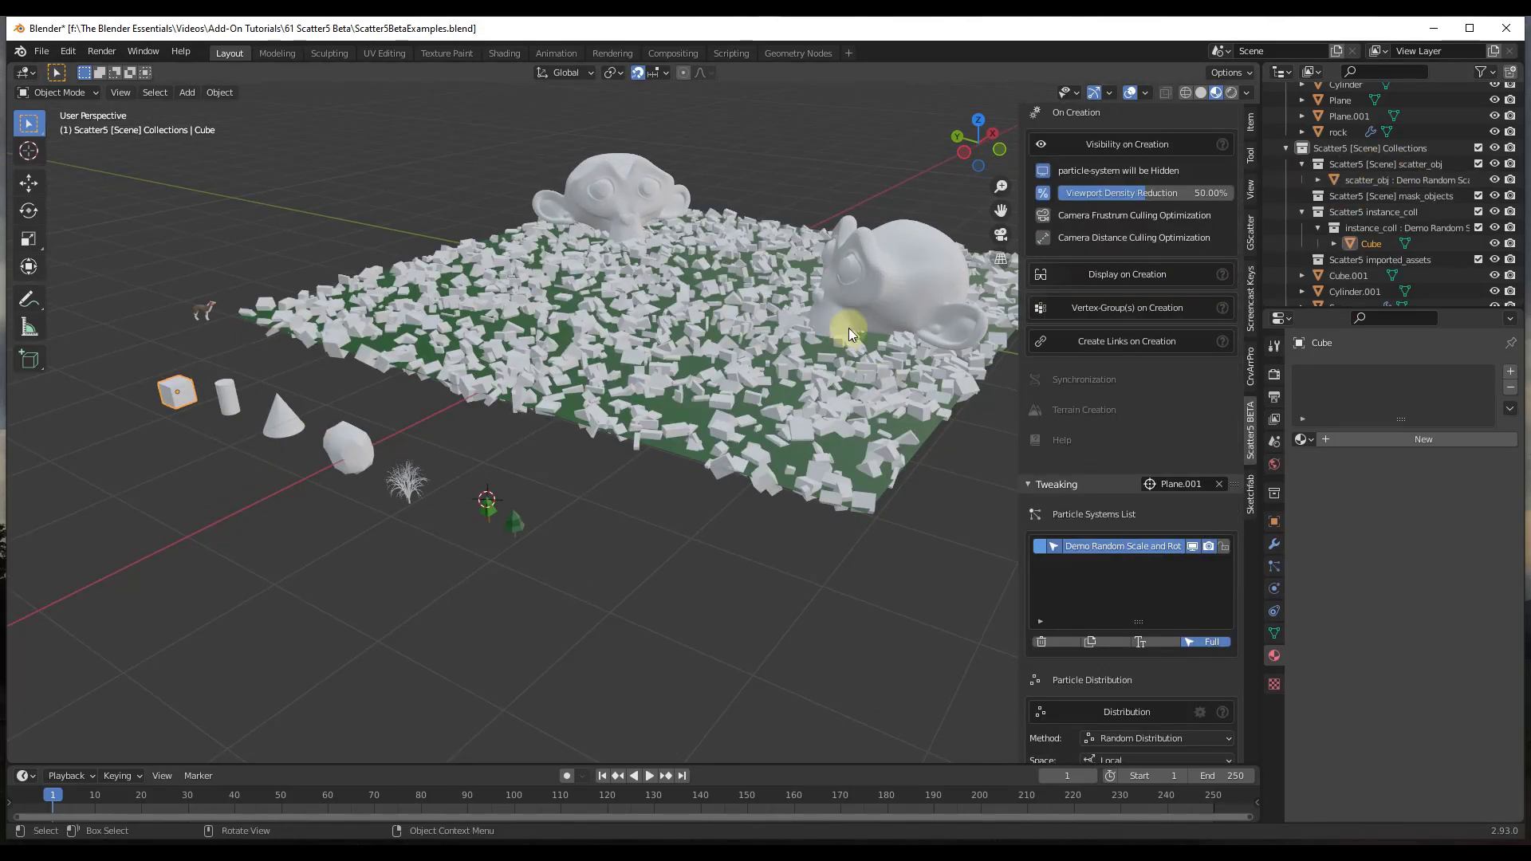
- Reveal the particle display settings and raise the cube system's viewport density reduction to 100%
scroll(1148, 439, "down", 10)
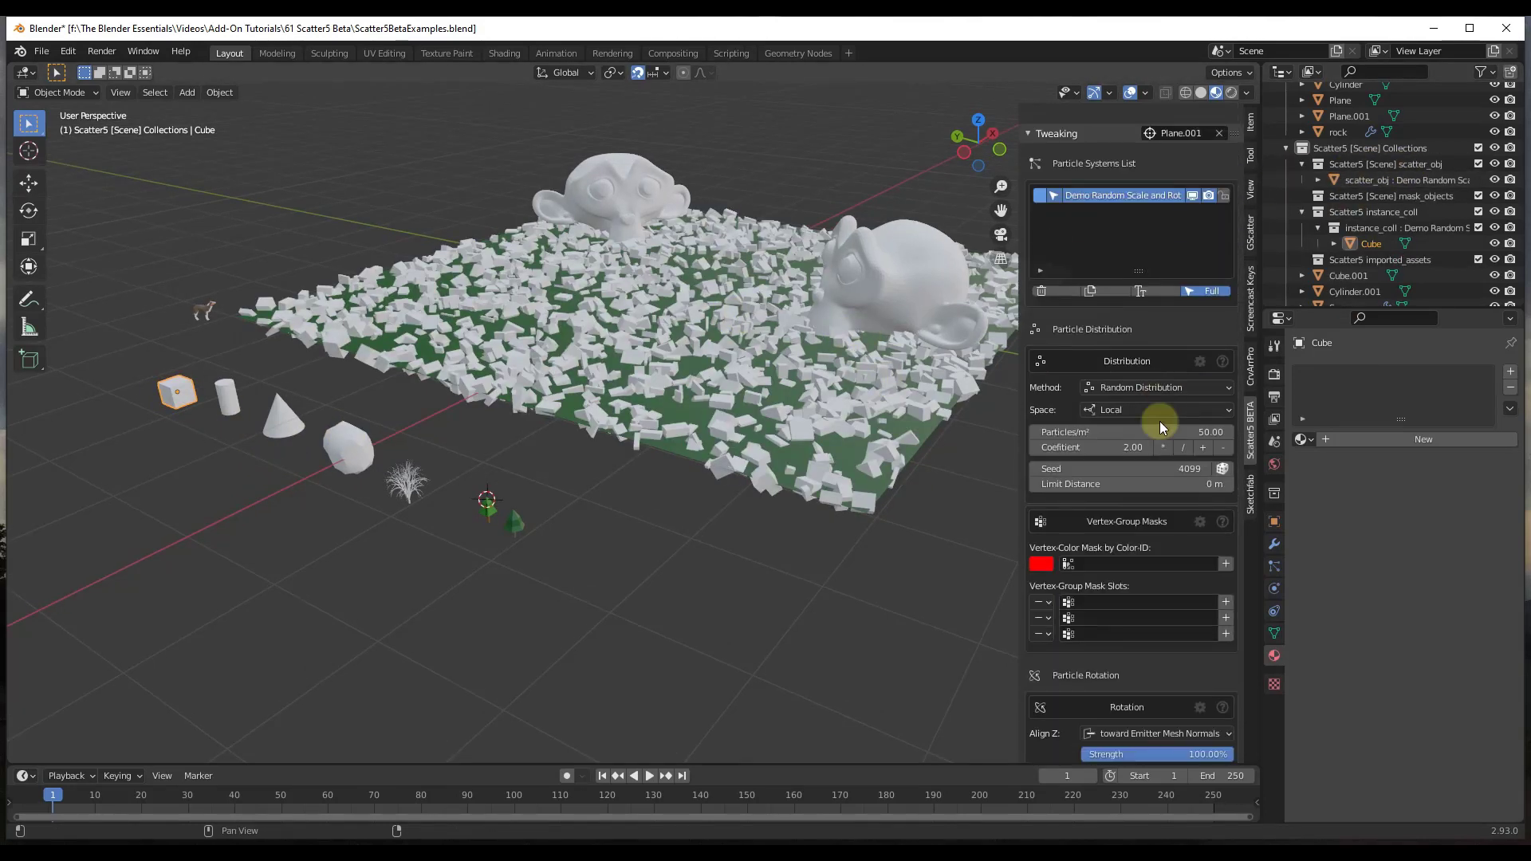
scroll(1189, 356, "down", 15)
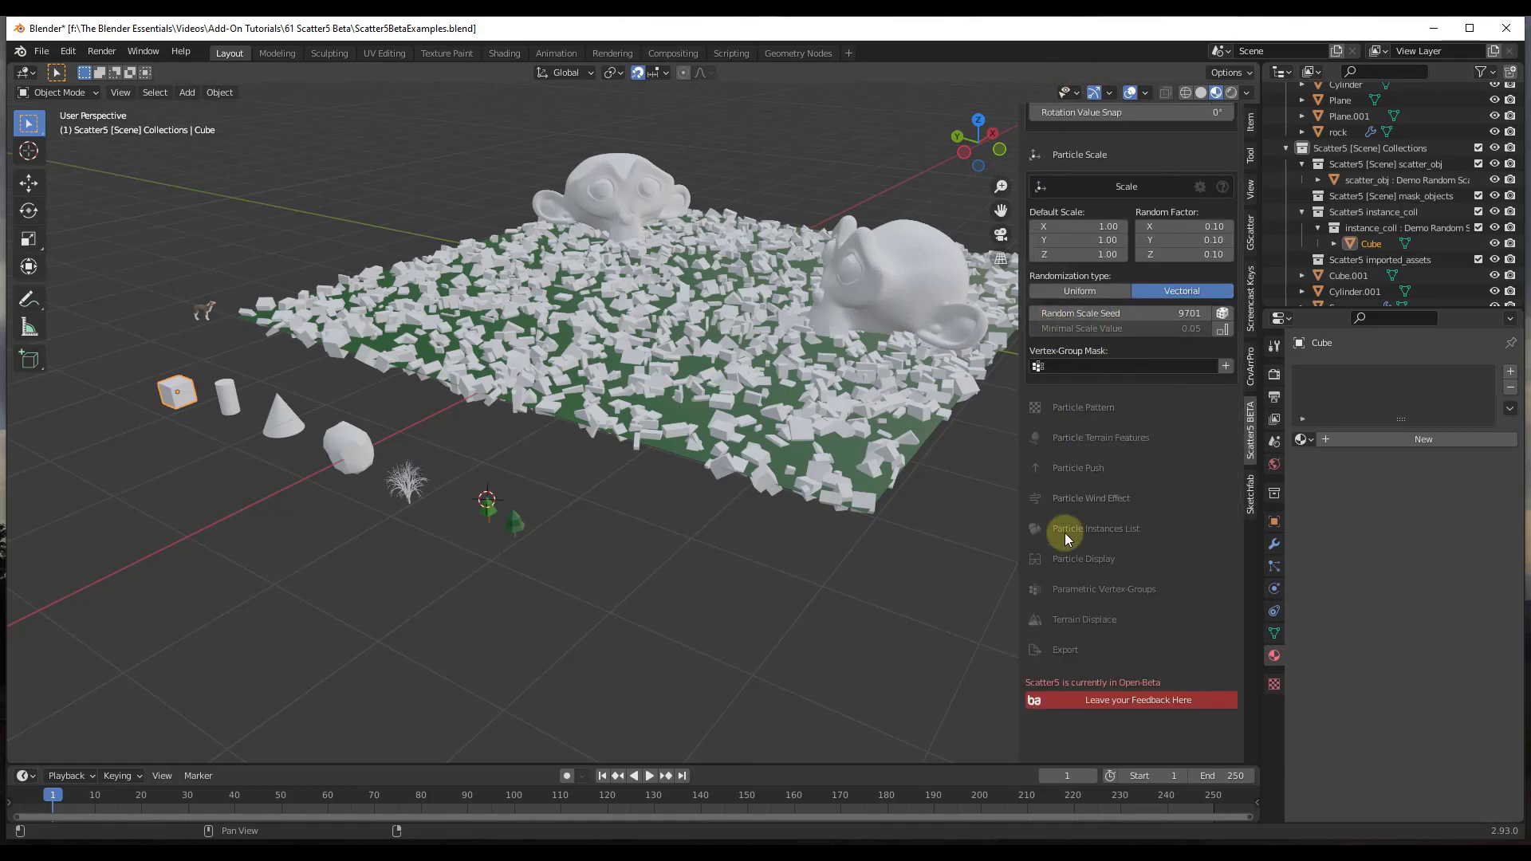
left_click(1074, 557)
scroll(1100, 478, "down", 2)
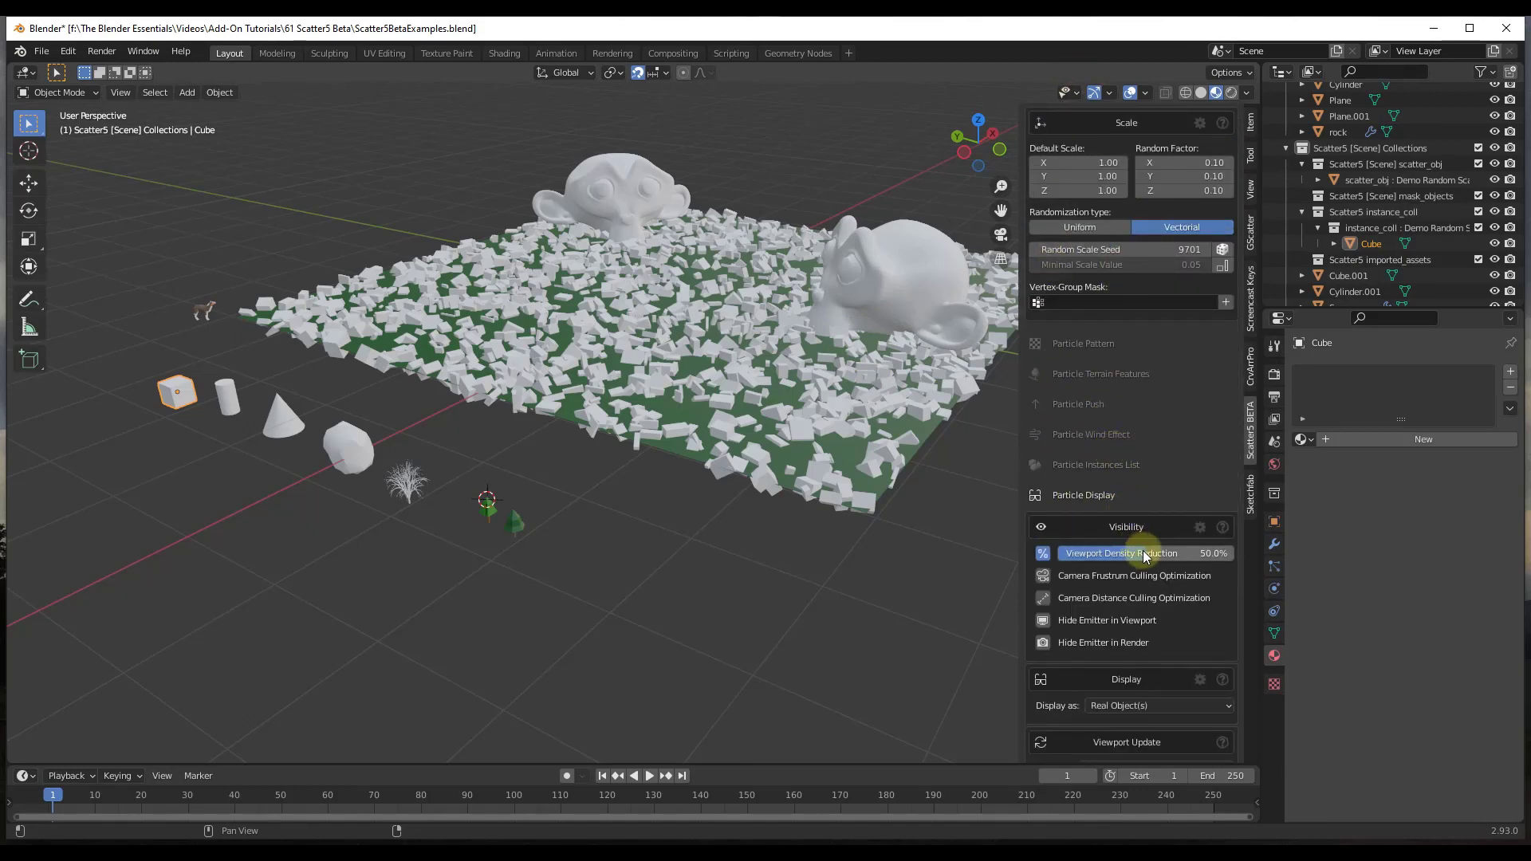
left_click_drag(1149, 558, 1287, 581)
left_click(750, 372)
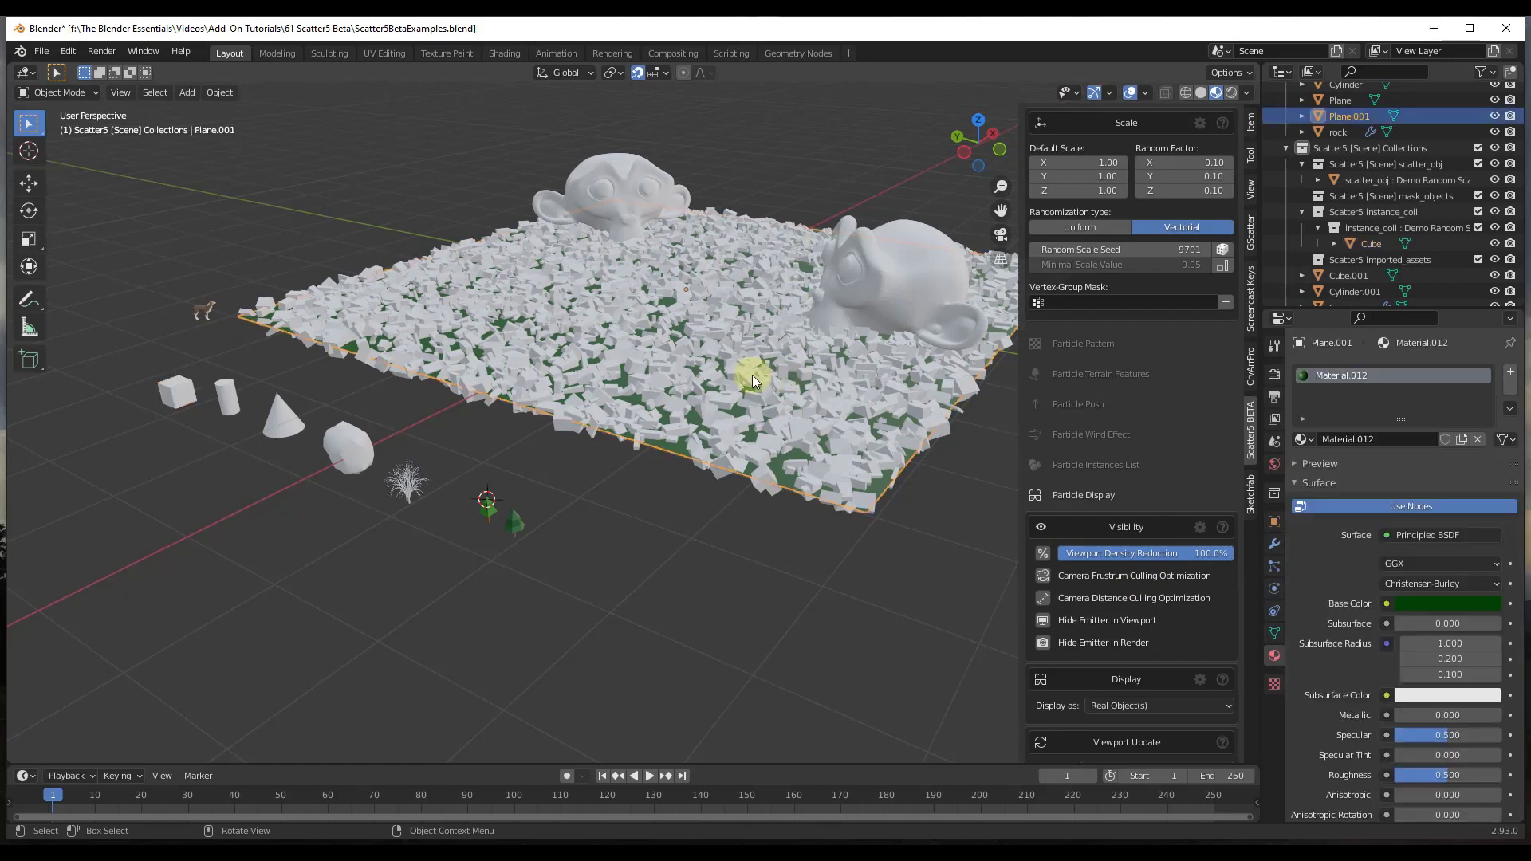
- Delete the dense cube particle system from the emitter plane and return to the creation settings
scroll(1099, 401, "up", 10)
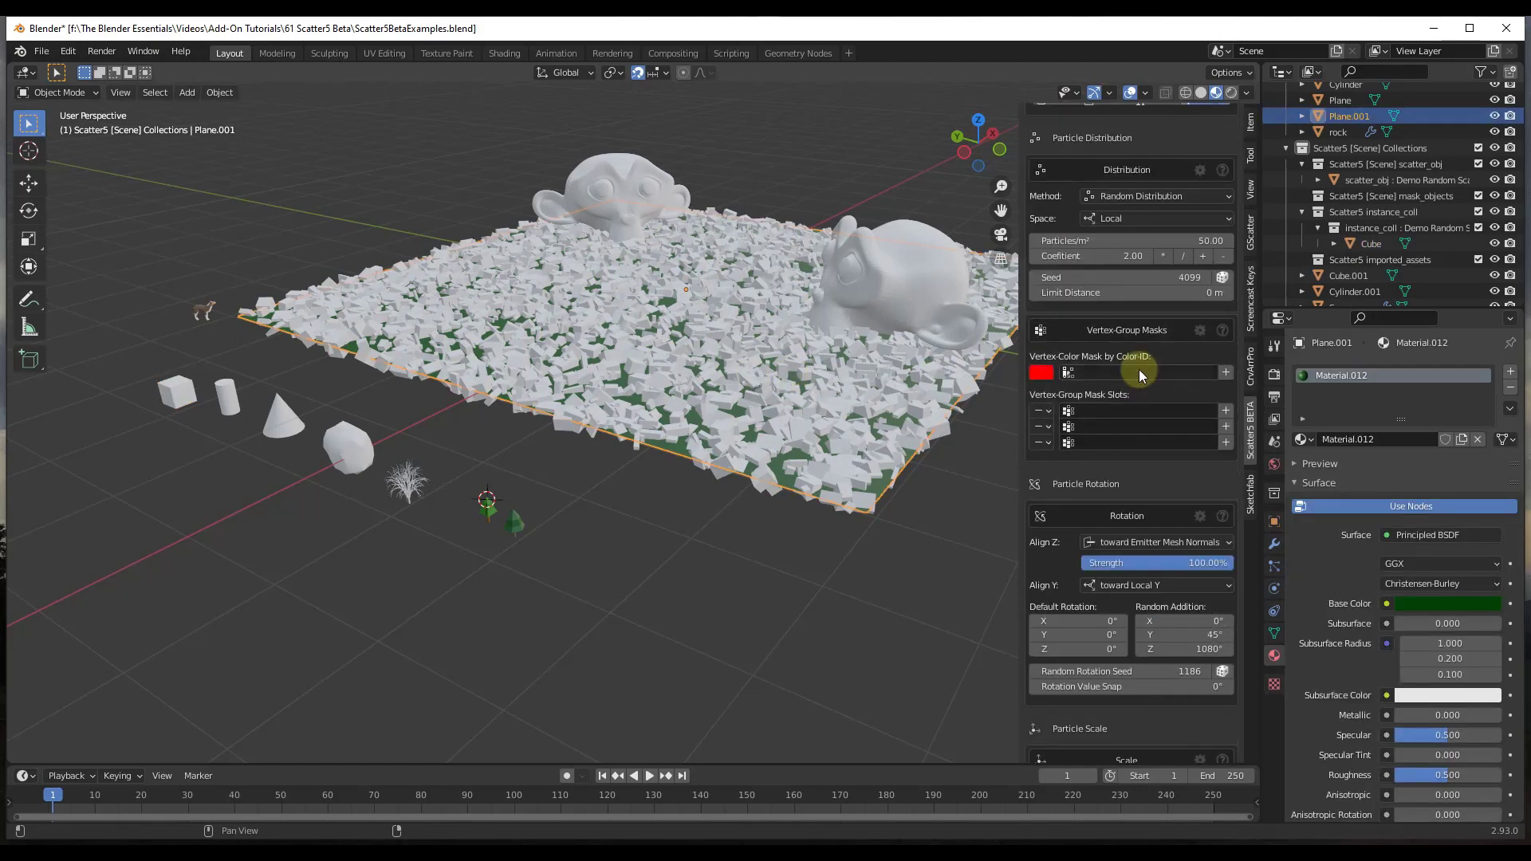
left_click(1144, 368)
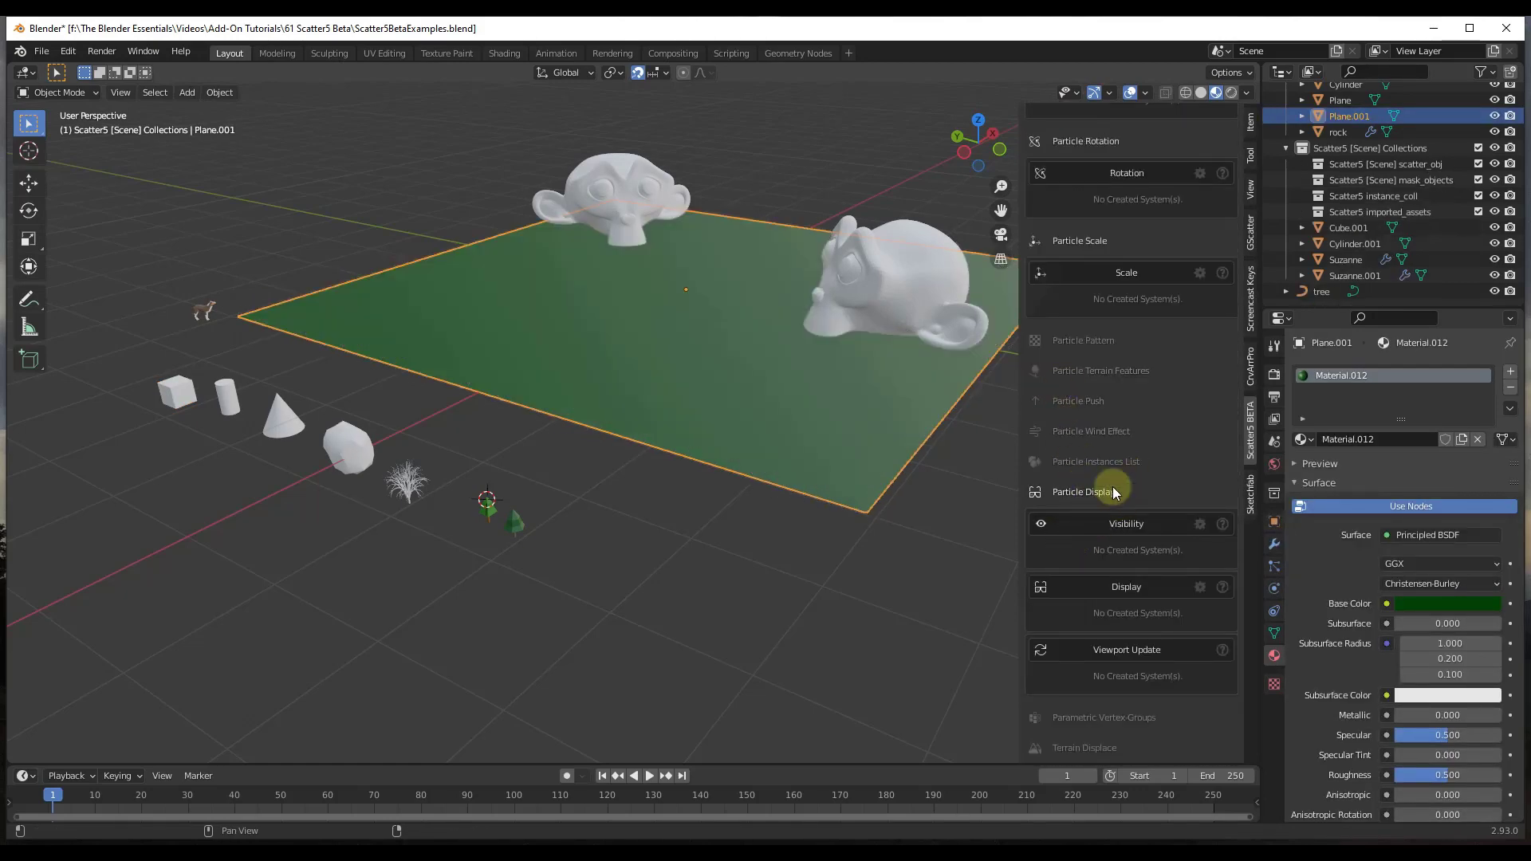
scroll(1114, 479, "down", 4)
scroll(1116, 462, "up", 10)
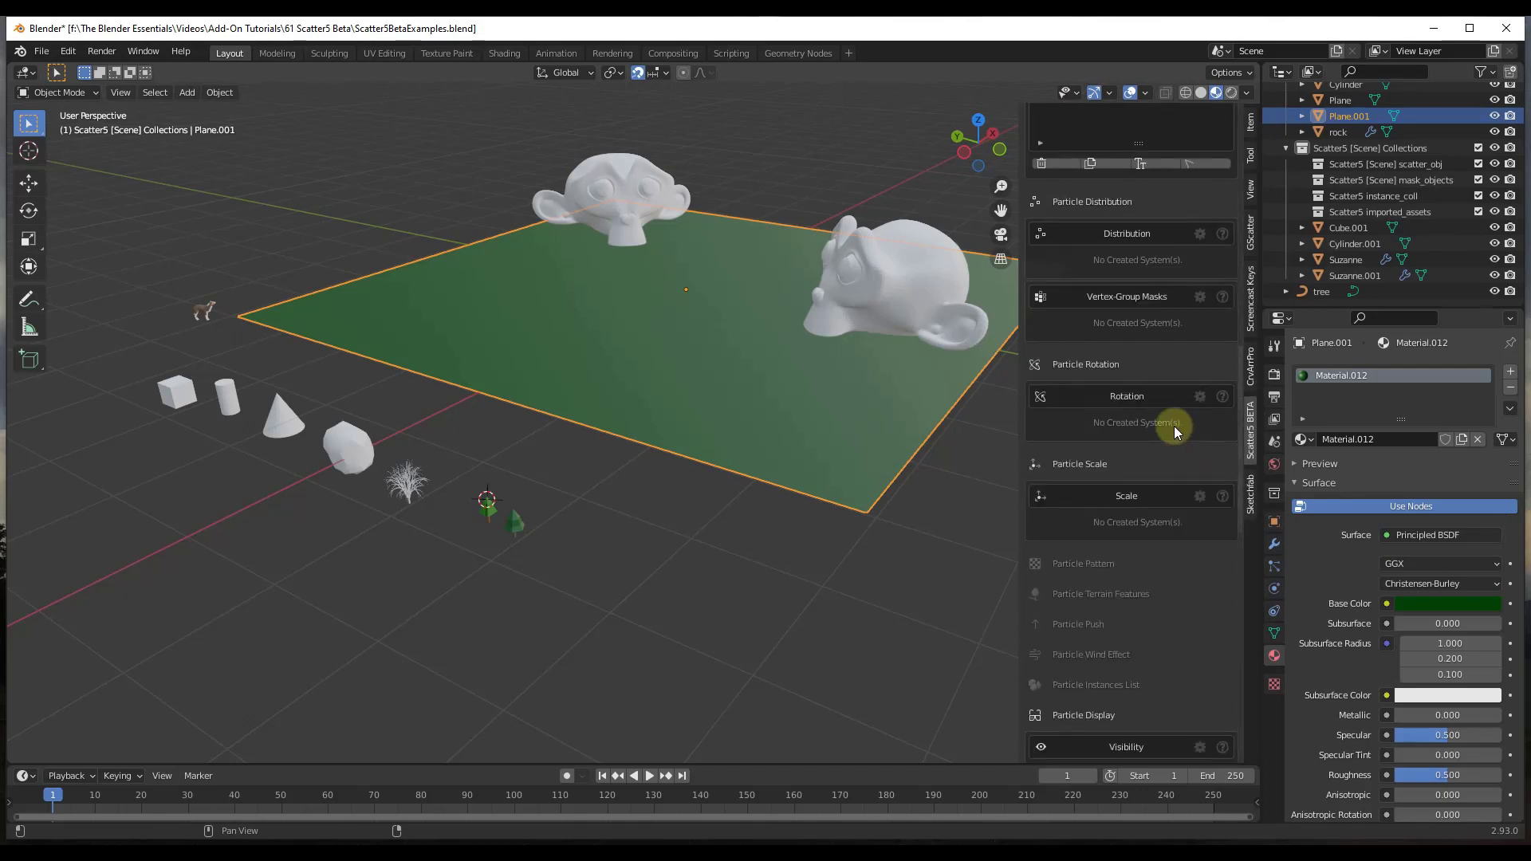
scroll(1160, 385, "up", 12)
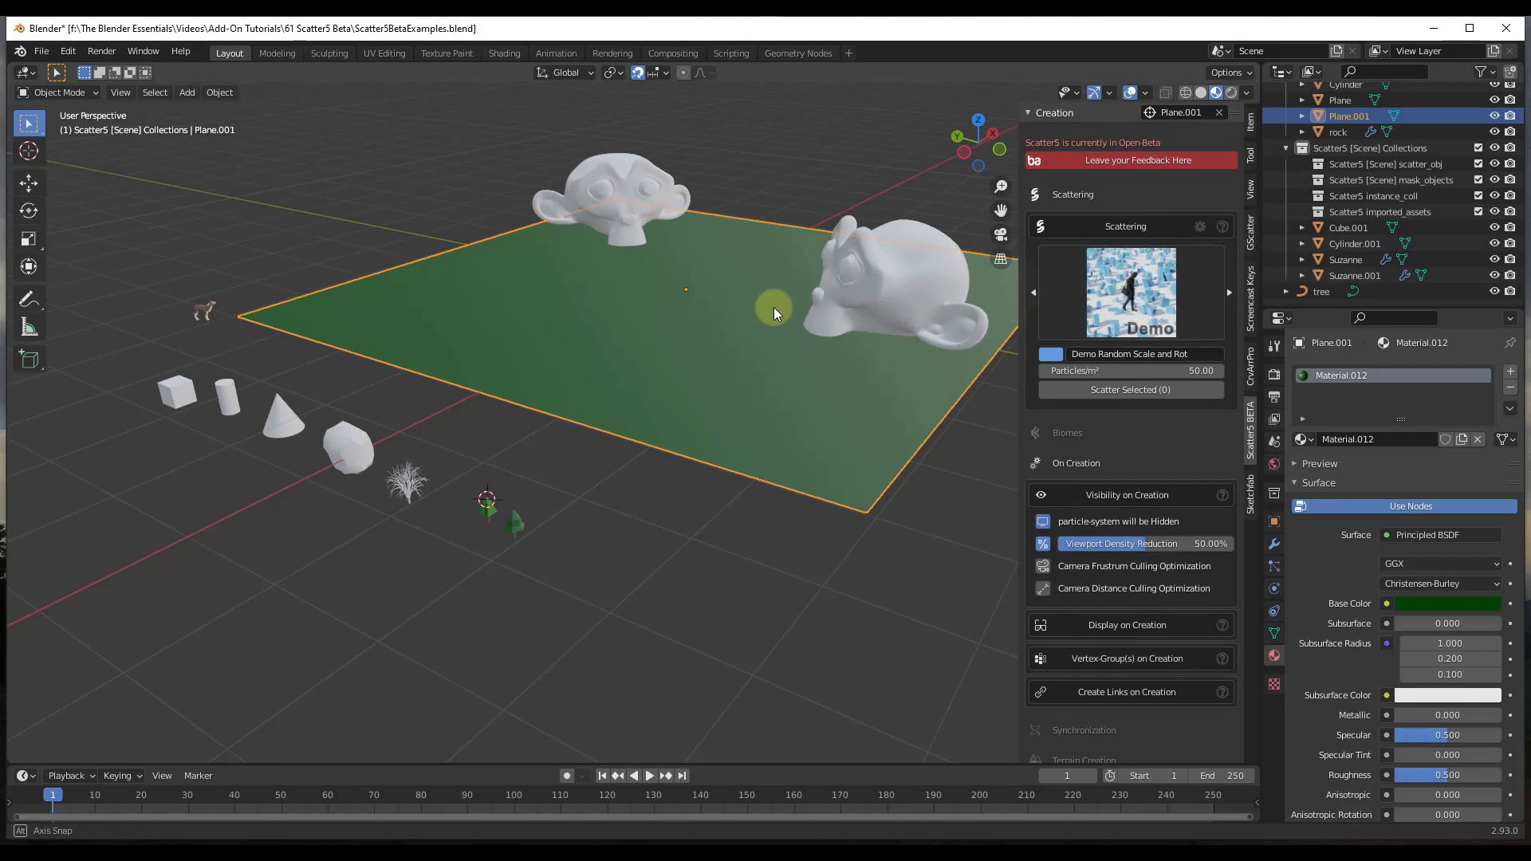
- Choose the Demo Simple Random preset for scattering
middle_click_drag(773, 308, 762, 315)
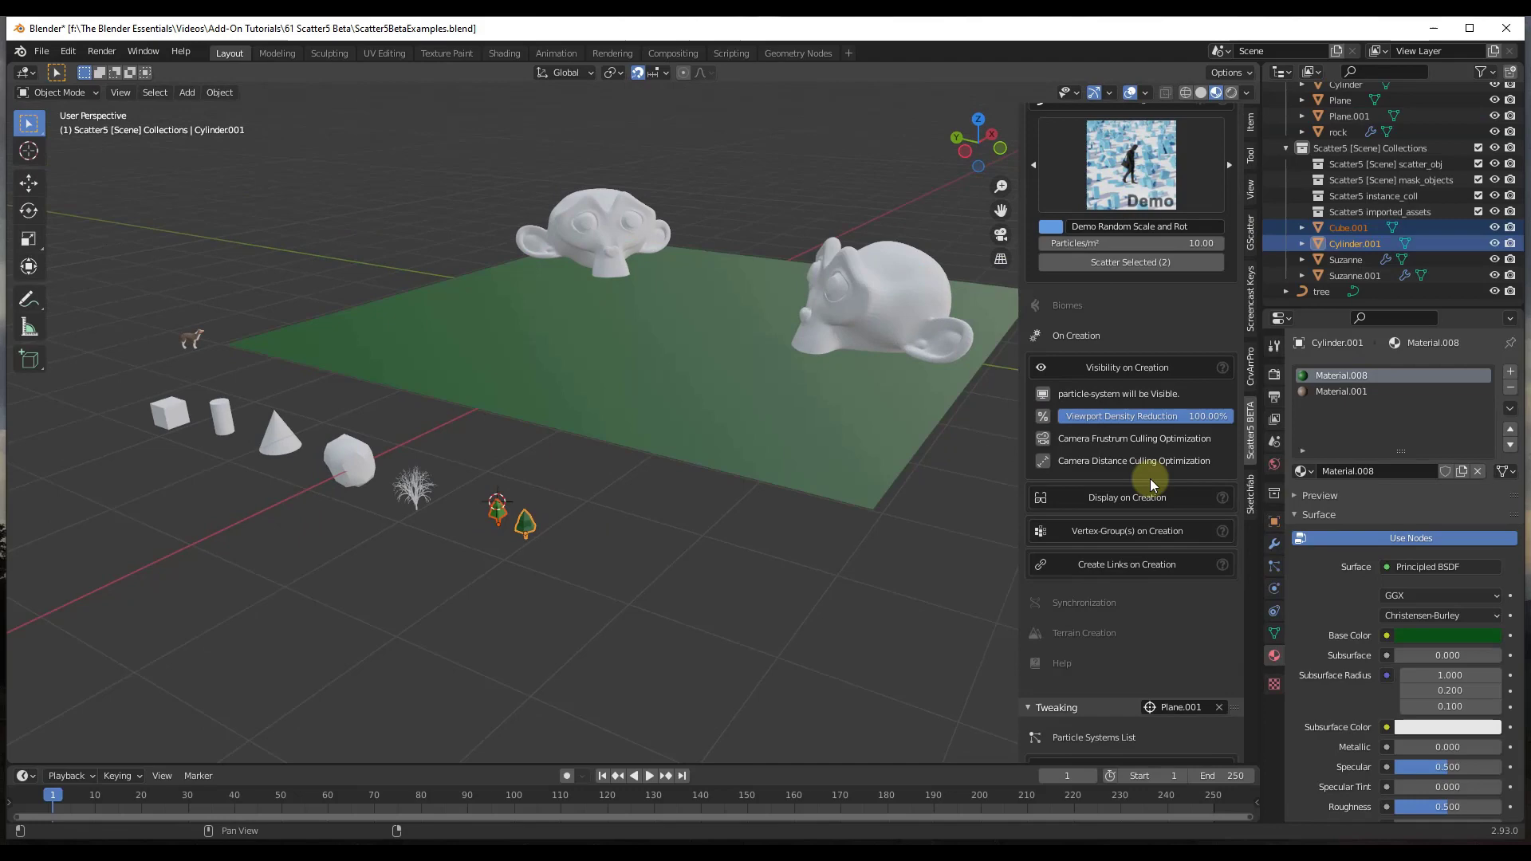
scroll(1150, 478, "up", 2)
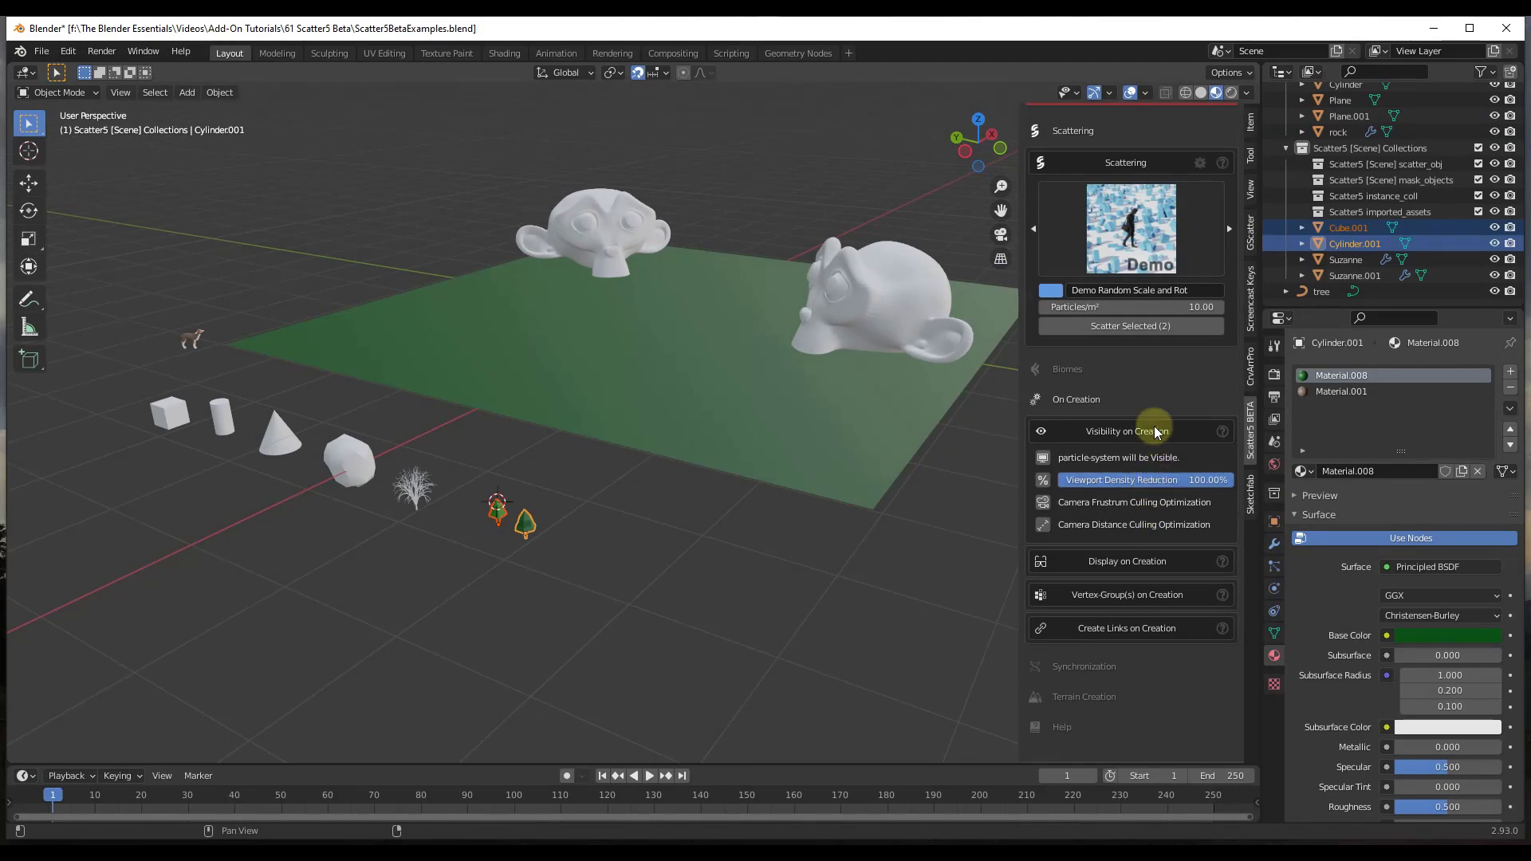
left_click(1117, 241)
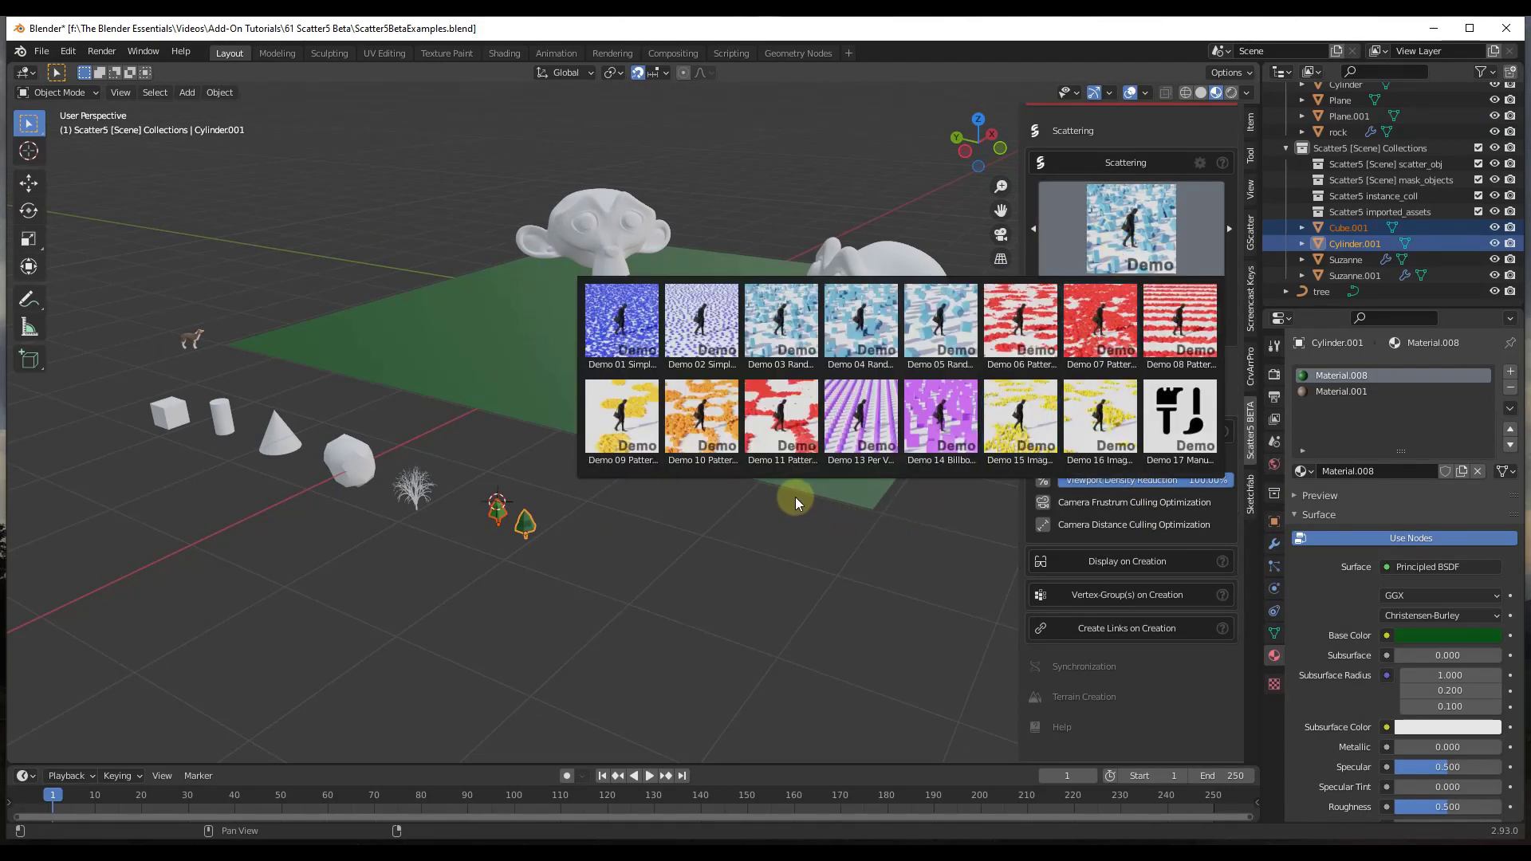
left_click(622, 319)
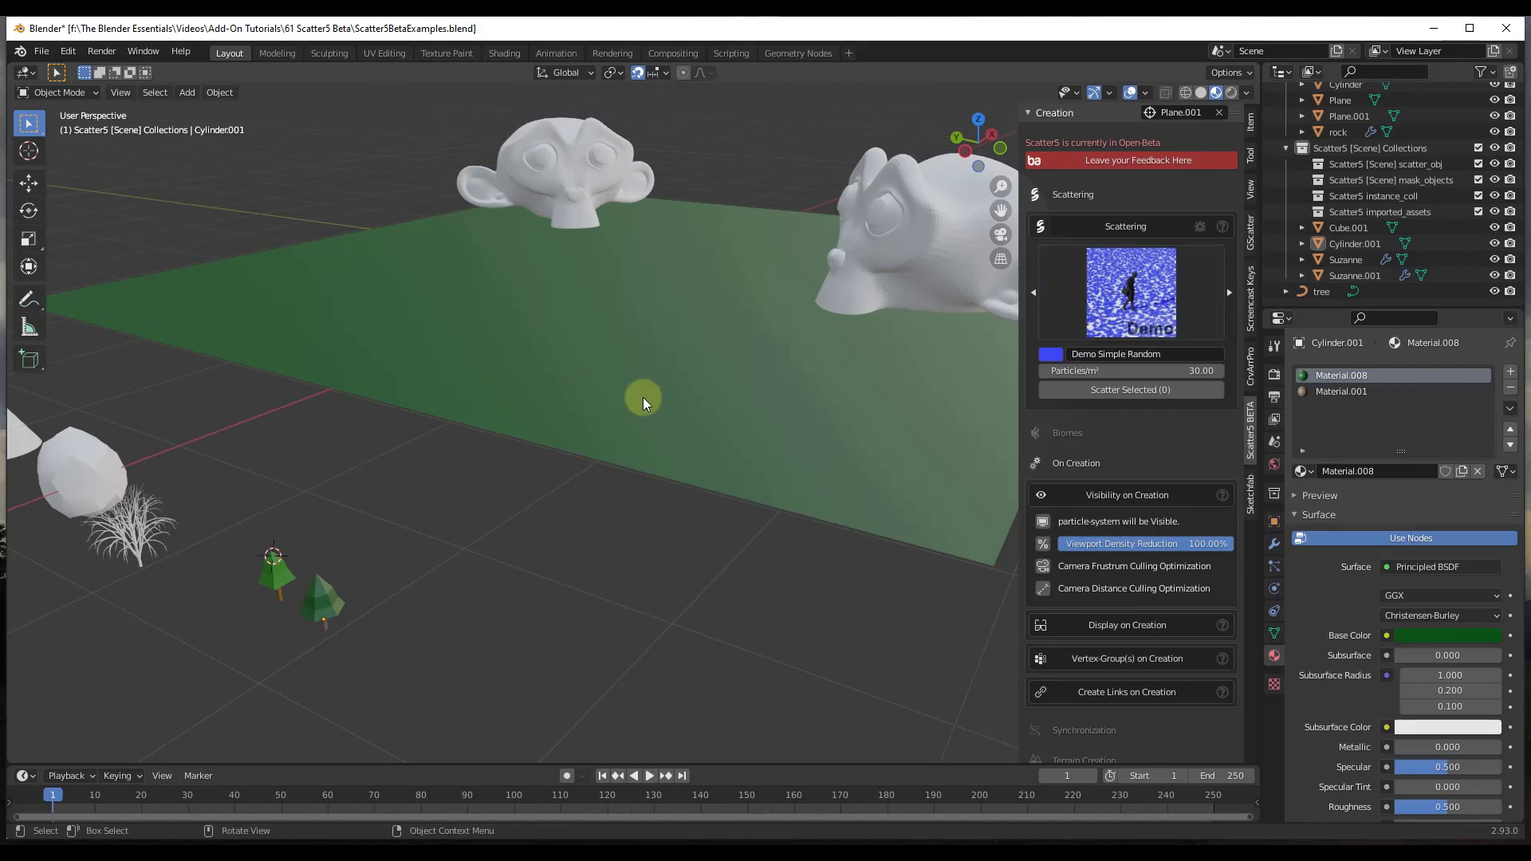
left_click(1120, 297)
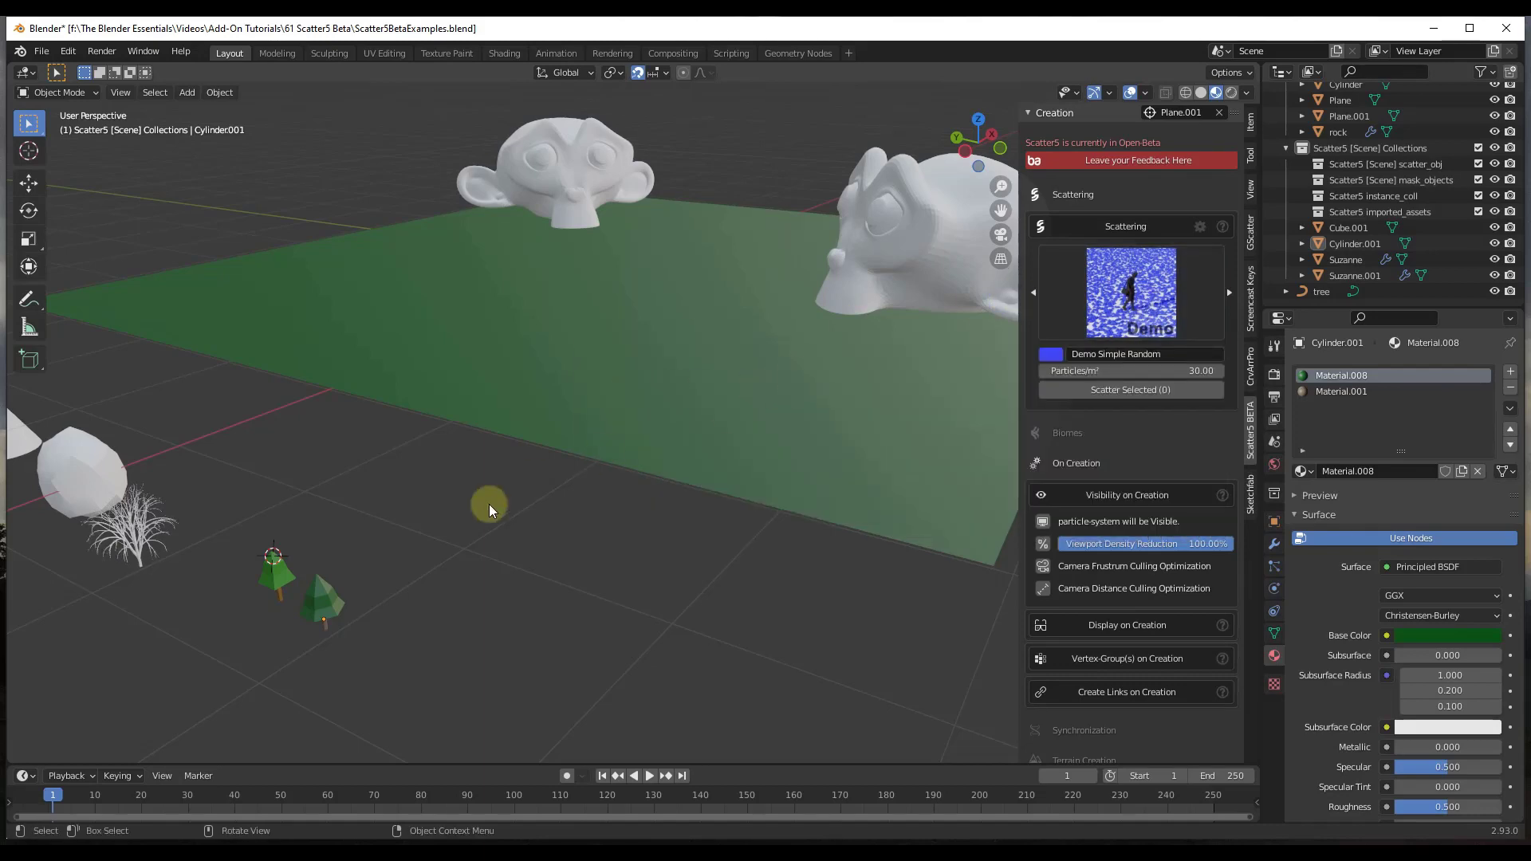
- Scatter the two low-poly trees together over the emitter plane at 30 particles/m²
left_click(293, 582)
left_click(319, 602, "shift")
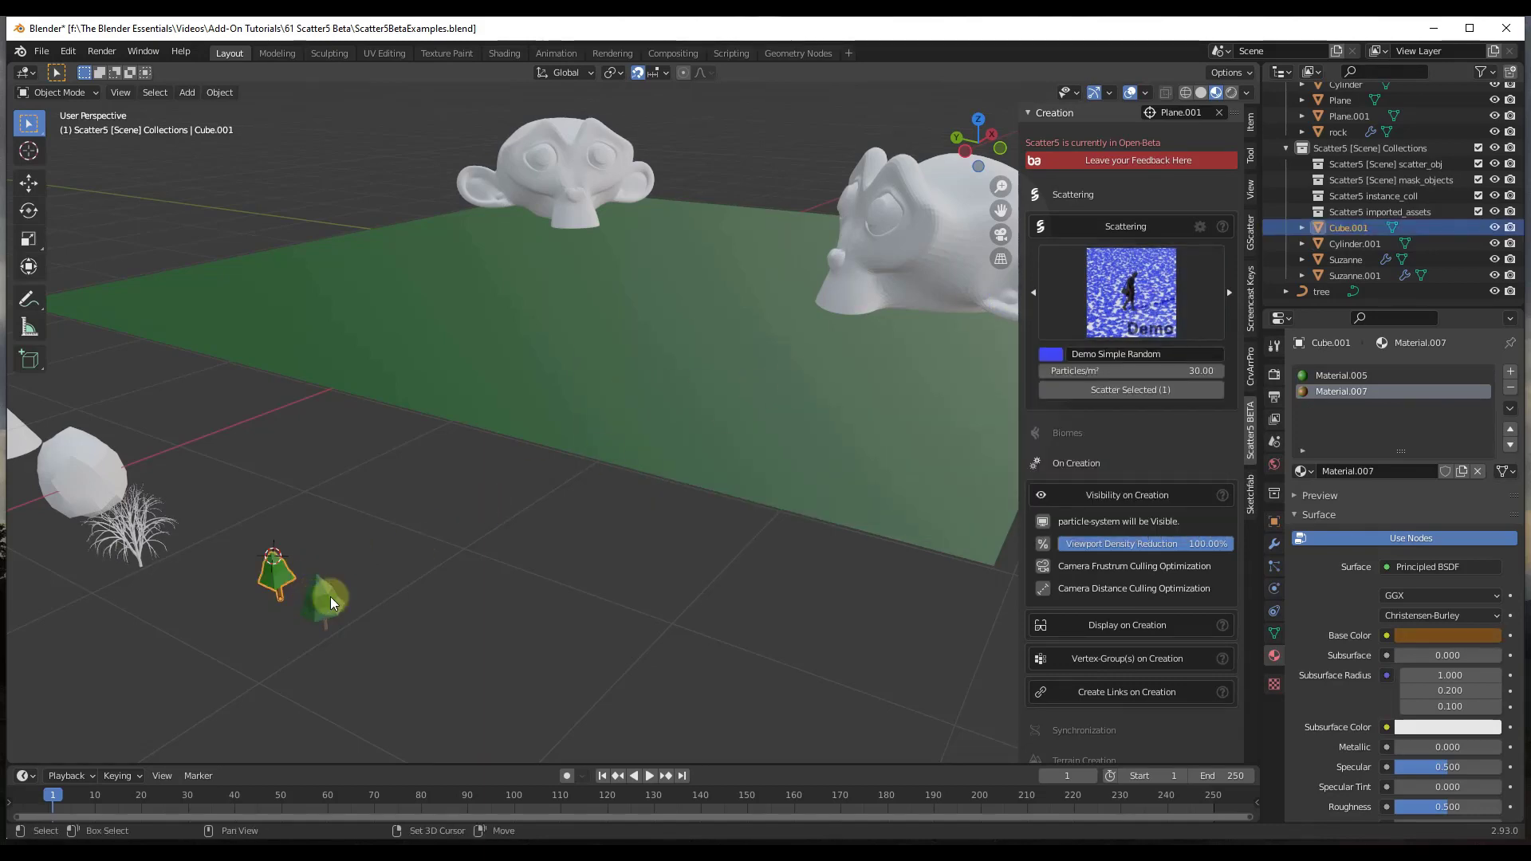
left_click(1105, 396)
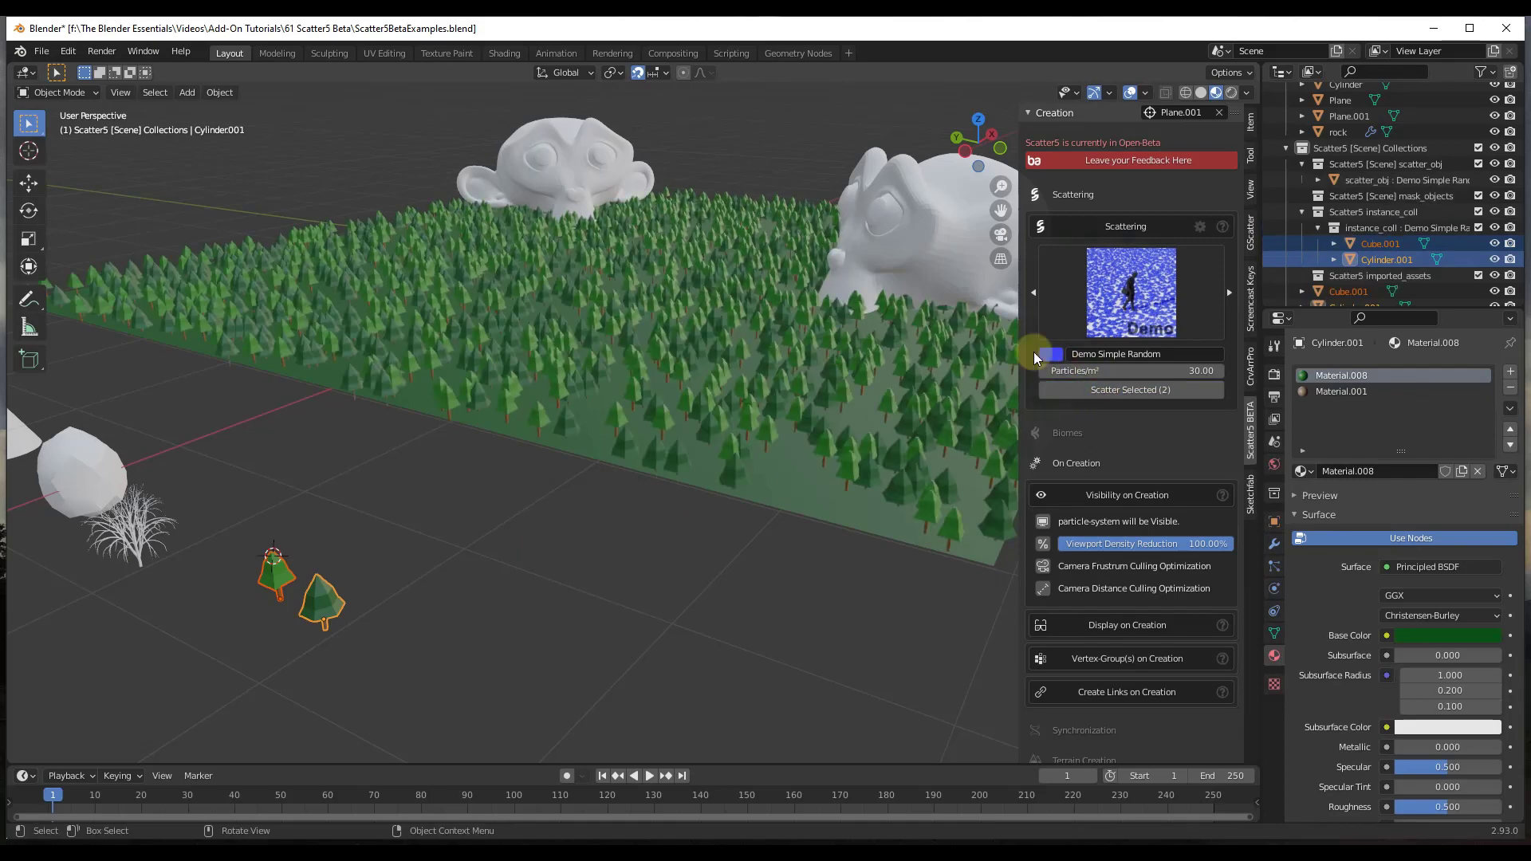
middle_click_drag(858, 354, 720, 435)
- Put the emitter plane in Weight Paint mode and add a Vgroup Paint parametric vertex group
left_click(629, 395)
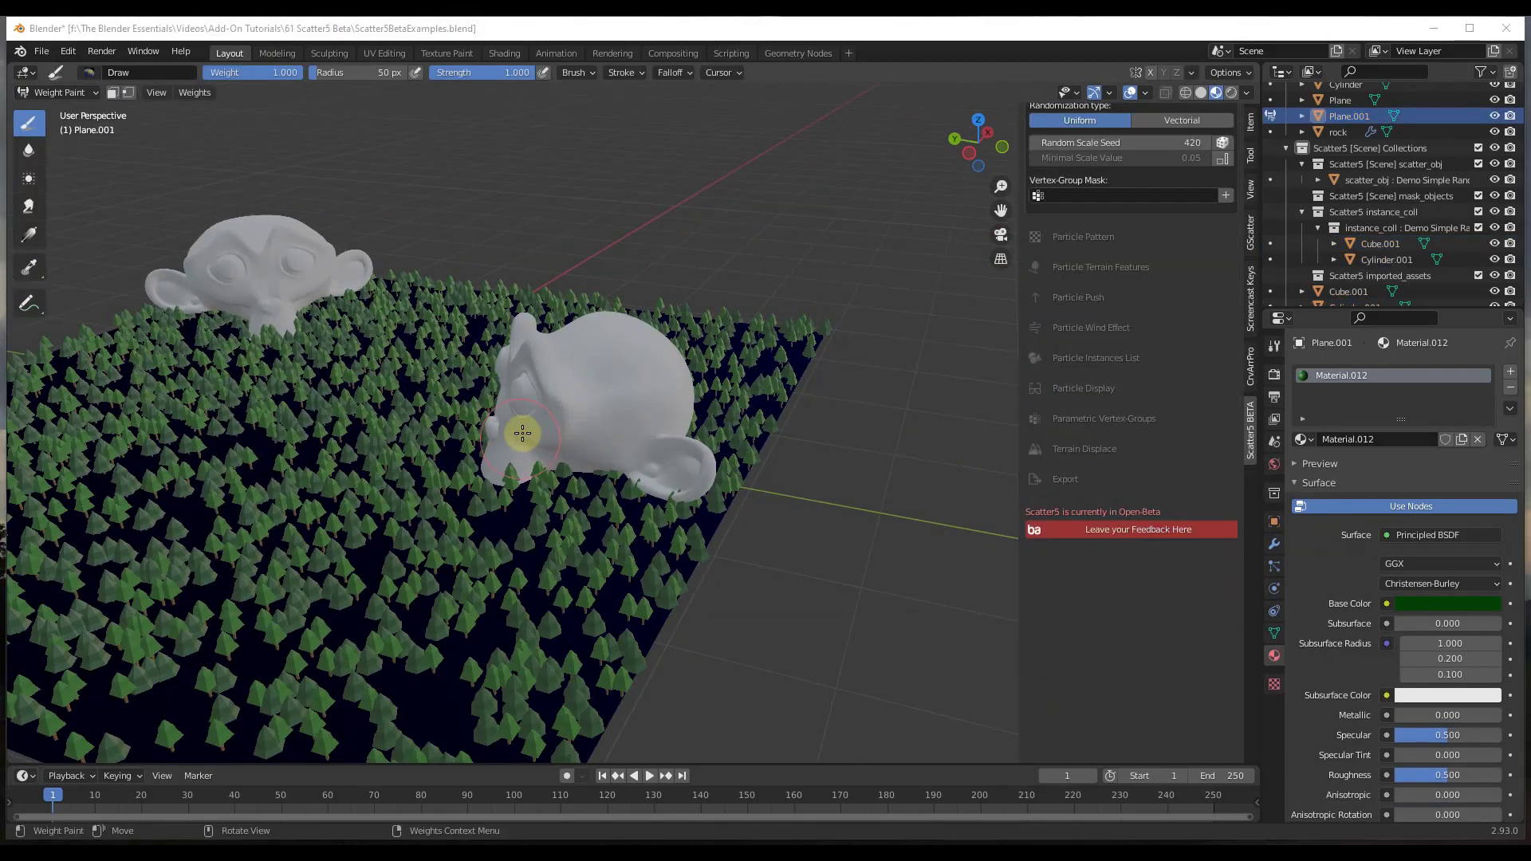
middle_click_drag(522, 433, 623, 403)
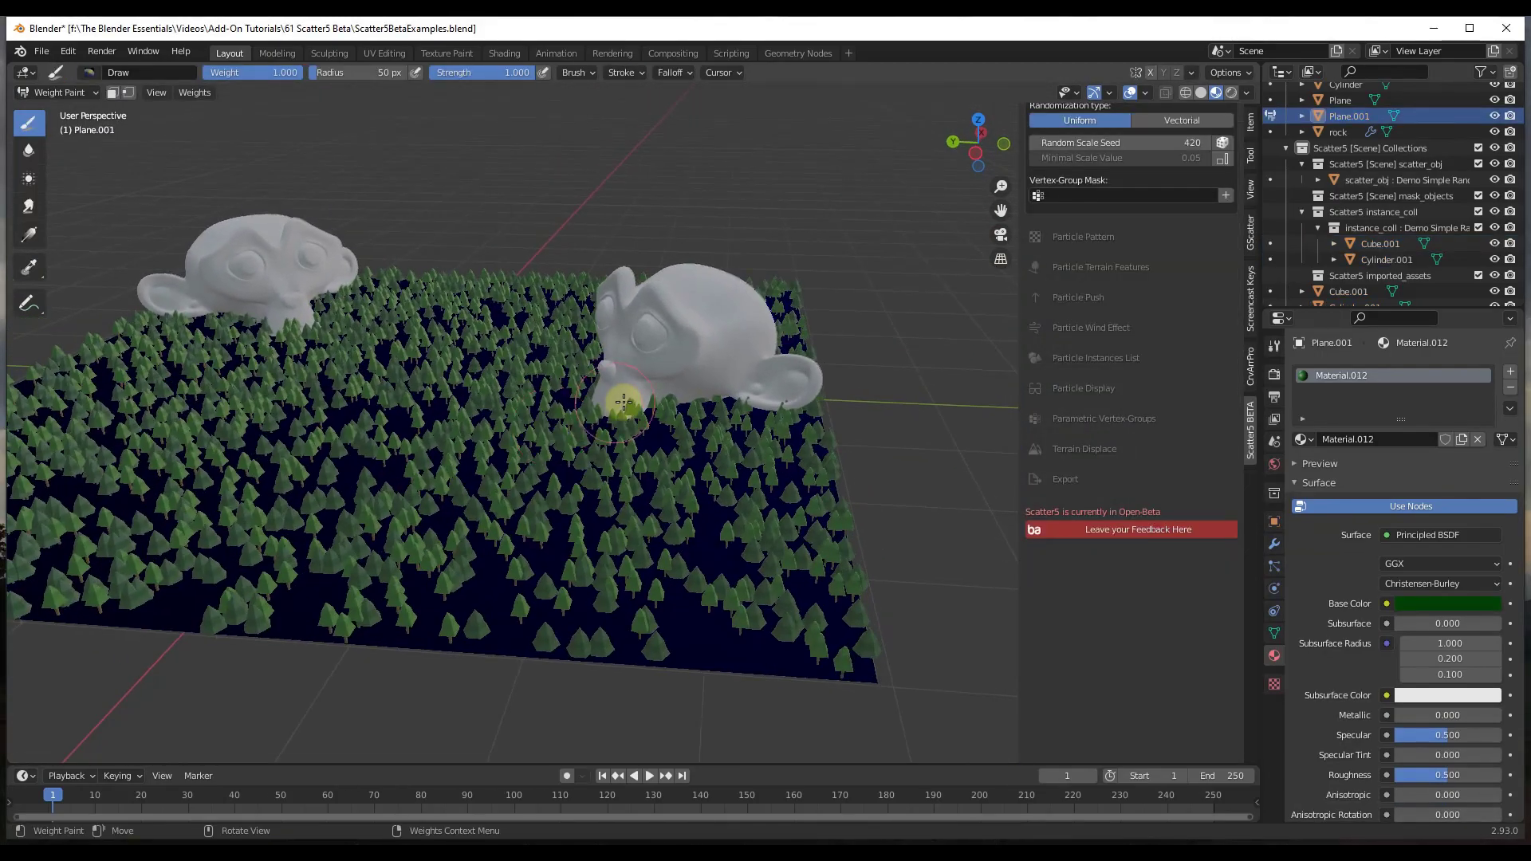
left_click_drag(623, 403, 715, 396)
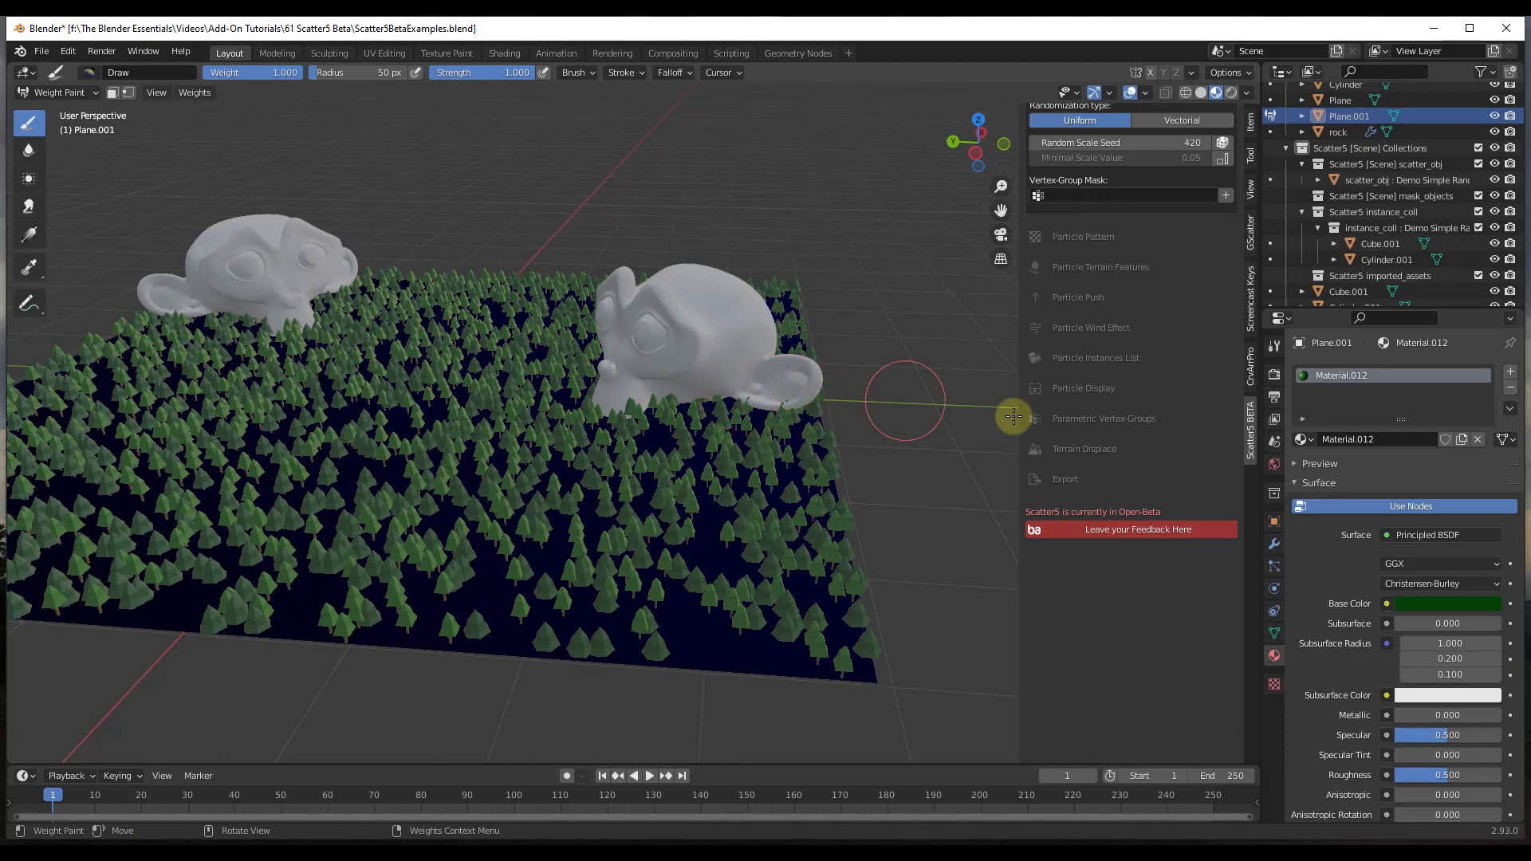
left_click(1072, 418)
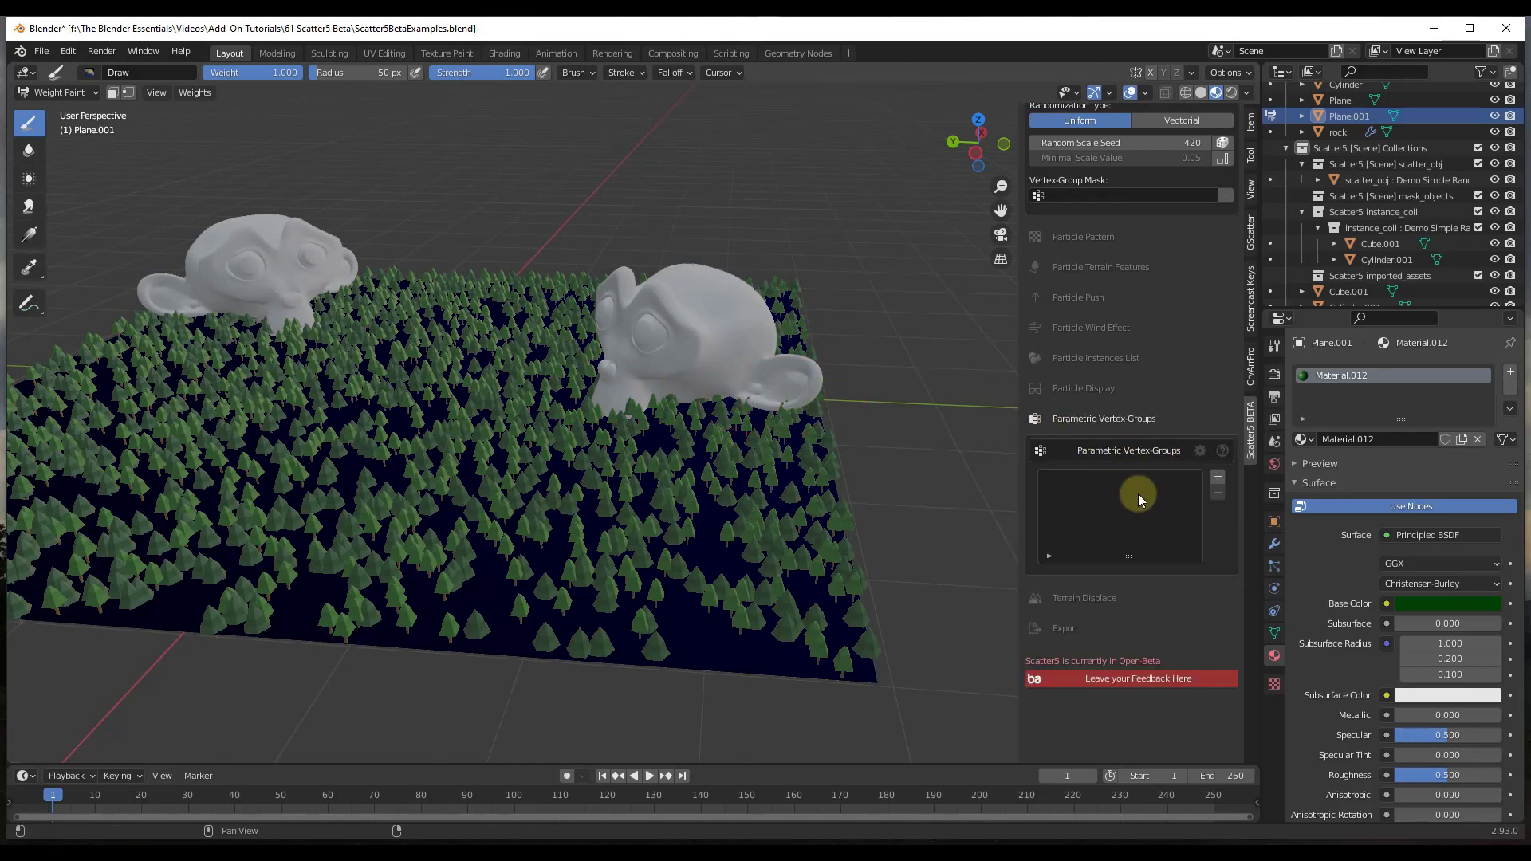
left_click(1217, 476)
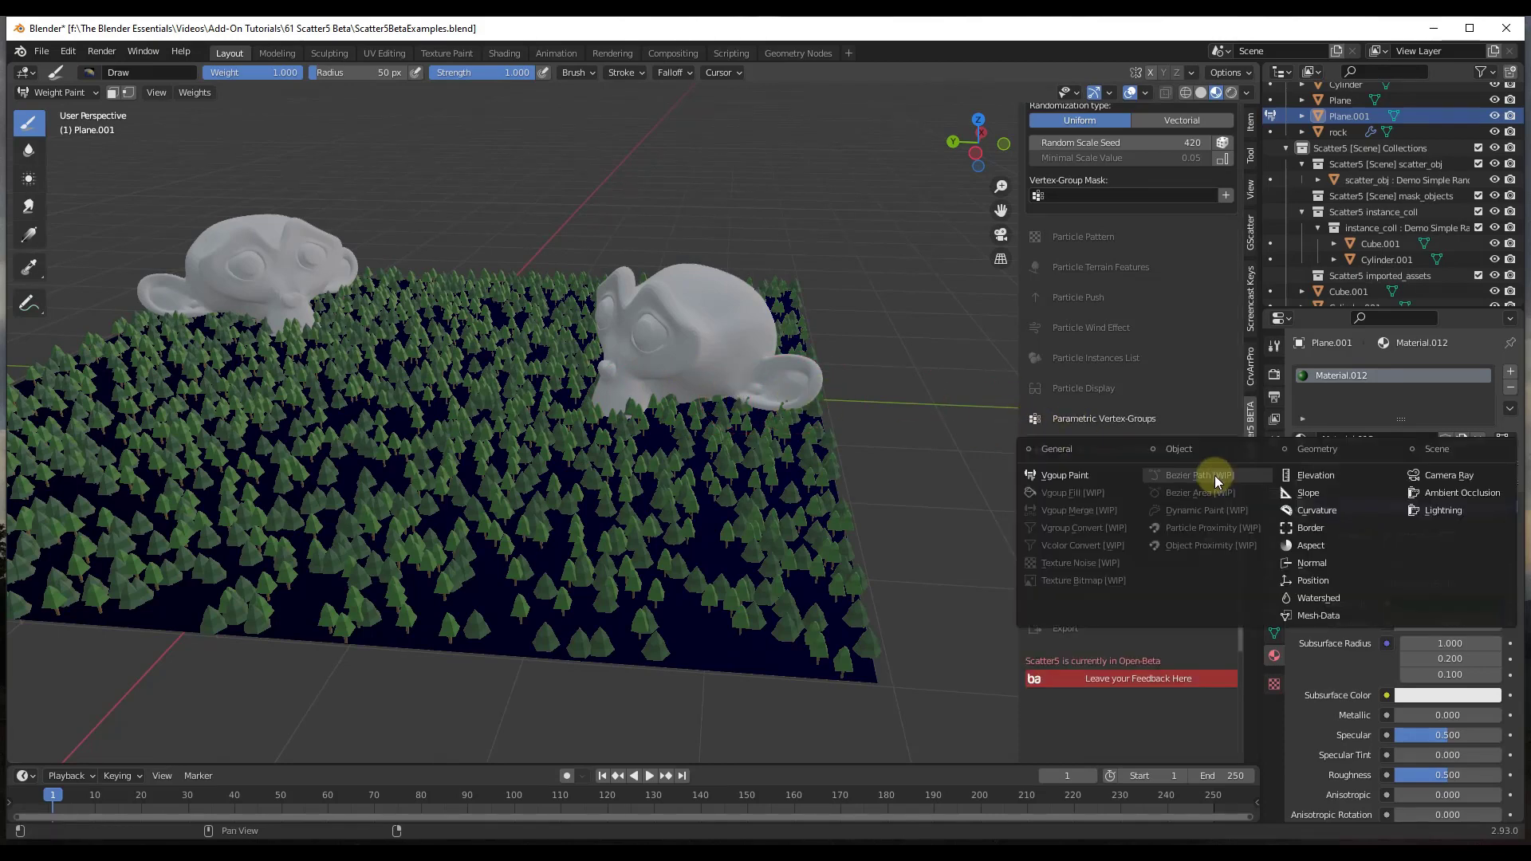
left_click(1067, 480)
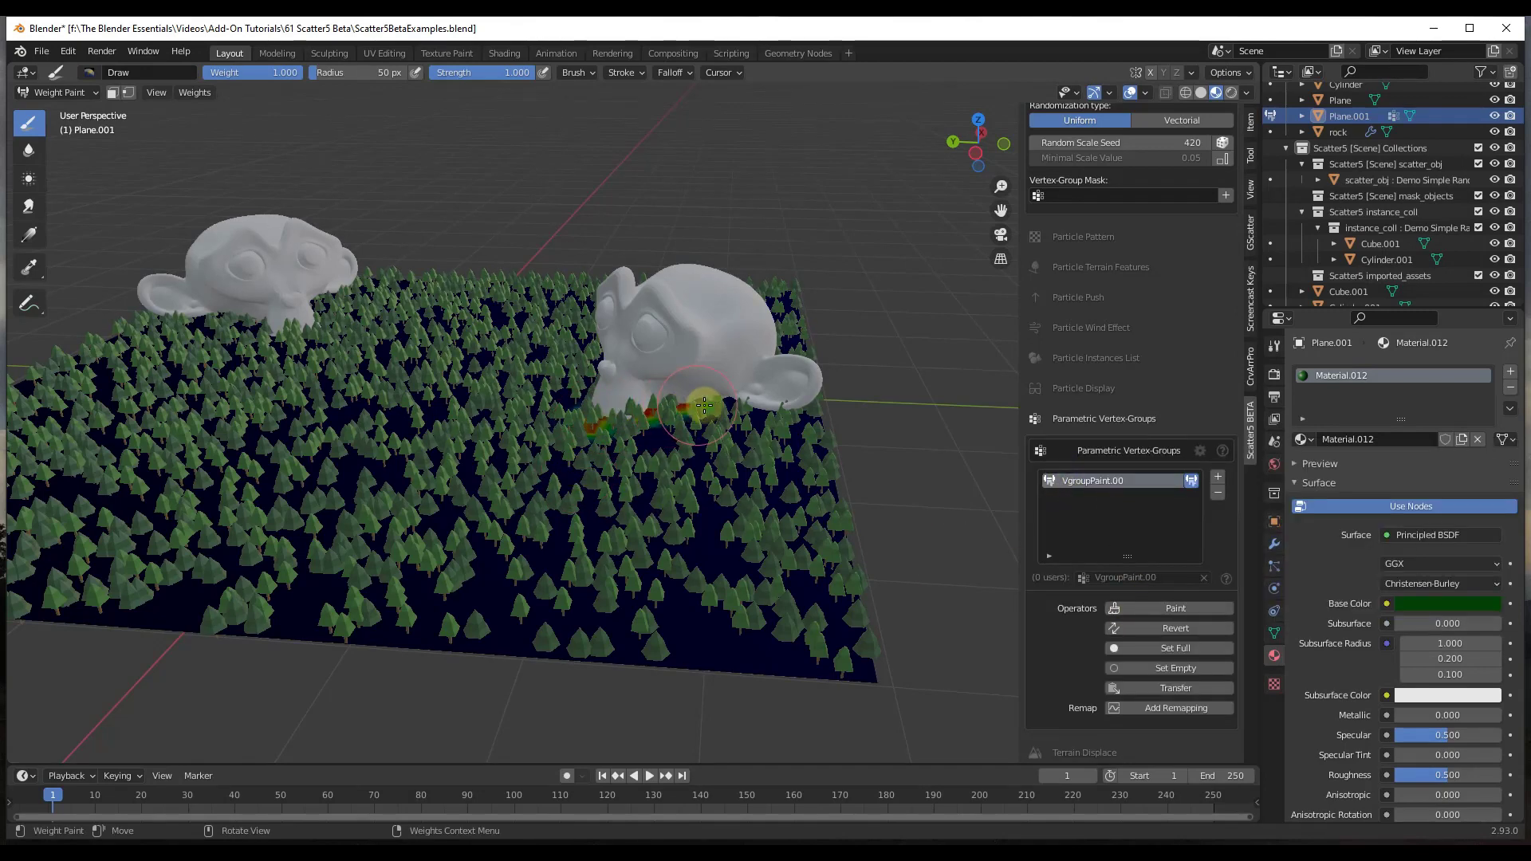
- Paint weight 1.000 on the emitter plane all around the base of the nearer monkey head, working from the top view
left_click_drag(704, 404, 780, 405)
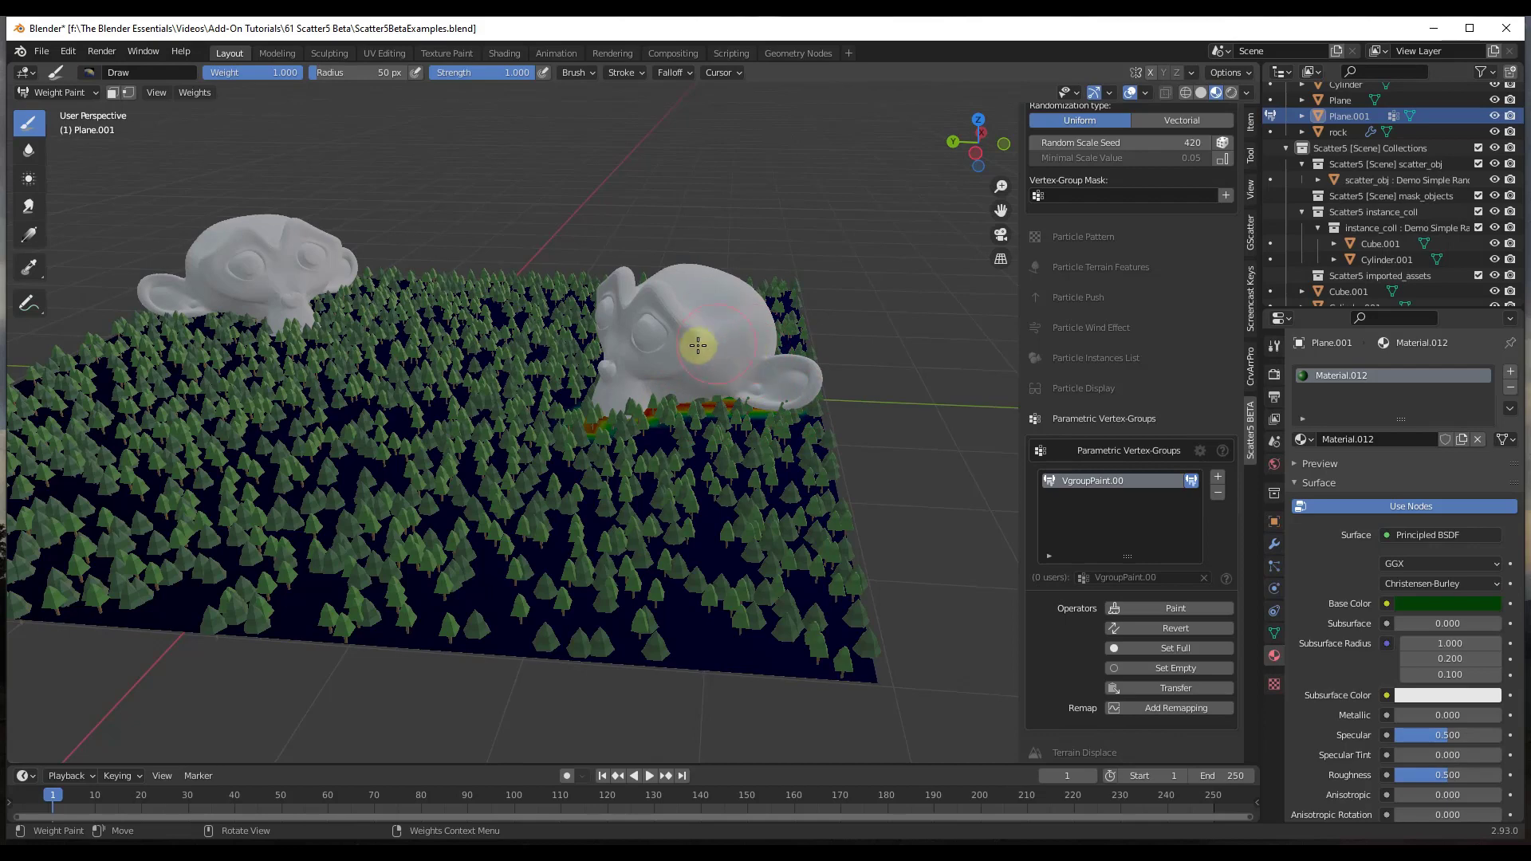
left_click(975, 120)
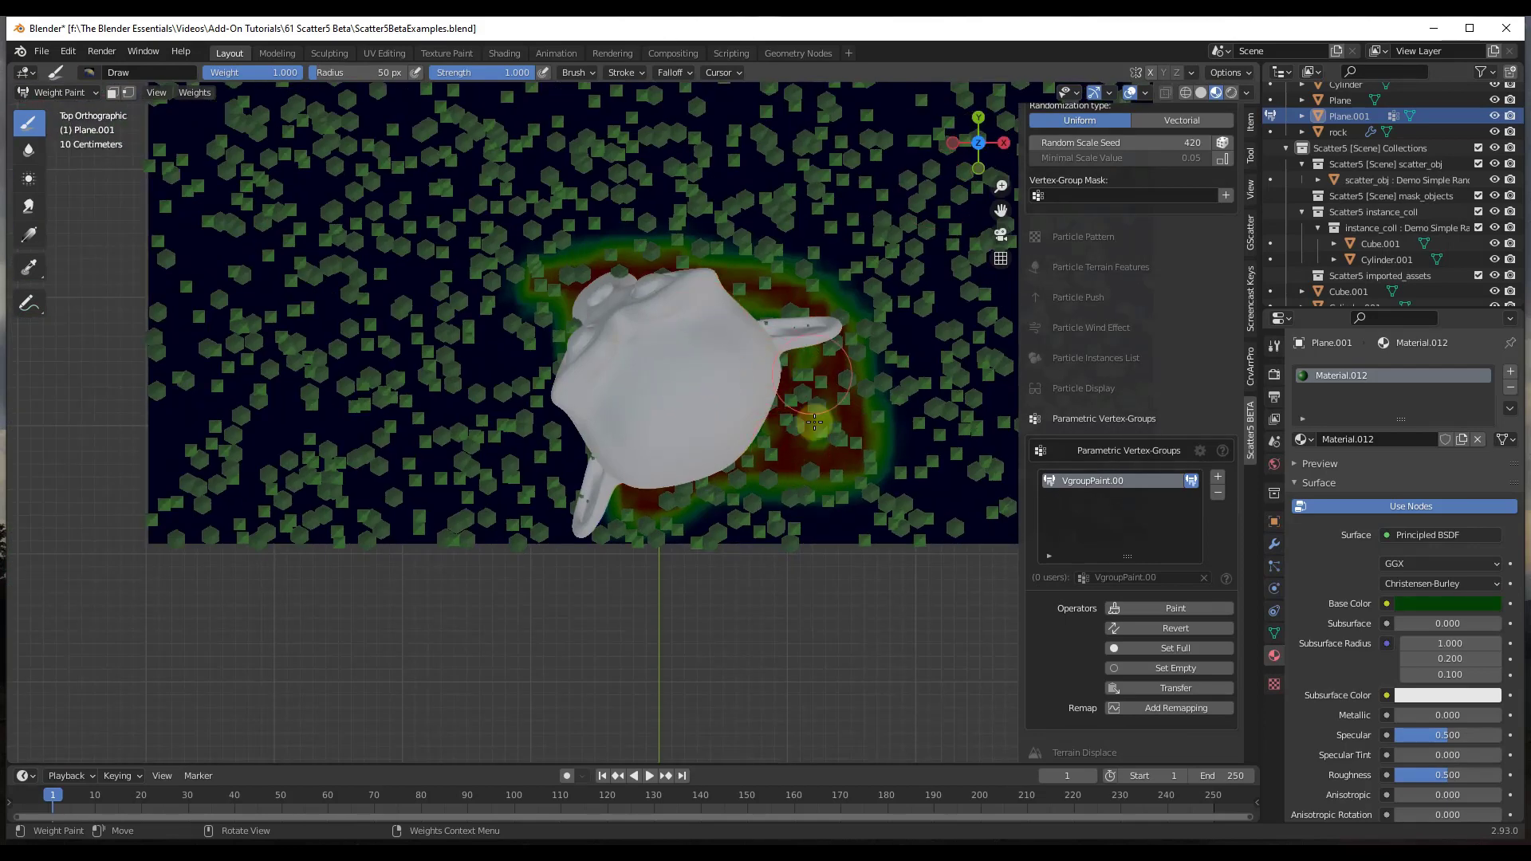
mouse_move(652, 401)
left_mouse_down()
mouse_move(586, 488)
mouse_move(555, 480)
mouse_move(603, 496)
mouse_move(579, 523)
mouse_move(539, 358)
mouse_move(531, 420)
mouse_move(537, 399)
mouse_move(559, 424)
mouse_move(536, 458)
mouse_move(514, 414)
mouse_move(547, 316)
mouse_move(518, 341)
mouse_move(555, 337)
mouse_move(545, 329)
mouse_move(642, 283)
left_mouse_up()
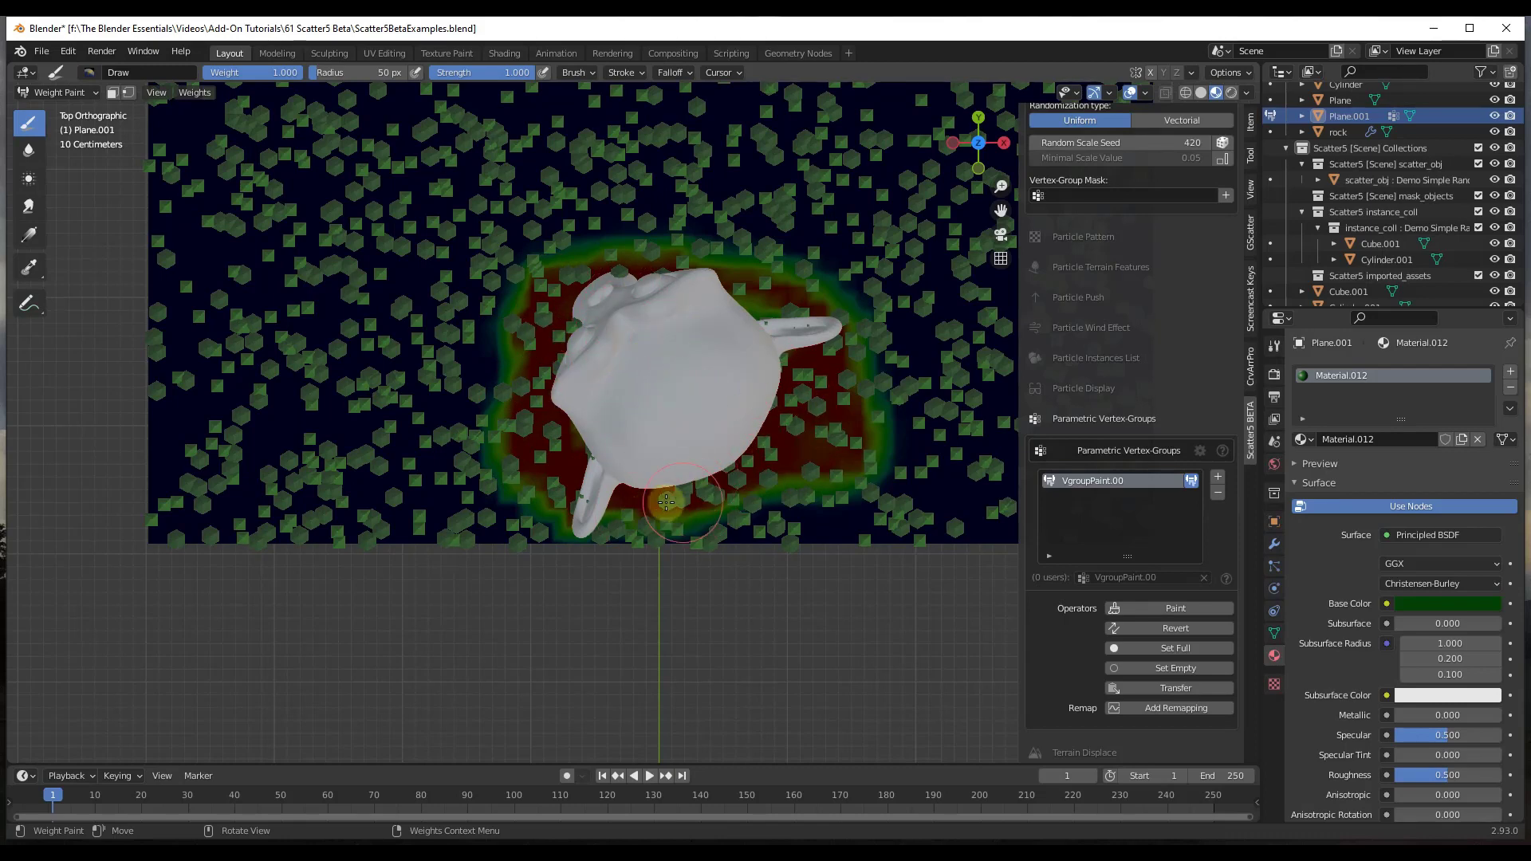
- Paint weight 1.000 on the emitter plane all around the base of the farther monkey head
scroll(681, 494, "down", 7)
scroll(759, 243, "up", 5)
mouse_move(677, 228)
left_mouse_down()
mouse_move(649, 239)
mouse_move(670, 311)
mouse_move(626, 379)
mouse_move(665, 417)
mouse_move(745, 418)
mouse_move(820, 381)
mouse_move(779, 297)
mouse_move(649, 223)
mouse_move(611, 304)
mouse_move(781, 398)
left_mouse_up()
mouse_move(603, 469)
middle_mouse_down()
mouse_move(614, 478)
mouse_move(638, 446)
mouse_move(805, 514)
mouse_move(847, 490)
mouse_move(893, 527)
middle_mouse_up()
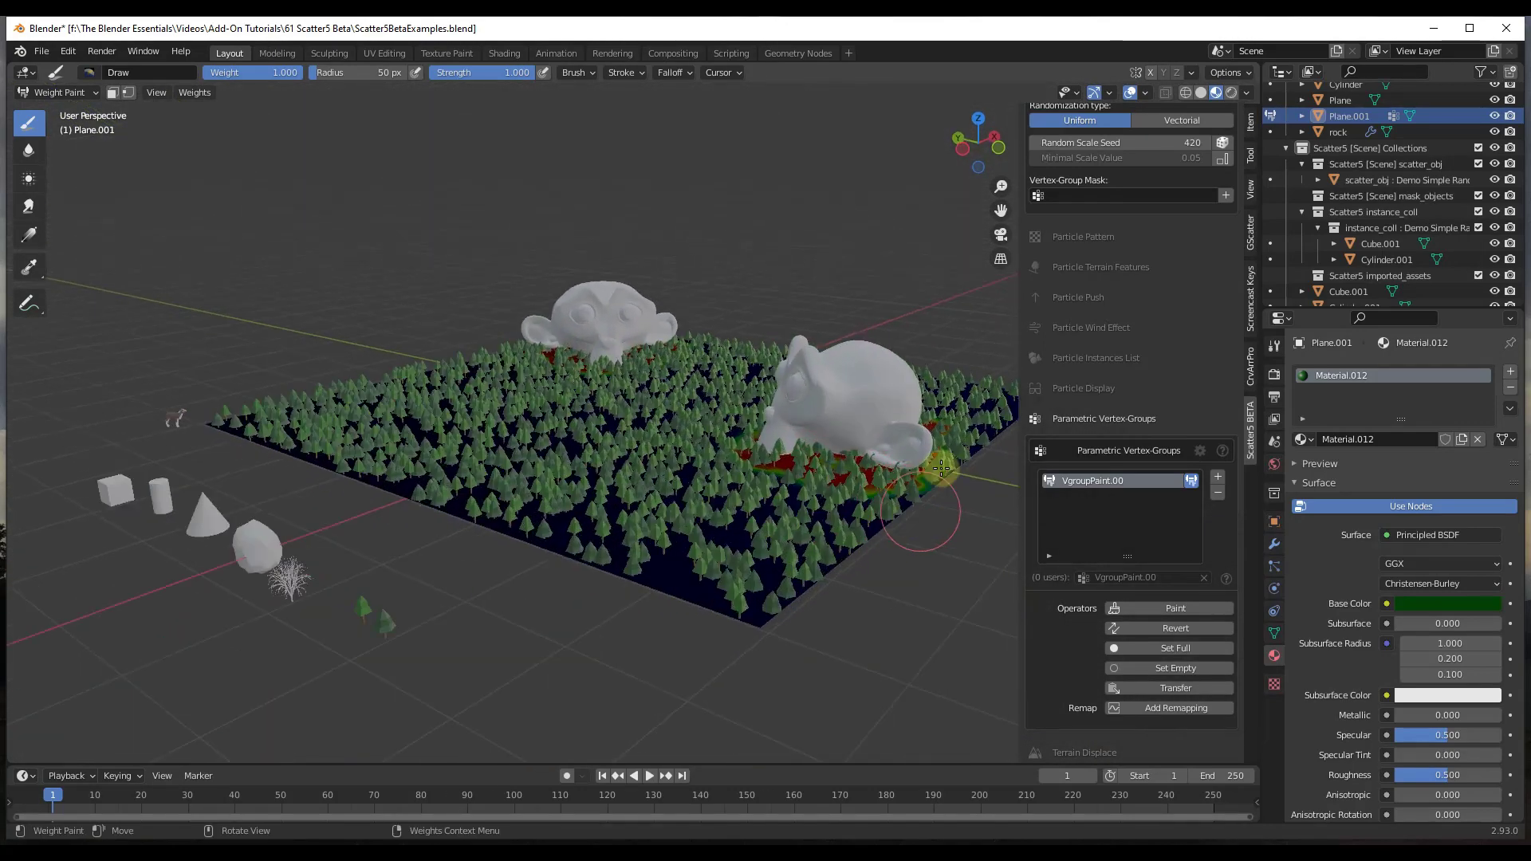
- Mask the particle scale of the tree scatter with the VgroupPaint.00 vertex group
scroll(1124, 271, "up", 5)
scroll(1136, 311, "up", 3)
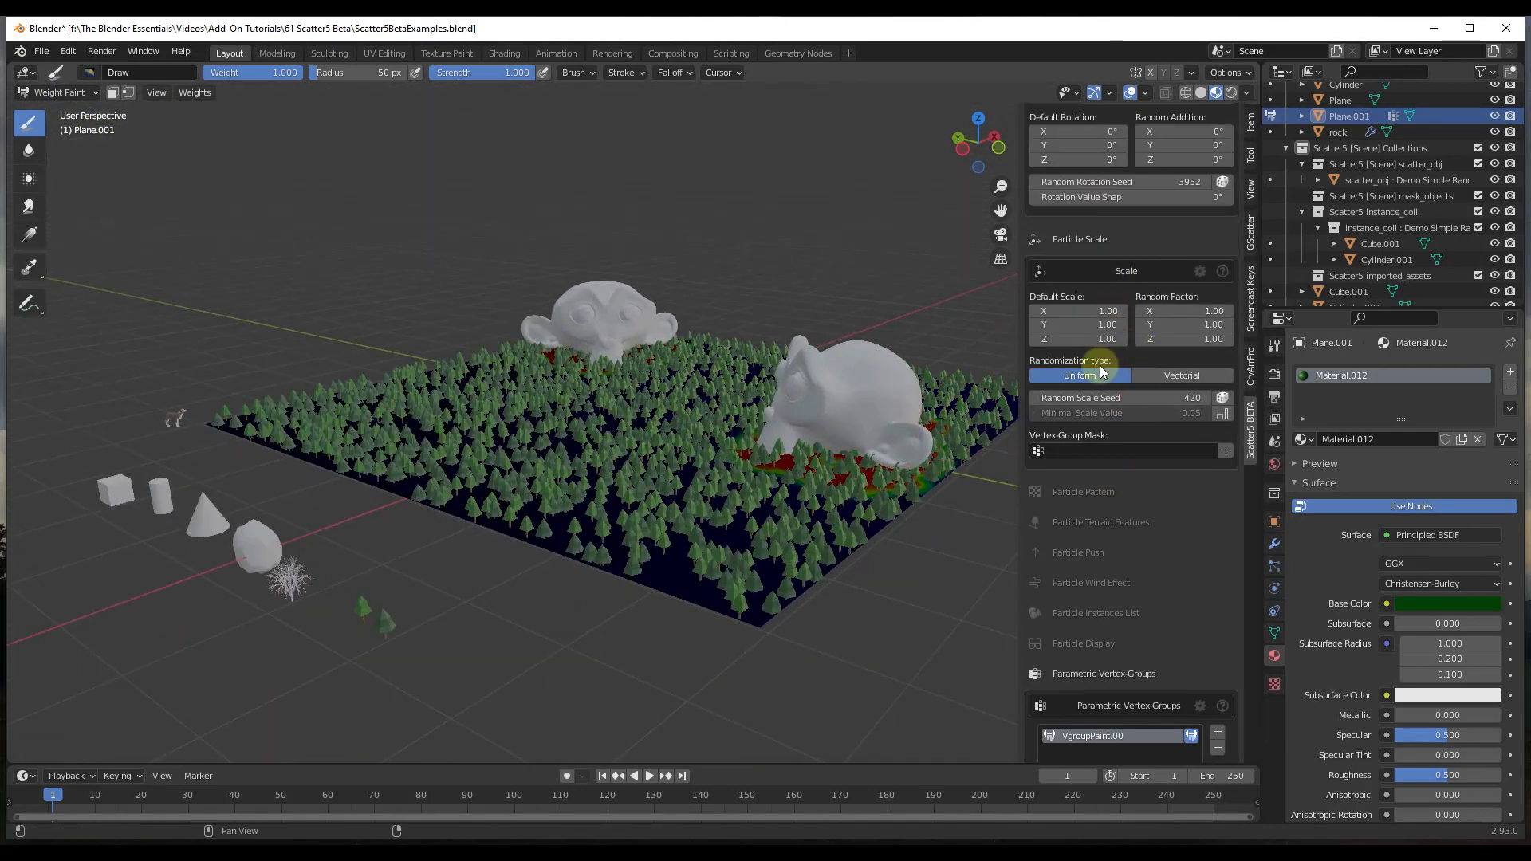
left_click(1068, 239)
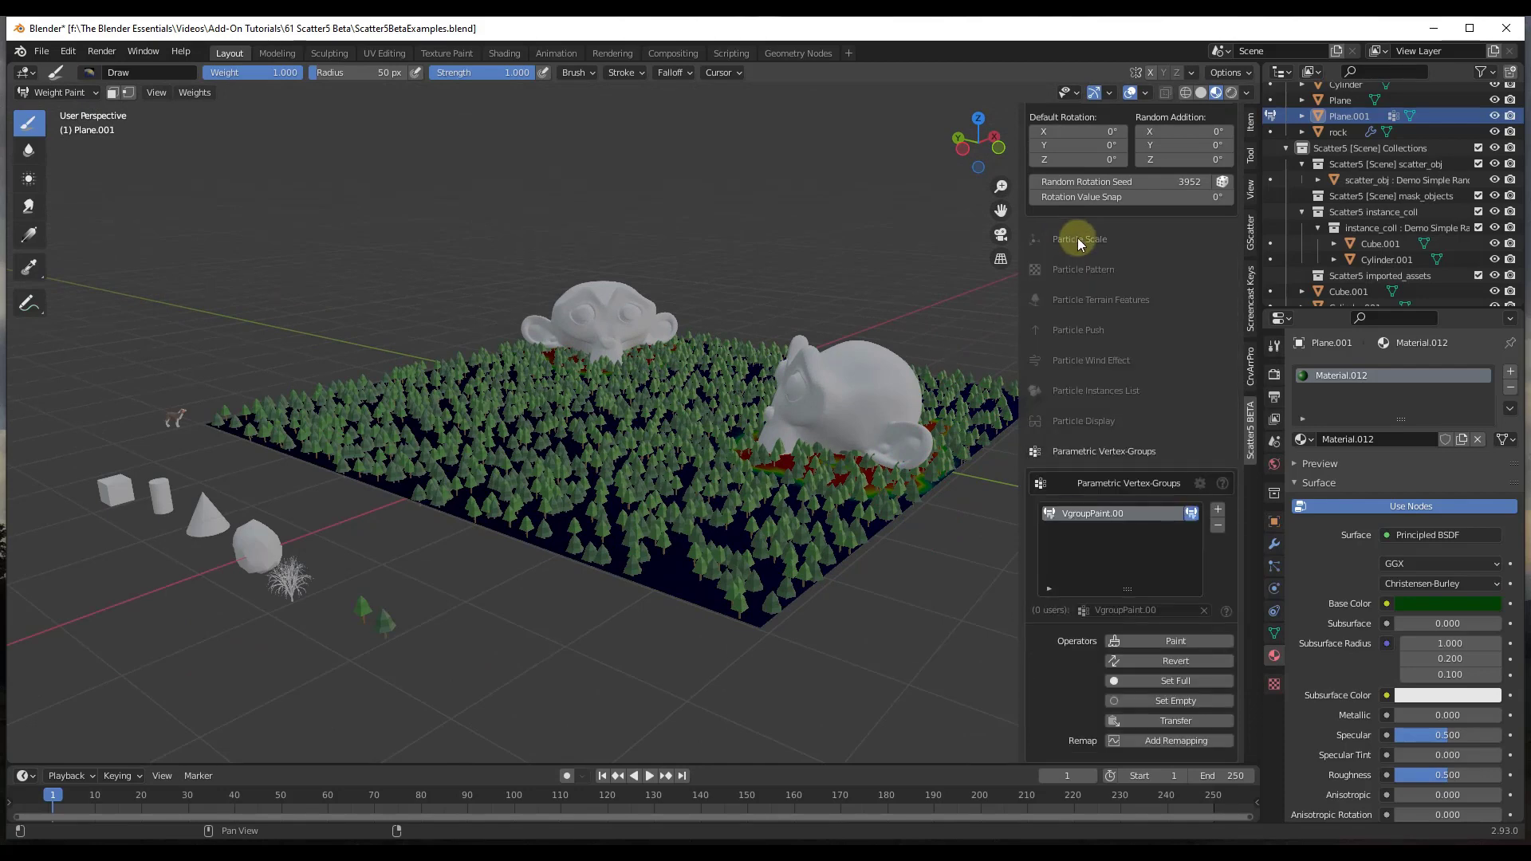
left_click(1078, 238)
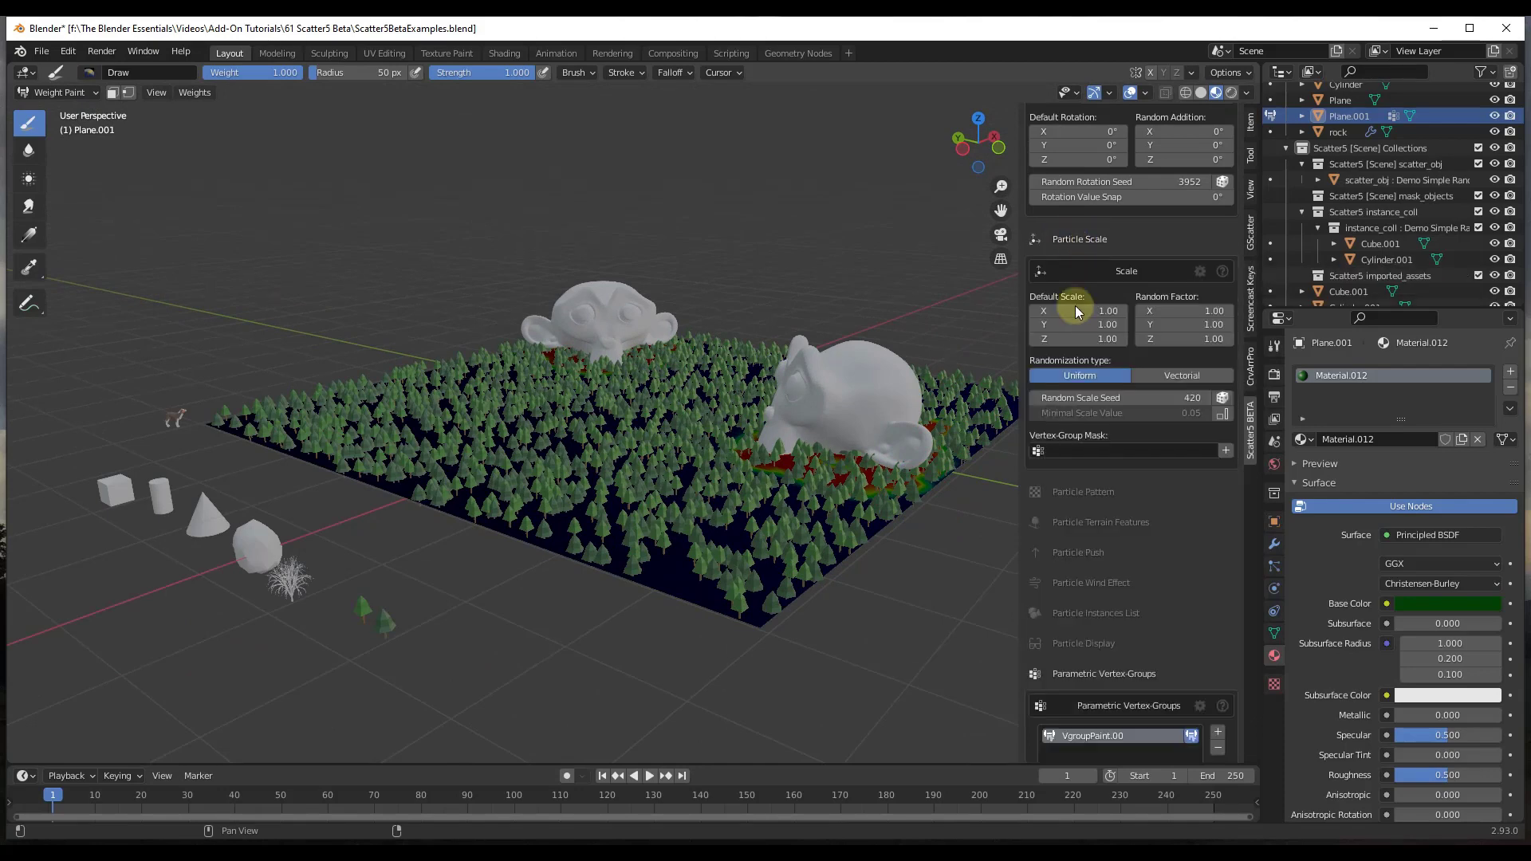
left_click(1068, 451)
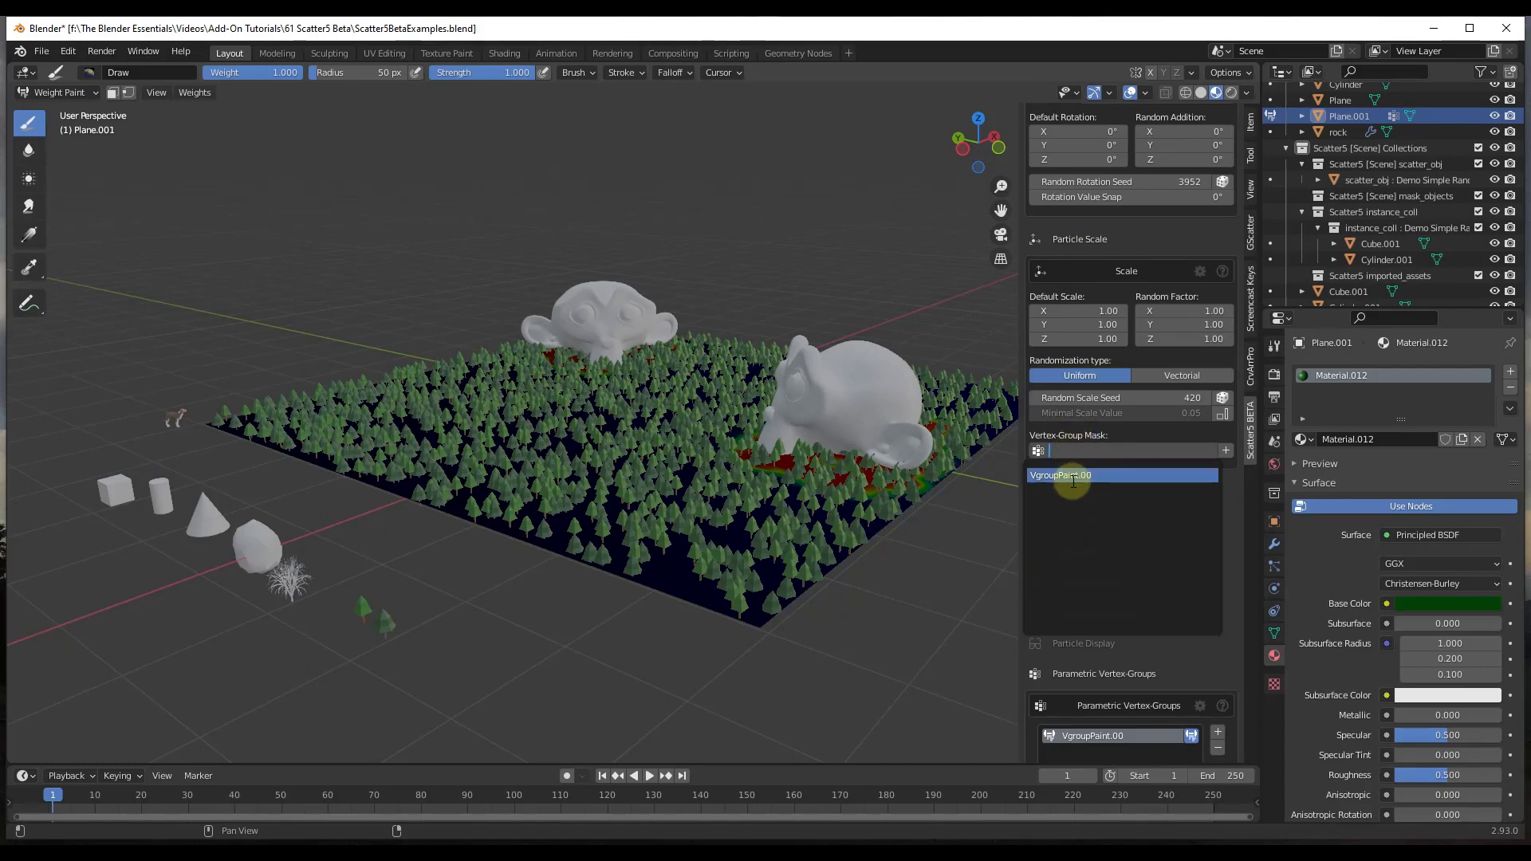
left_click(1073, 481)
- Extend the weight 1.000 paint on the plane around both monkey heads to clear more trees beside them
middle_click_drag(625, 471, 705, 396)
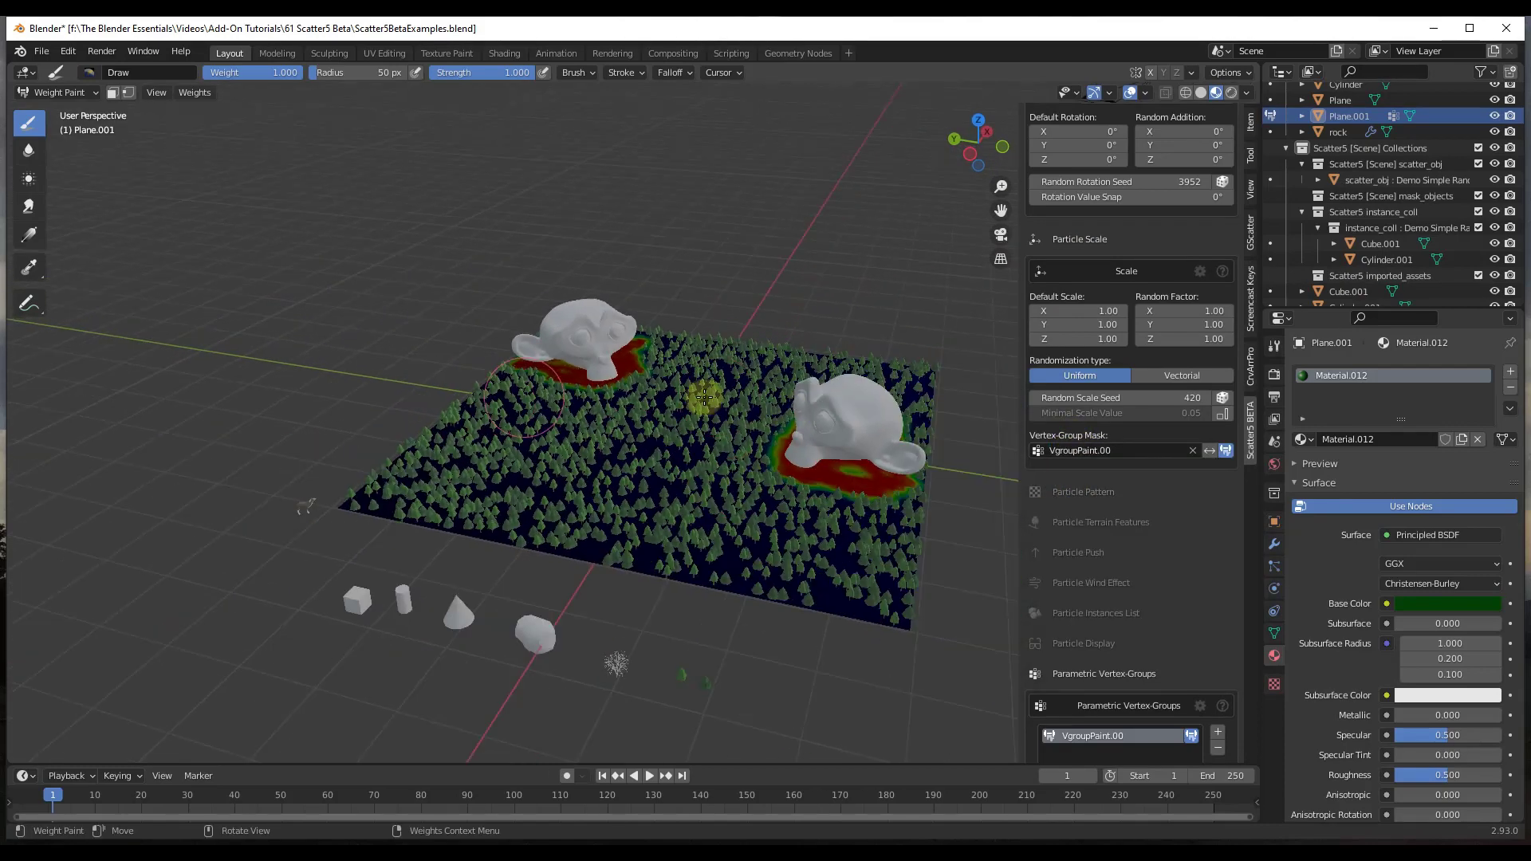
middle_click_drag(895, 438, 867, 492)
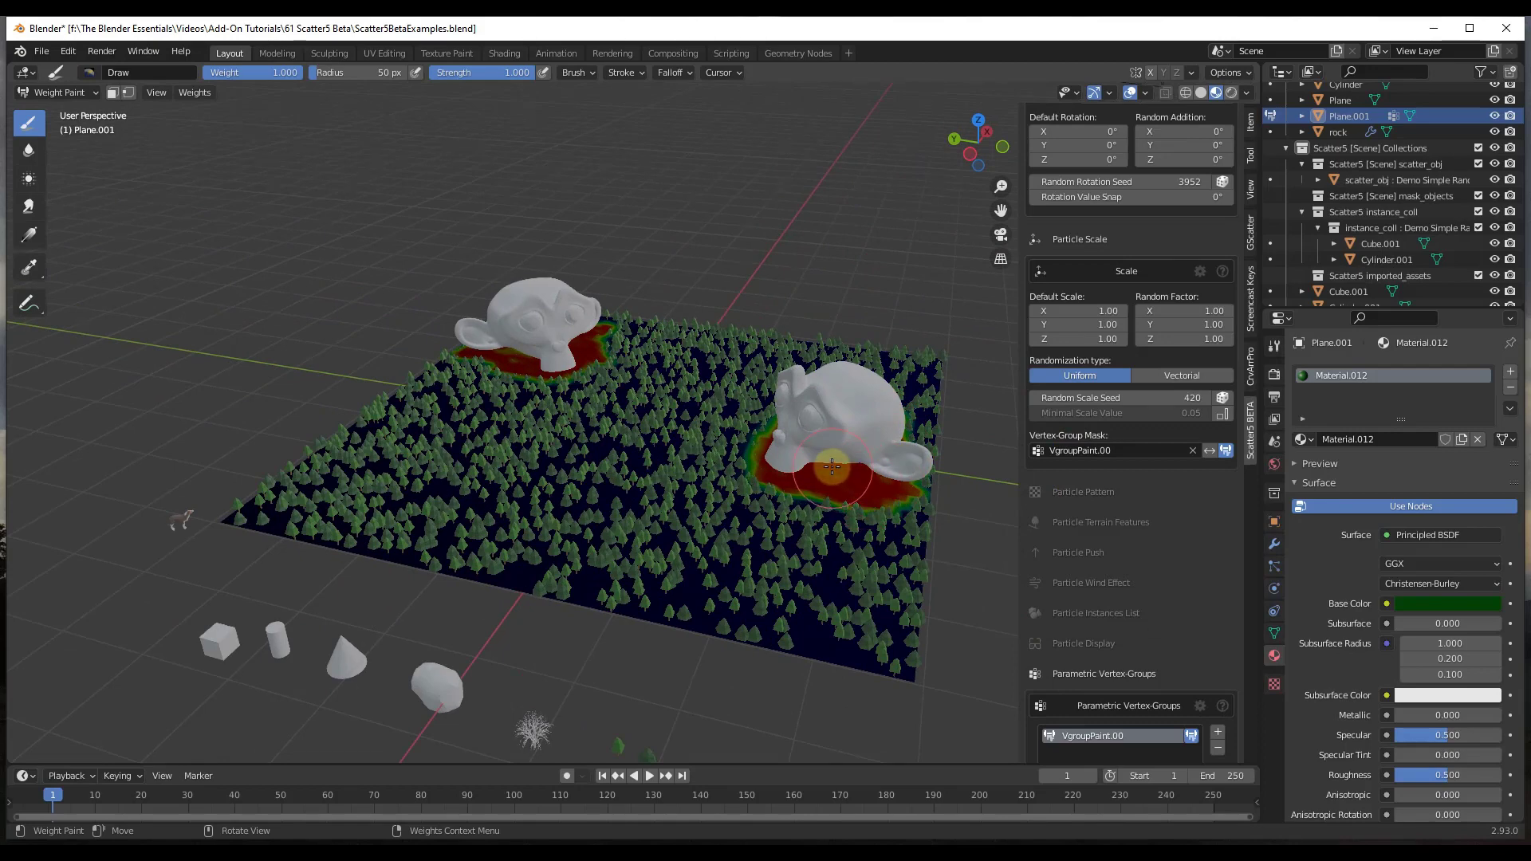
mouse_move(831, 466)
left_mouse_down()
mouse_move(783, 423)
mouse_move(810, 402)
left_mouse_up()
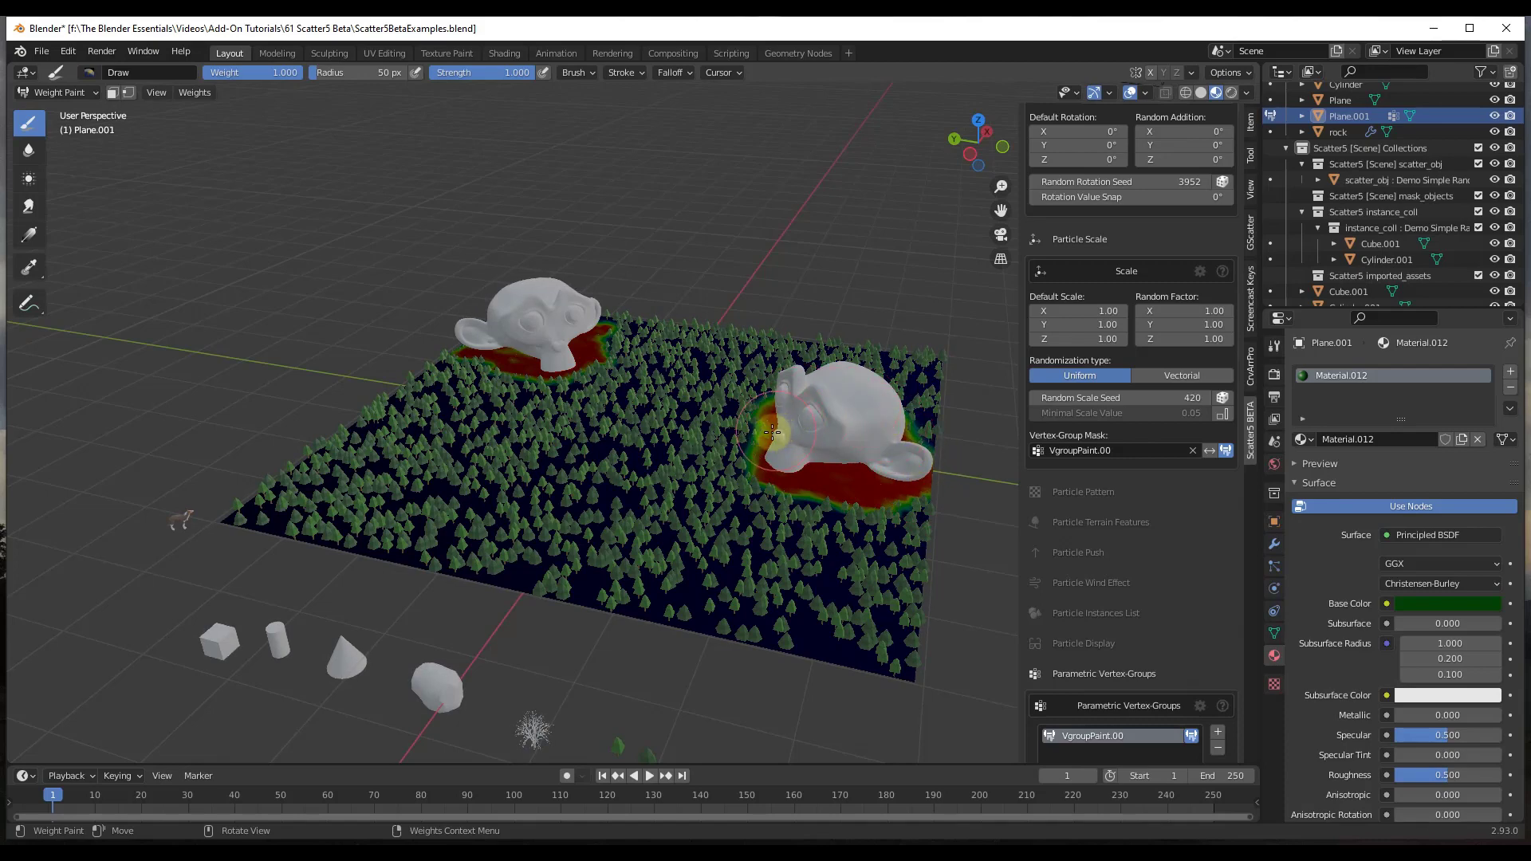
mouse_move(768, 458)
left_mouse_down()
mouse_move(793, 483)
mouse_move(869, 498)
mouse_move(787, 478)
left_mouse_up()
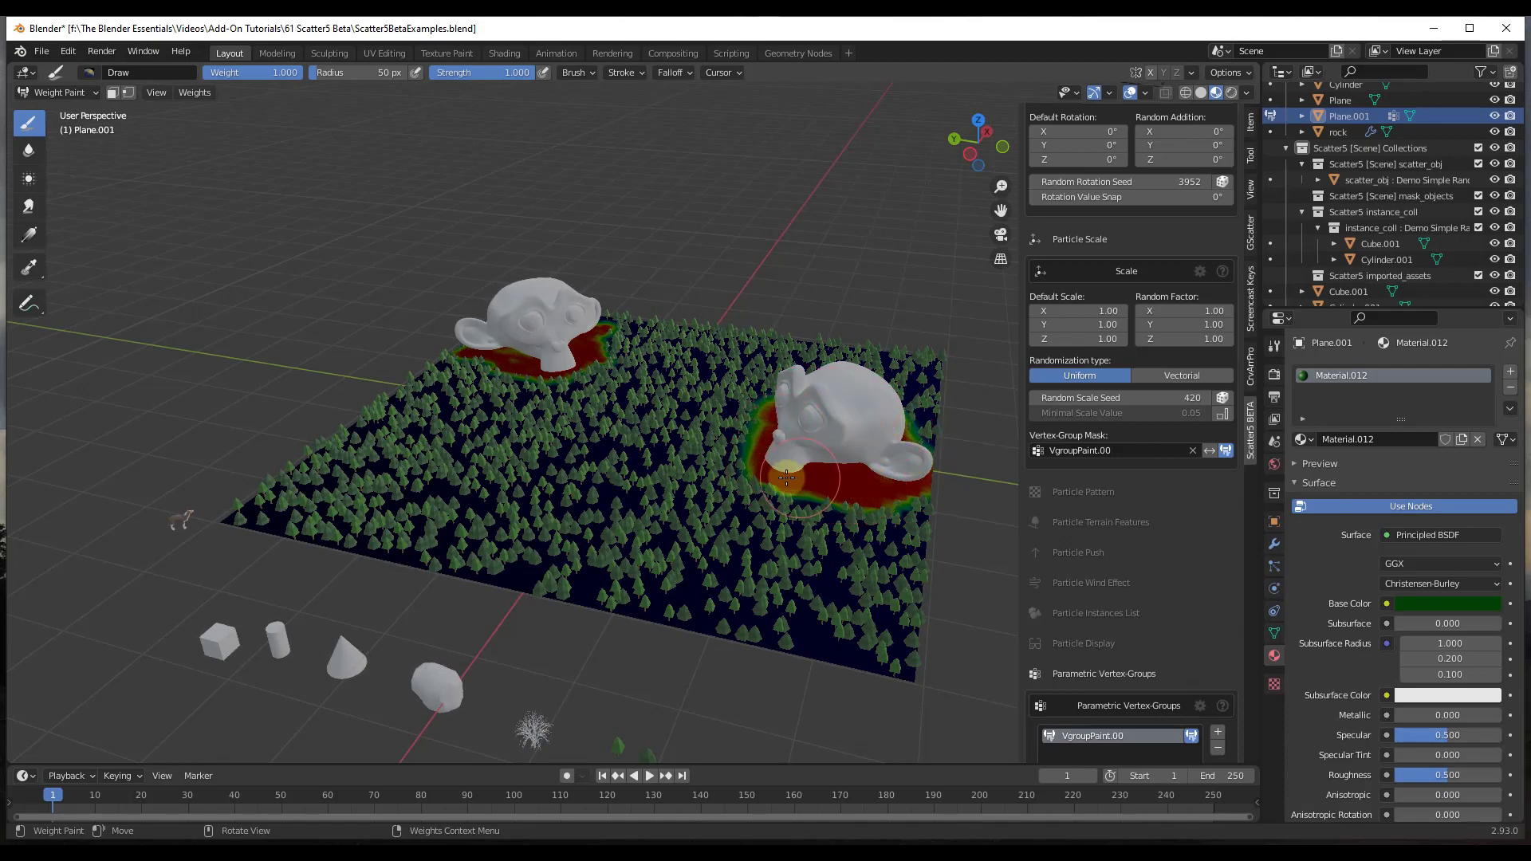
left_click_drag(590, 336, 486, 352)
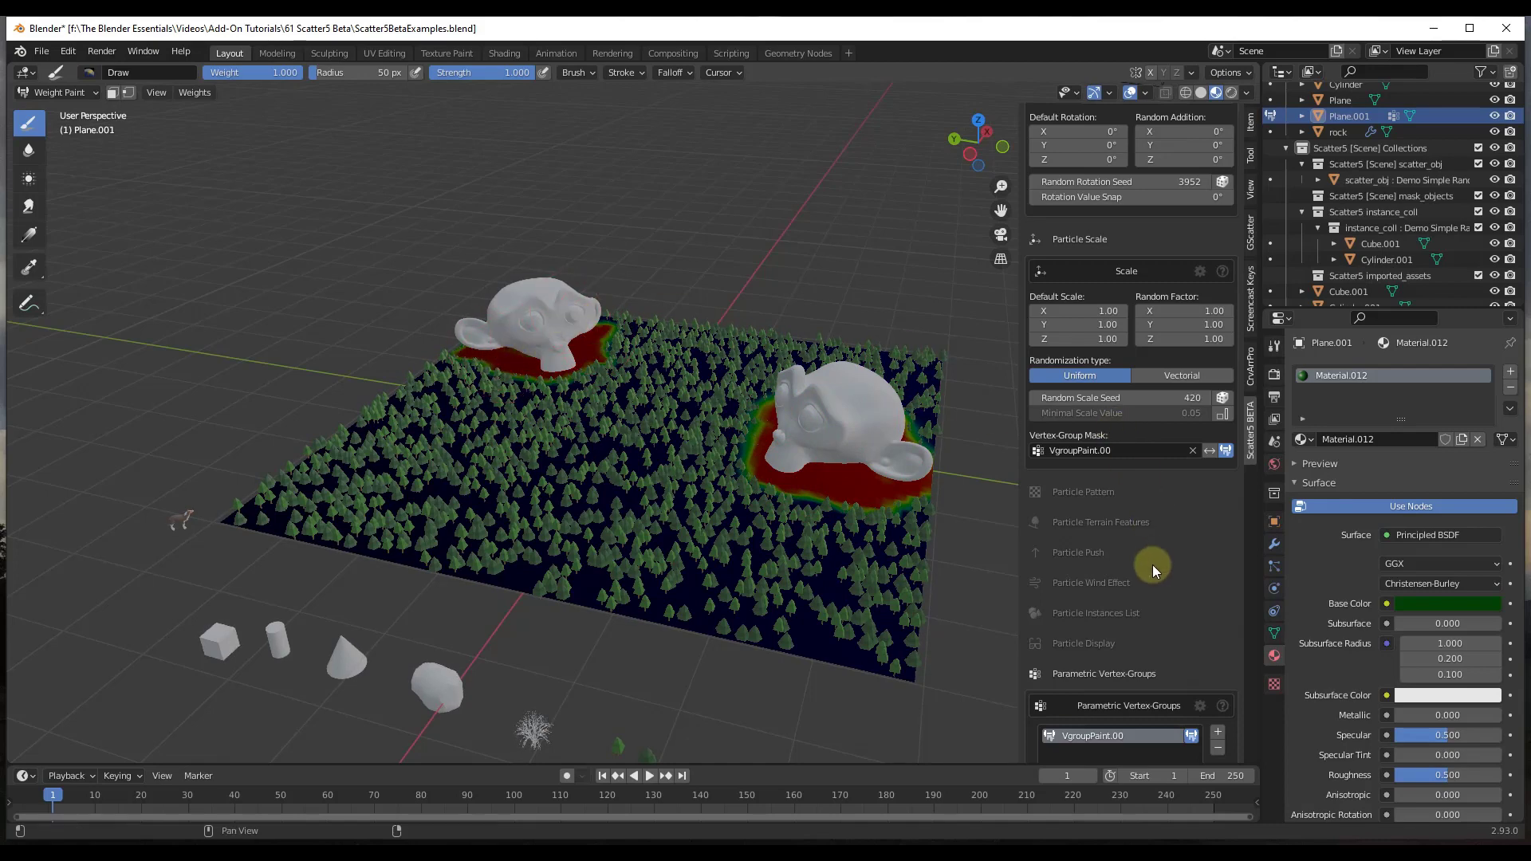
scroll(877, 430, "down", 4)
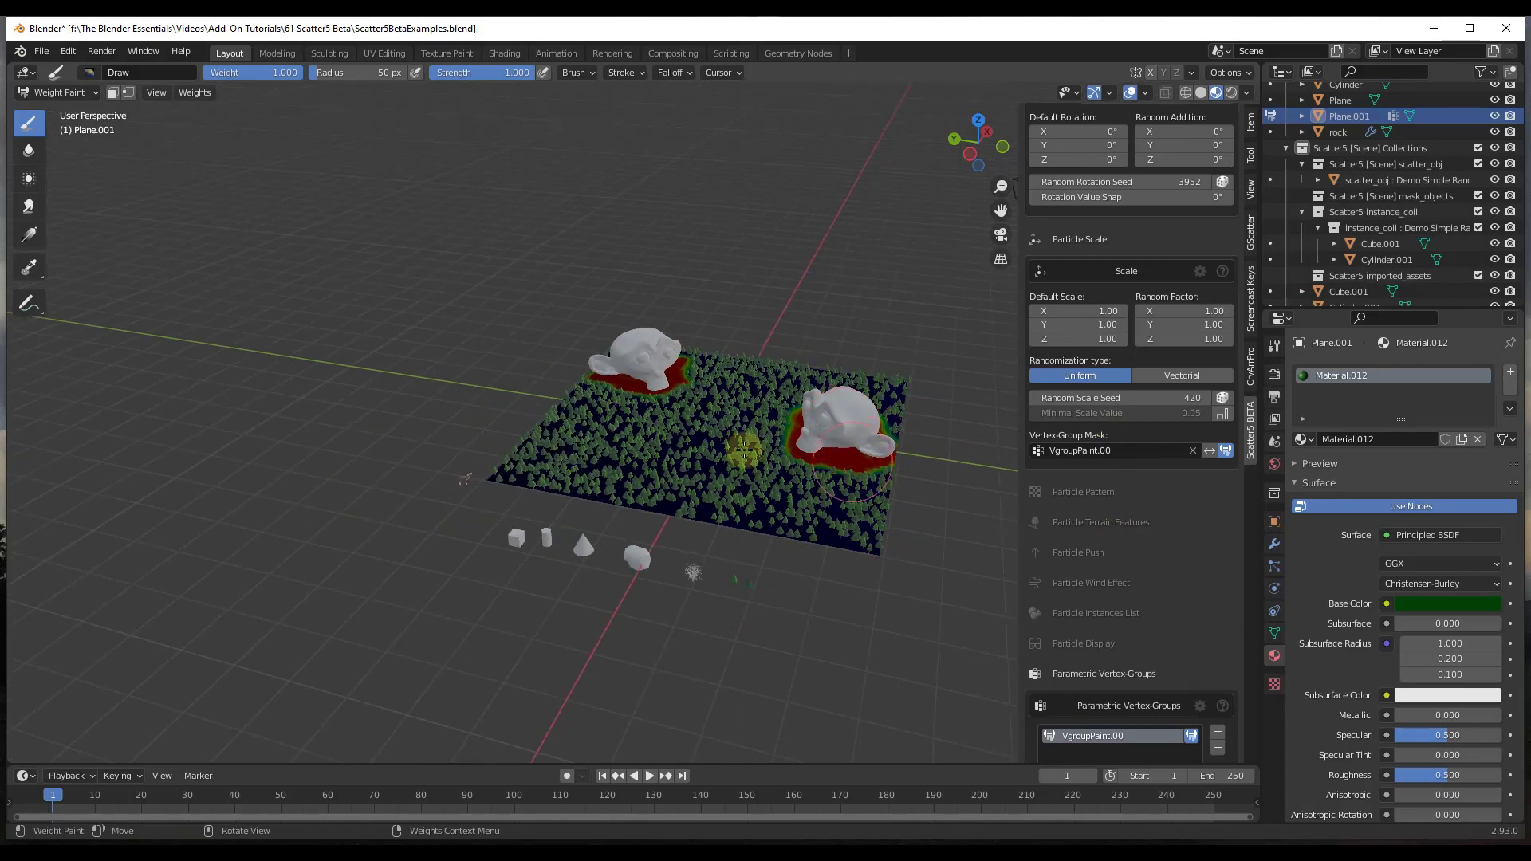
scroll(744, 450, "down", 2)
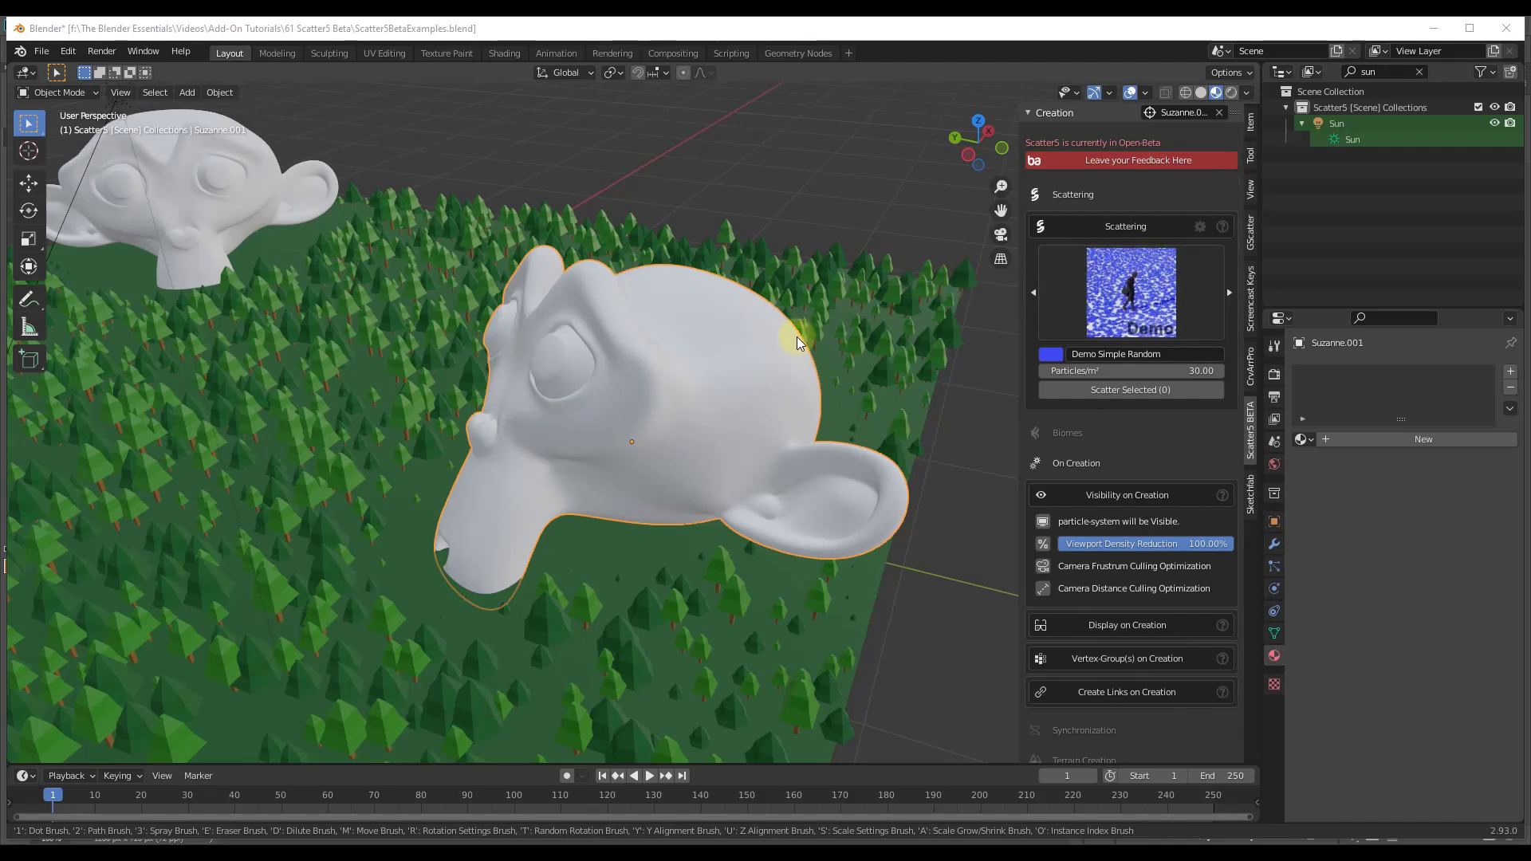
- Clear the current scatter emitter and pick the nearer monkey head as the emitter
left_click(1129, 279)
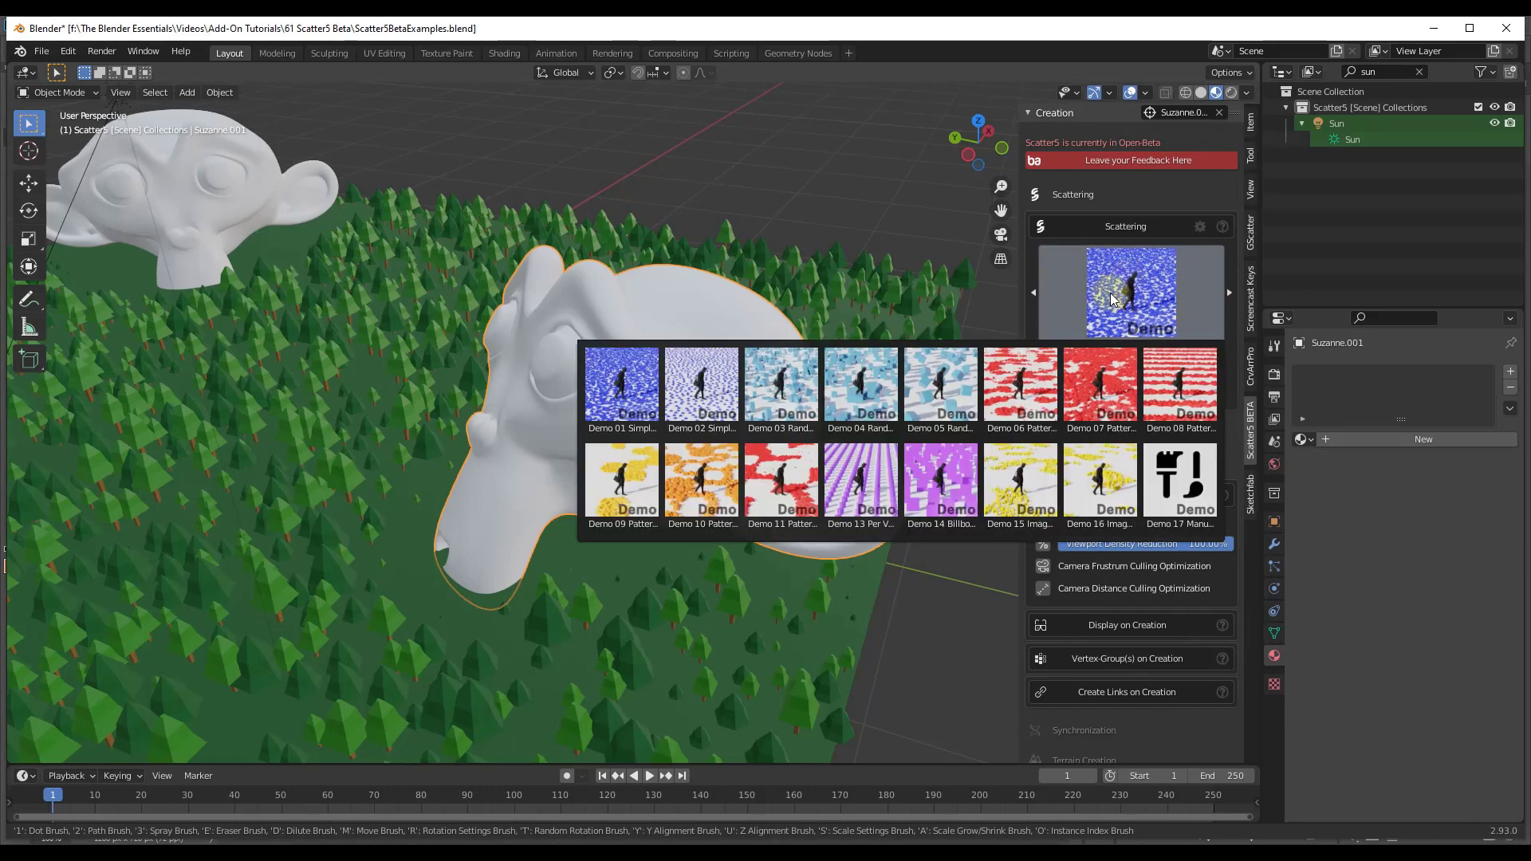
left_click(1183, 491)
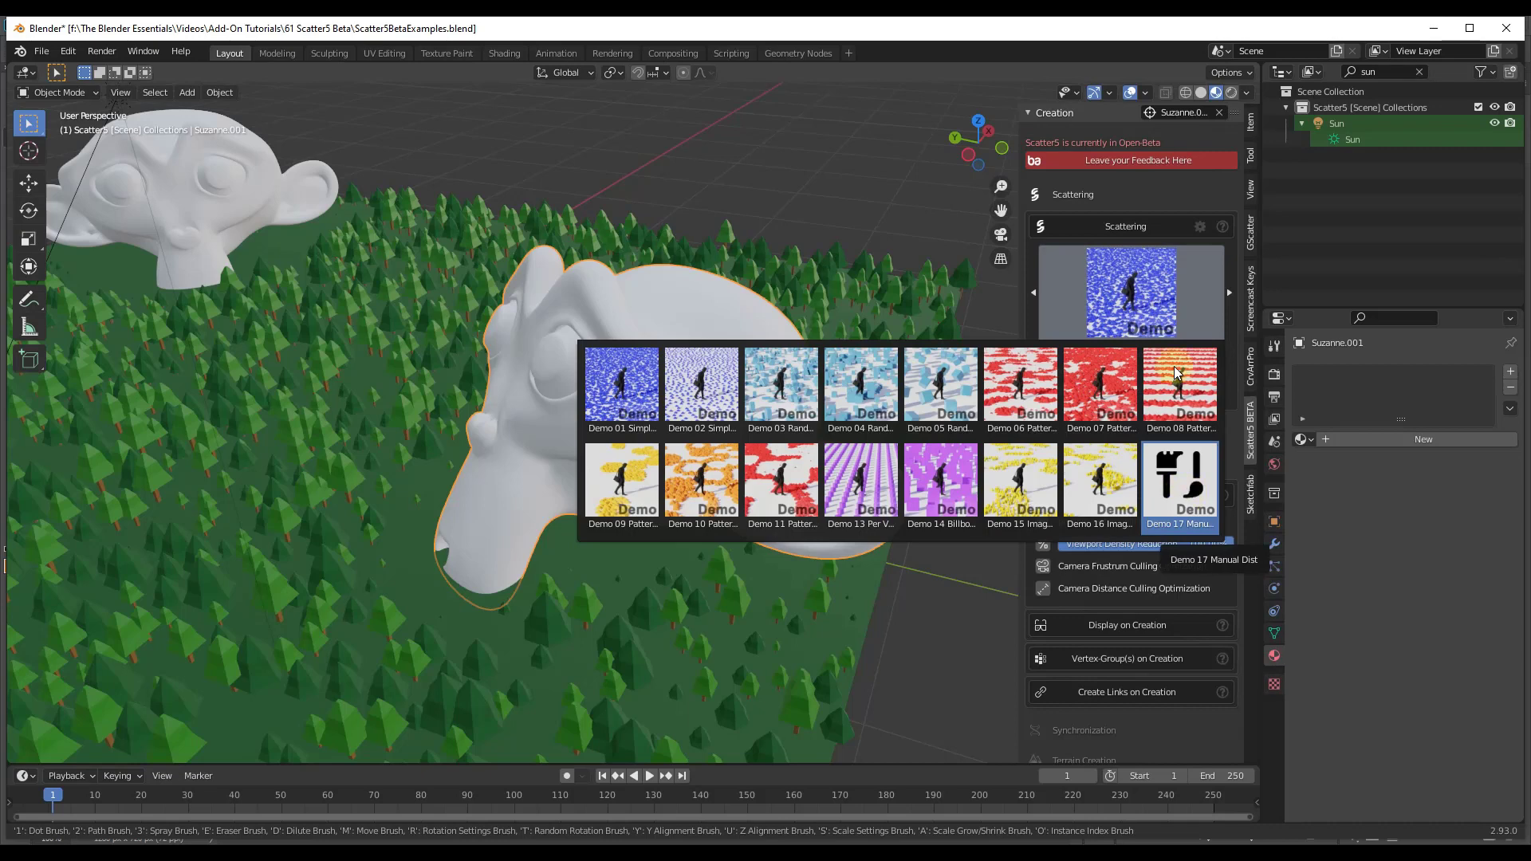
left_click(1218, 112)
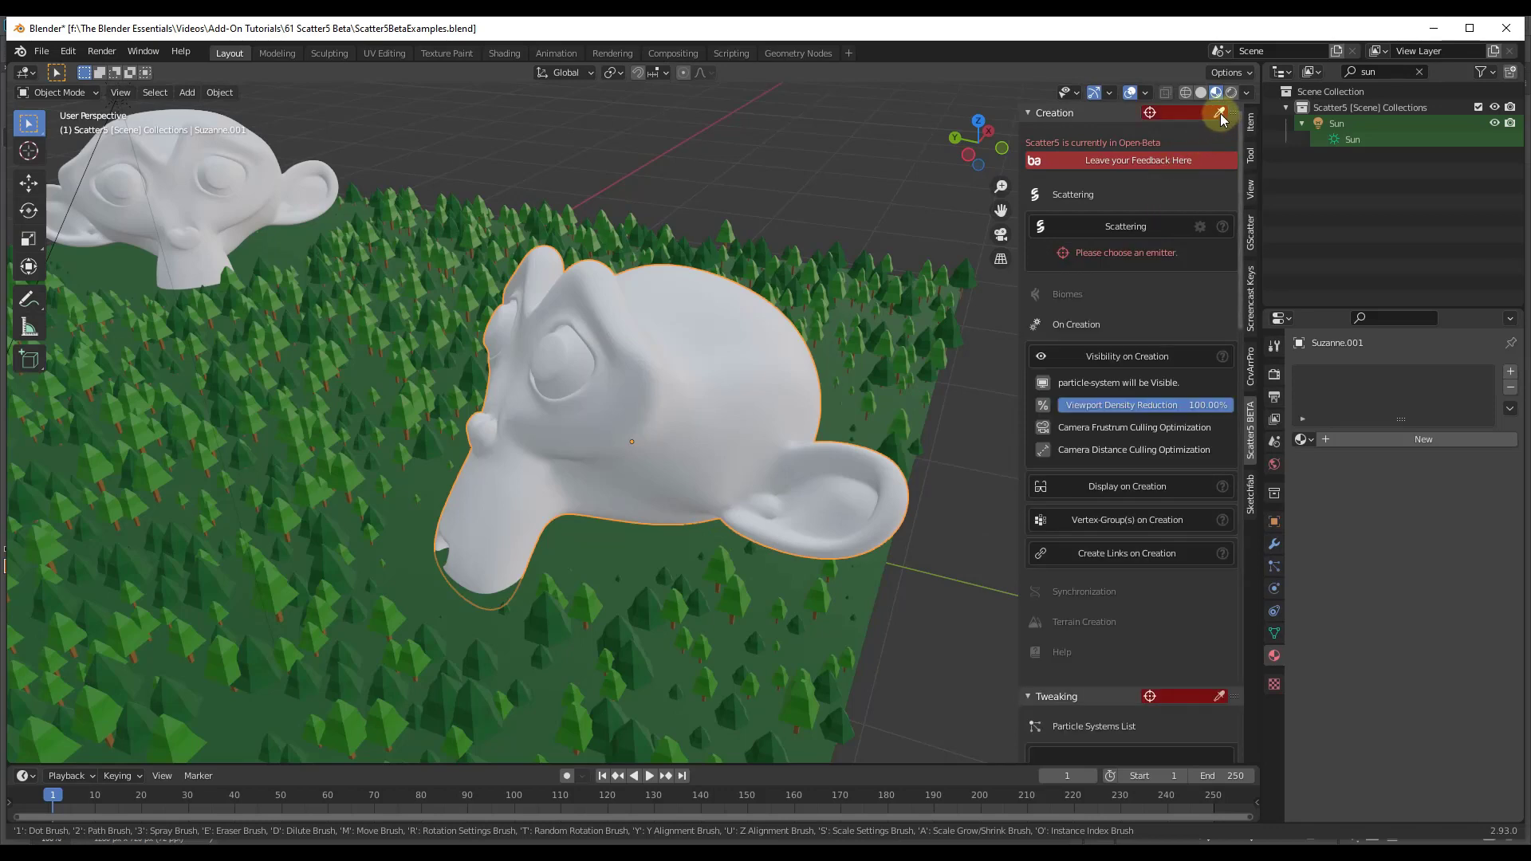
left_click(715, 355)
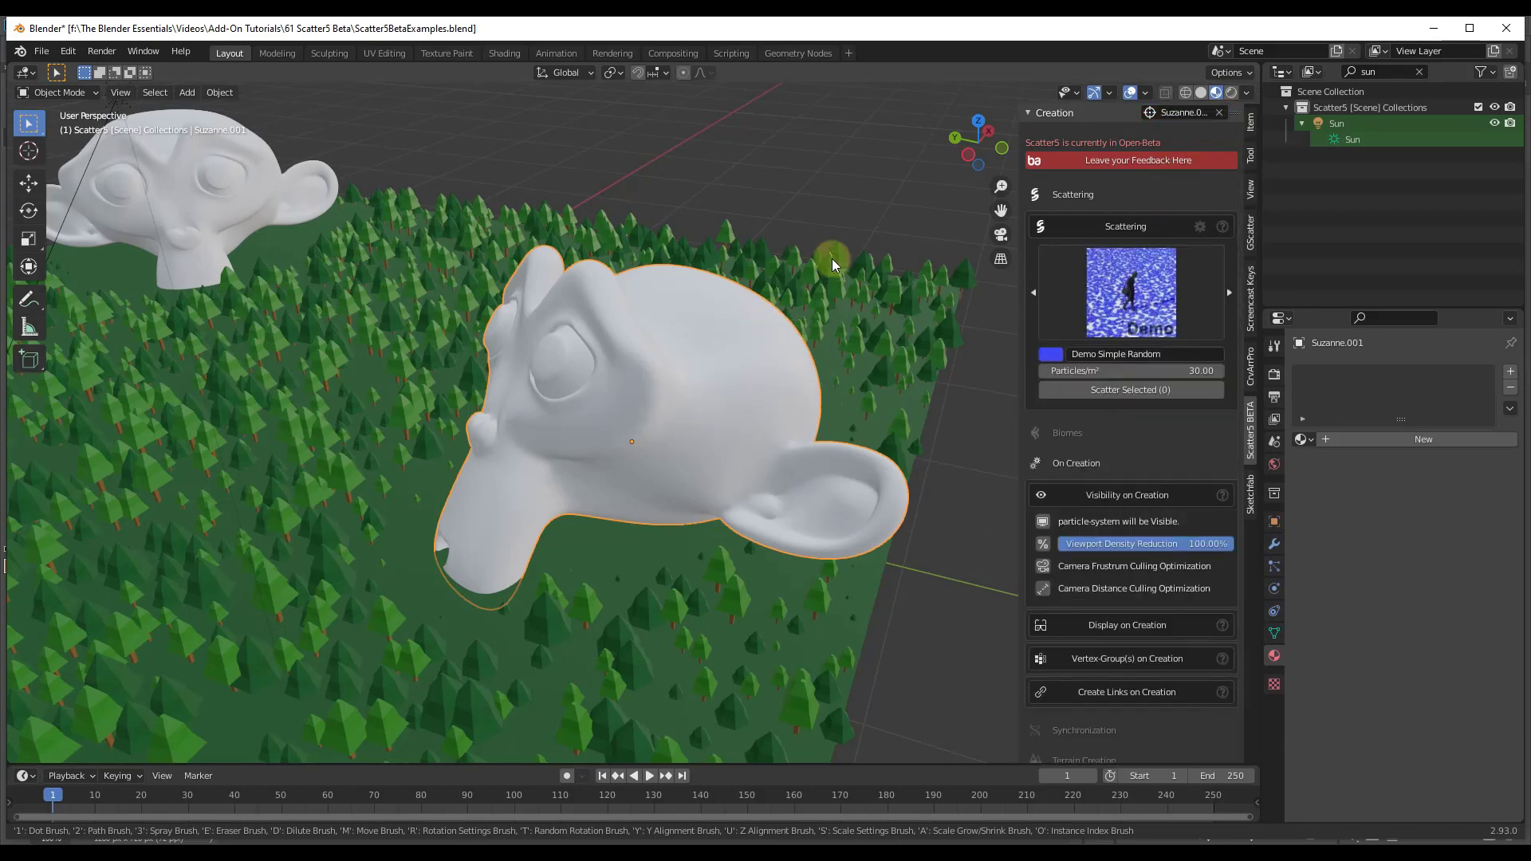
- Inspect the small bare shrub model and choose the Demo 17 Manual Dist preset for scattering
scroll(832, 263, "down", 10)
scroll(492, 479, "up", 10)
scroll(698, 429, "up", 8)
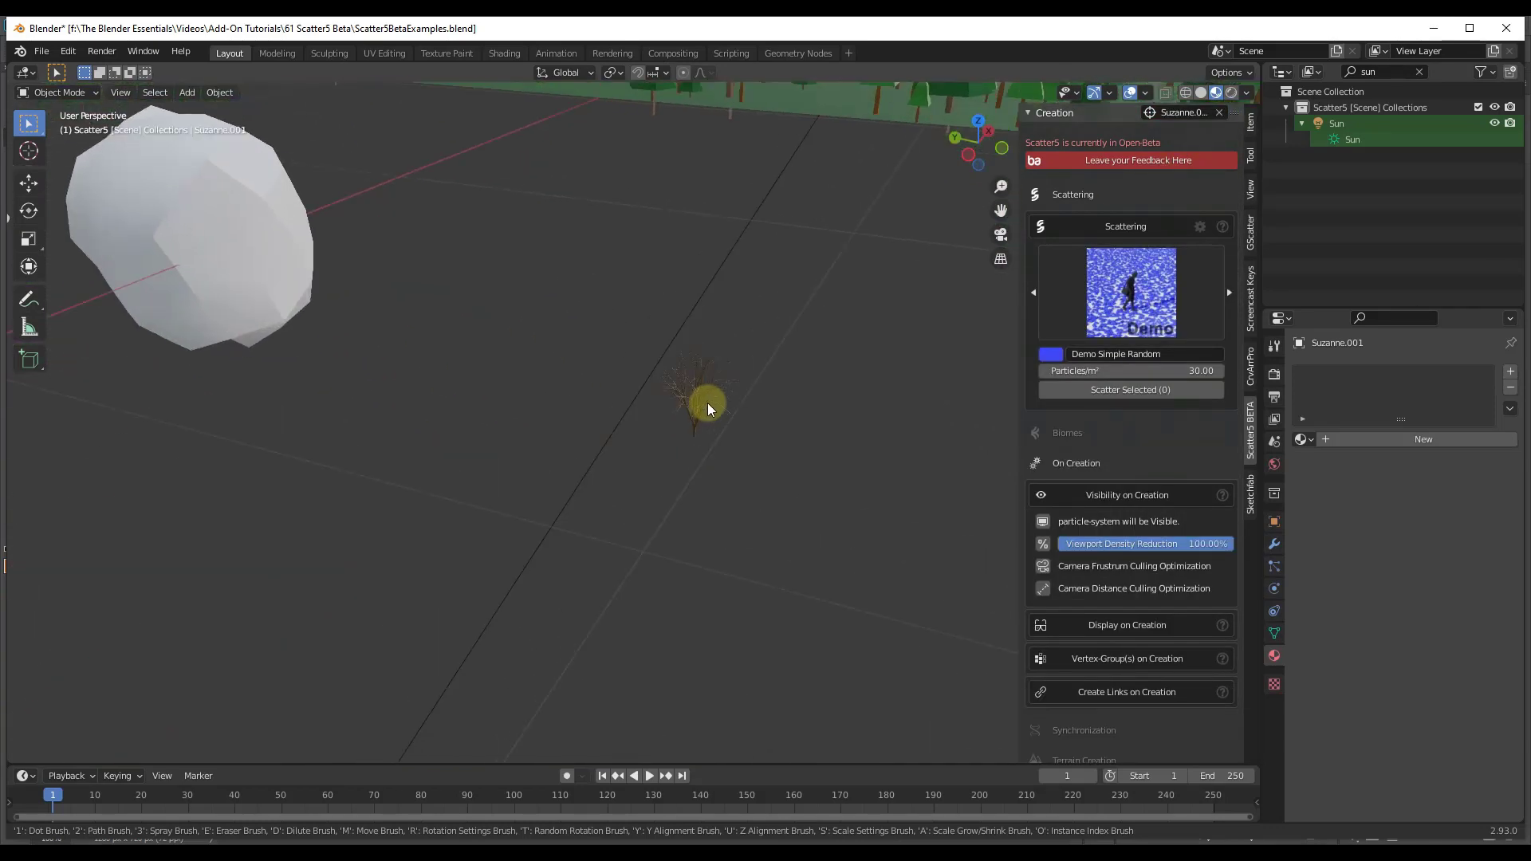
scroll(684, 520, "down", 10)
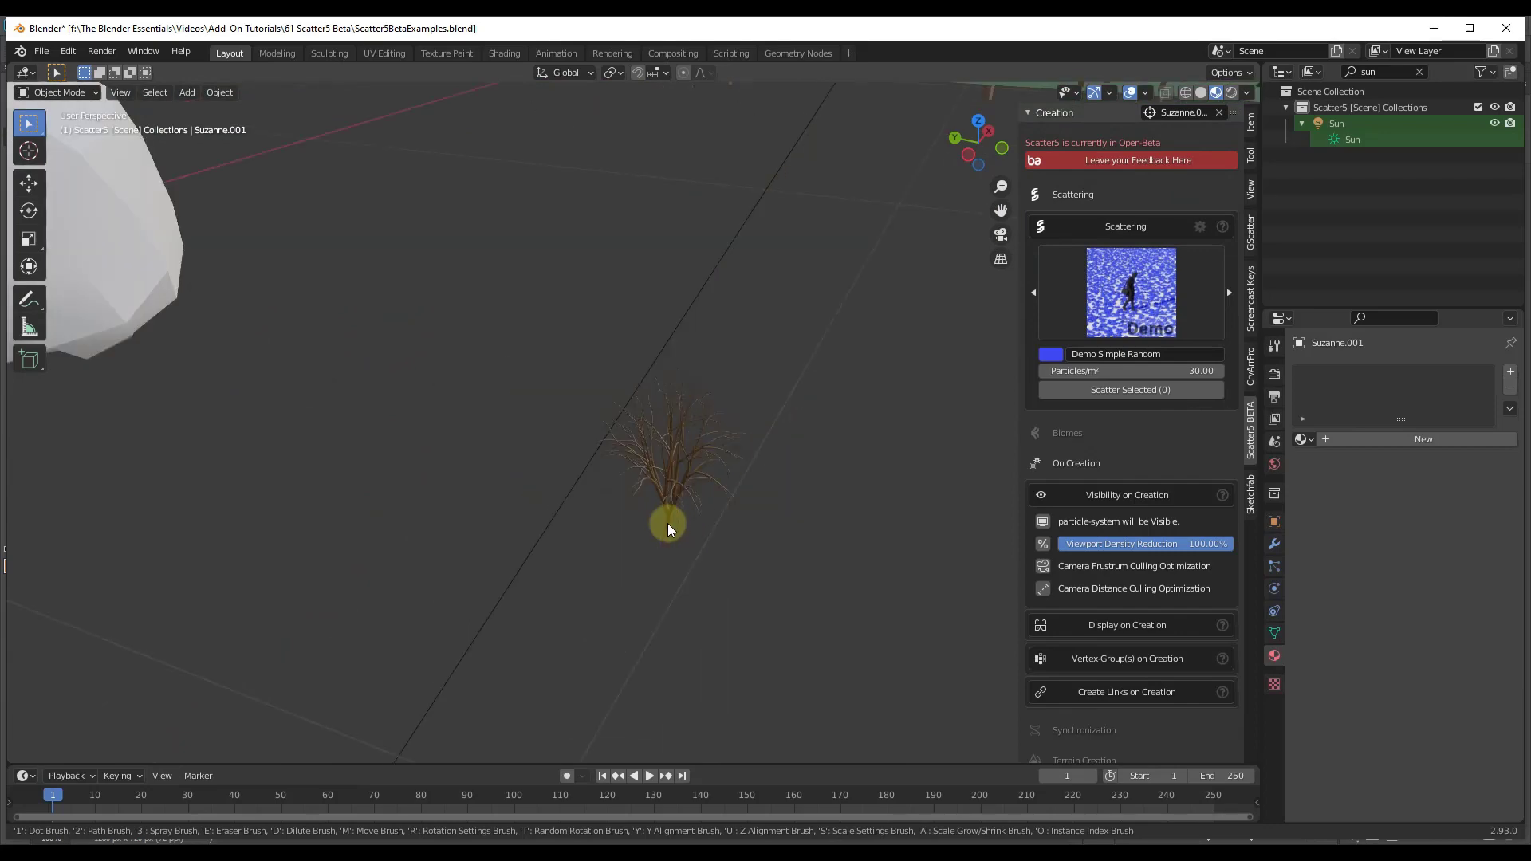
scroll(864, 266, "up", 6)
scroll(941, 242, "up", 8)
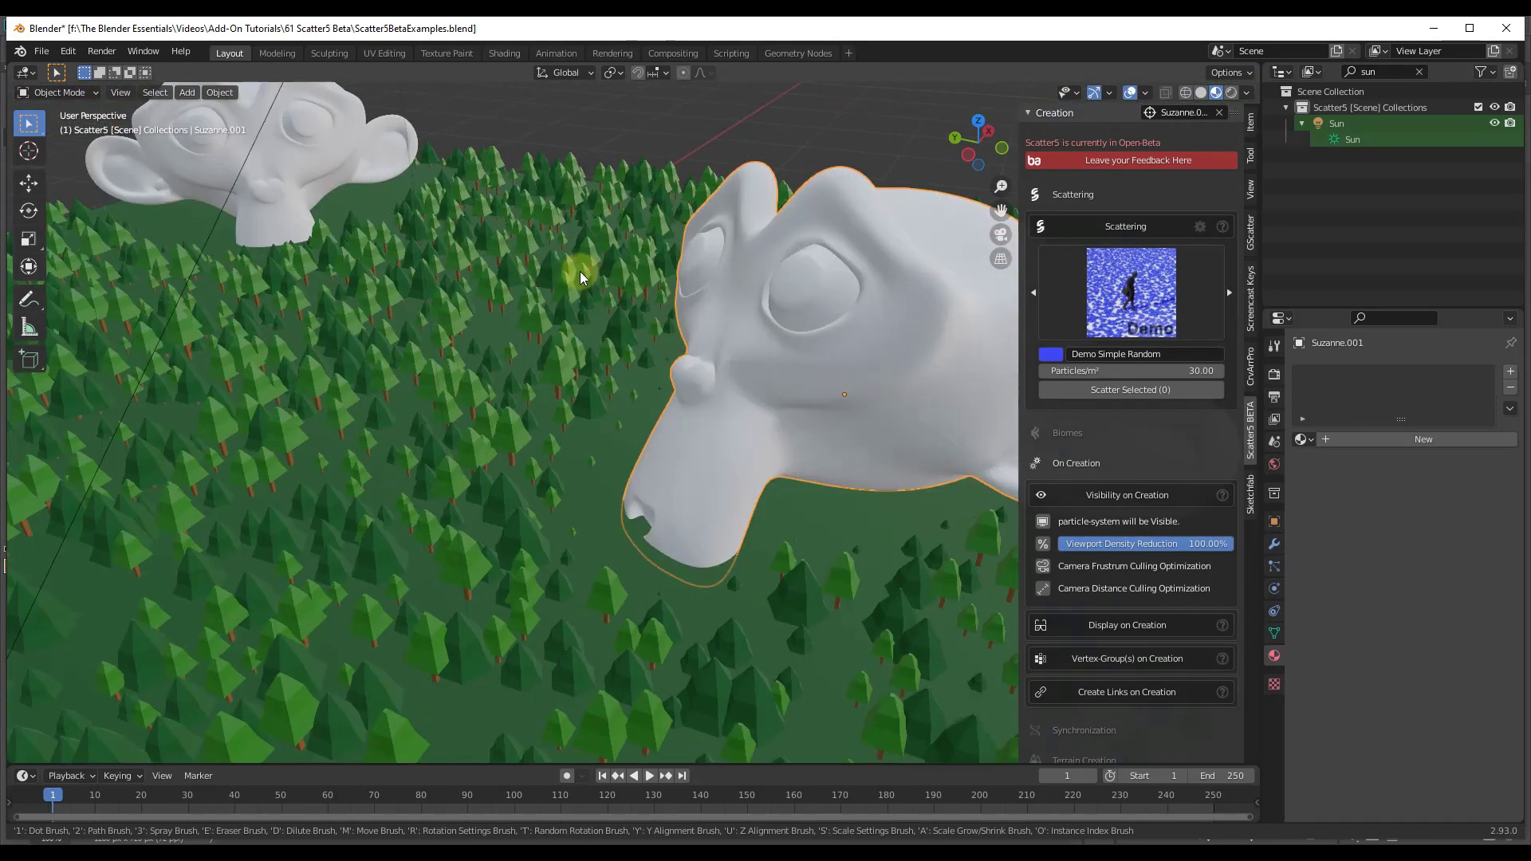
left_click(1096, 323)
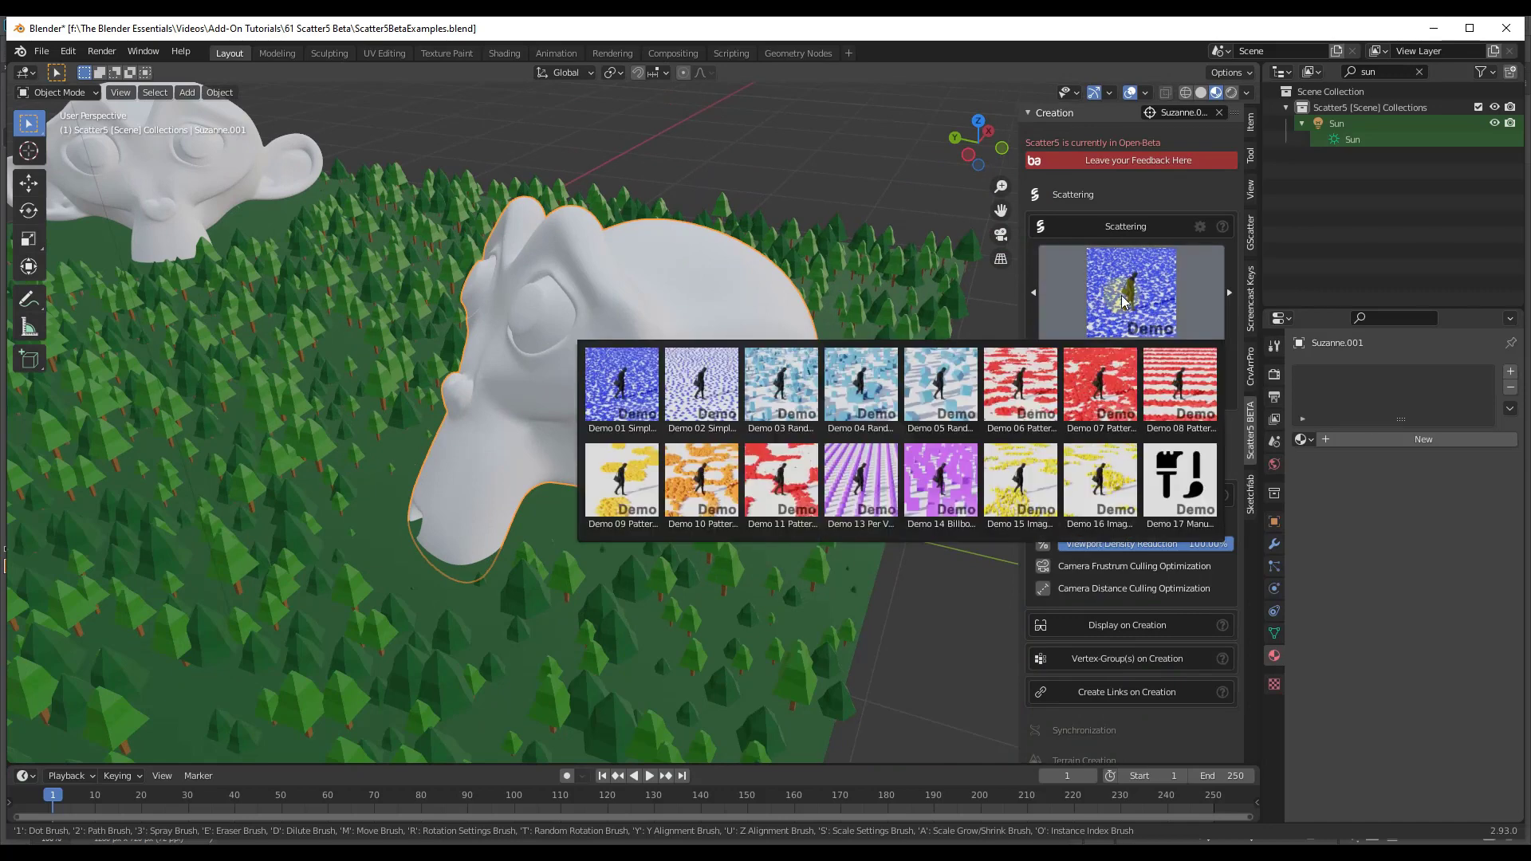
left_click(1186, 483)
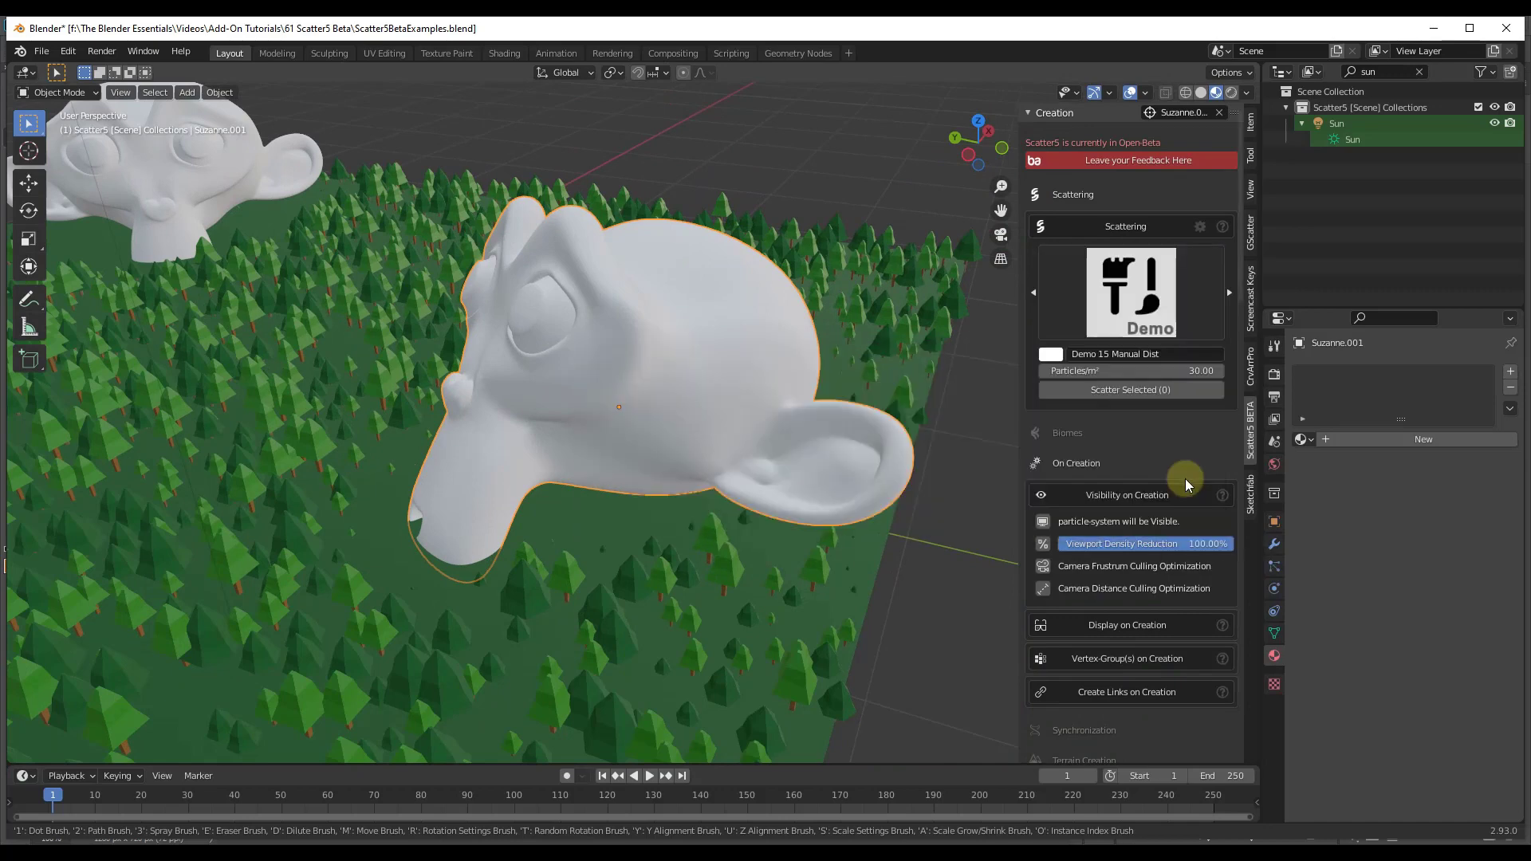
- Select the bare shrub and scatter it onto the monkey head emitter with the manual distribution preset
scroll(797, 367, "down", 8)
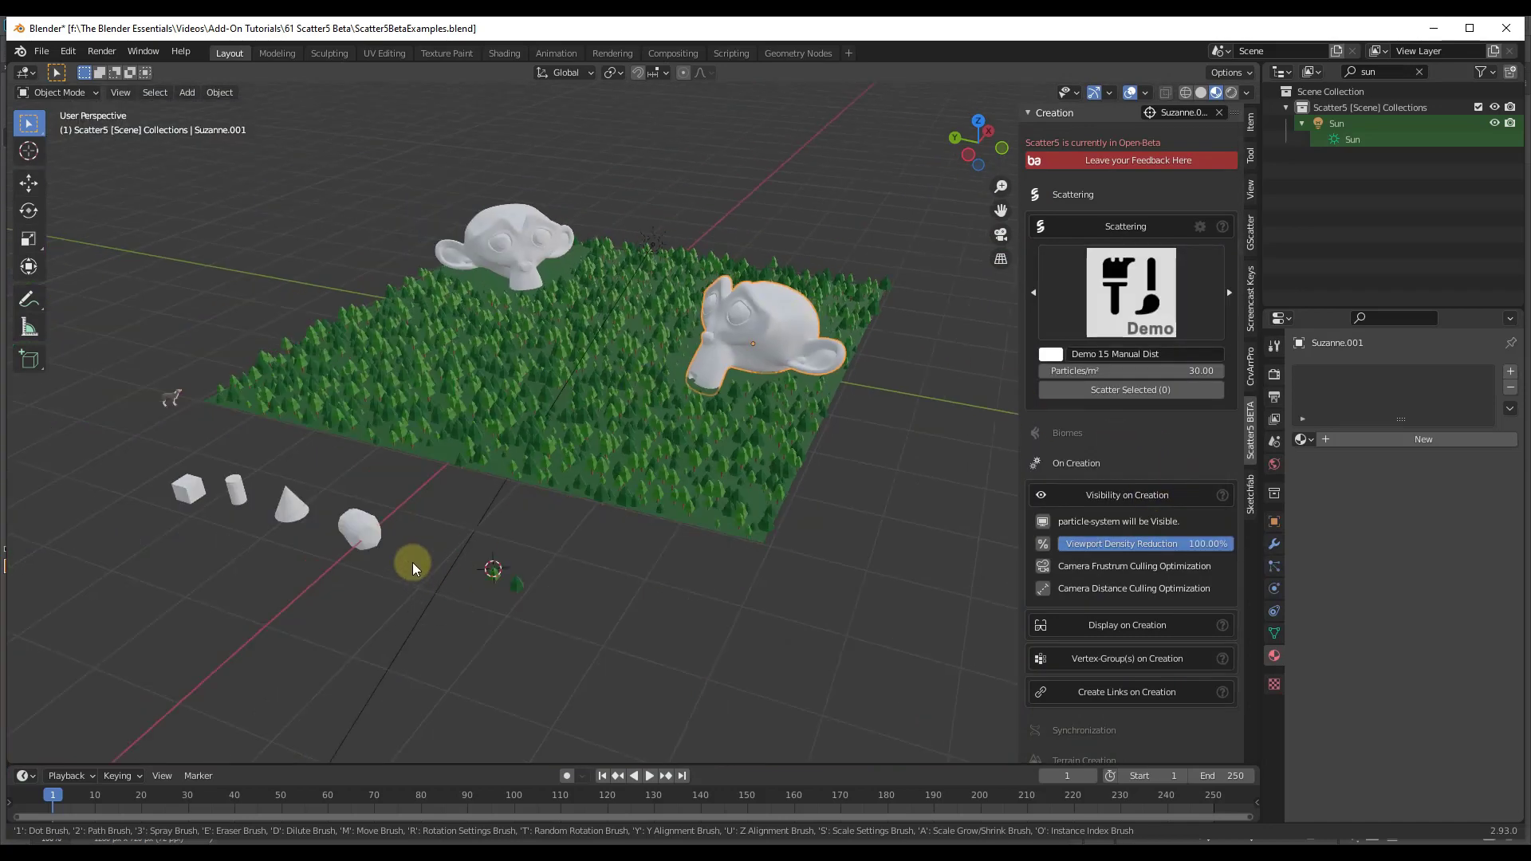
left_click(1146, 399)
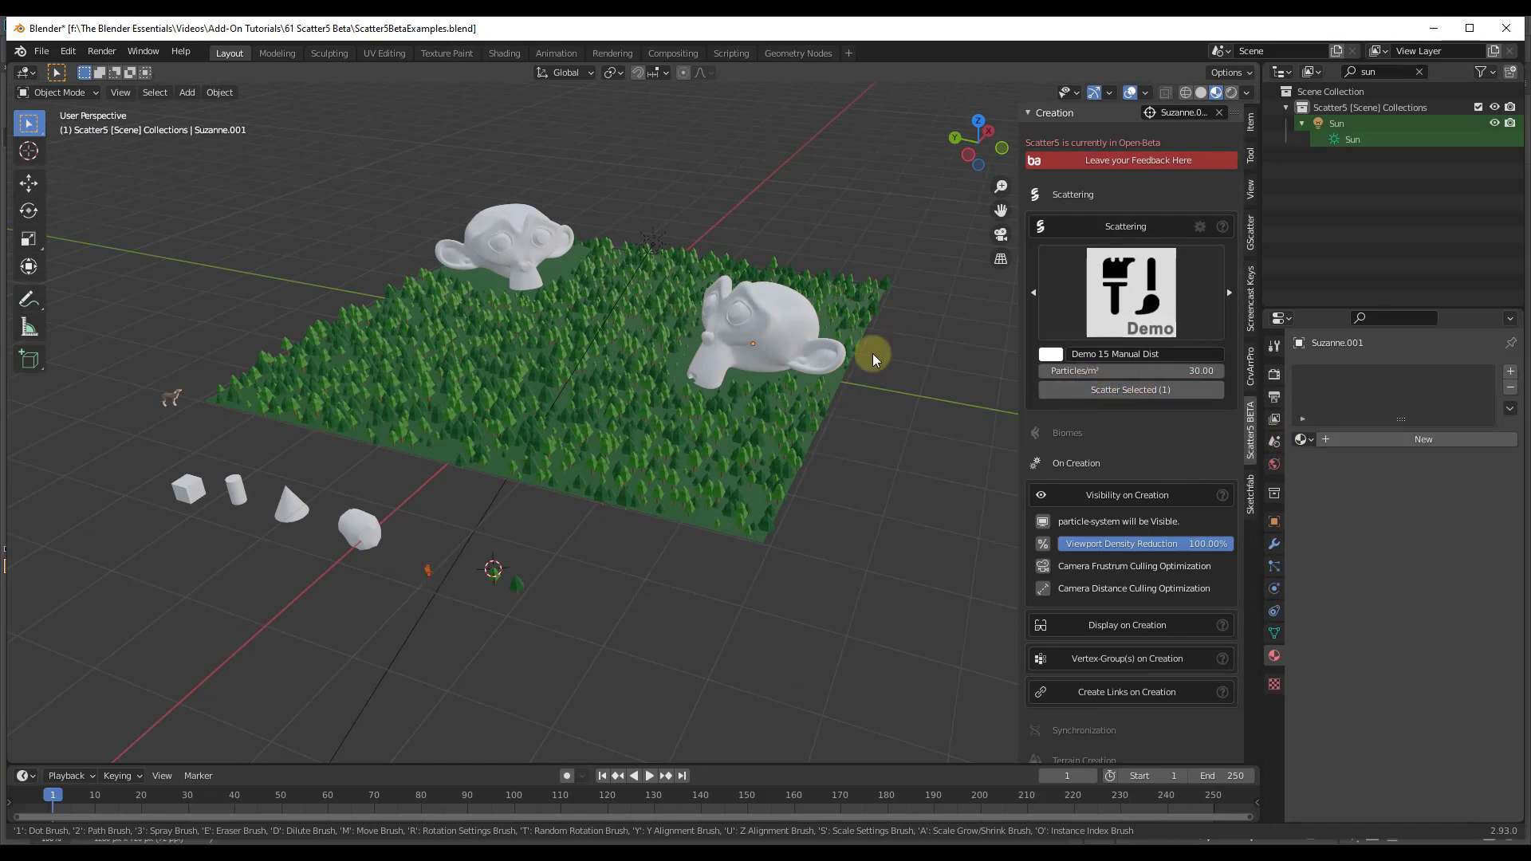
scroll(801, 303, "up", 8)
scroll(676, 346, "up", 3)
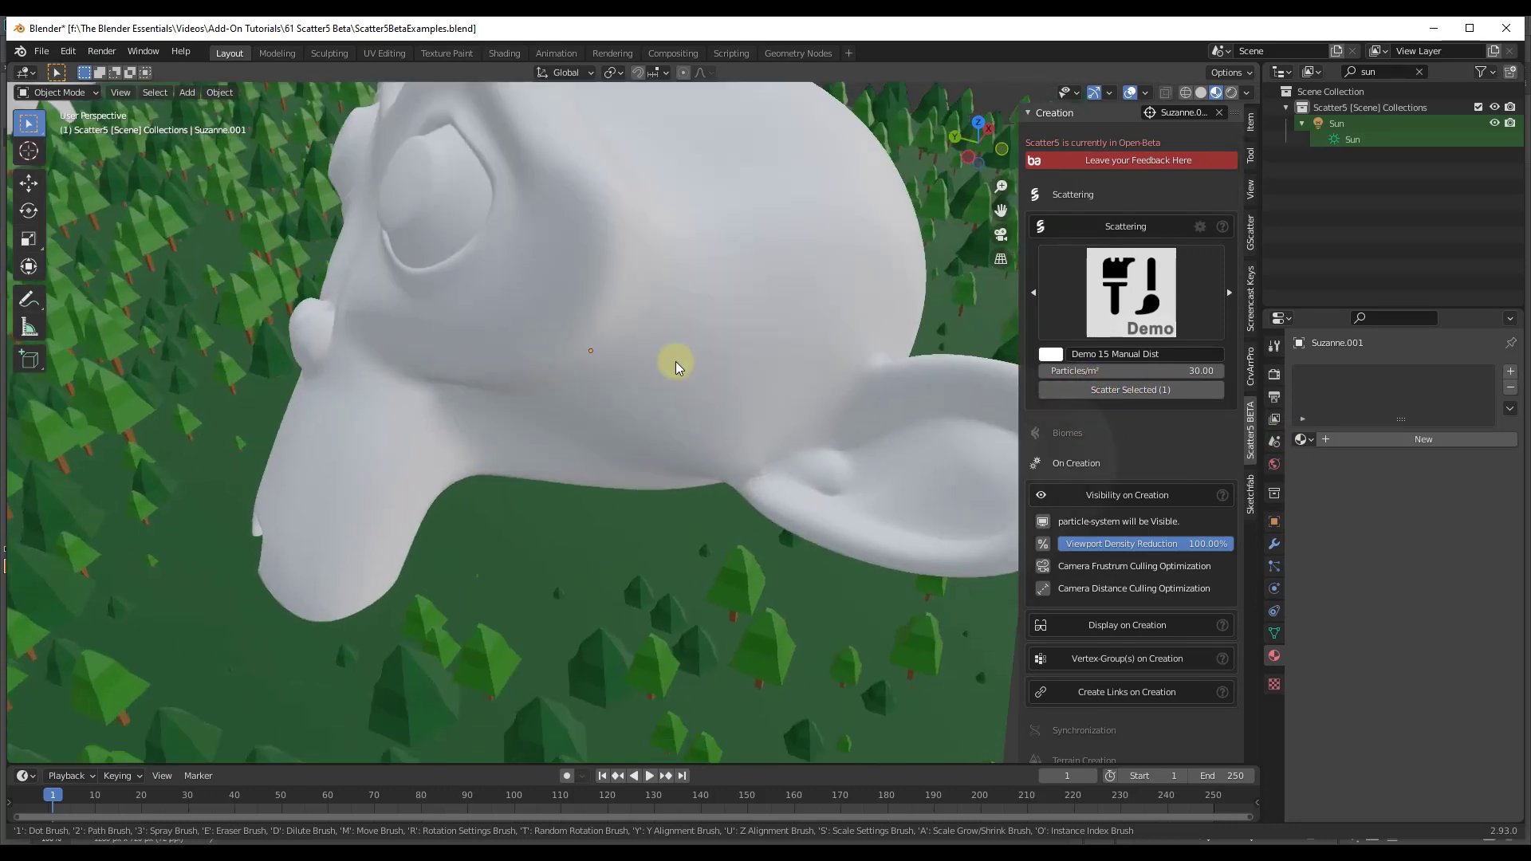
scroll(676, 359, "down", 2)
- Select the nearer monkey head and activate the Dot Brush for its Demo 15 Manual Dist particle system
left_click(648, 338)
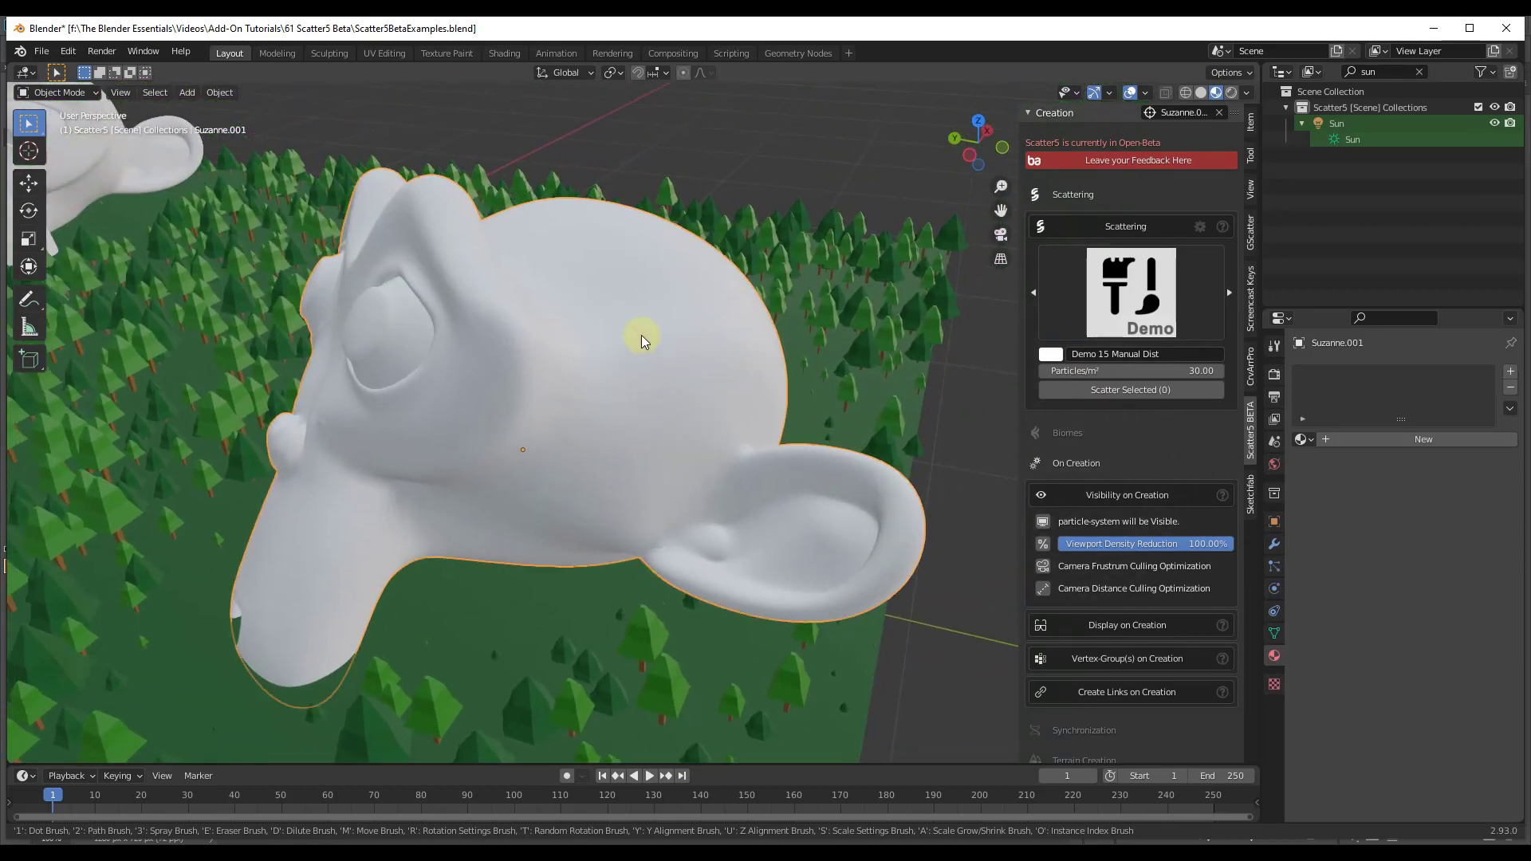
scroll(640, 335, "down", 3)
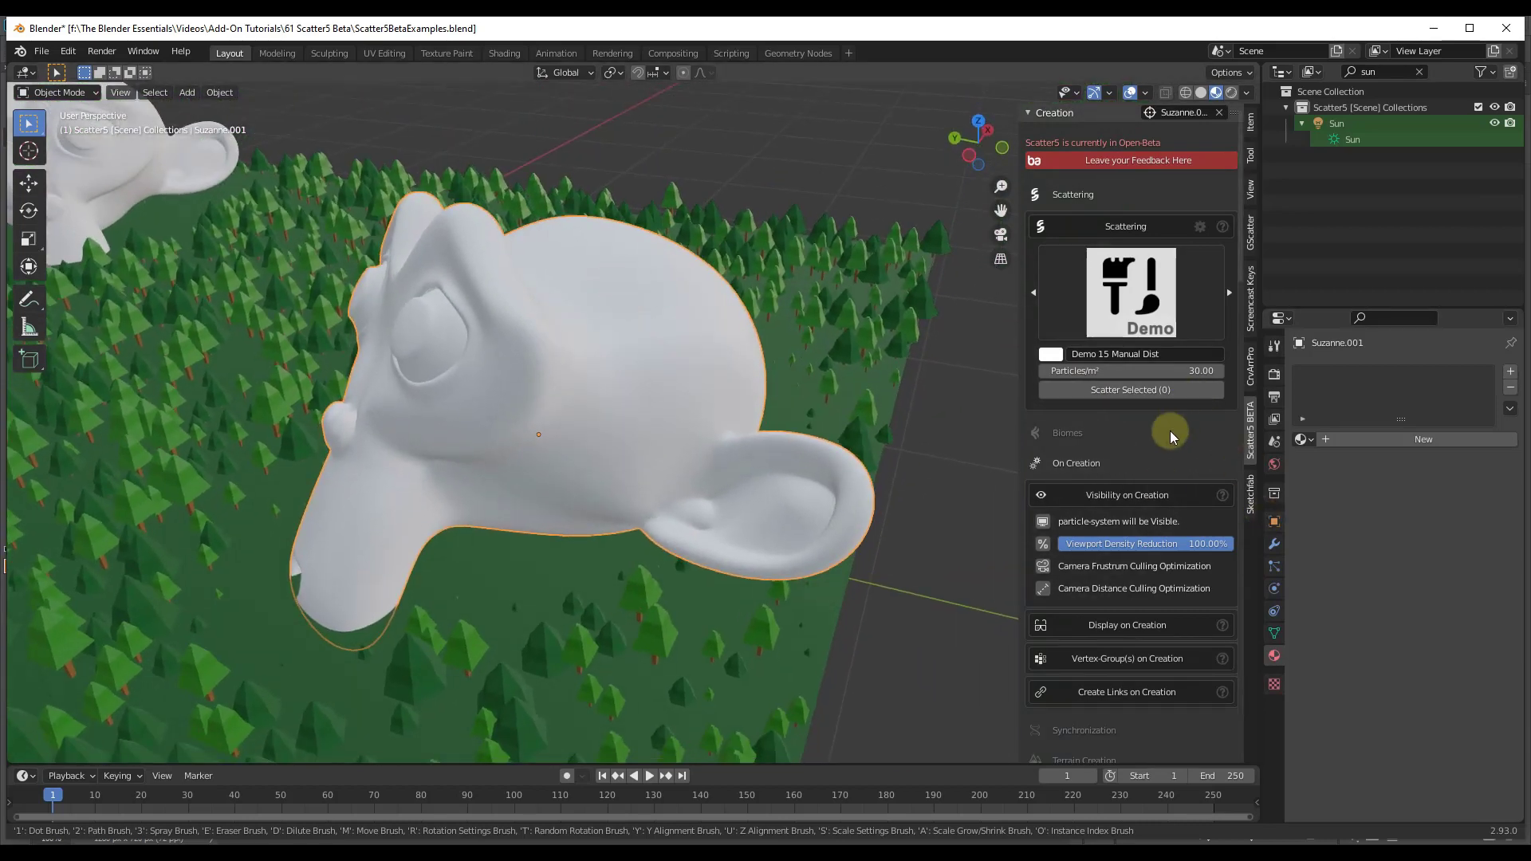
scroll(1158, 426, "down", 15)
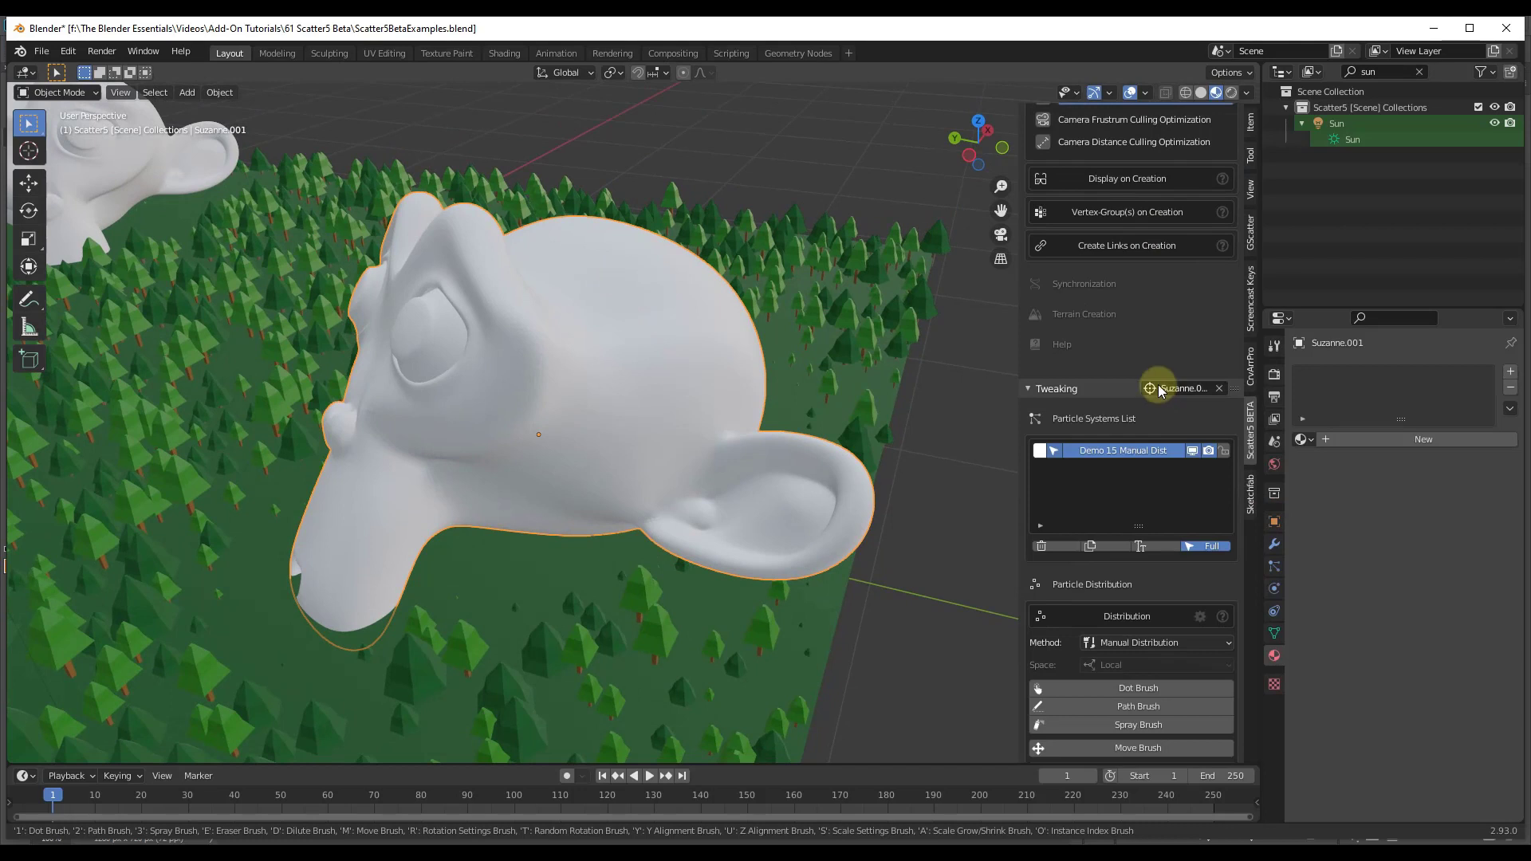
scroll(1140, 398, "down", 2)
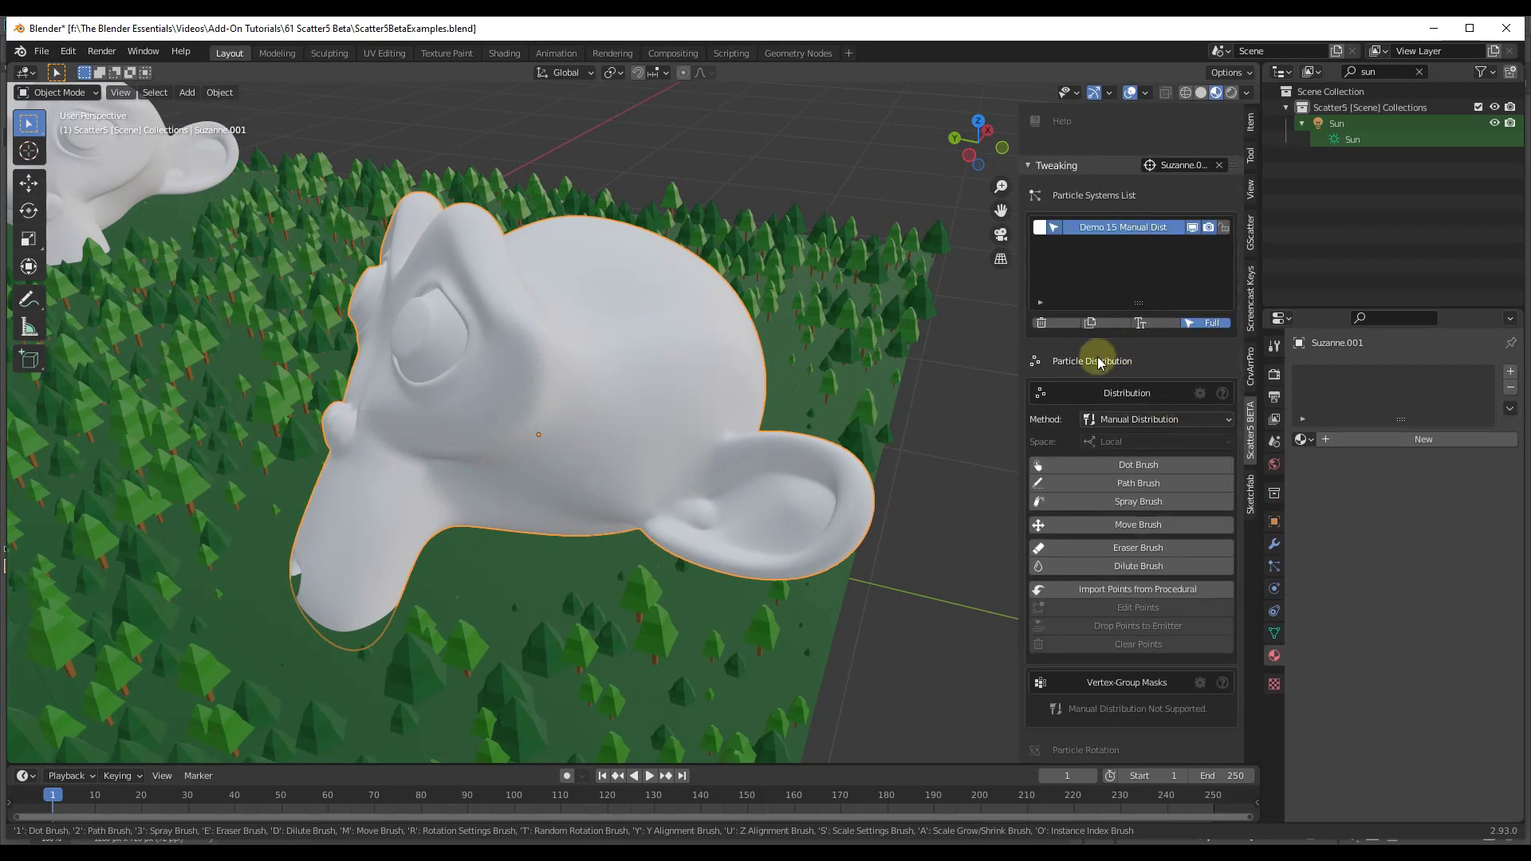
left_click(1139, 465)
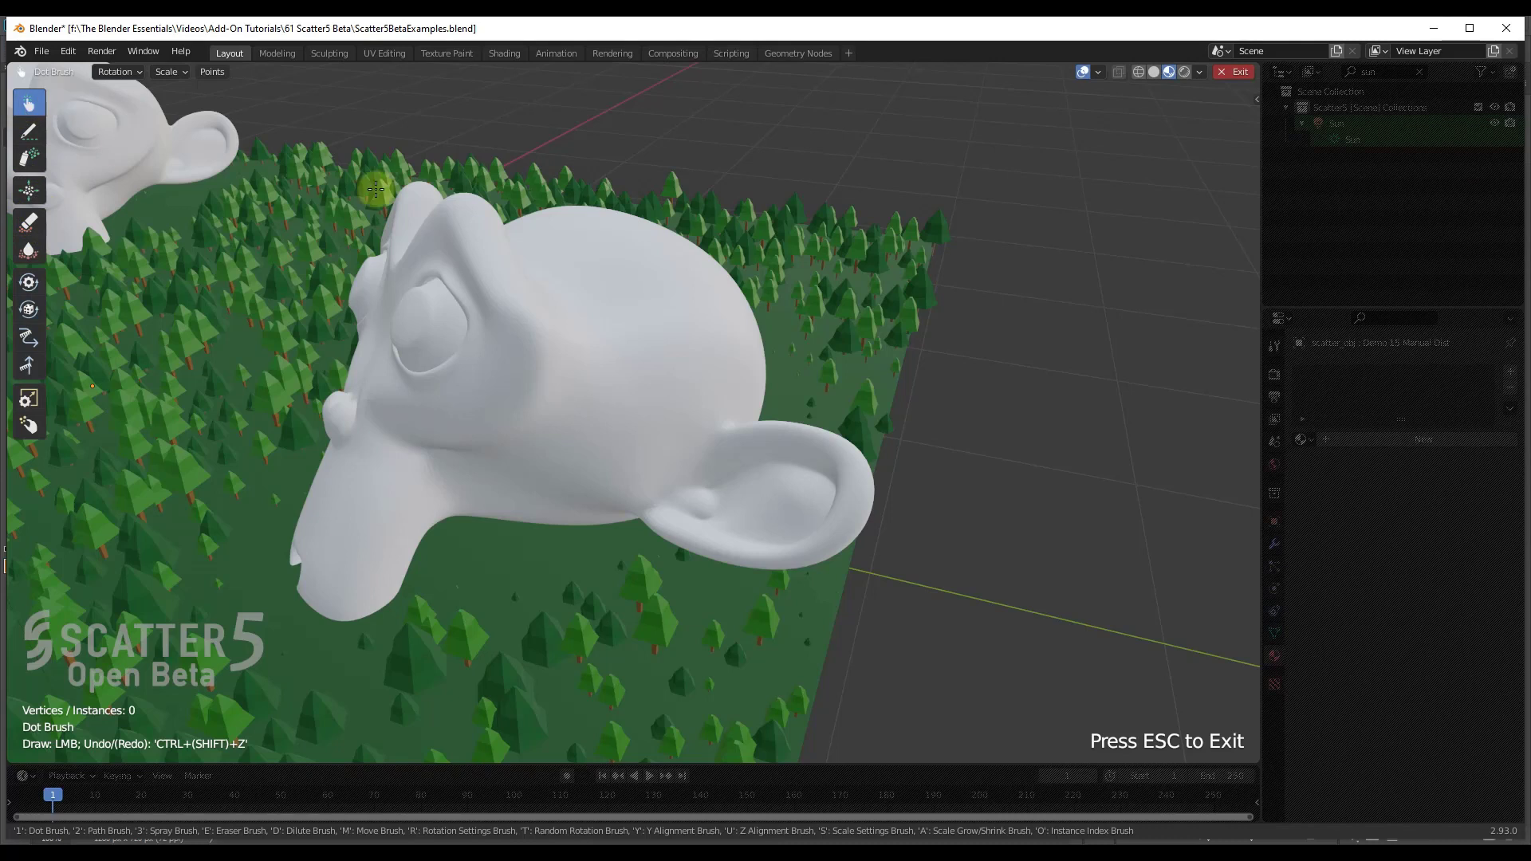
- Place about 15 individual shrubs across the upper back of the nearer monkey head with the Dot Brush
mouse_move(596, 317)
middle_mouse_down()
mouse_move(609, 326)
mouse_move(611, 260)
middle_mouse_up()
left_click(611, 259)
left_click(639, 273)
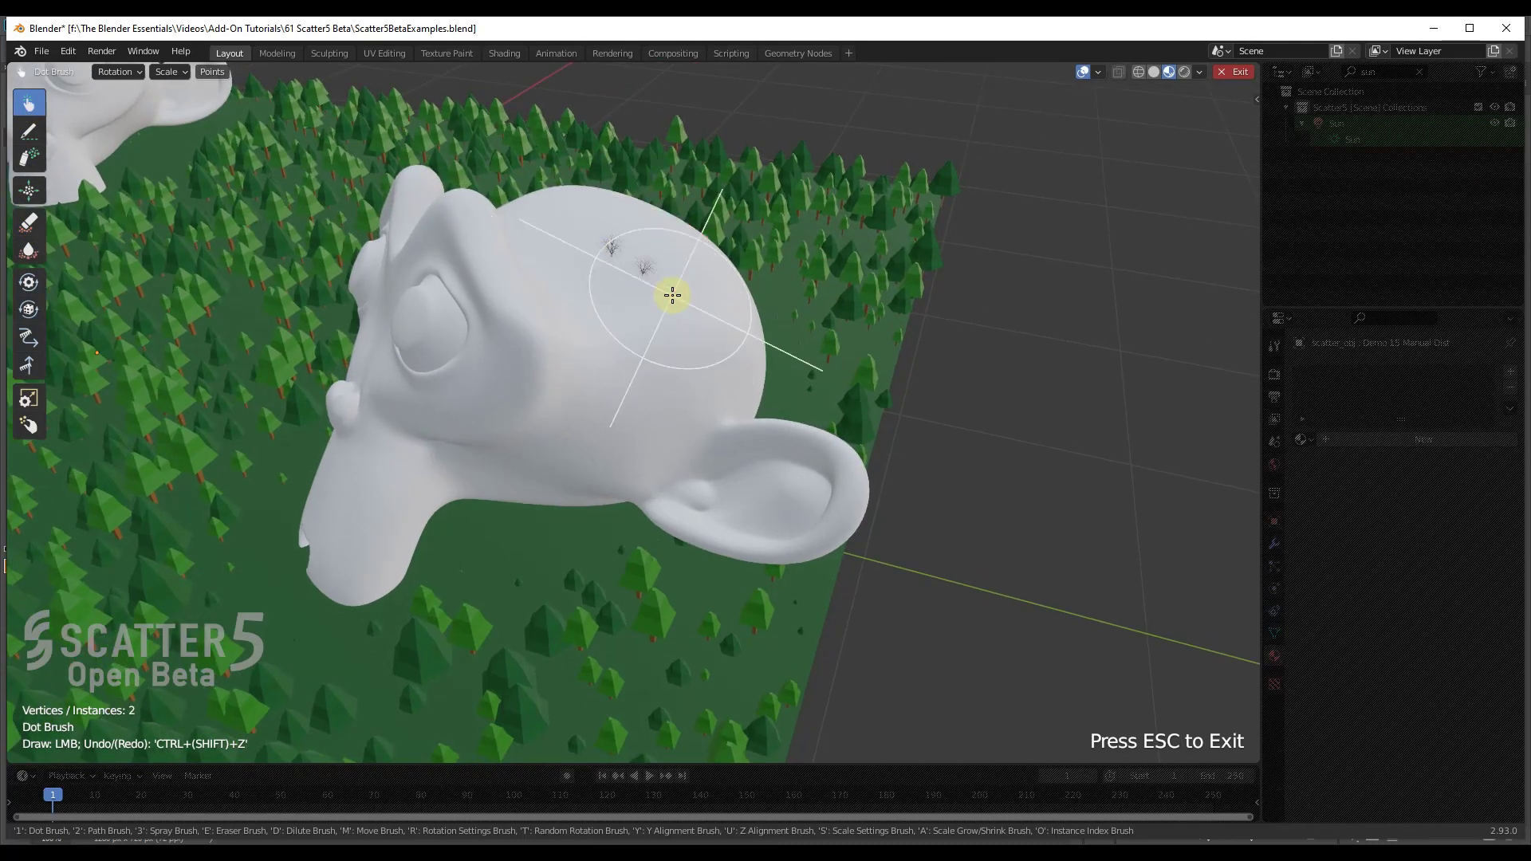
left_click(673, 294)
left_click(677, 259)
left_click(591, 209)
left_click(590, 229)
left_click(628, 212)
left_click(663, 228)
left_click(671, 354)
left_click(672, 303)
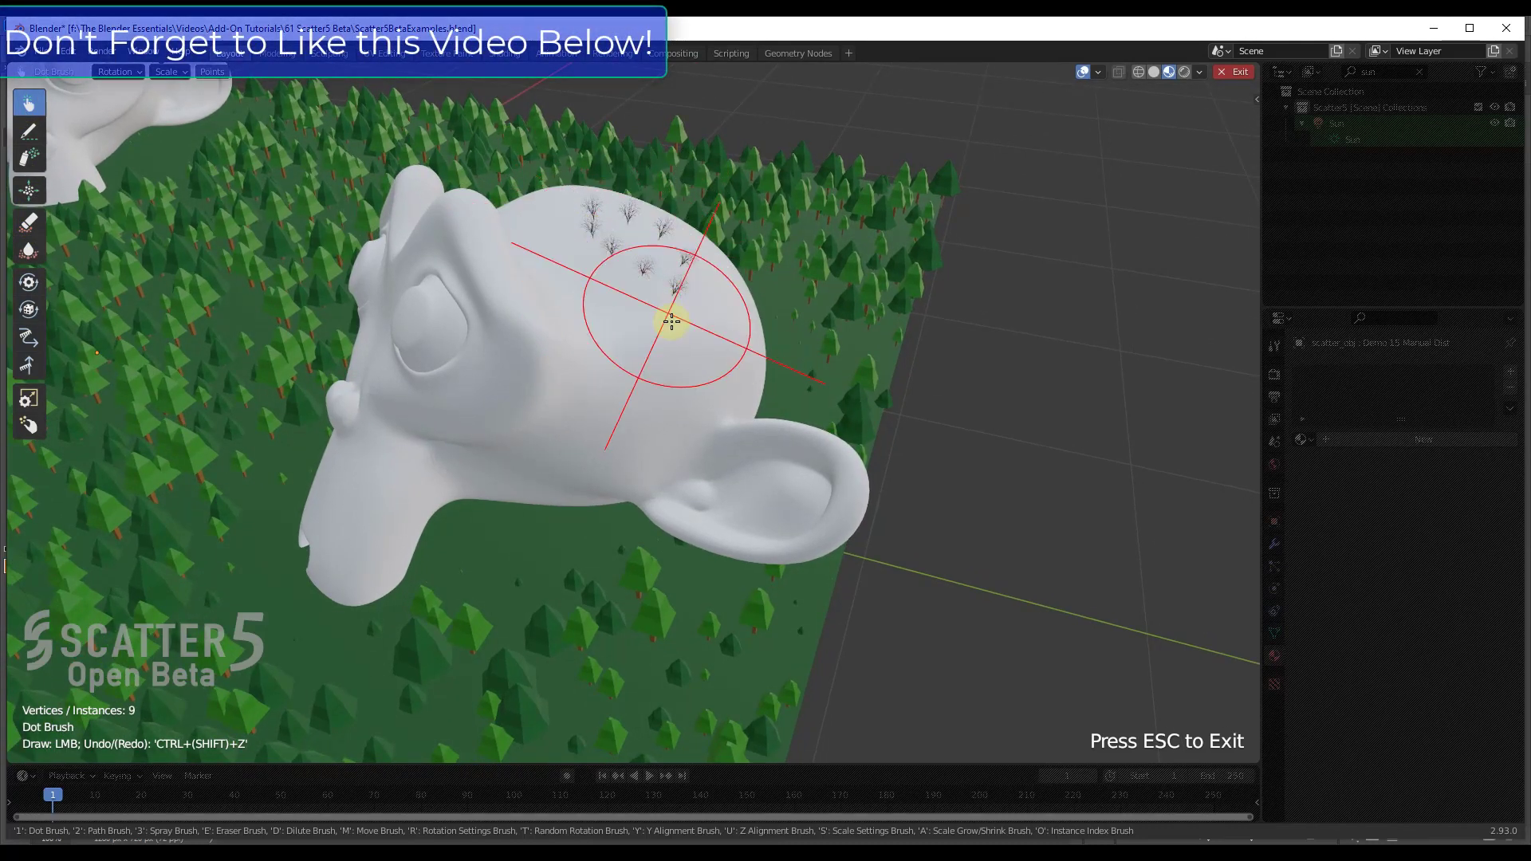
left_click(618, 301)
left_click(649, 306)
left_click(582, 261)
left_click(670, 279)
left_click(679, 289)
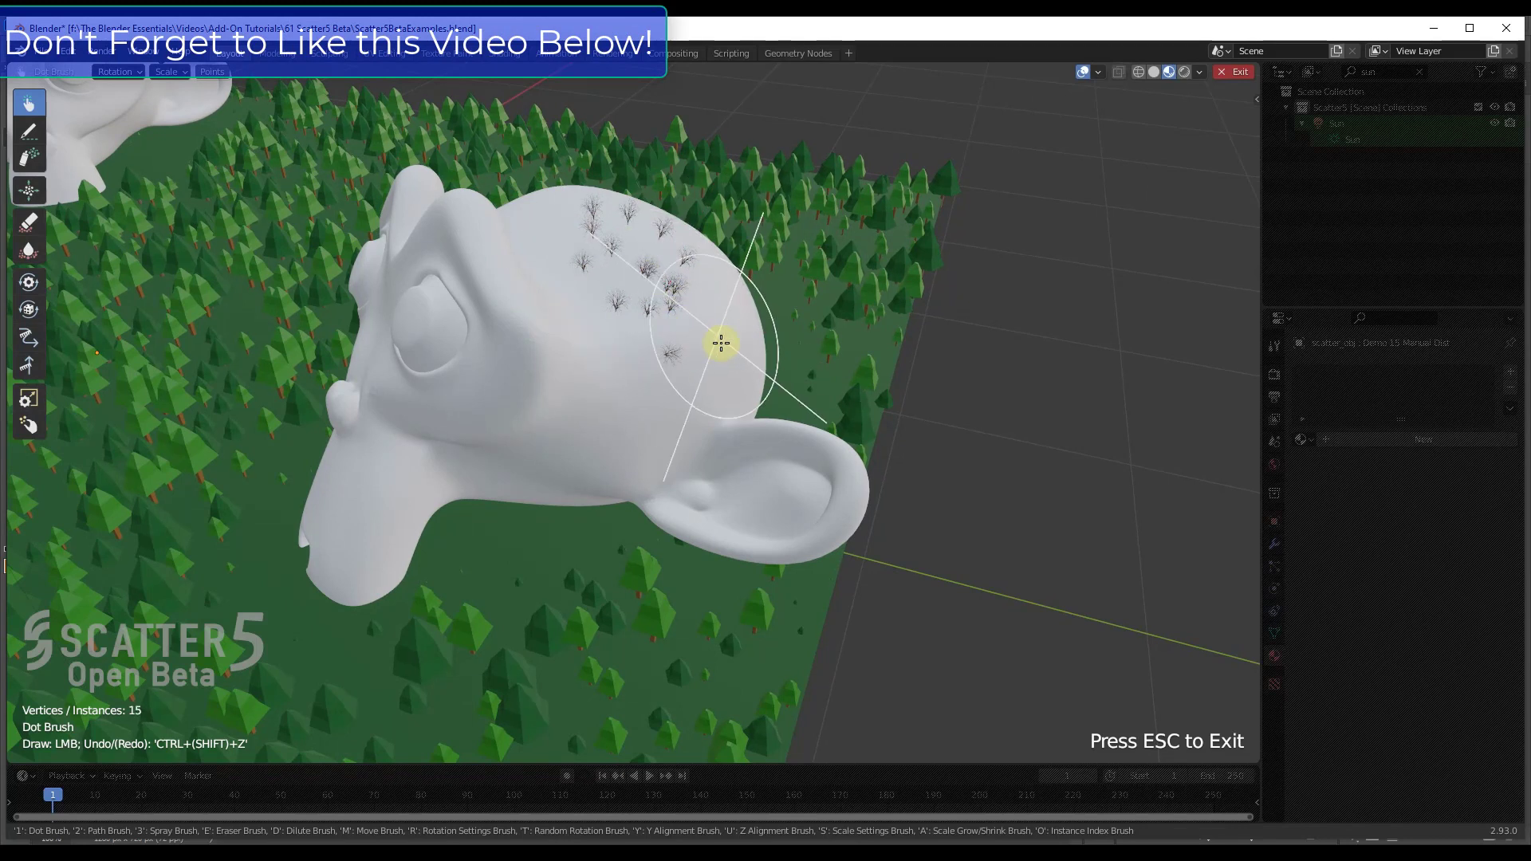
- Spray a dense cover of shrubs across the top and back of the nearer monkey head with the Spray Brush
middle_click_drag(706, 319, 637, 267)
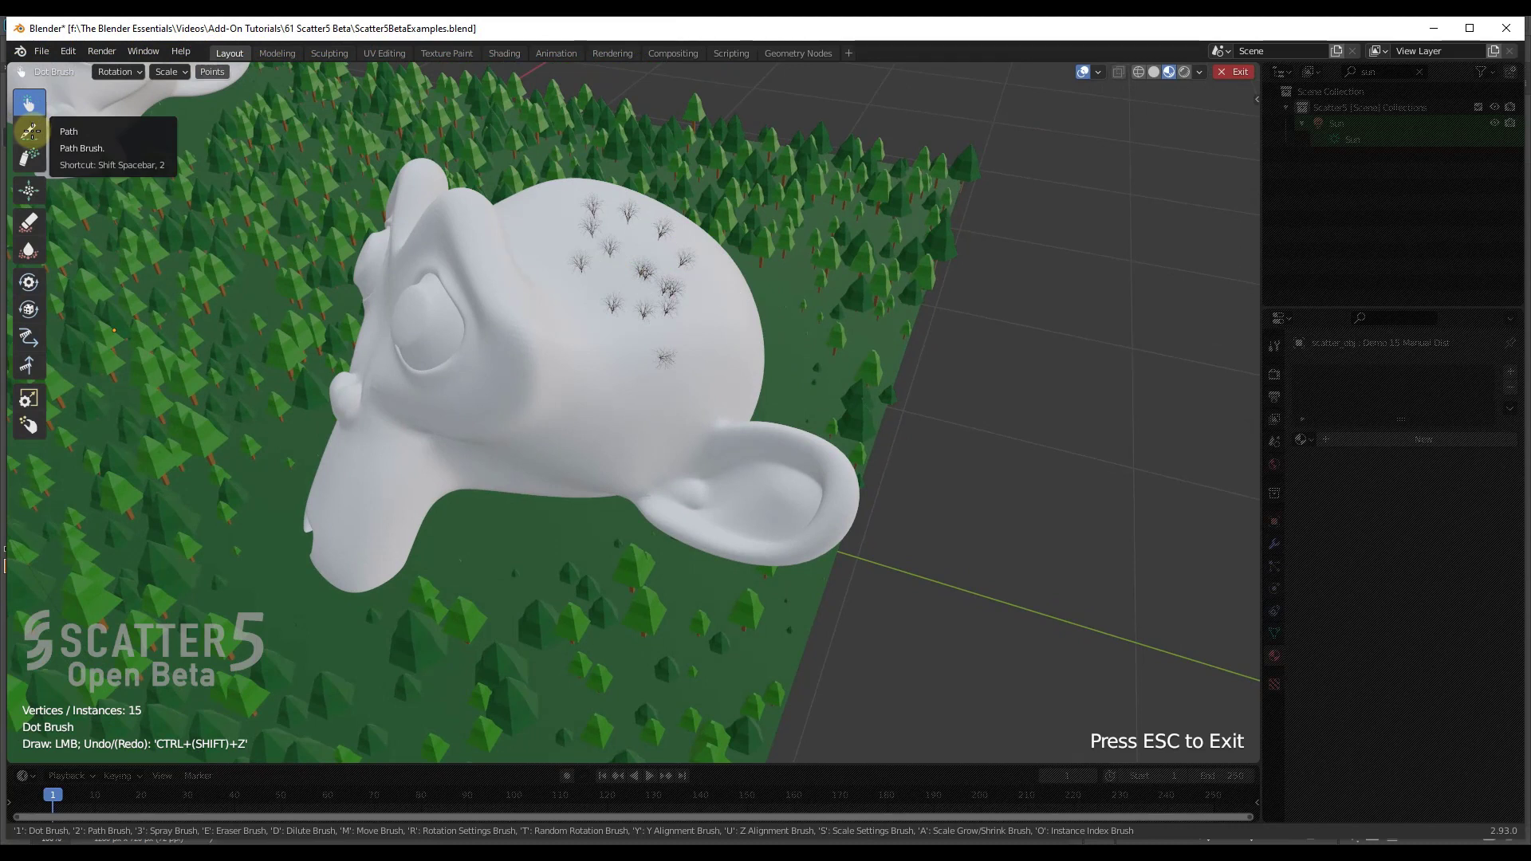
left_click(30, 157)
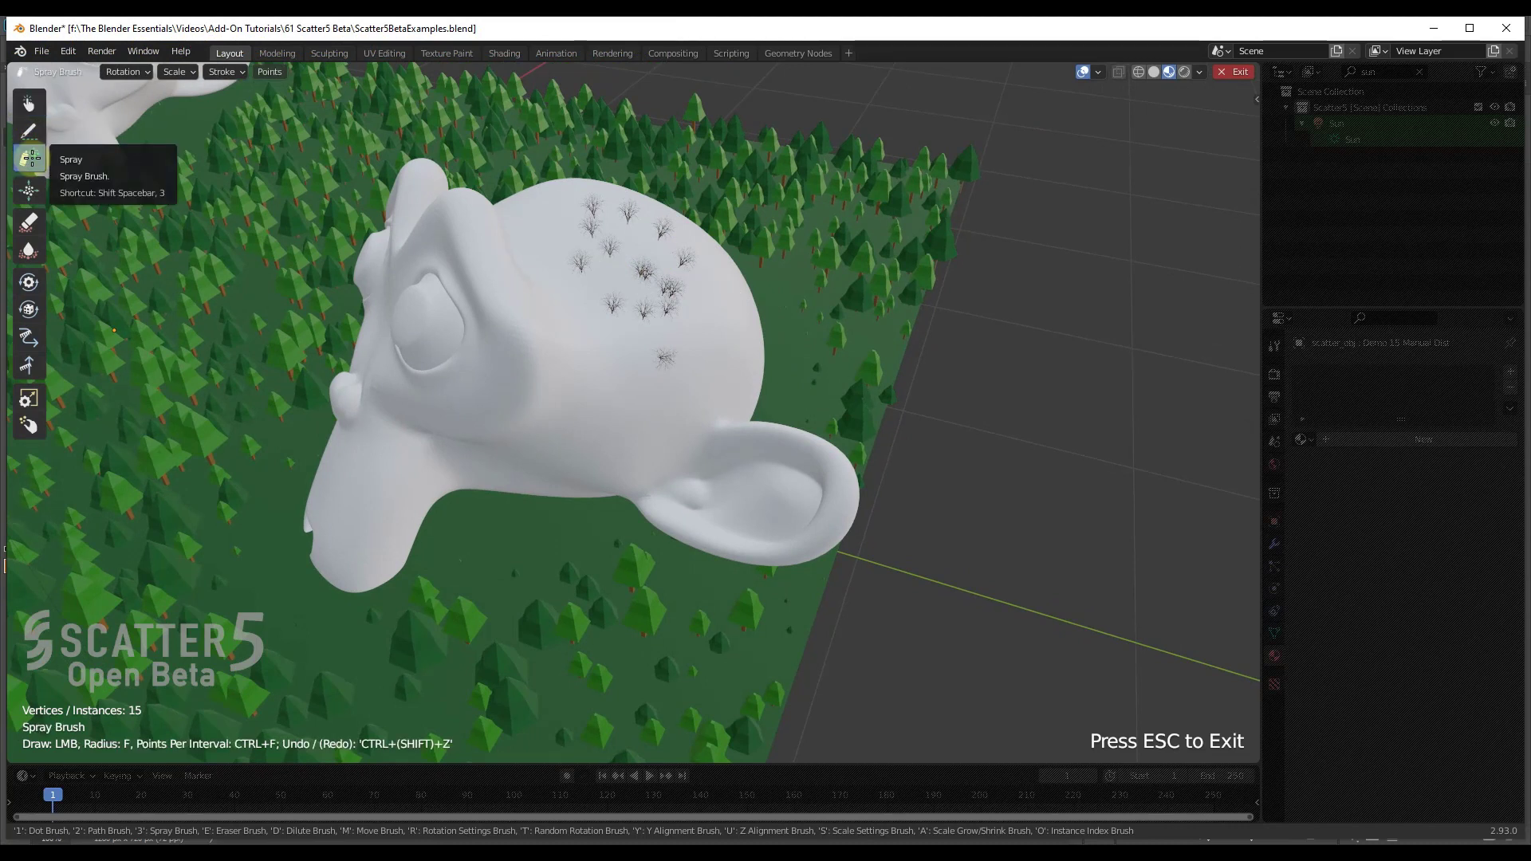
middle_click_drag(550, 235, 559, 198)
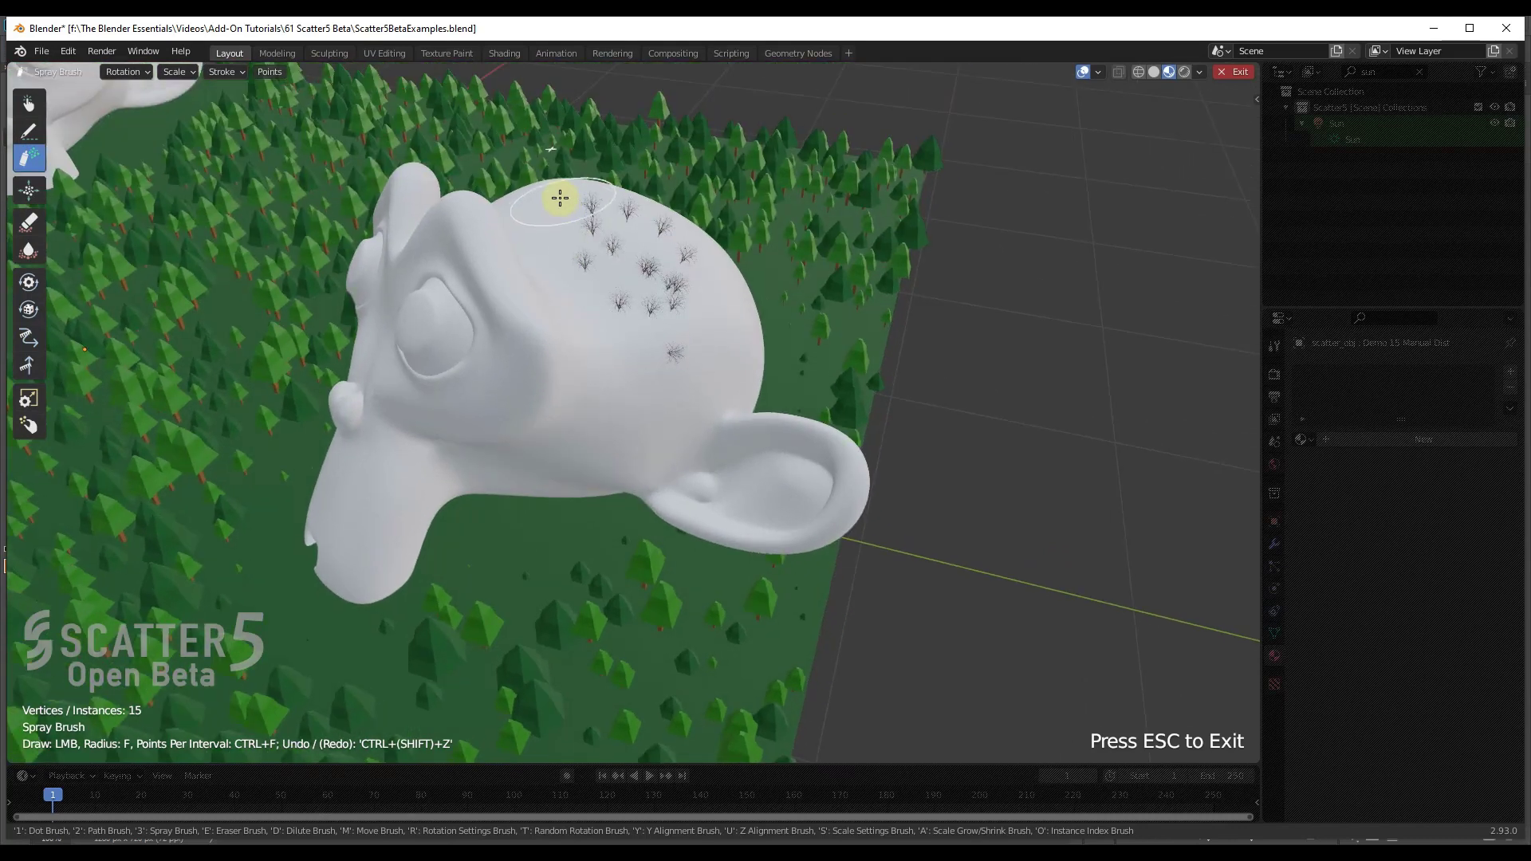
mouse_move(642, 233)
left_mouse_down()
mouse_move(700, 286)
mouse_move(632, 266)
mouse_move(555, 205)
left_mouse_up()
mouse_move(641, 252)
left_mouse_down()
mouse_move(699, 322)
mouse_move(718, 316)
mouse_move(717, 287)
mouse_move(680, 260)
mouse_move(659, 313)
mouse_move(674, 339)
mouse_move(695, 325)
mouse_move(667, 263)
left_mouse_up()
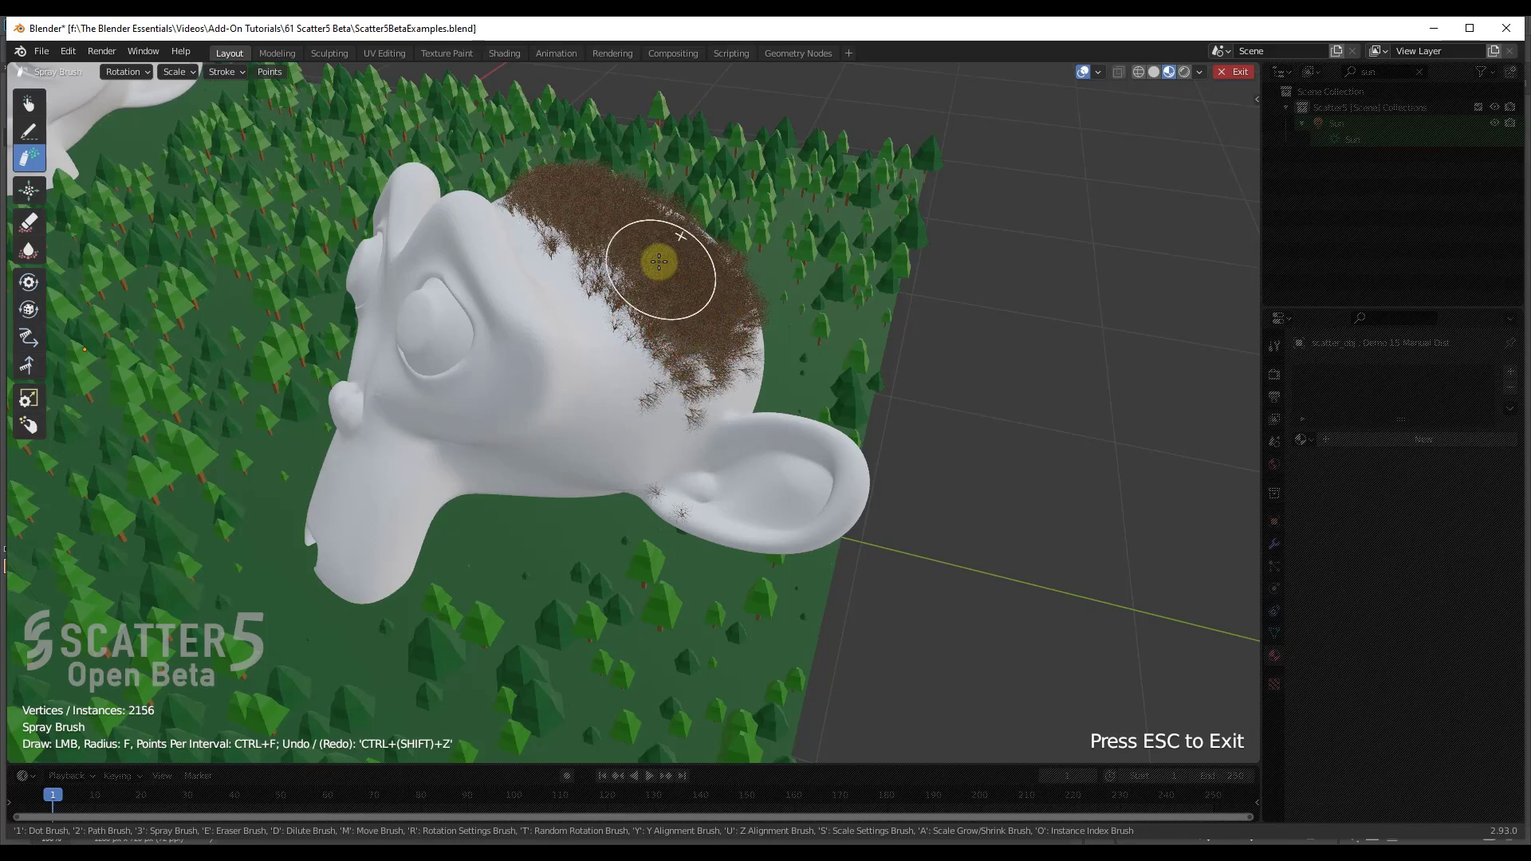
mouse_move(666, 263)
middle_mouse_down()
mouse_move(649, 266)
mouse_move(678, 204)
middle_mouse_up()
mouse_move(678, 204)
left_mouse_down()
mouse_move(652, 212)
mouse_move(694, 239)
mouse_move(673, 266)
left_mouse_up()
mouse_move(673, 266)
middle_mouse_down()
mouse_move(526, 267)
mouse_move(773, 300)
mouse_move(792, 256)
middle_mouse_up()
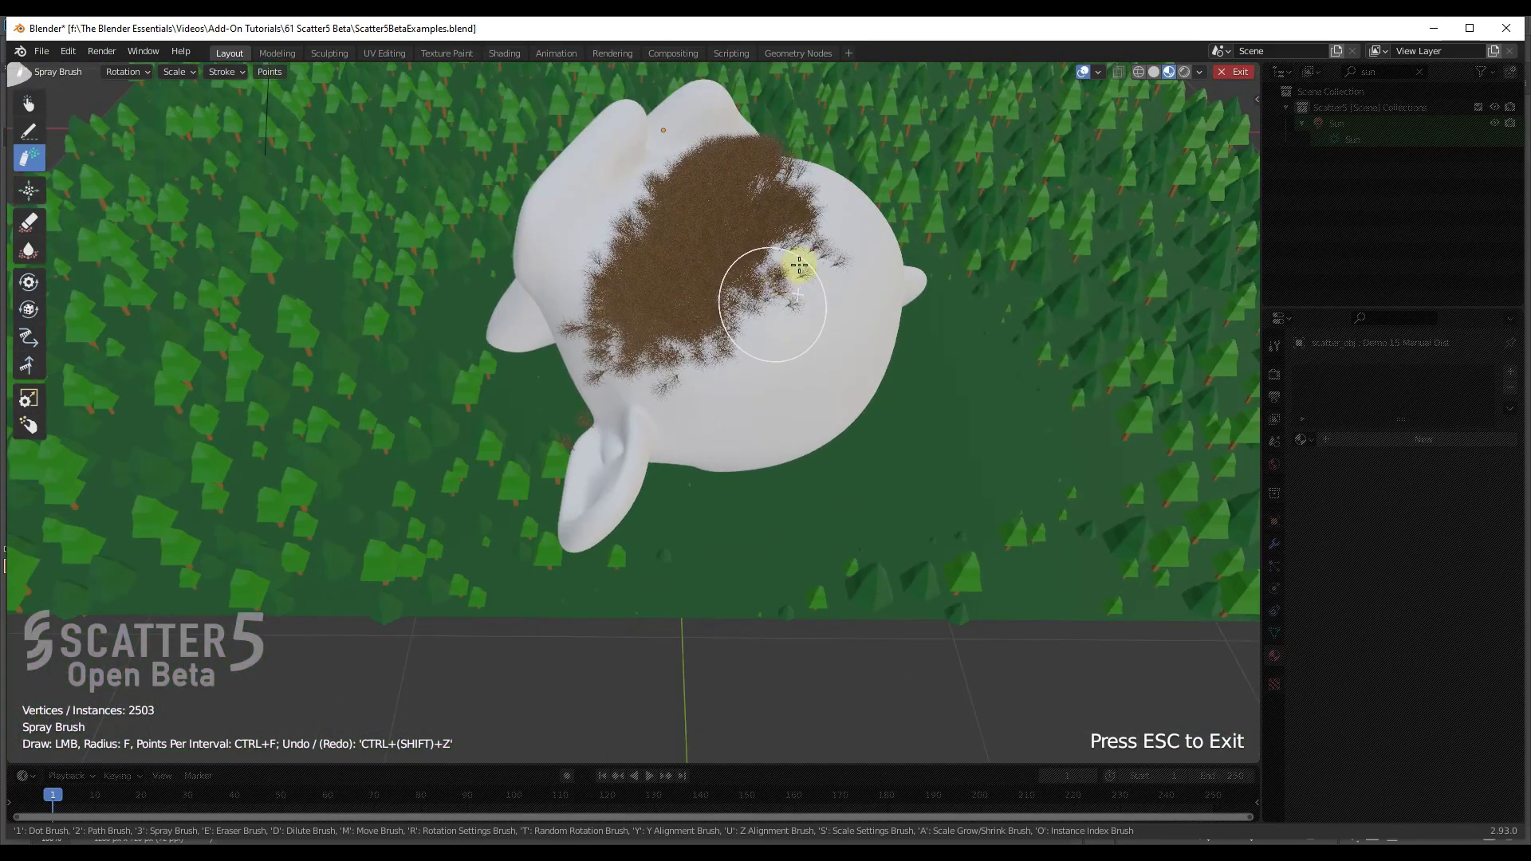
left_click_drag(792, 256, 1009, 287)
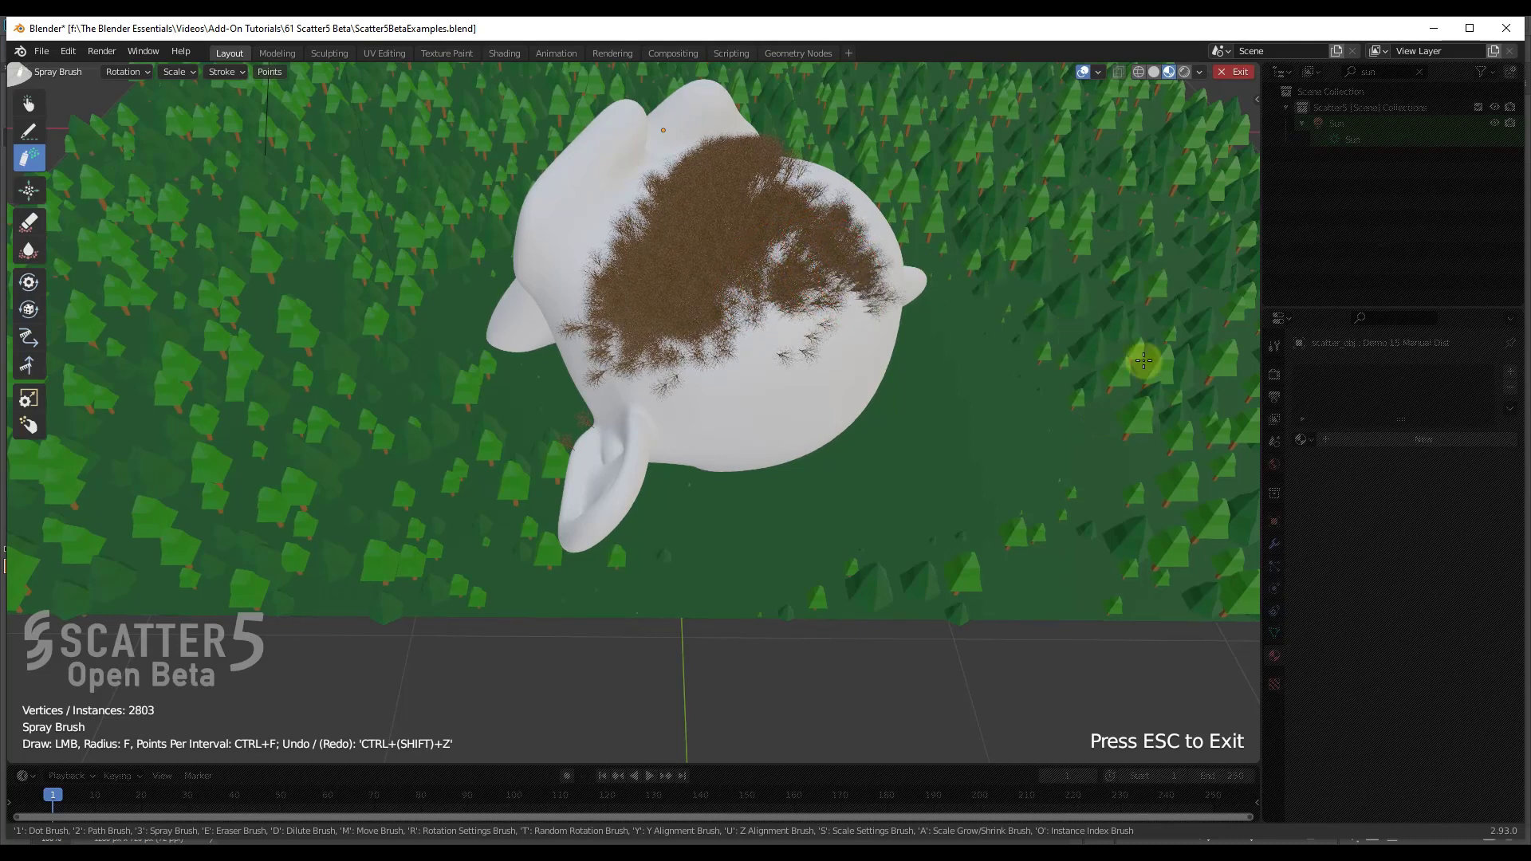
mouse_move(793, 191)
left_mouse_down()
mouse_move(881, 232)
mouse_move(813, 263)
mouse_move(767, 315)
mouse_move(813, 283)
mouse_move(670, 301)
left_mouse_up()
- Push the sprayed shrubs around the monkey head's surface with the Move Brush, over the face and back toward the crown
mouse_move(670, 300)
middle_mouse_down()
mouse_move(754, 301)
mouse_move(757, 255)
middle_mouse_up()
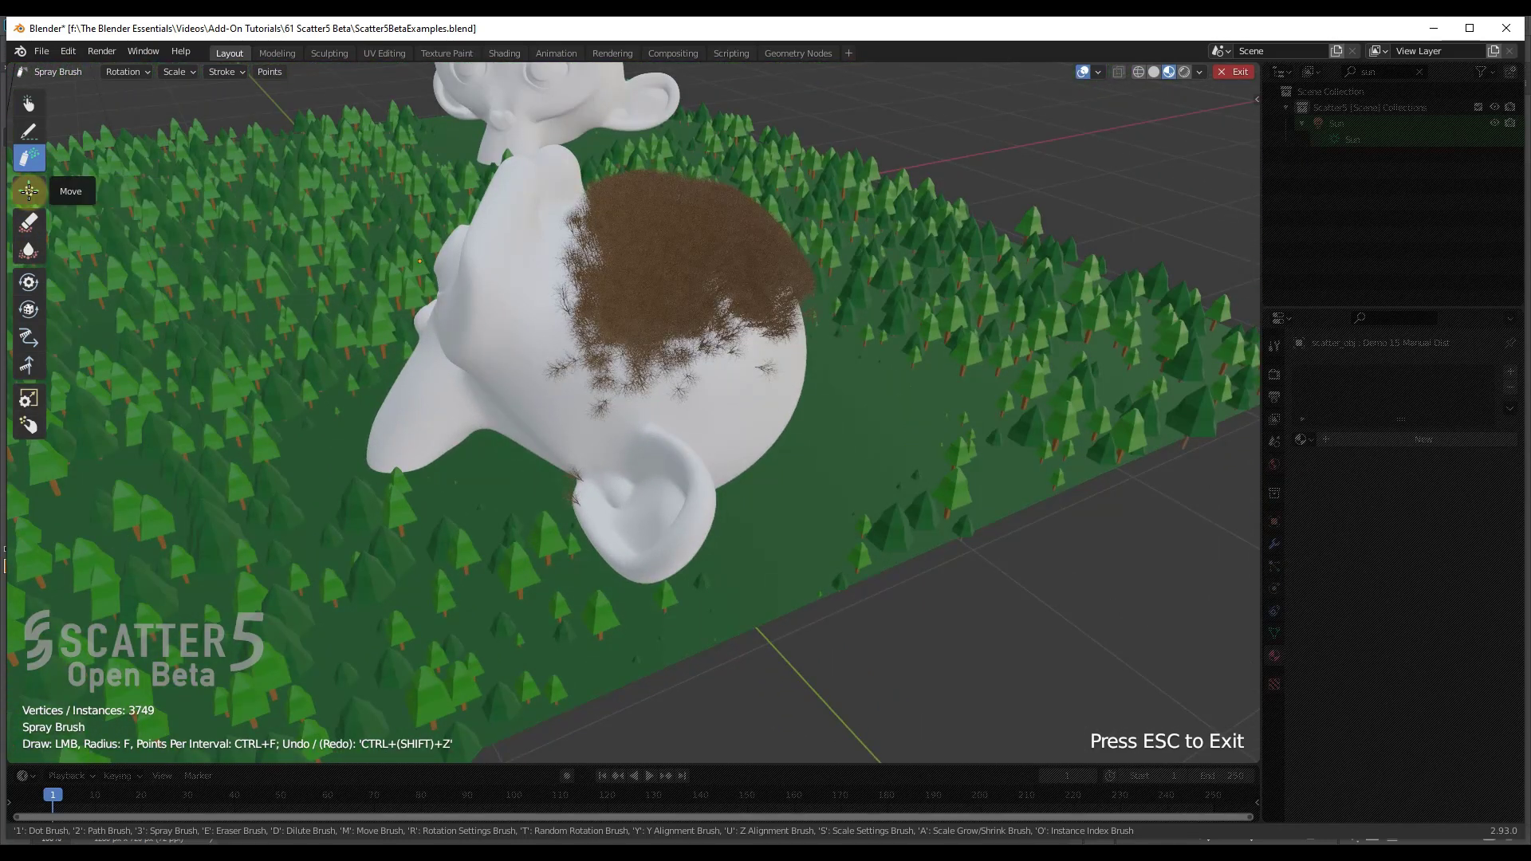
left_click(30, 191)
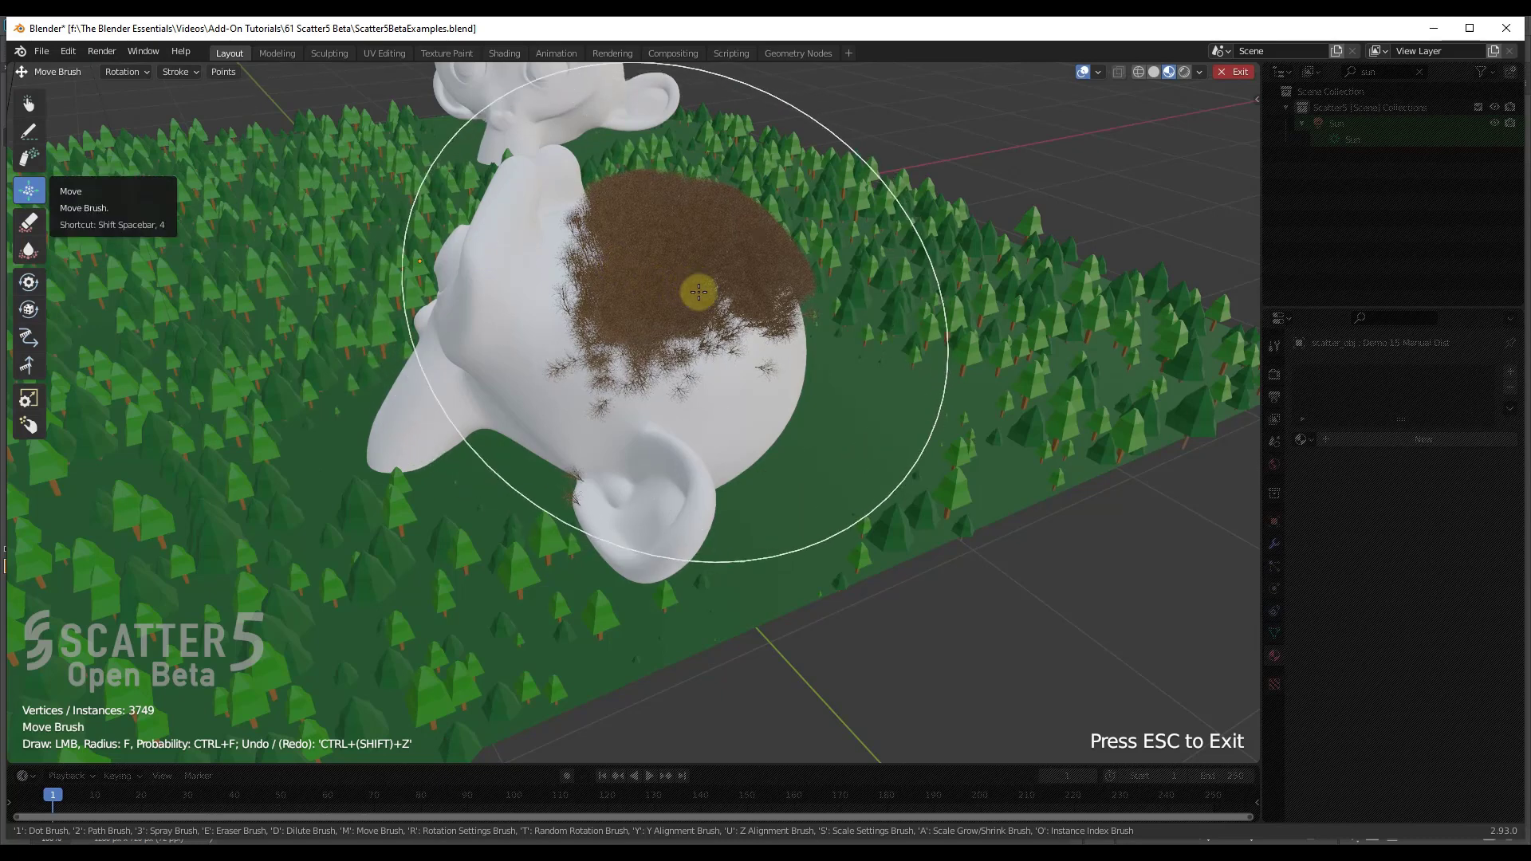
left_click_drag(725, 316, 752, 362)
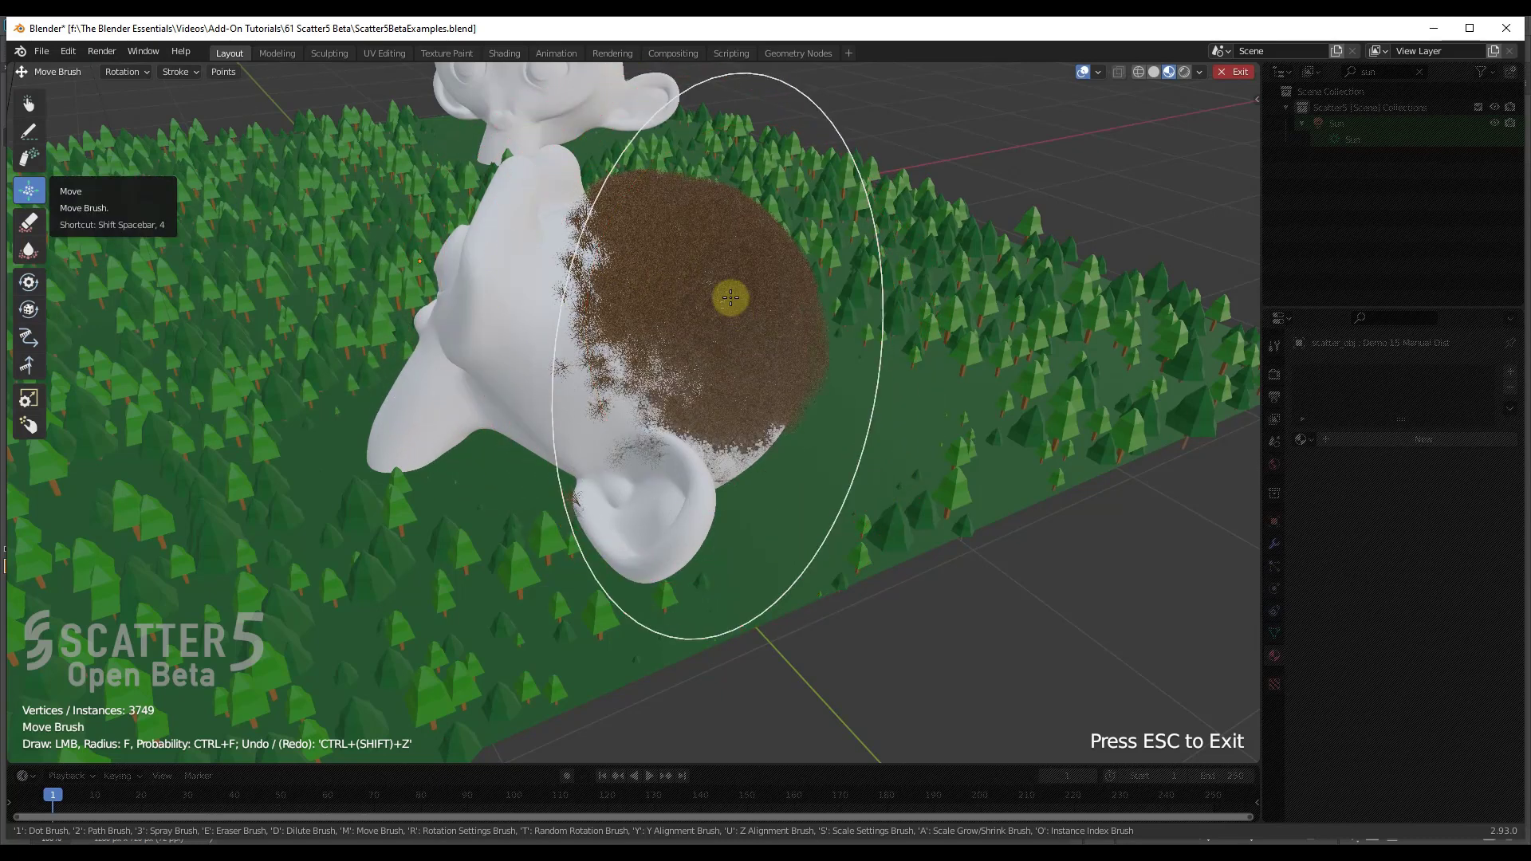
mouse_move(703, 274)
left_mouse_down()
mouse_move(658, 315)
mouse_move(694, 283)
mouse_move(619, 257)
mouse_move(721, 273)
left_mouse_up()
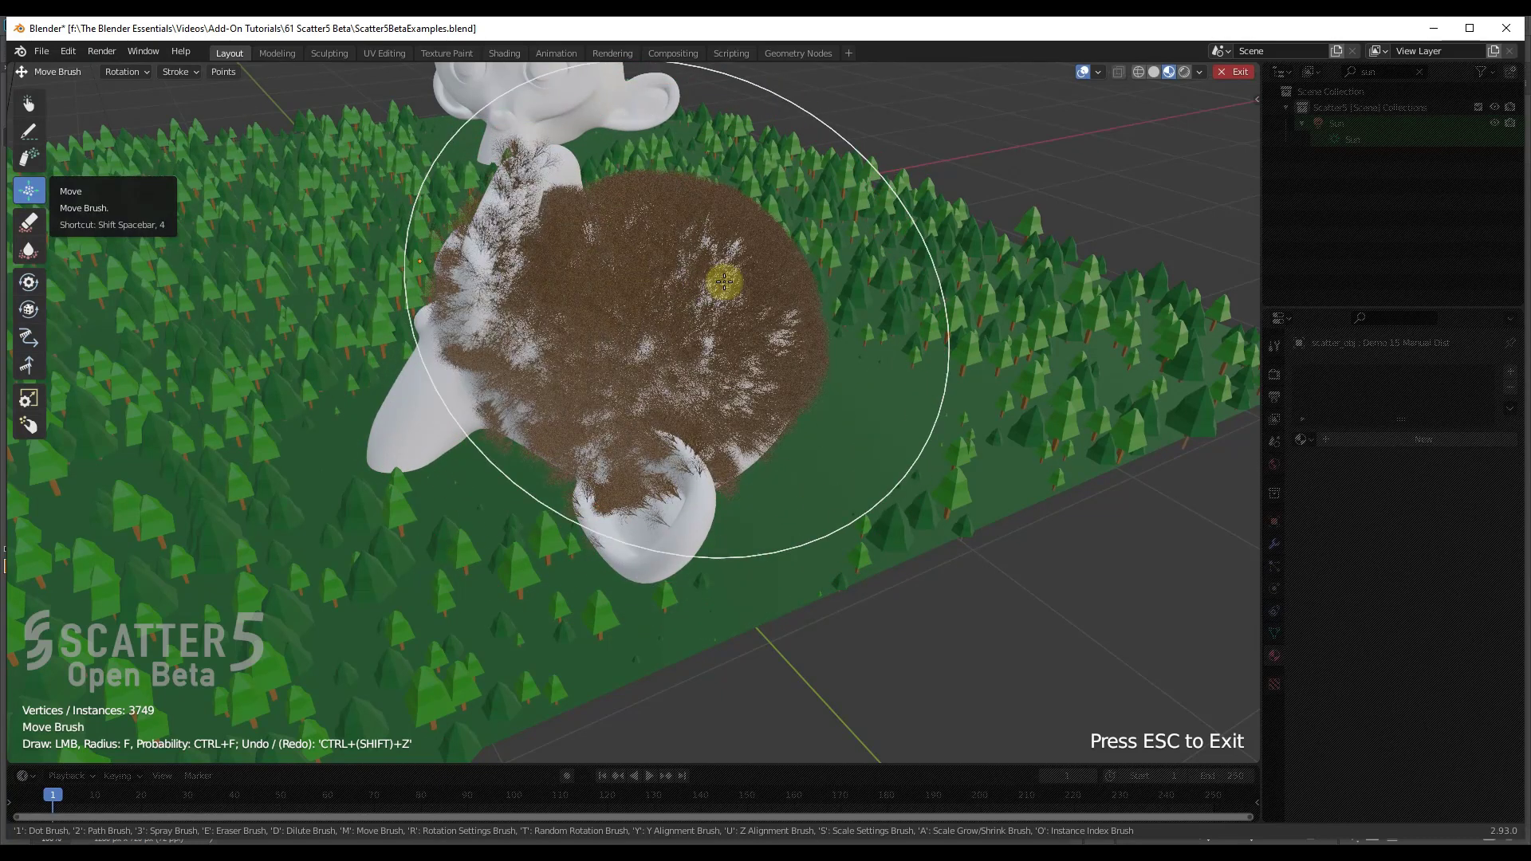
middle_click_drag(721, 273, 612, 352)
mouse_move(612, 353)
left_mouse_down()
mouse_move(457, 396)
mouse_move(555, 382)
mouse_move(643, 306)
mouse_move(452, 381)
mouse_move(439, 387)
mouse_move(504, 364)
mouse_move(412, 415)
mouse_move(598, 318)
left_mouse_up()
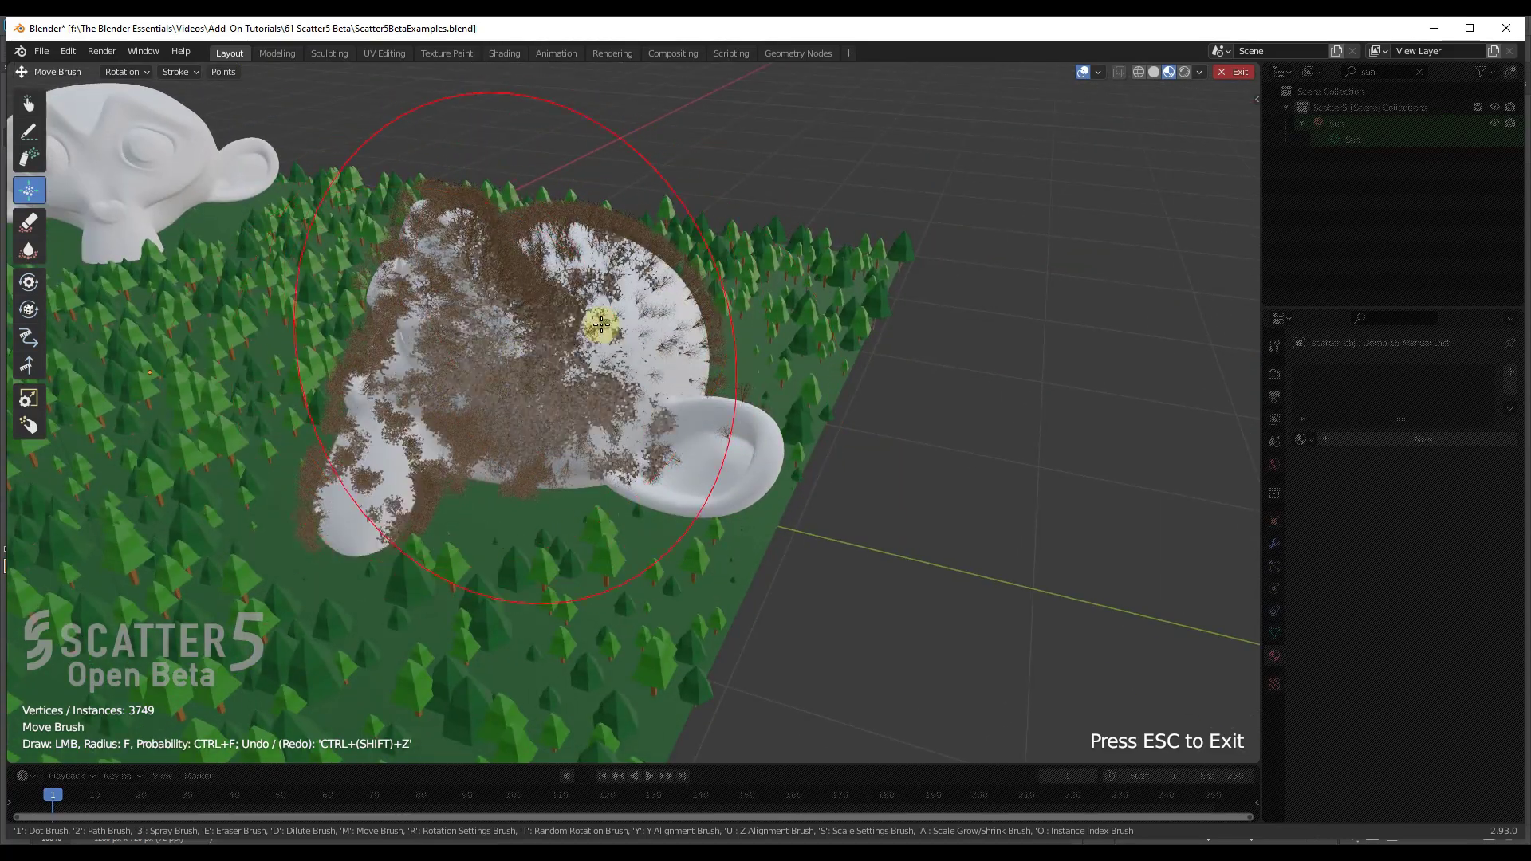
mouse_move(395, 418)
left_mouse_down()
mouse_move(575, 310)
mouse_move(443, 333)
mouse_move(462, 359)
mouse_move(442, 391)
mouse_move(440, 317)
mouse_move(507, 296)
mouse_move(416, 250)
mouse_move(428, 234)
mouse_move(550, 233)
mouse_move(516, 410)
mouse_move(572, 349)
mouse_move(486, 438)
mouse_move(497, 450)
mouse_move(605, 345)
left_mouse_up()
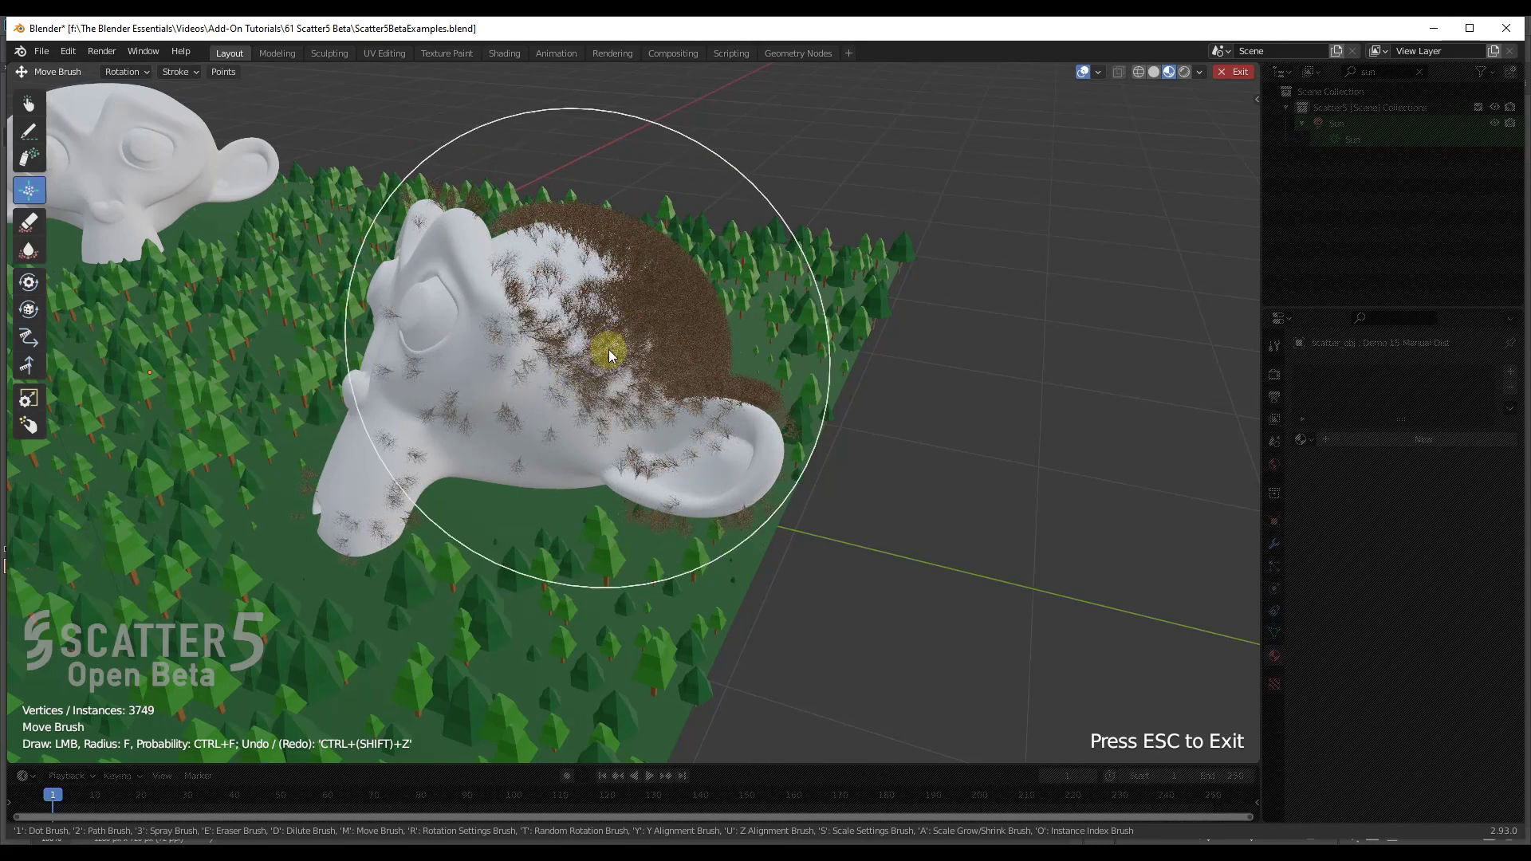
- Erase the shrubs from the visible side of the monkey head with the Eraser Brush
middle_click_drag(605, 345, 4, 243)
left_click(29, 222)
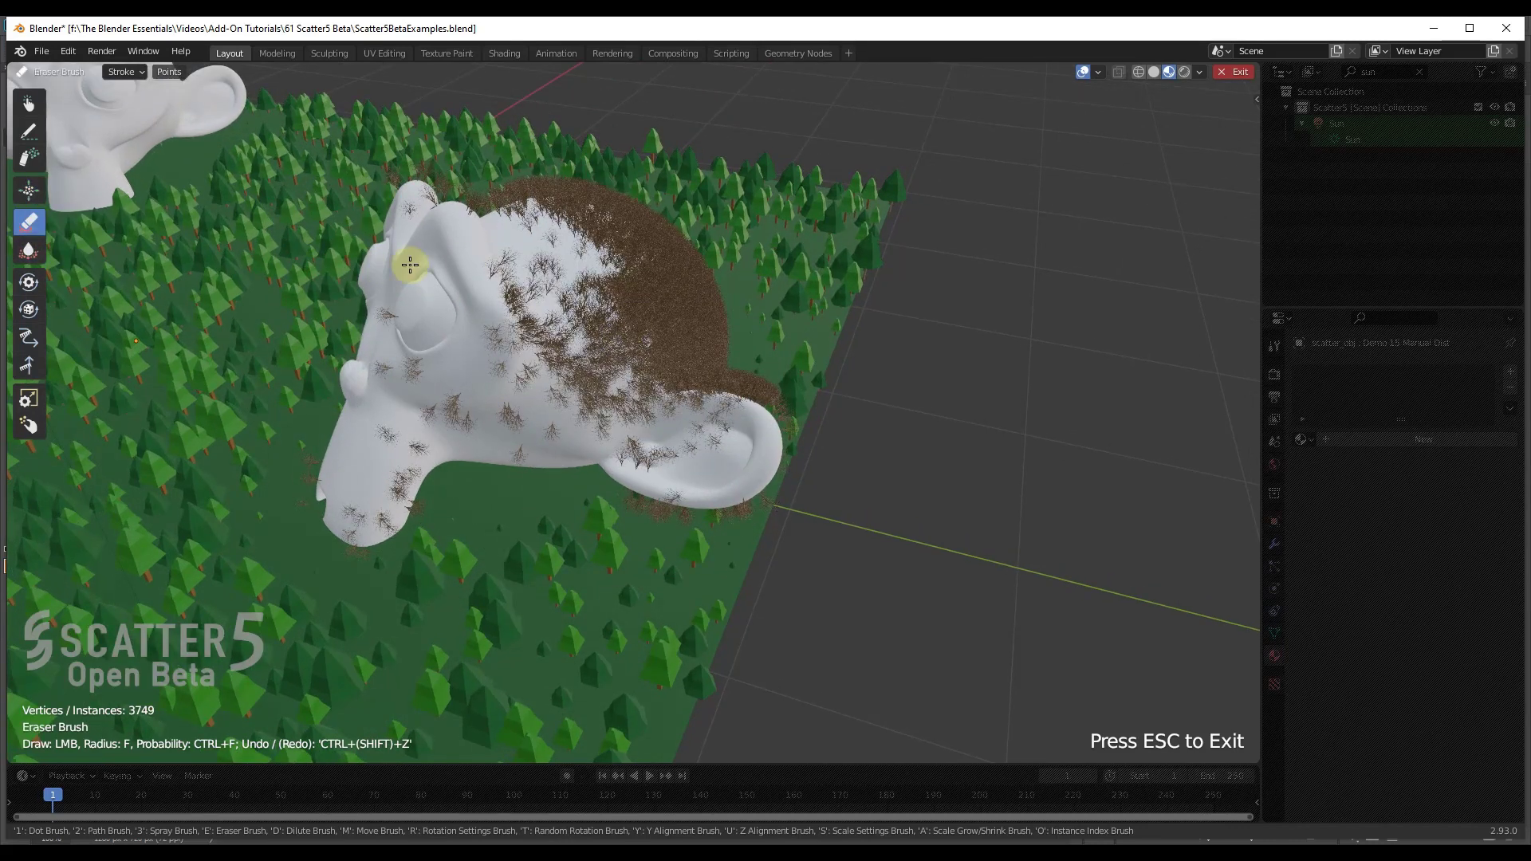
mouse_move(595, 246)
left_mouse_down()
mouse_move(656, 304)
mouse_move(689, 277)
mouse_move(738, 374)
left_mouse_up()
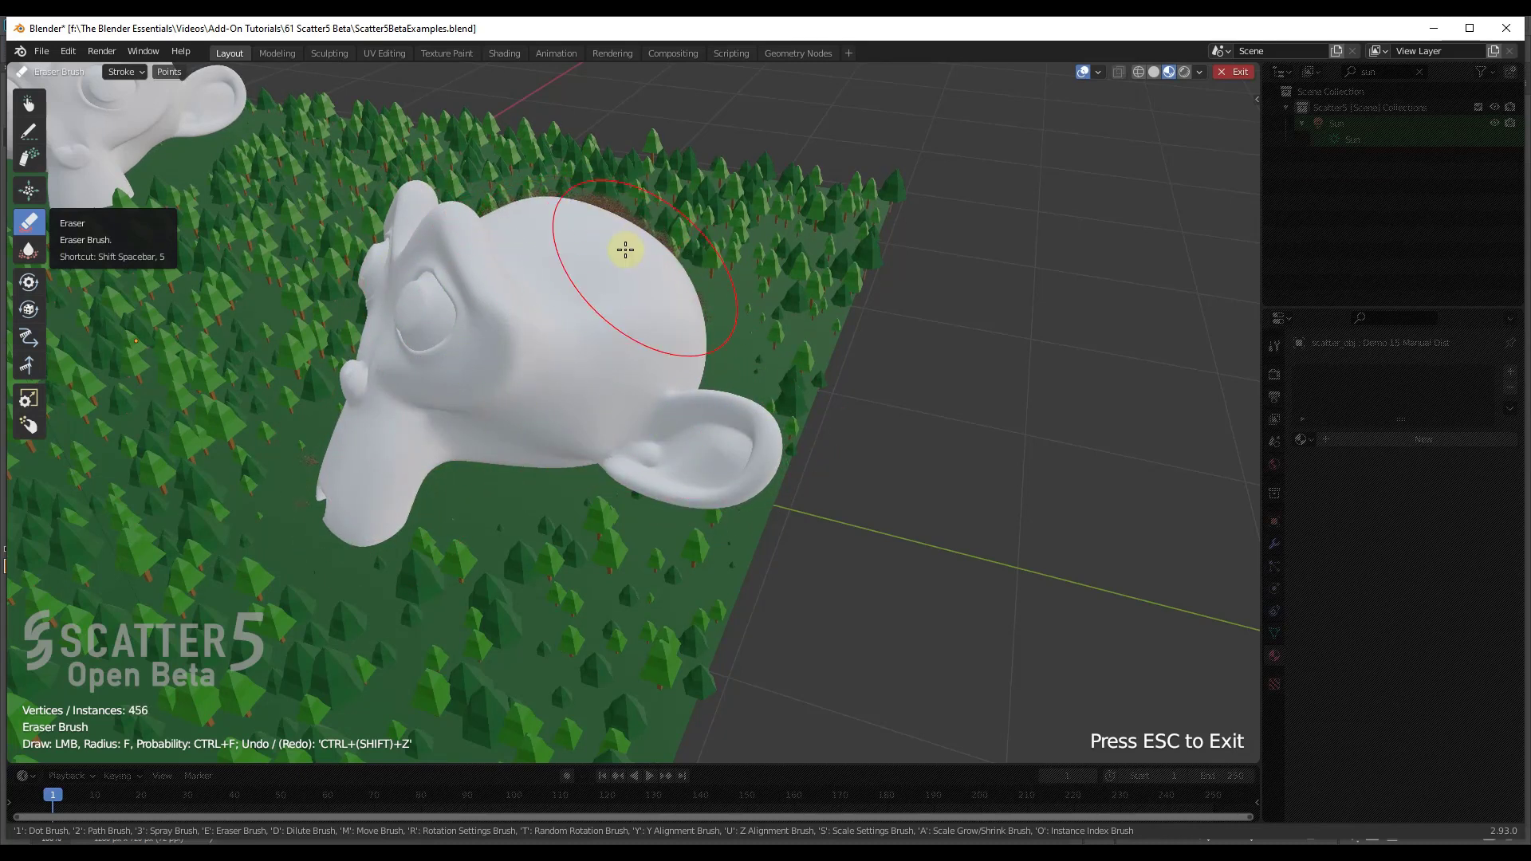
- Spray a new patch of shrubs on the back of the monkey head and thin it out with the Dilute Brush
left_click(28, 157)
mouse_move(550, 249)
left_mouse_down()
mouse_move(634, 295)
mouse_move(607, 229)
mouse_move(666, 282)
mouse_move(680, 325)
mouse_move(668, 341)
mouse_move(563, 230)
mouse_move(647, 356)
mouse_move(575, 322)
mouse_move(597, 255)
mouse_move(583, 301)
mouse_move(564, 241)
mouse_move(618, 314)
mouse_move(615, 256)
left_mouse_up()
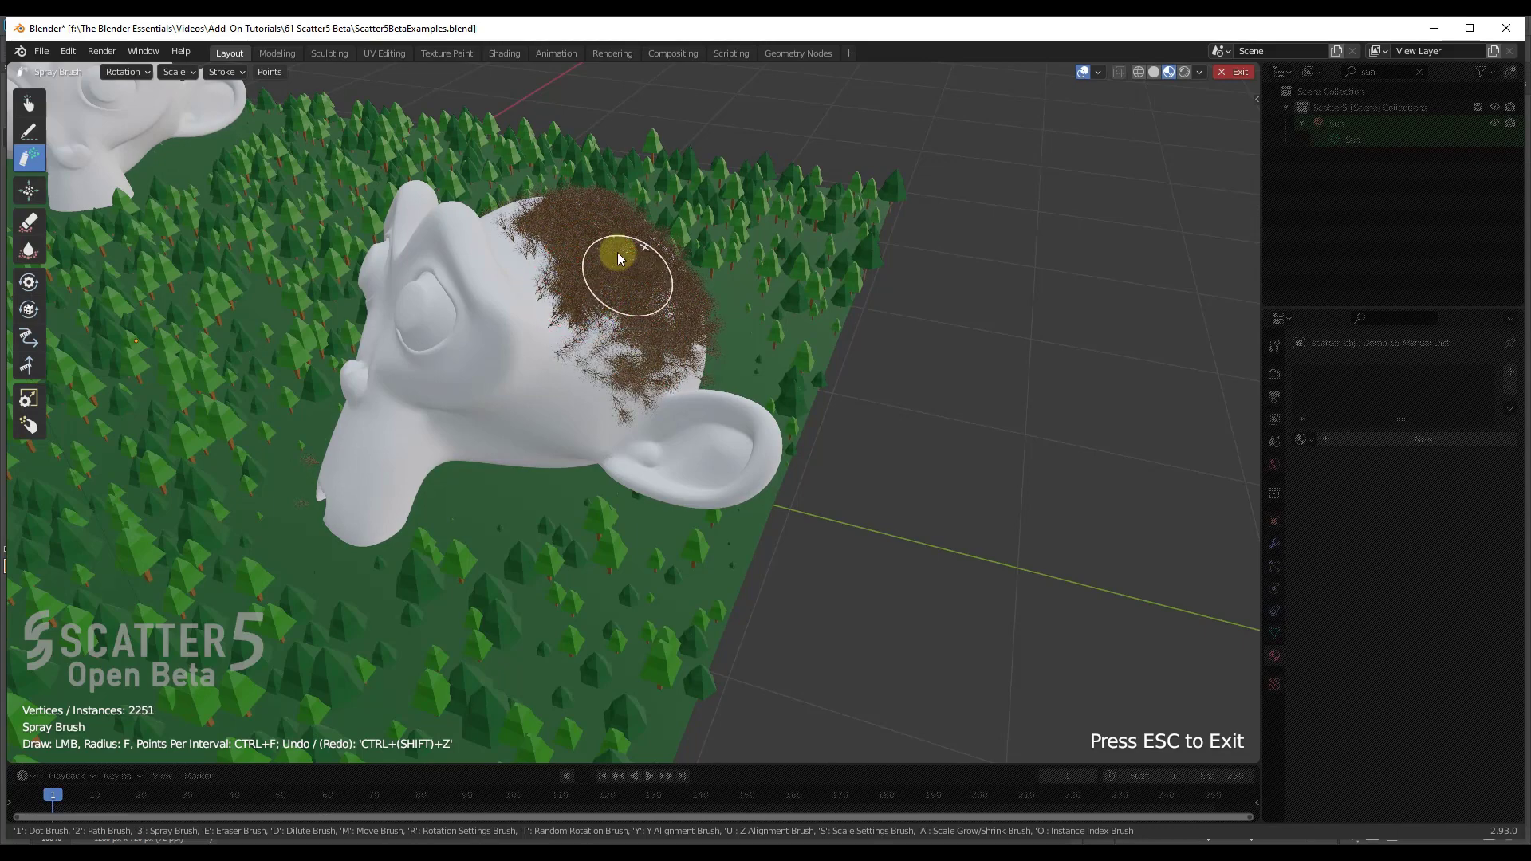
scroll(615, 263, "up", 6)
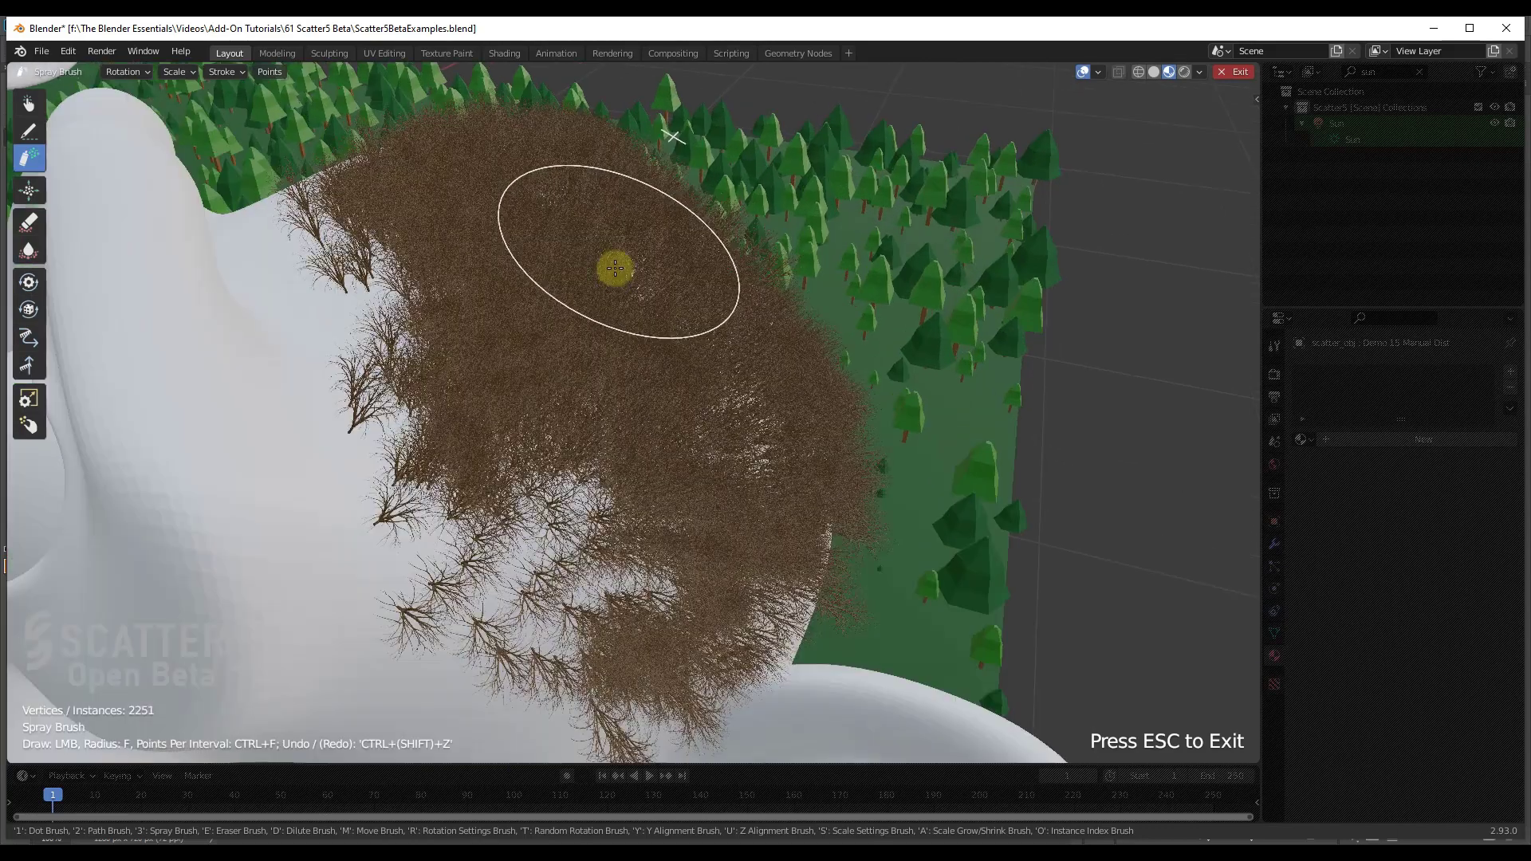
left_click(29, 252)
left_click_drag(585, 247, 668, 378)
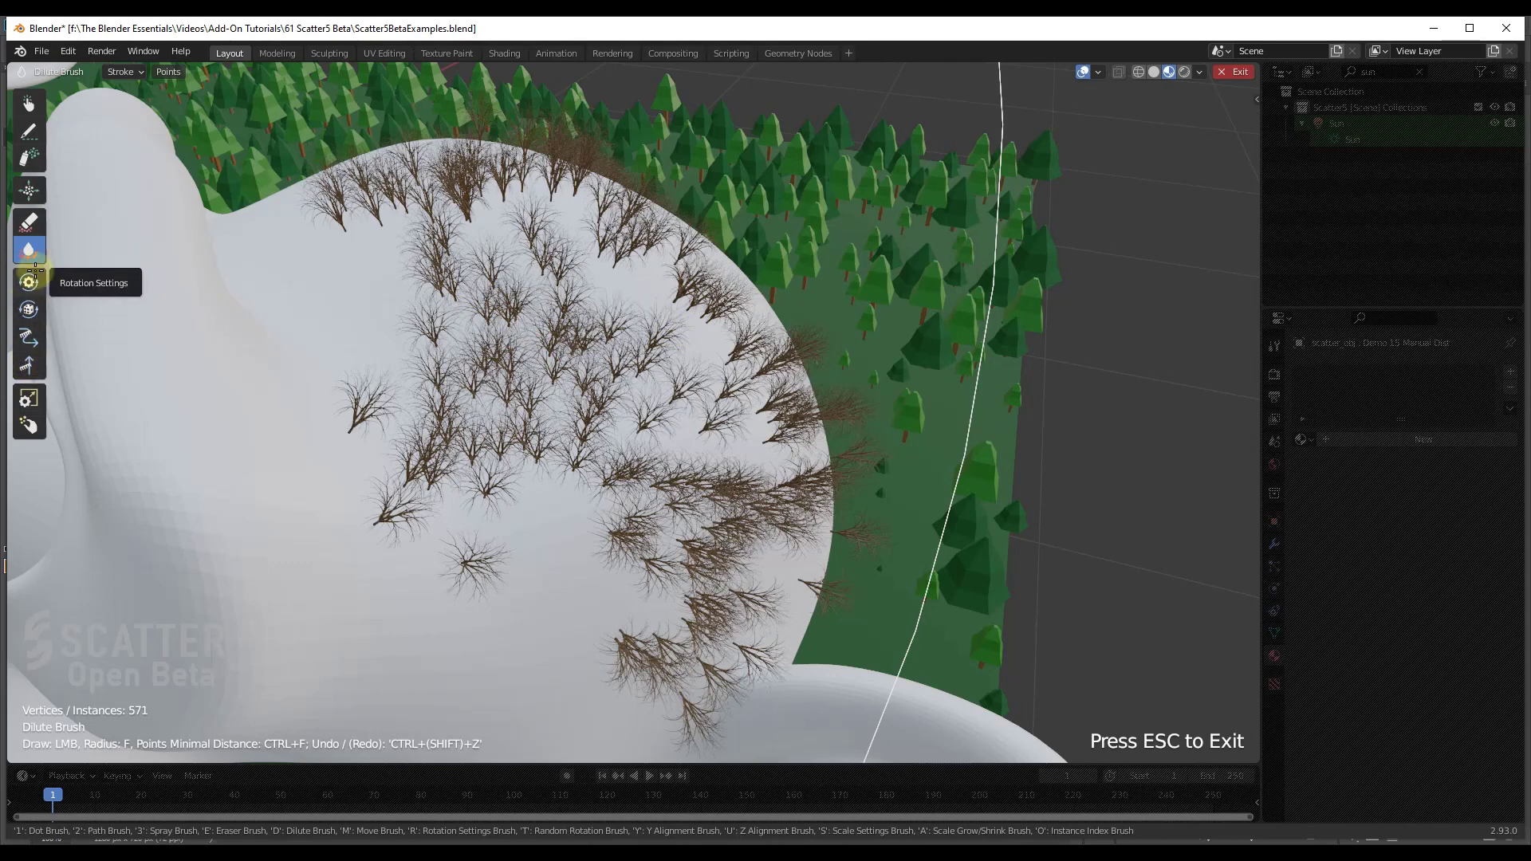
- Enlarge the shrubs with the Scale Settings Brush, using a default scale of 2.000 on all axes and the random factor disabled
left_click(29, 398)
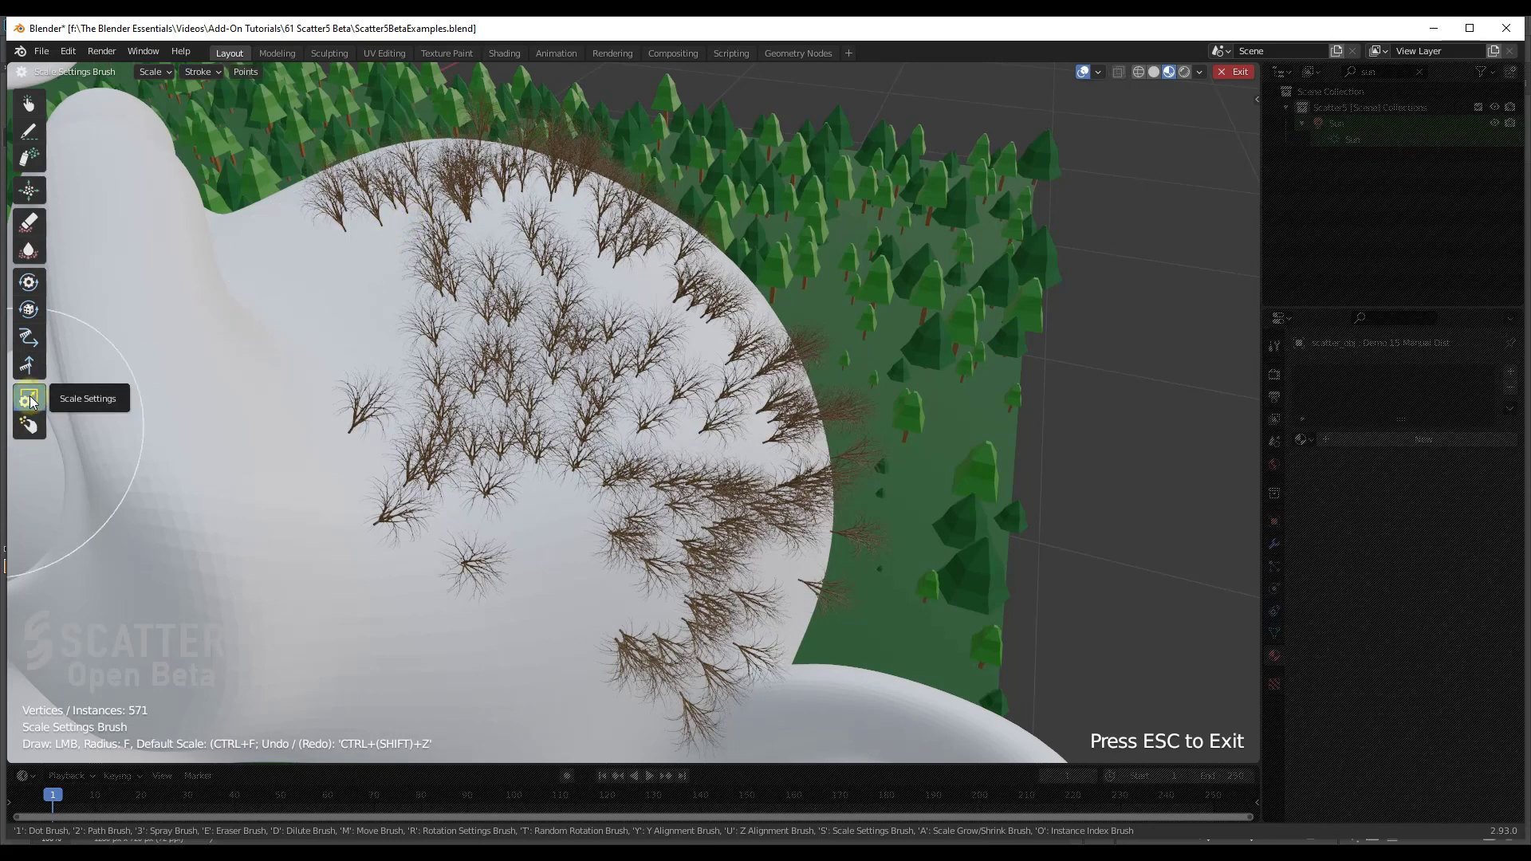
left_click(168, 72)
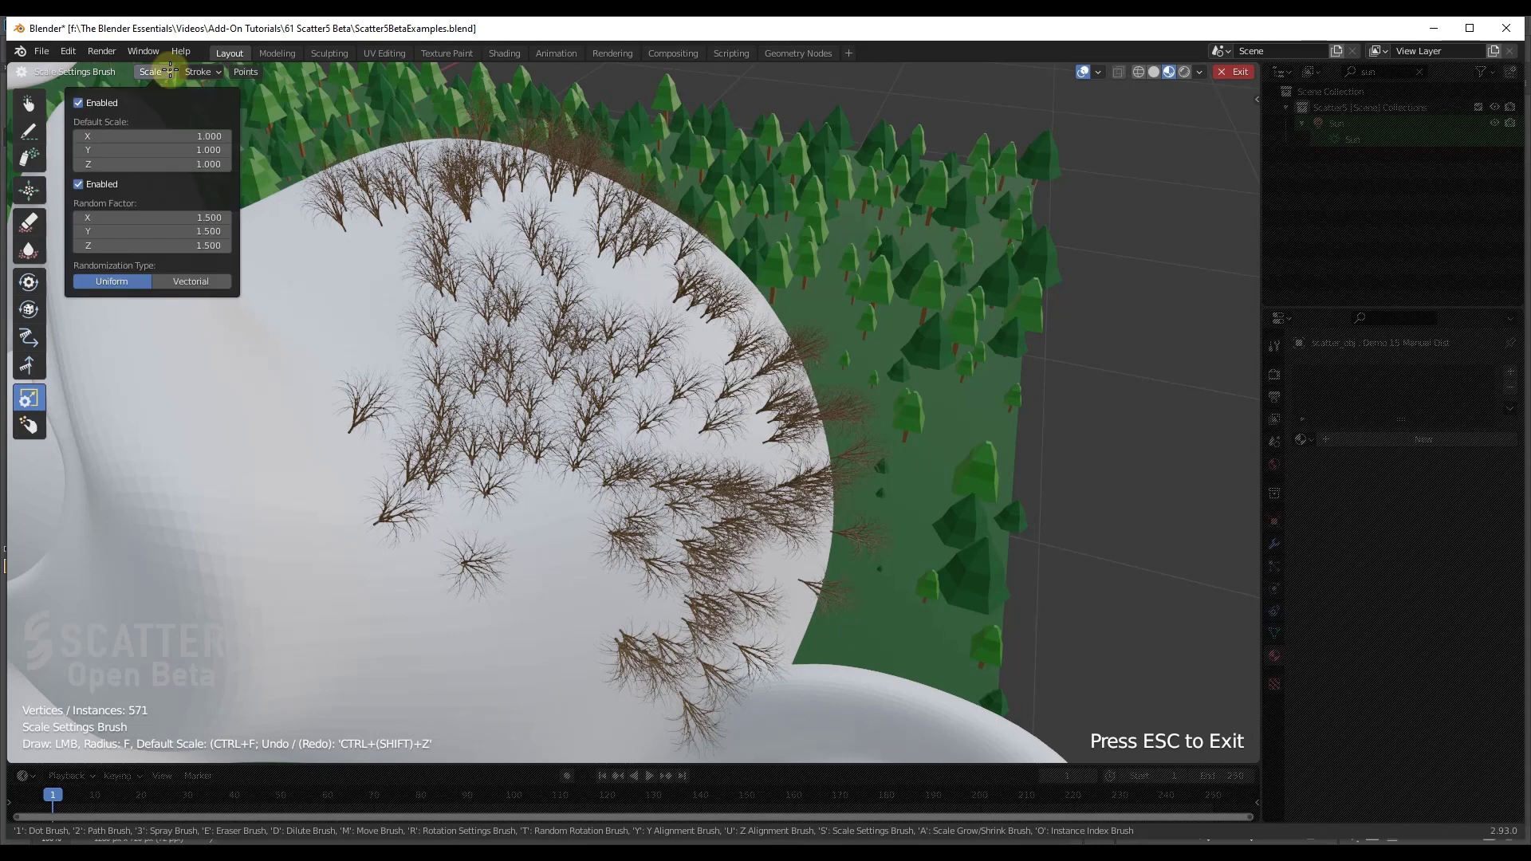
left_click(77, 185)
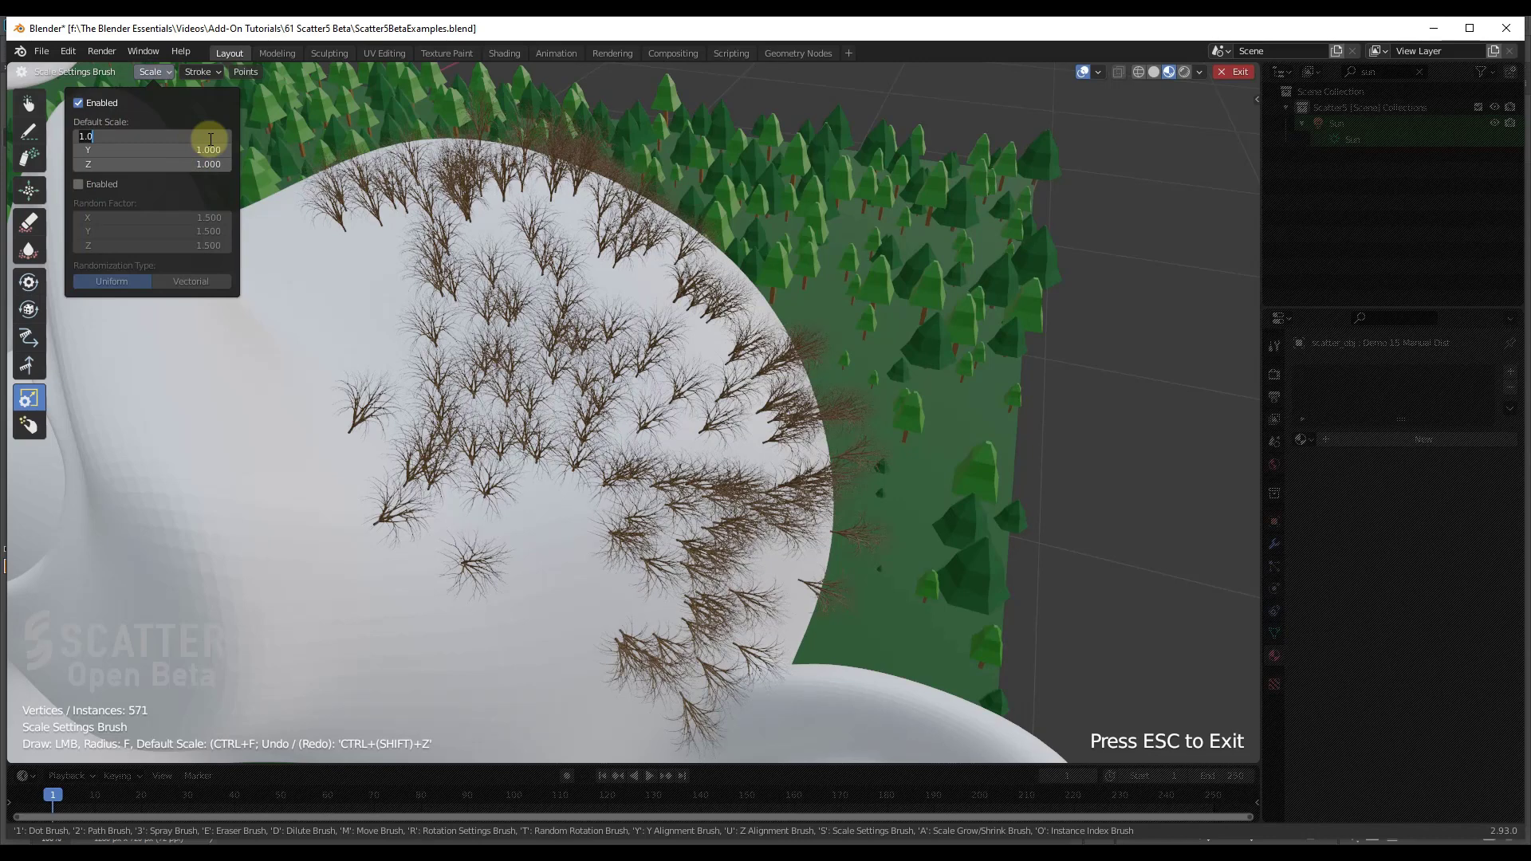
type("2")
key("Return")
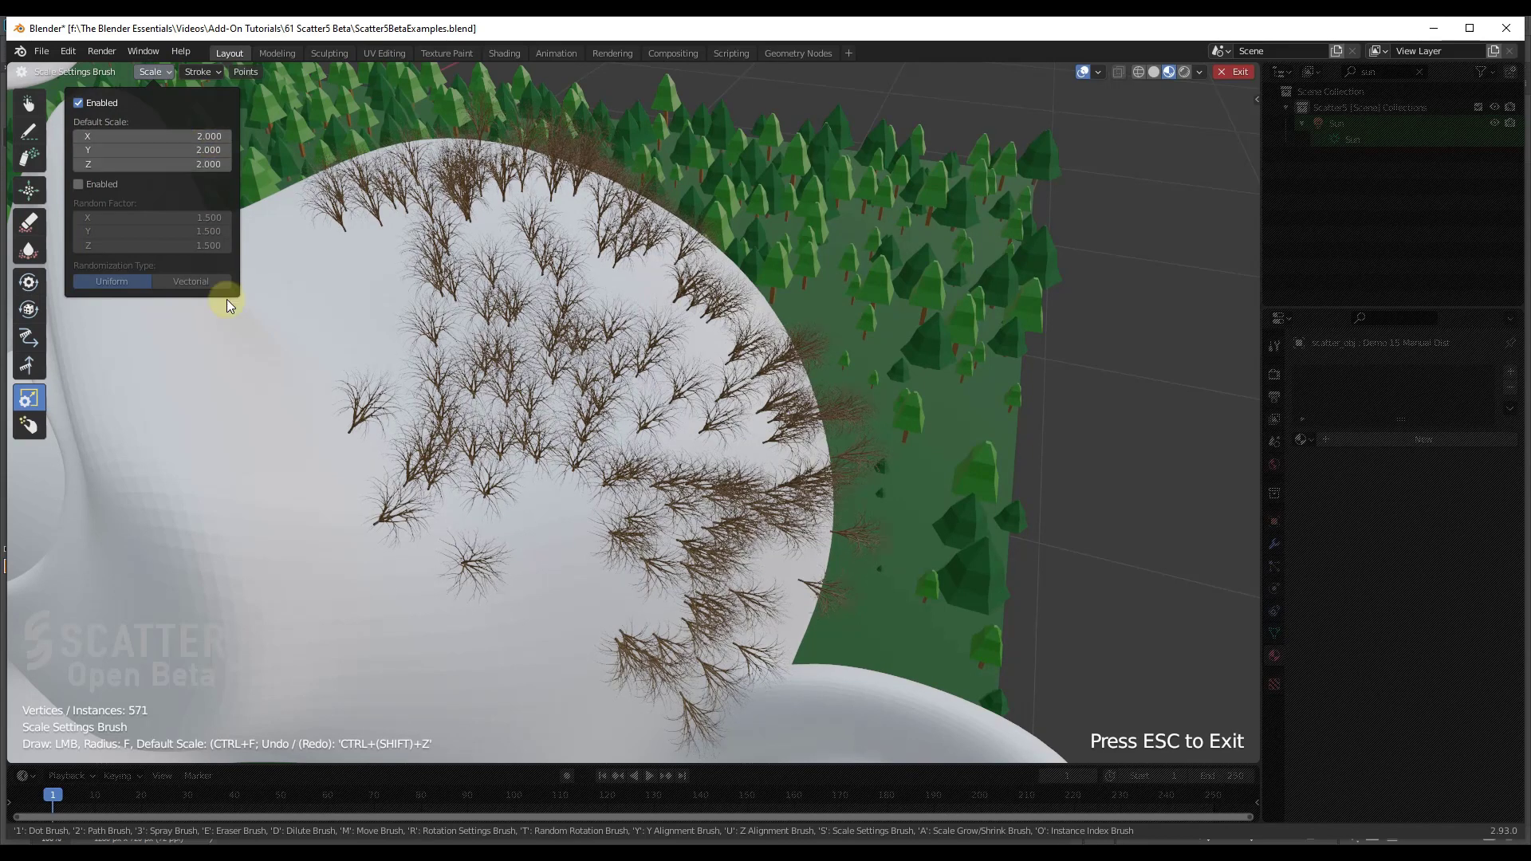
left_click(485, 228)
mouse_move(485, 228)
left_mouse_down()
mouse_move(581, 347)
mouse_move(703, 444)
mouse_move(704, 457)
mouse_move(610, 429)
mouse_move(671, 478)
mouse_move(490, 463)
mouse_move(604, 562)
mouse_move(577, 391)
mouse_move(503, 309)
left_mouse_up()
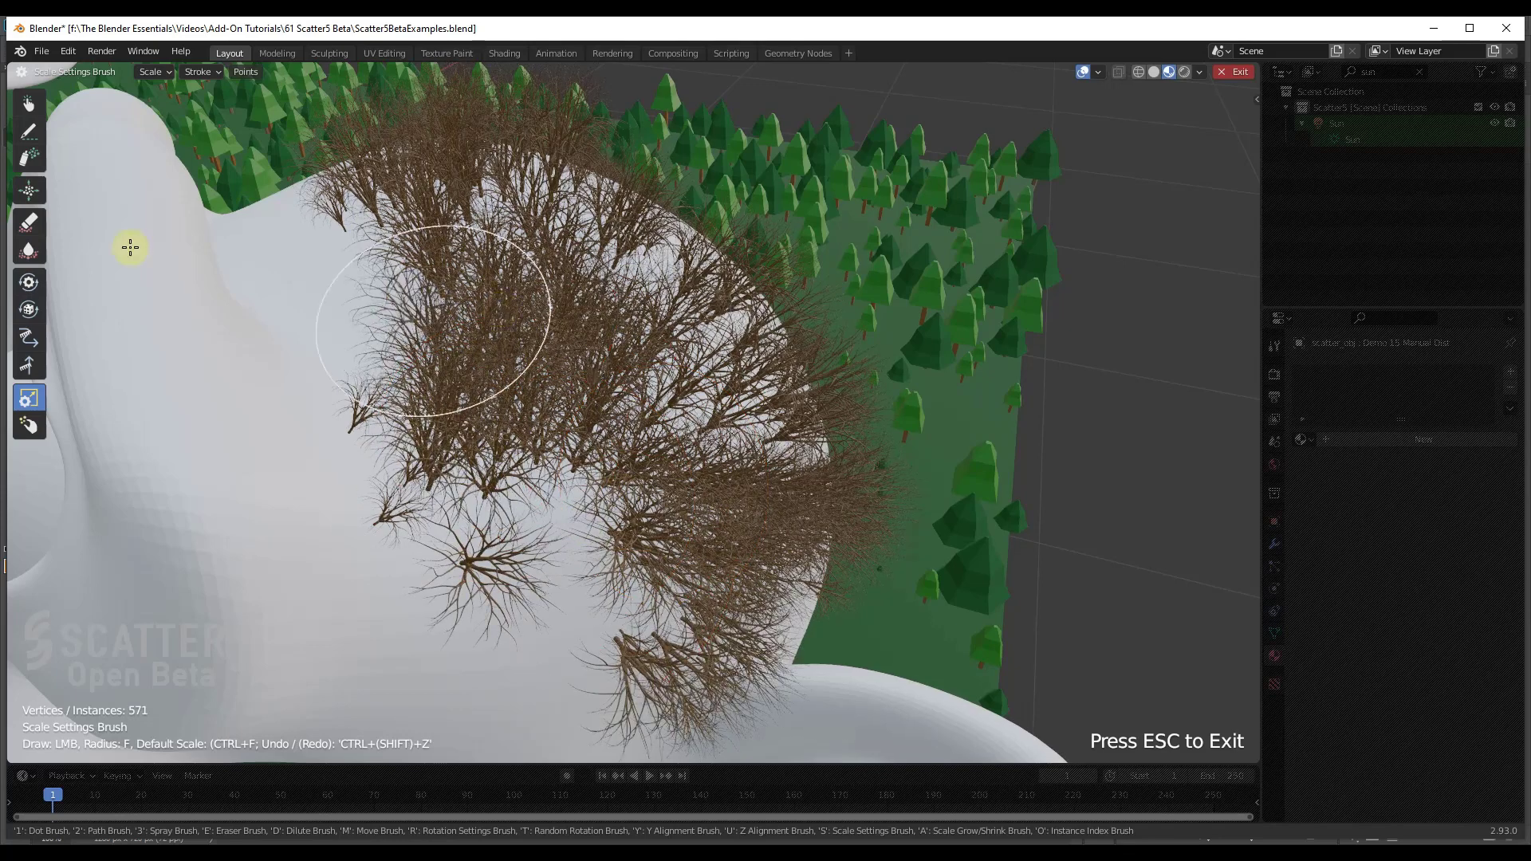
- Enable the Scale Settings Brush's random factor and repaint the shrubs' scale across the back of the head
left_click(160, 70)
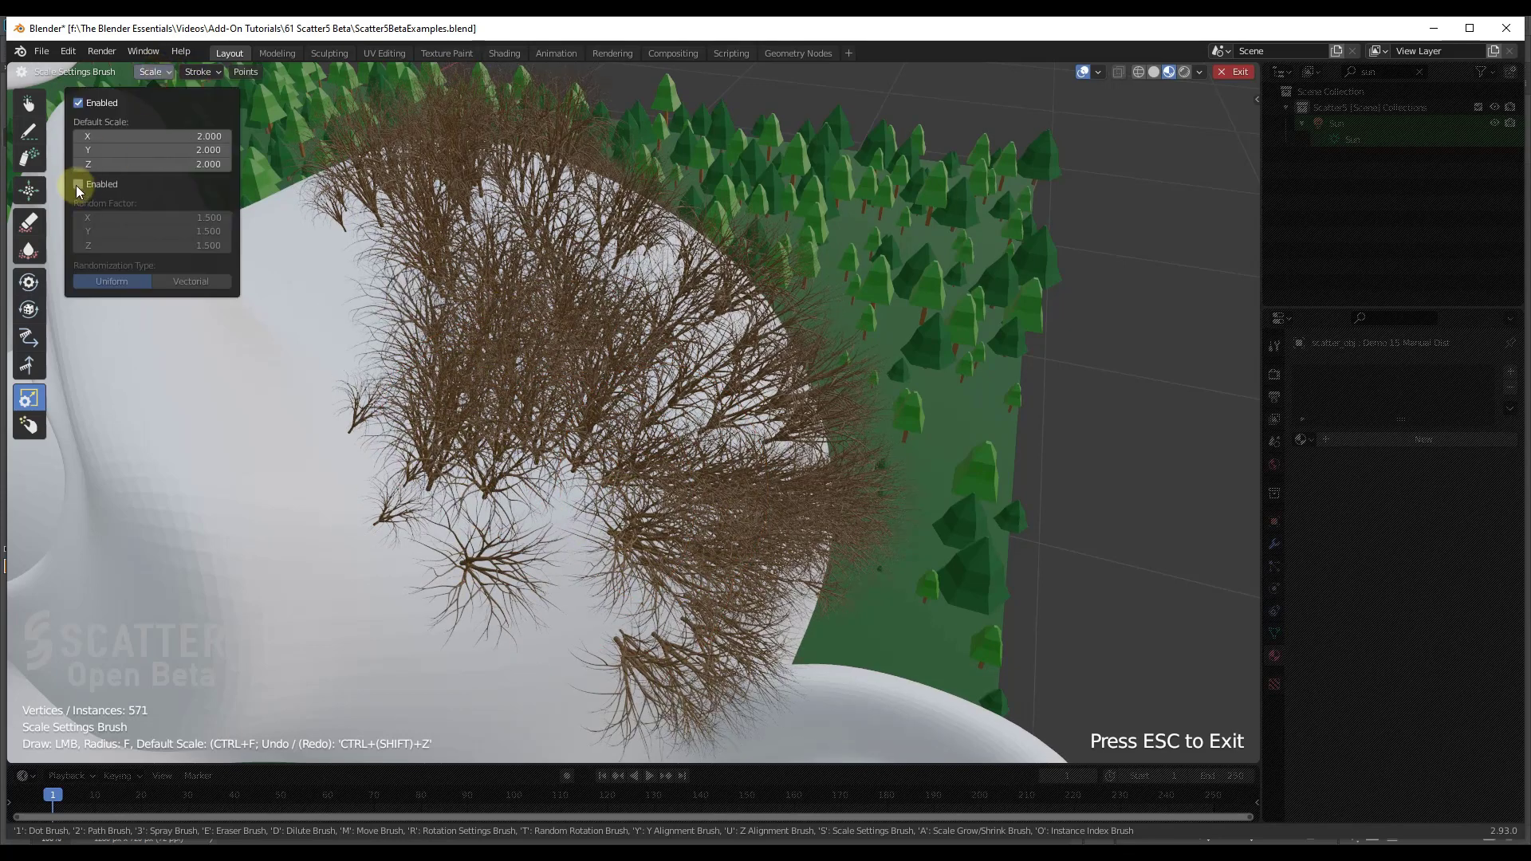
left_click(78, 185)
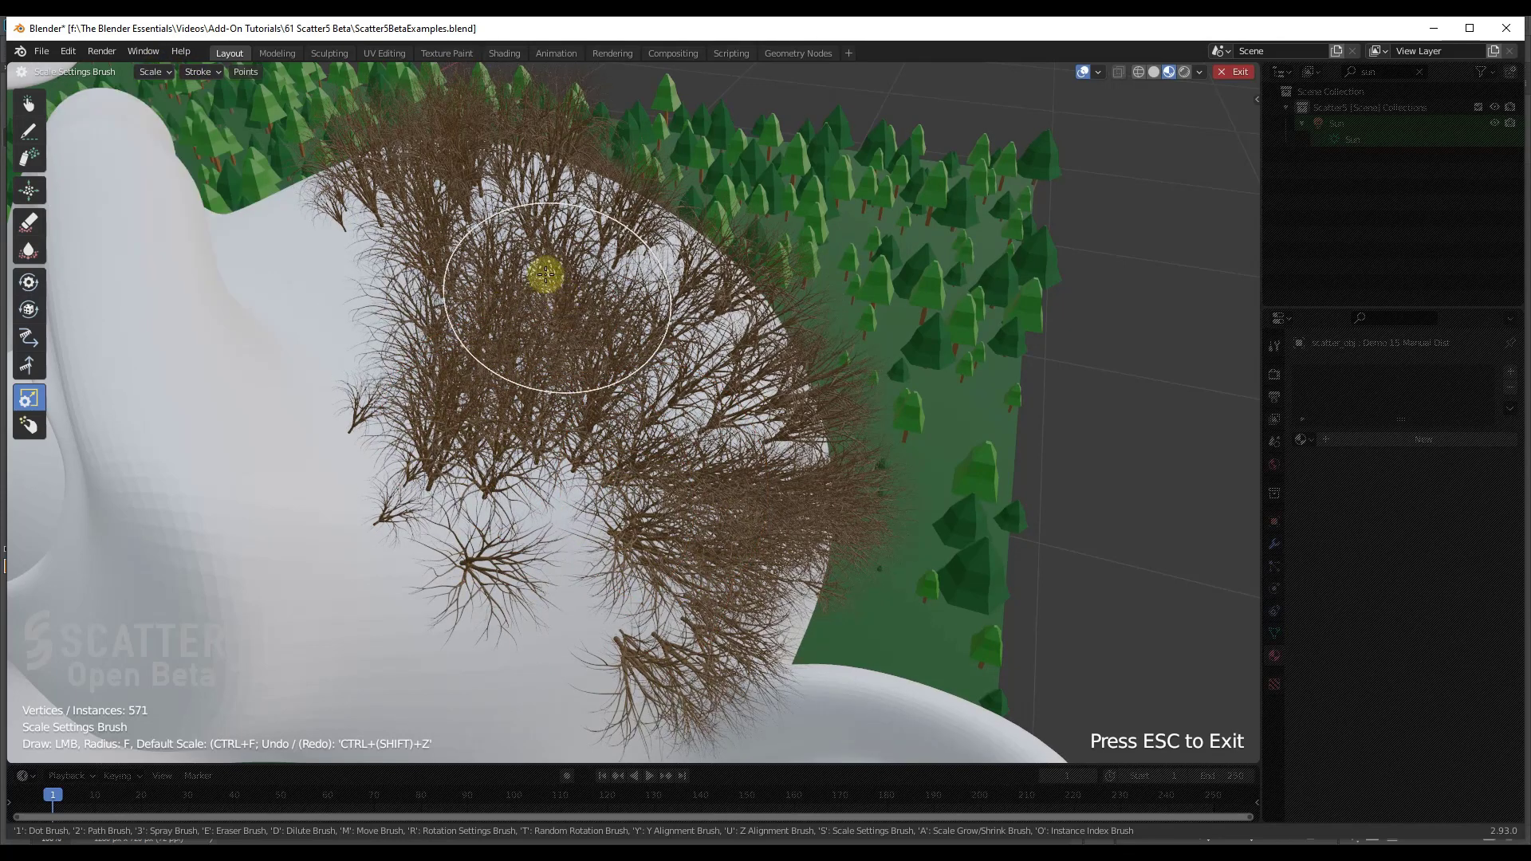
mouse_move(540, 266)
left_mouse_down()
mouse_move(717, 462)
mouse_move(672, 540)
mouse_move(500, 428)
mouse_move(588, 383)
left_mouse_up()
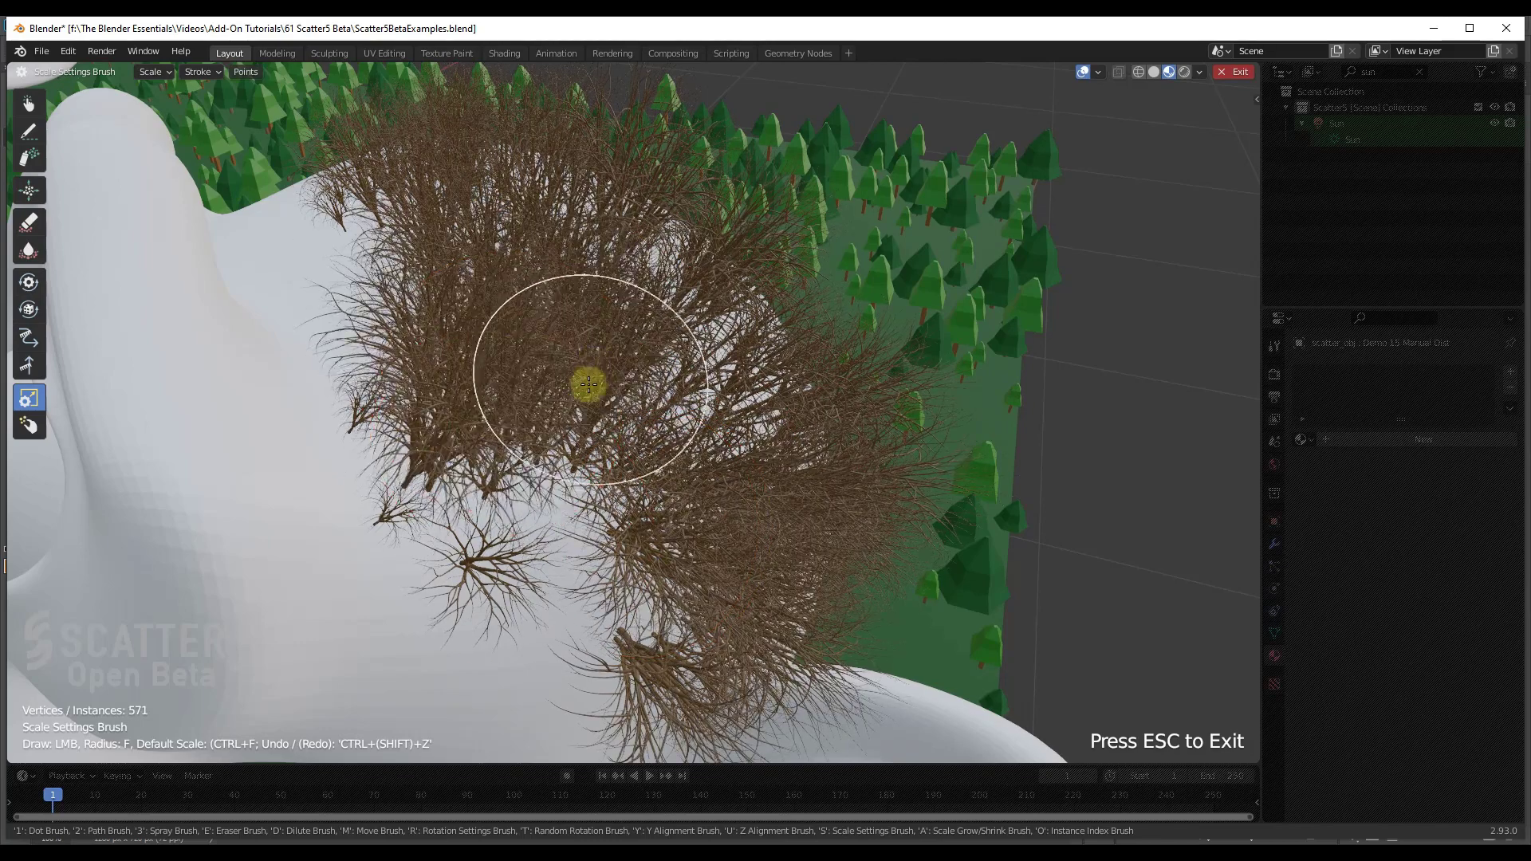
middle_click_drag(587, 383, 608, 362)
mouse_move(608, 362)
left_mouse_down()
mouse_move(598, 574)
mouse_move(561, 504)
mouse_move(704, 557)
mouse_move(400, 382)
mouse_move(567, 300)
mouse_move(580, 550)
mouse_move(547, 444)
left_mouse_up()
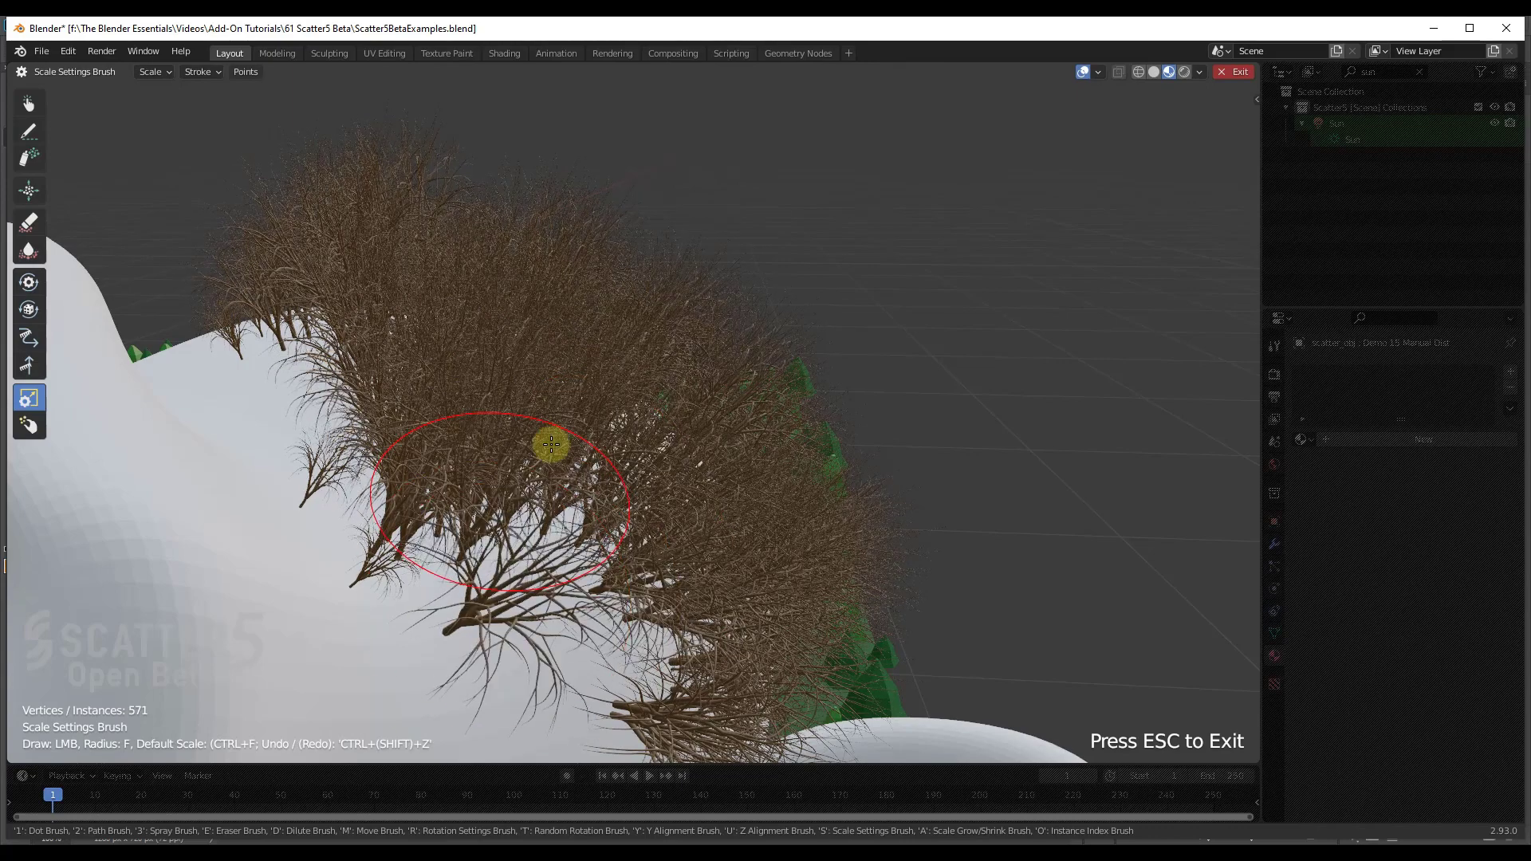
- Shrink part of the shrub patch on the monkey head with the Scale Grow/Shrink Brush
mouse_move(547, 444)
middle_mouse_down()
mouse_move(584, 447)
mouse_move(437, 461)
mouse_move(507, 461)
middle_mouse_up()
left_click(28, 424)
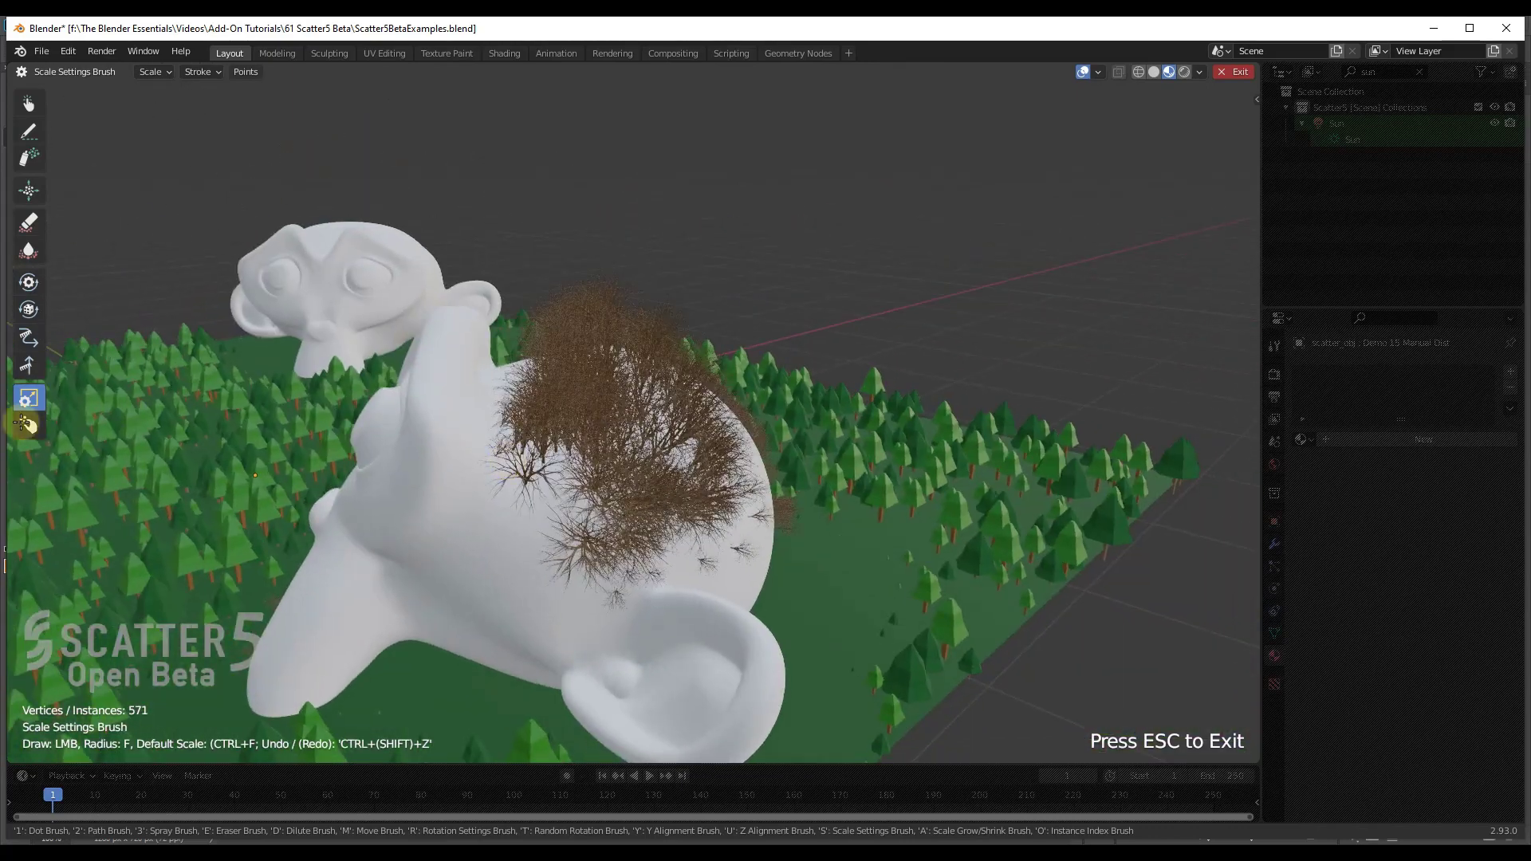
mouse_move(632, 393)
left_mouse_down()
mouse_move(636, 424)
mouse_move(630, 403)
left_mouse_up()
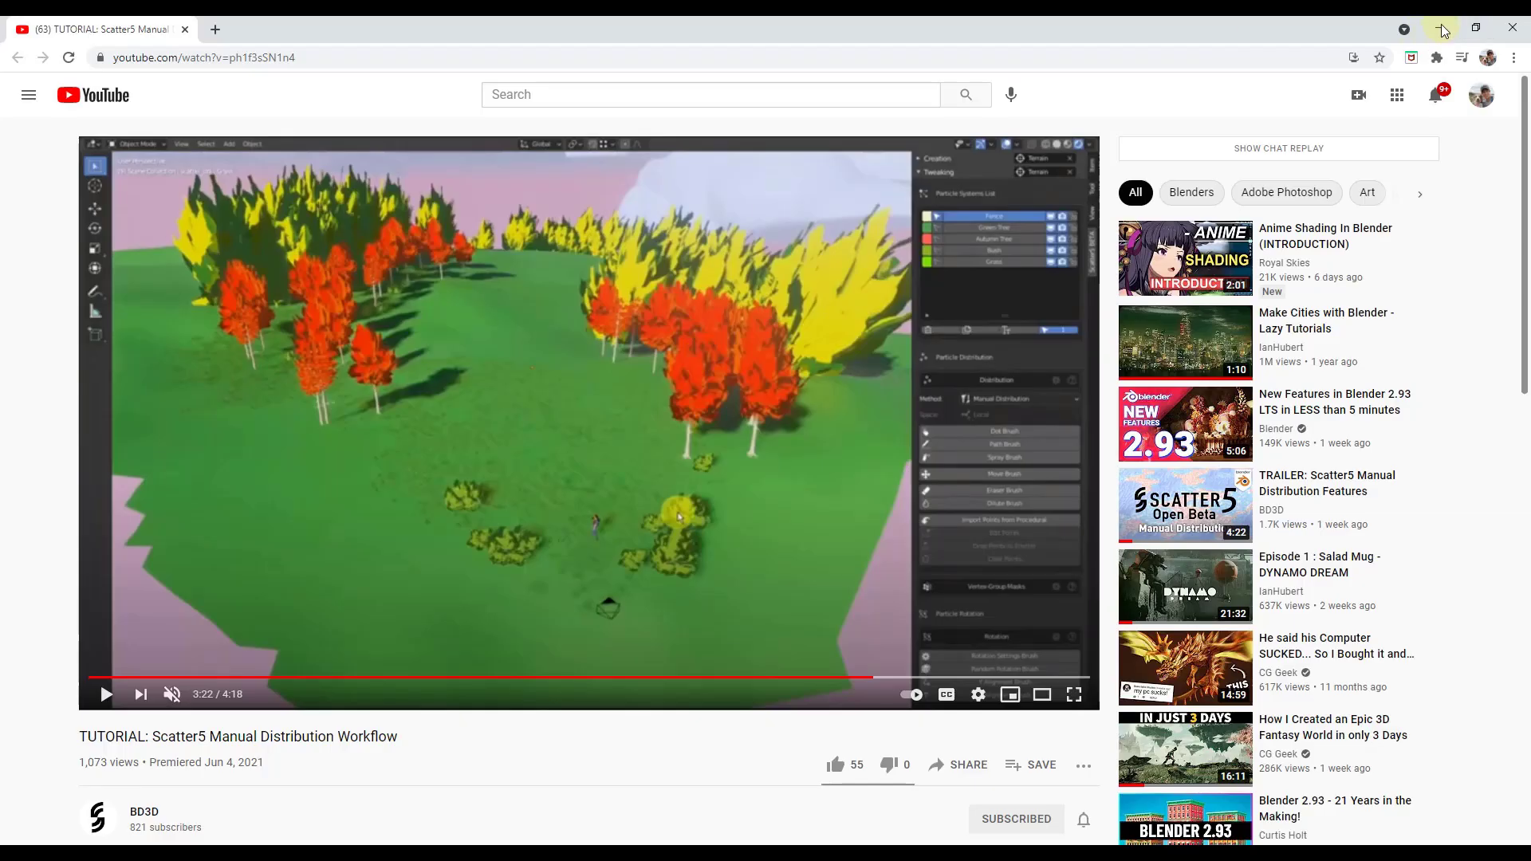
- Return to Blender from the browser and activate the Path Brush
left_click(1443, 30)
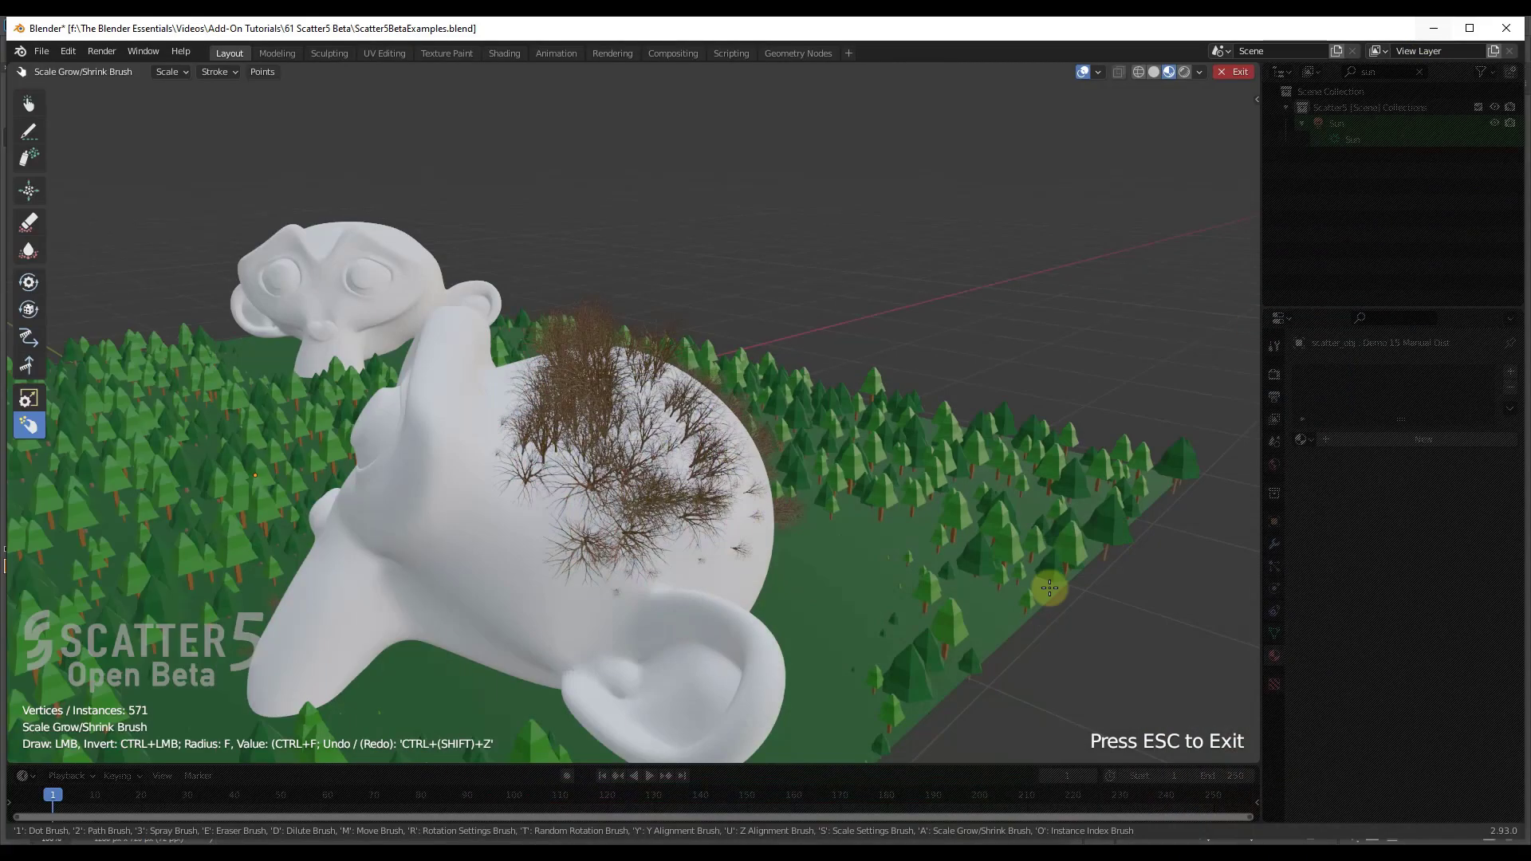
left_click(28, 132)
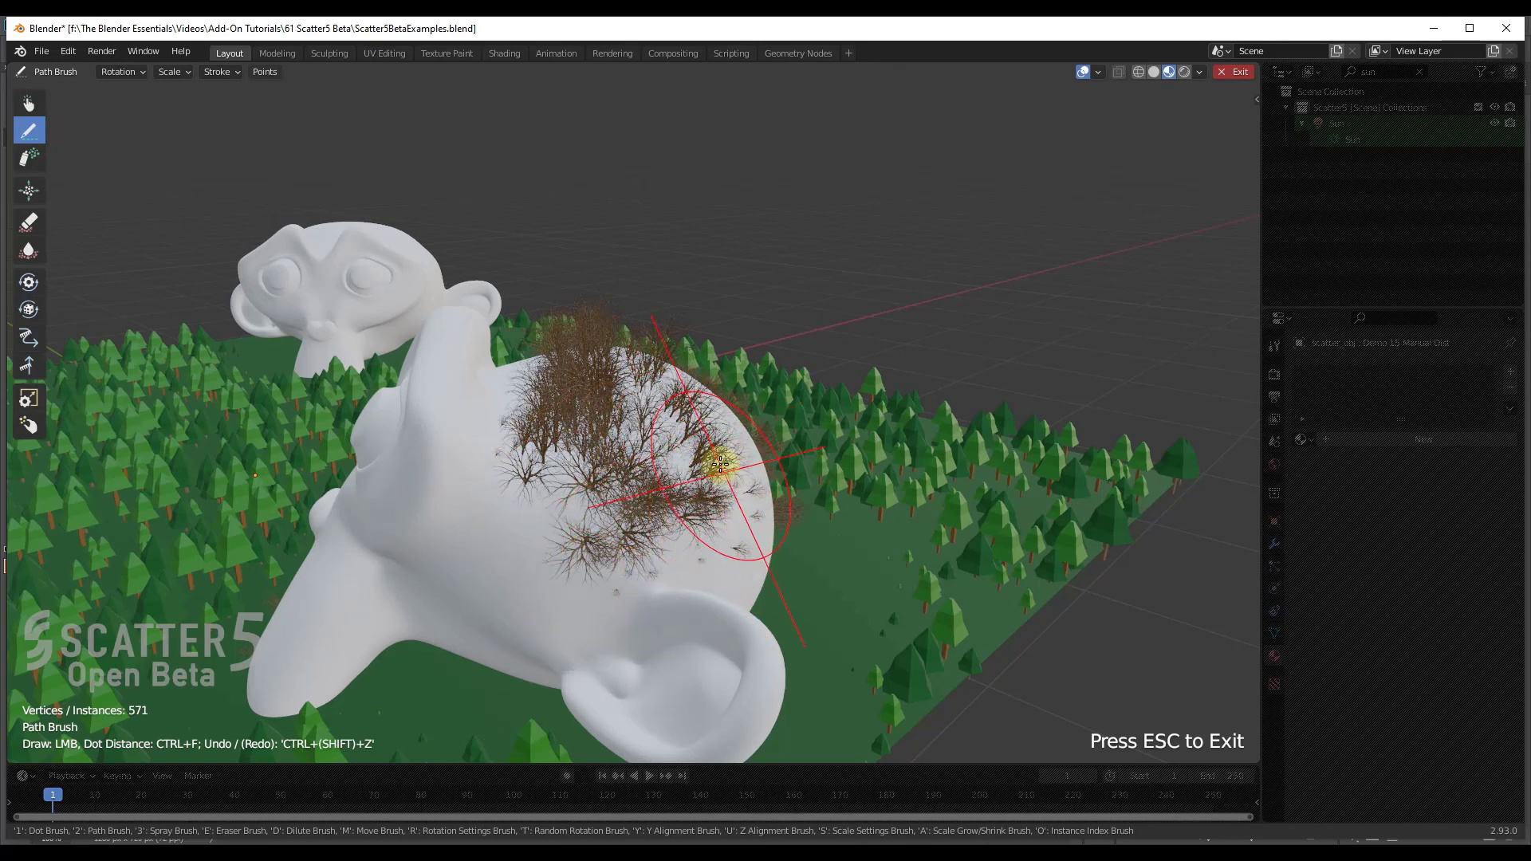
- Switch to the browser and watch the Path Brush fence example in the Scatter5 Manual Distribution Workflow tutorial, pausing it at 3:35
key("alt+Tab")
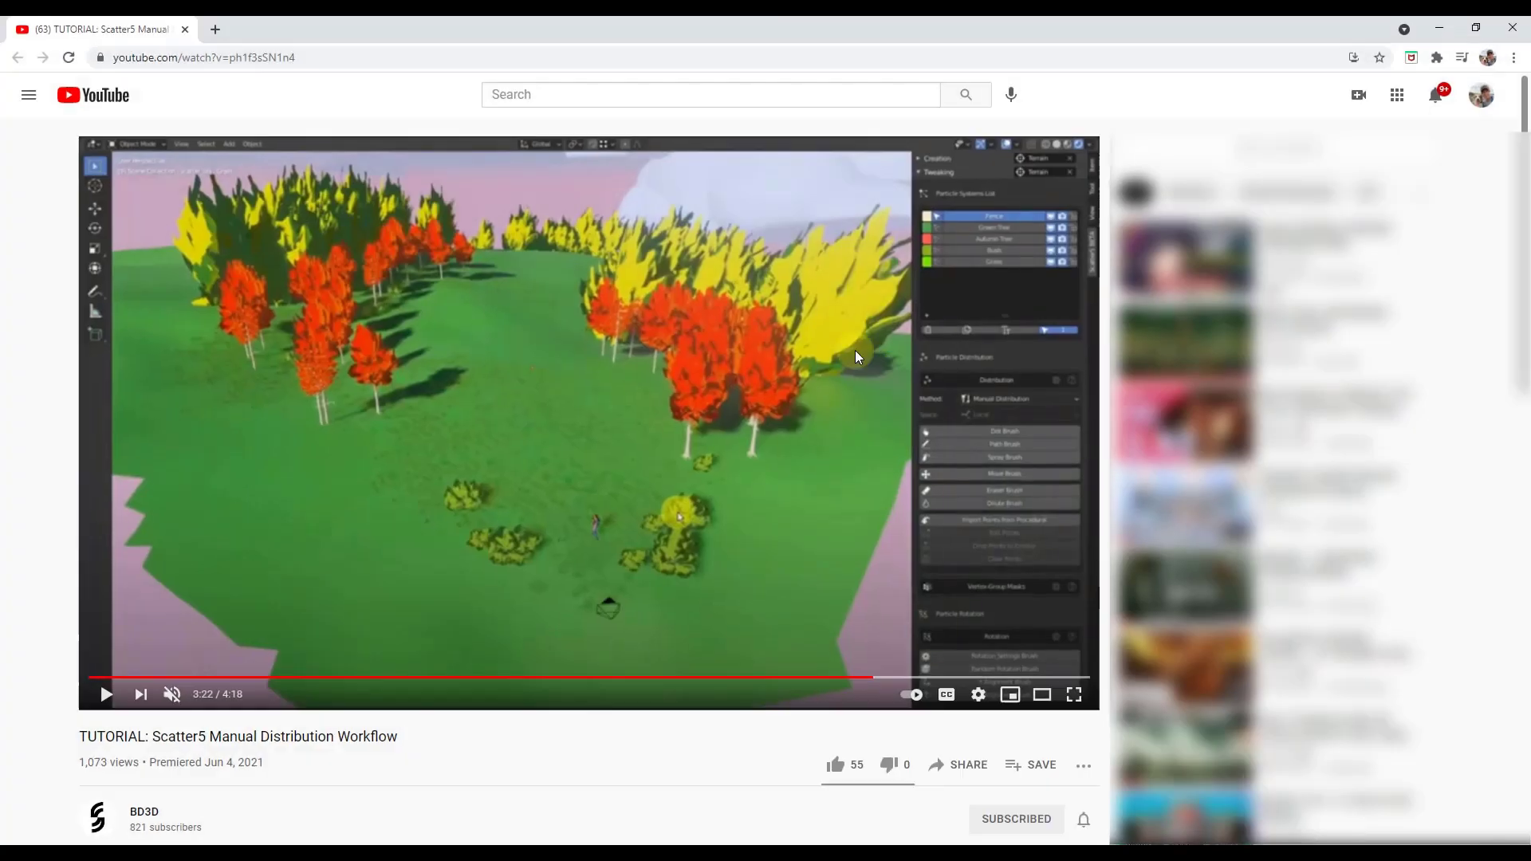
key("space")
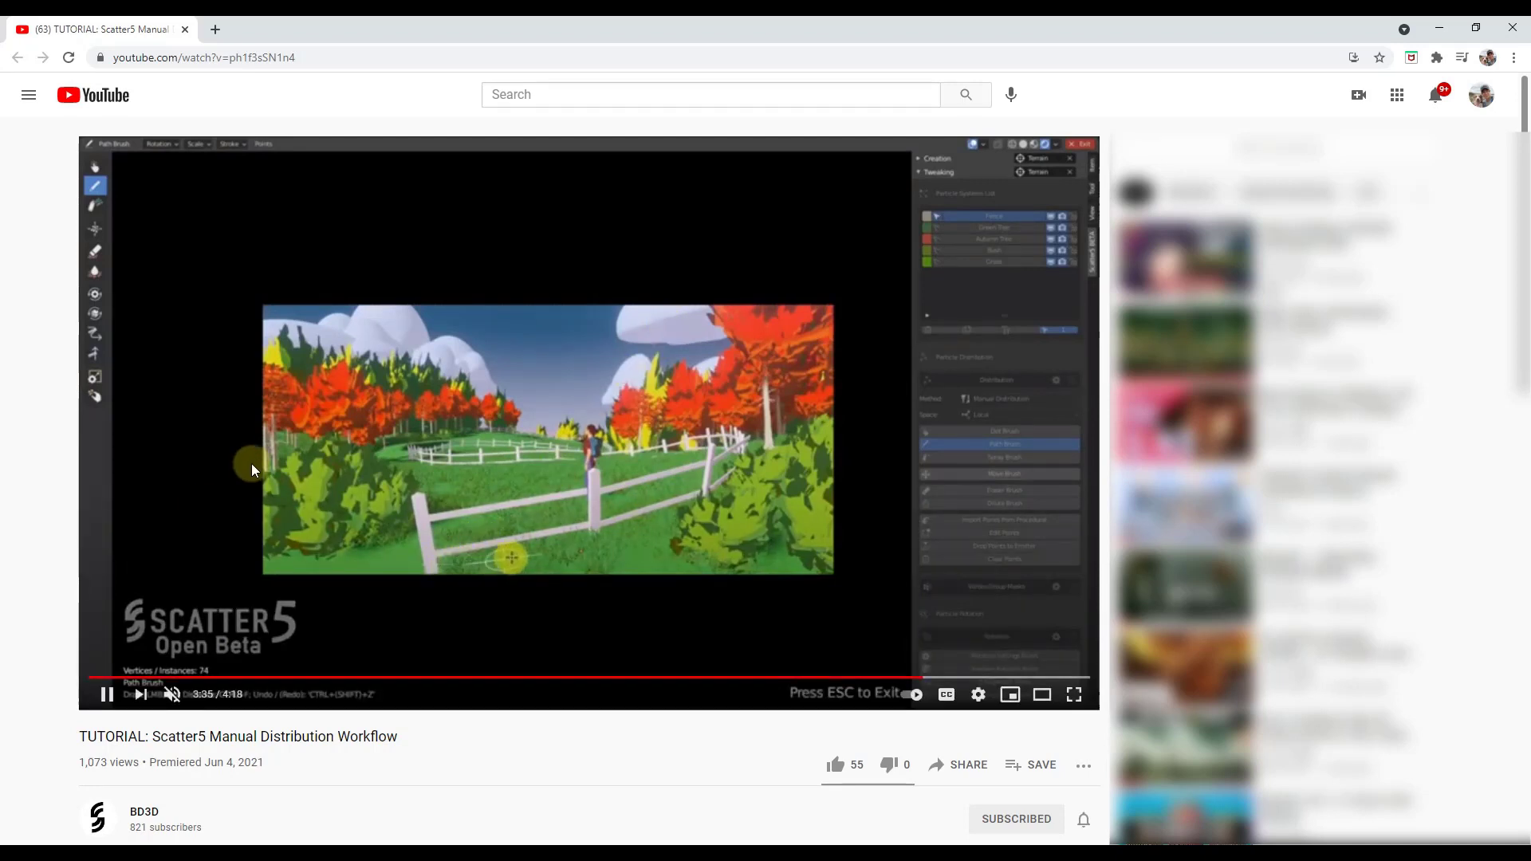
left_click(745, 473)
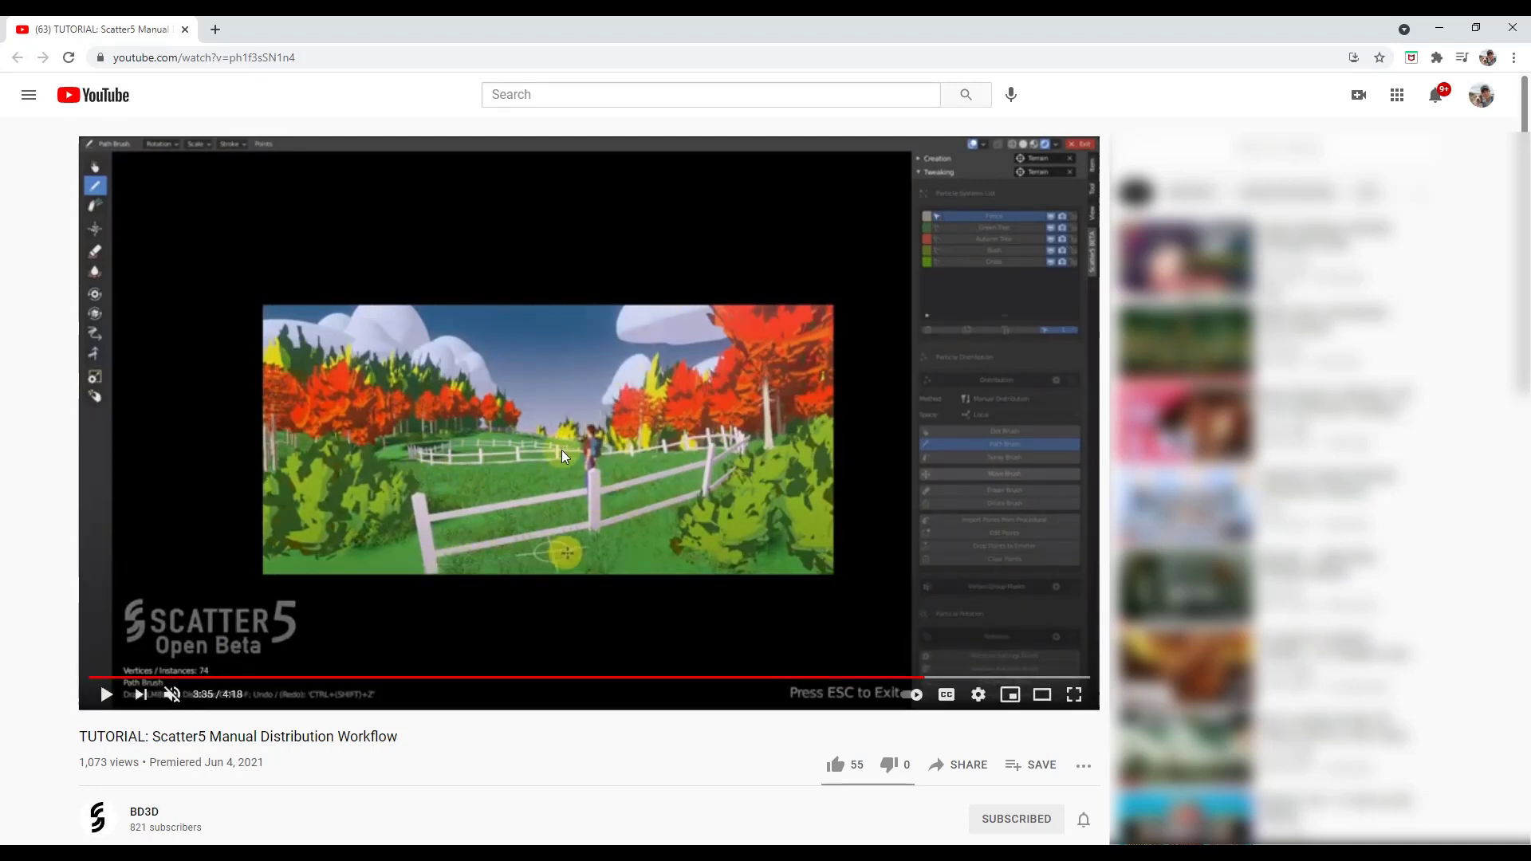